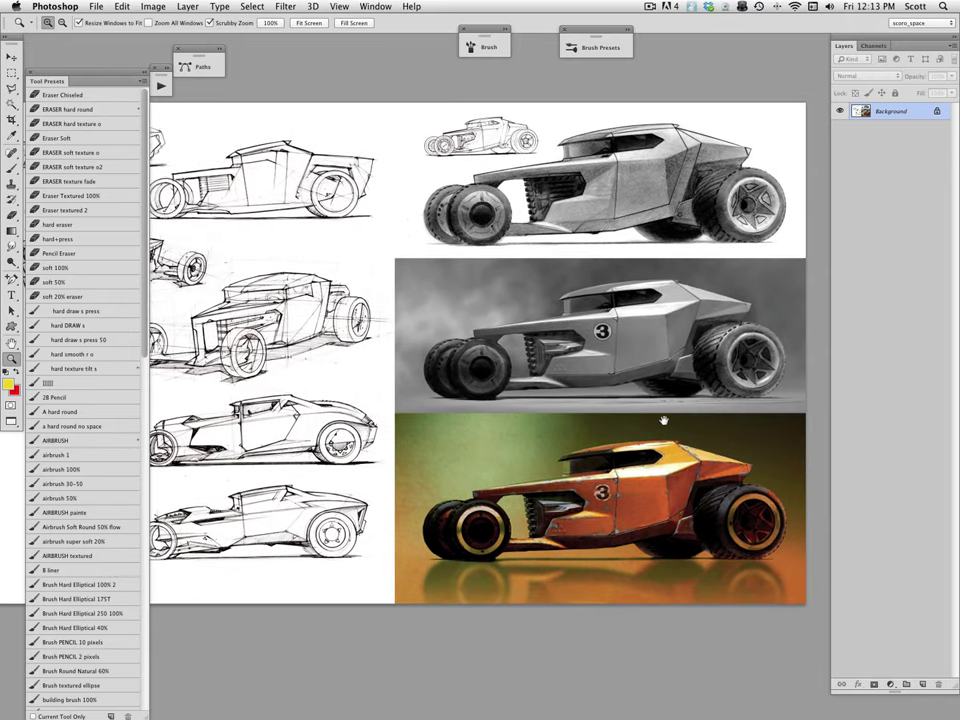
# Step: Add a new layer above the Background and choose the hard DRAW s brush preset
pyautogui.moveTo(664, 420); pyautogui.dragTo(661, 420)
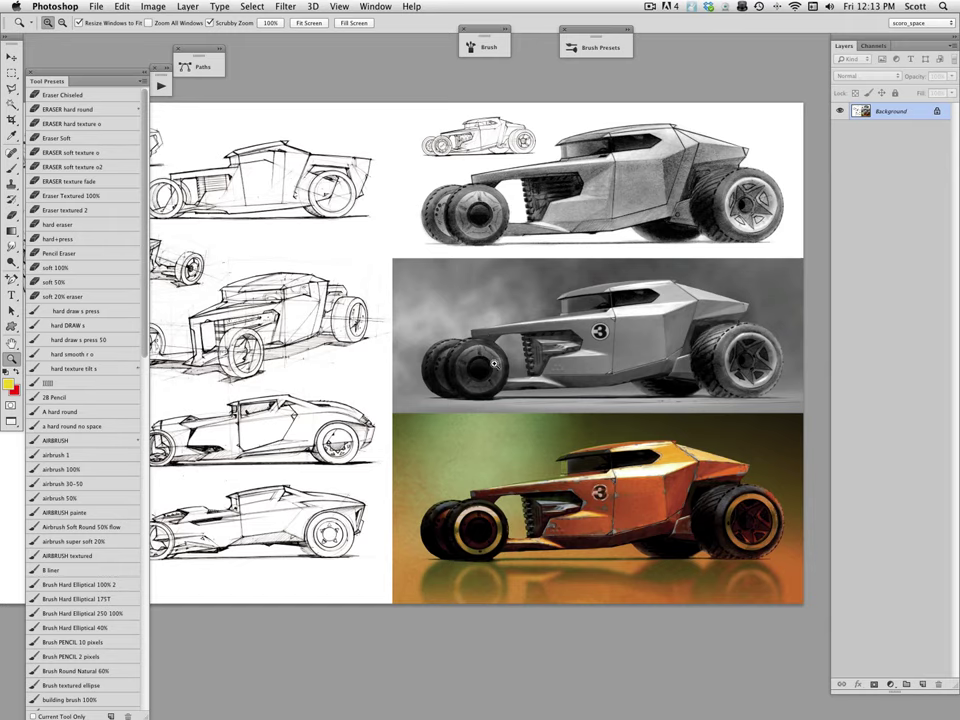
pyautogui.moveTo(493, 365); pyautogui.dragTo(593, 379)
pyautogui.moveTo(566, 451); pyautogui.dragTo(567, 451)
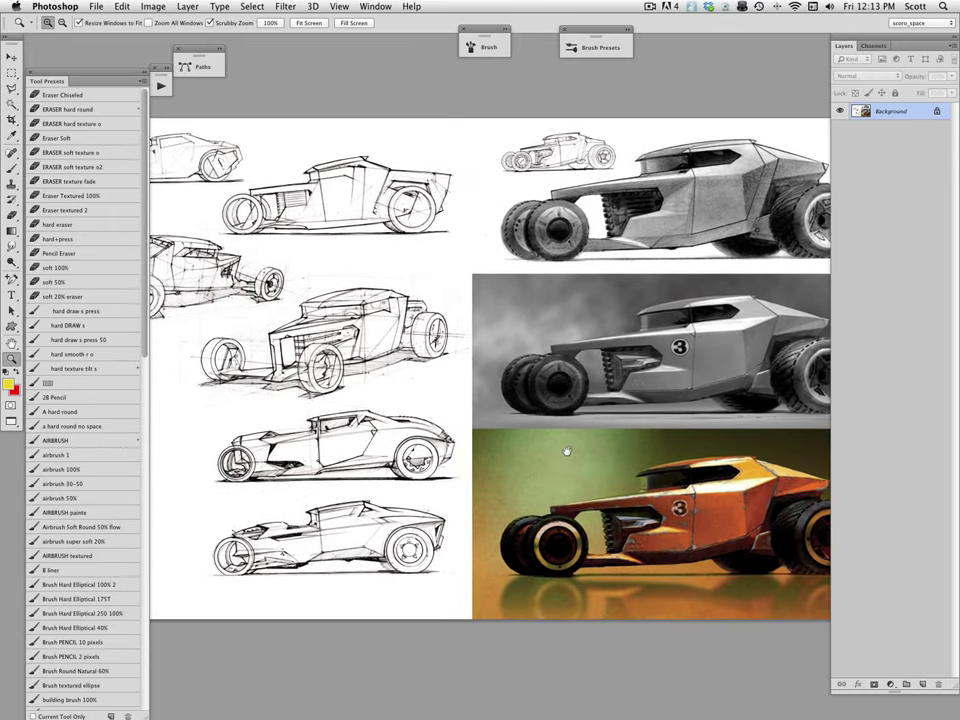
pyautogui.hscroll(5, 564, 452)
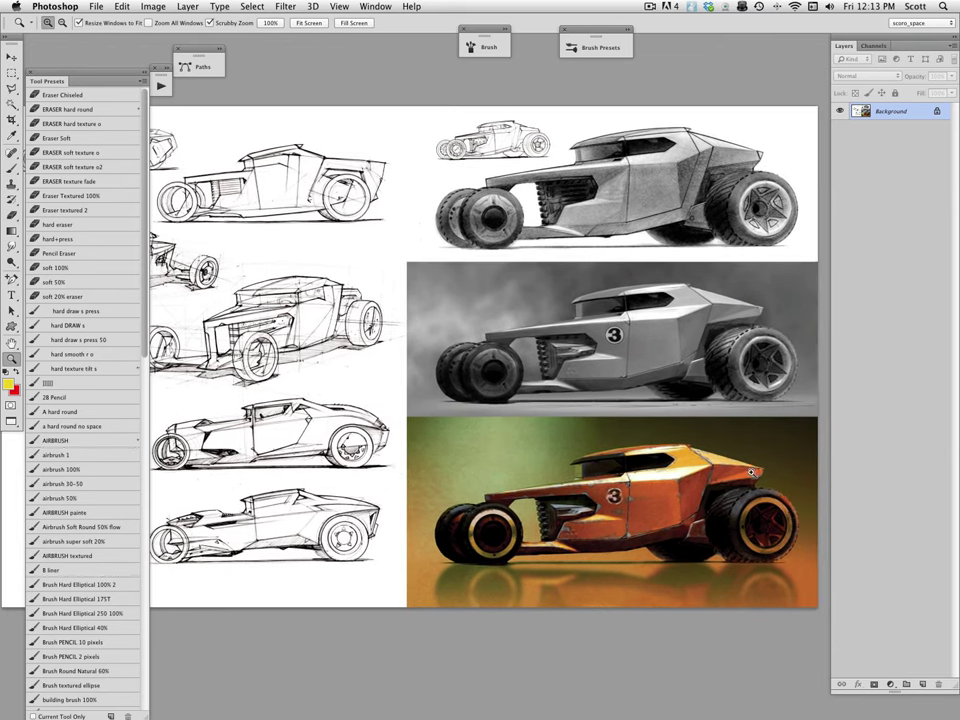
pyautogui.click(923, 685)
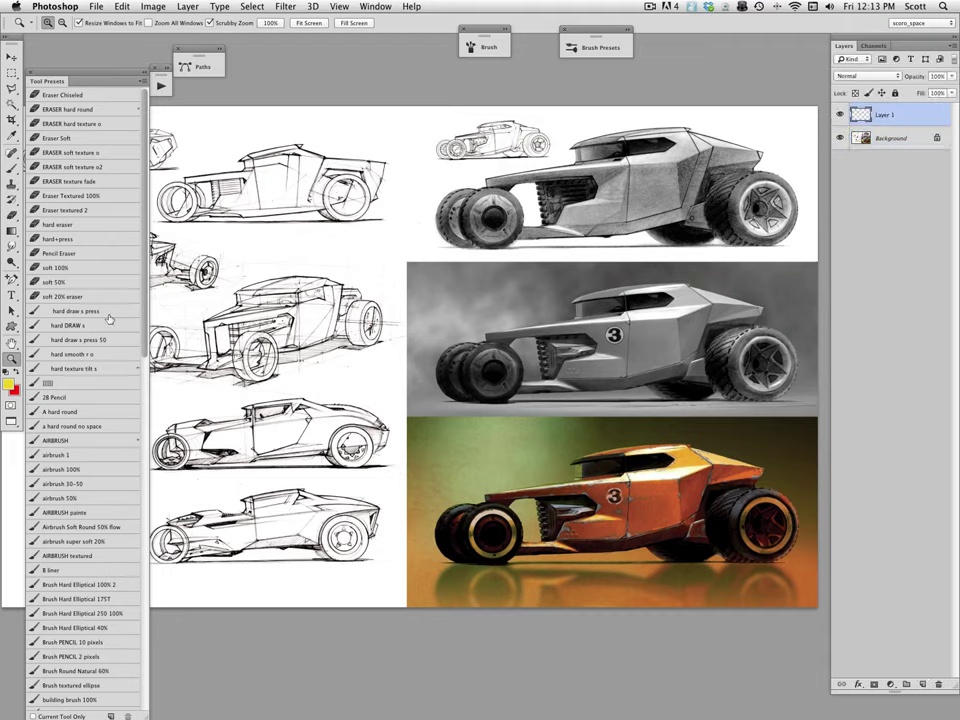
pyautogui.click(100, 325)
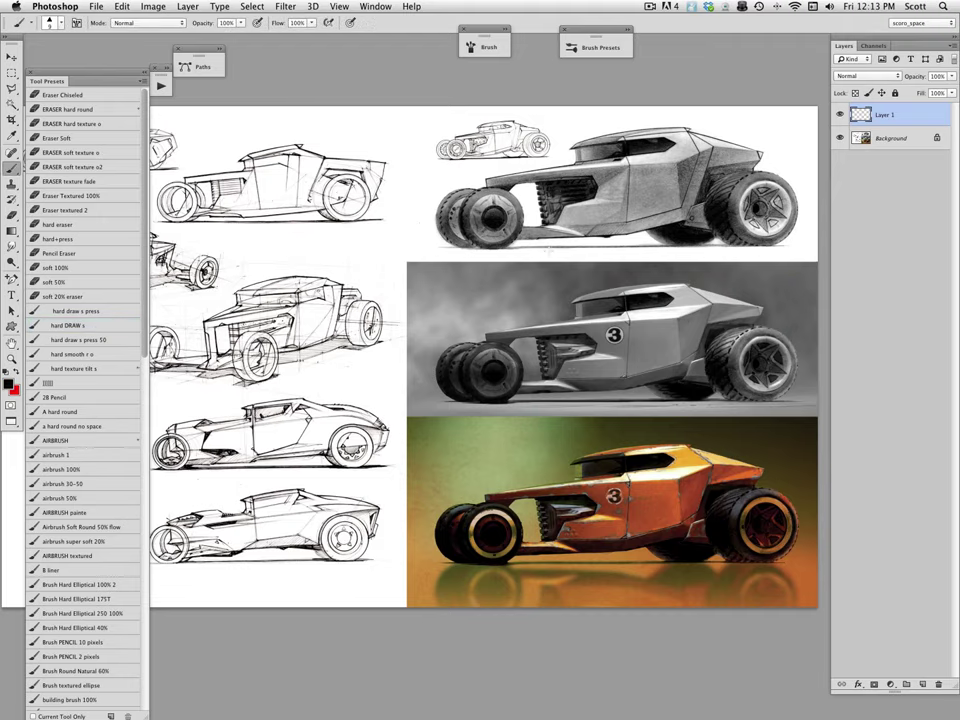
# Step: Circle the front and rear wheels of the top grey car in dark red and orange sampled from the orange car
pyautogui.moveTo(428, 306)
pyautogui.mouseDown()
pyautogui.moveTo(656, 302)
pyautogui.moveTo(620, 321)
pyautogui.moveTo(433, 306)
pyautogui.mouseUp()
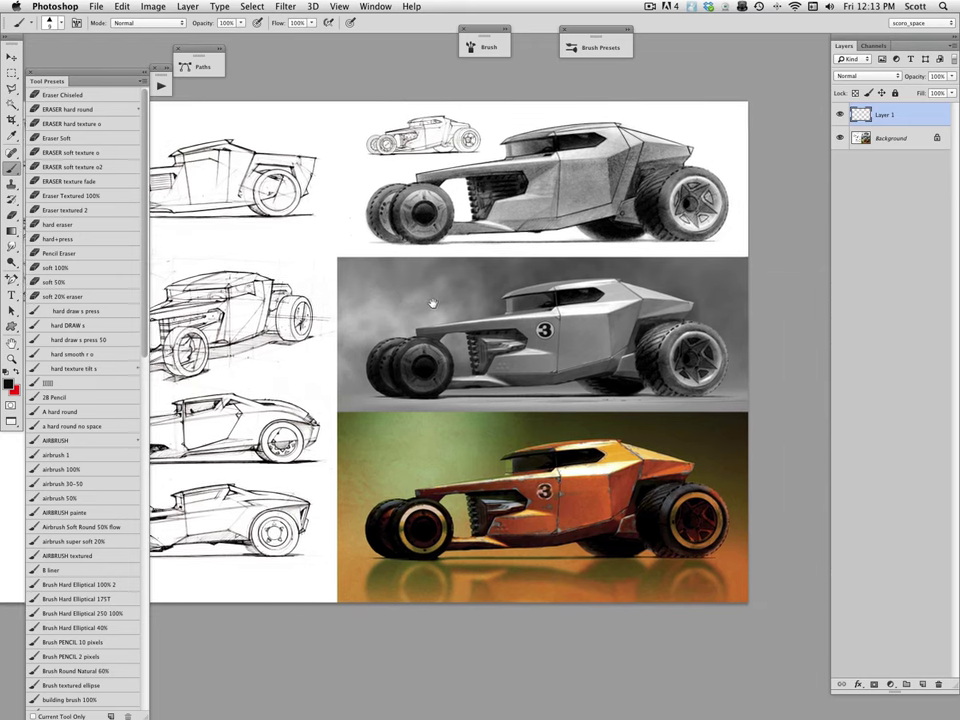
pyautogui.moveTo(514, 300); pyautogui.dragTo(532, 302)
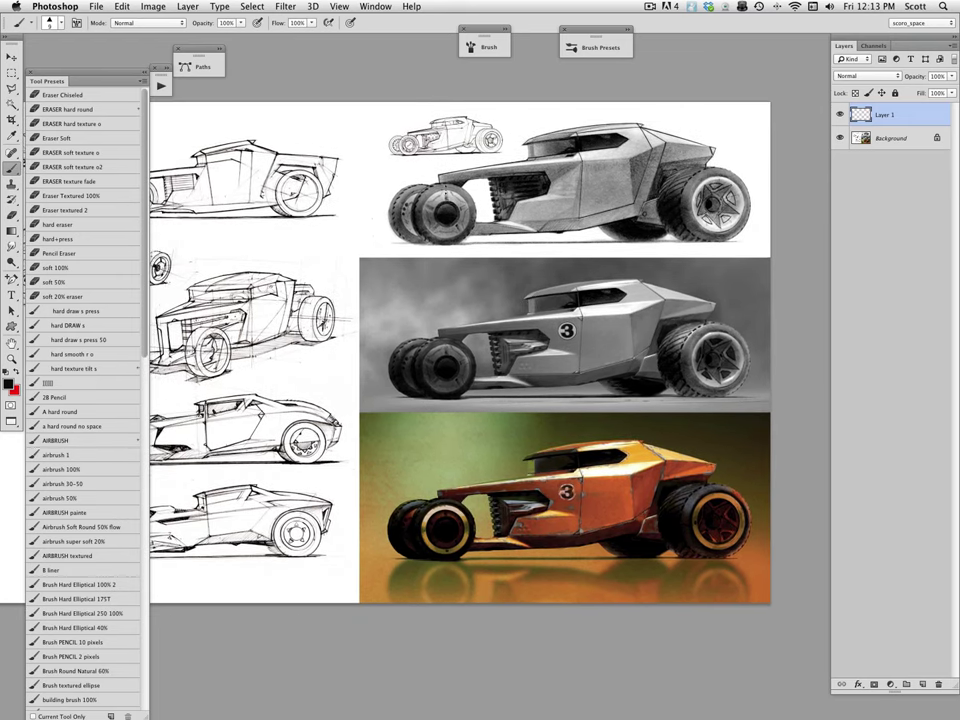
pyautogui.keyDown('alt'); pyautogui.click(642, 466); pyautogui.keyUp('alt')
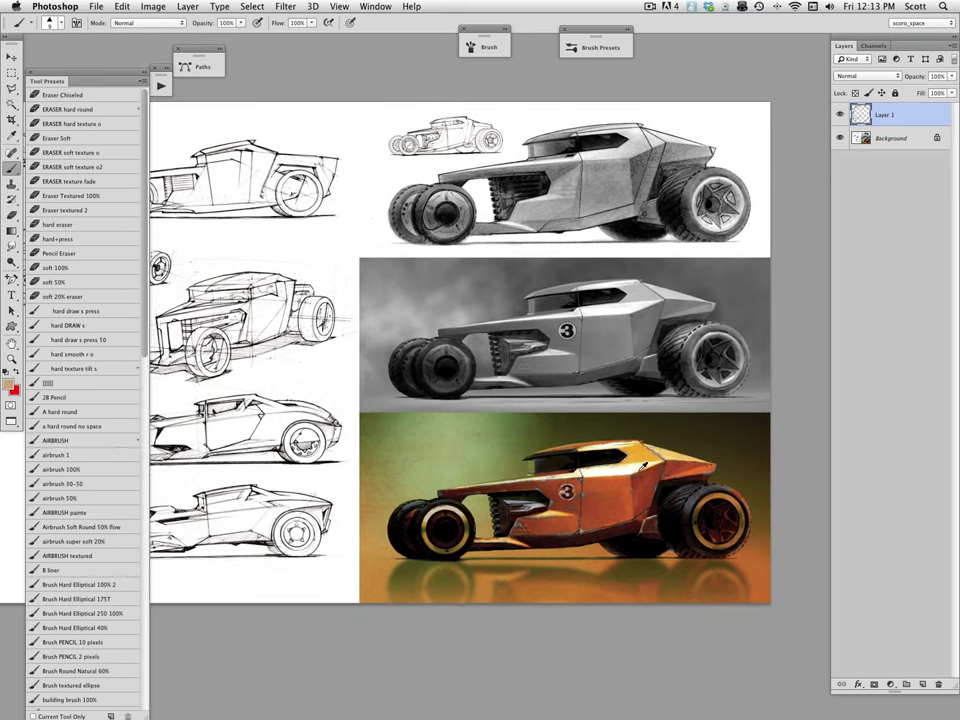
pyautogui.keyDown('alt'); pyautogui.click(641, 458); pyautogui.keyUp('alt')
pyautogui.moveTo(428, 208); pyautogui.dragTo(440, 188)
pyautogui.moveTo(714, 169)
pyautogui.mouseDown()
pyautogui.moveTo(718, 249)
pyautogui.moveTo(700, 243)
pyautogui.mouseUp()
pyautogui.keyDown('alt'); pyautogui.click(646, 456); pyautogui.keyUp('alt')
pyautogui.moveTo(431, 200); pyautogui.dragTo(440, 188)
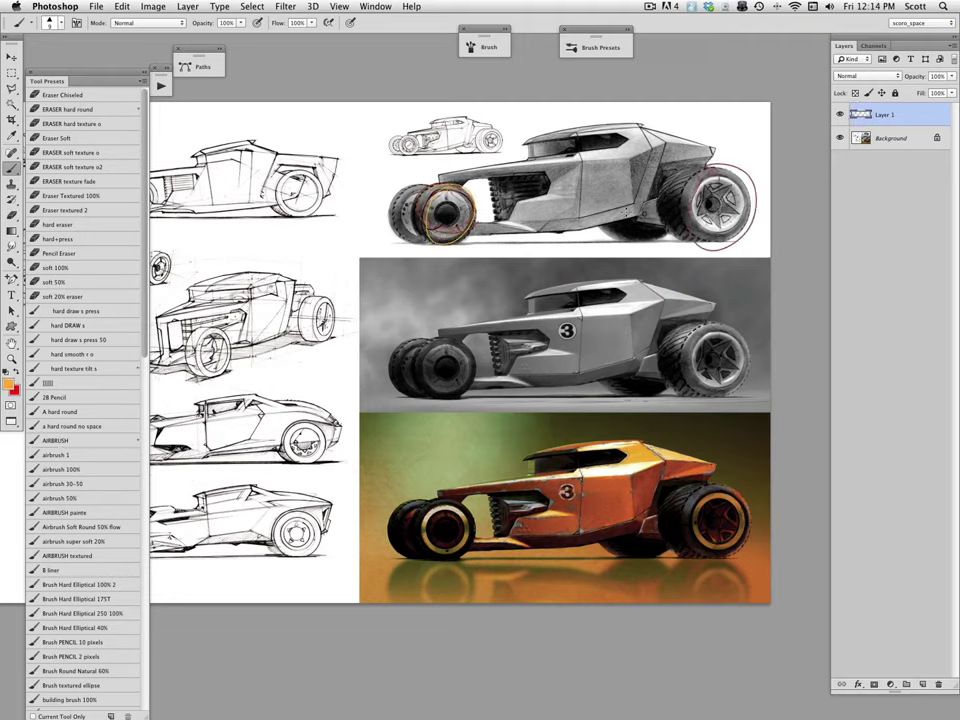
pyautogui.moveTo(723, 168)
pyautogui.mouseDown()
pyautogui.moveTo(684, 213)
pyautogui.moveTo(722, 167)
pyautogui.mouseUp()
# Step: Handwrite the title ACTIVE WHEEL in sampled black above the top grey car, across the small thumbnail sketch
pyautogui.keyDown('alt'); pyautogui.click(446, 340); pyautogui.keyUp('alt')
pyautogui.moveTo(301, 114)
pyautogui.mouseDown()
pyautogui.moveTo(293, 136)
pyautogui.moveTo(311, 134)
pyautogui.mouseUp()
pyautogui.moveTo(296, 127); pyautogui.dragTo(335, 135)
pyautogui.moveTo(326, 117)
pyautogui.mouseDown()
pyautogui.moveTo(345, 116)
pyautogui.moveTo(351, 133)
pyautogui.moveTo(368, 114)
pyautogui.moveTo(381, 133)
pyautogui.moveTo(379, 124)
pyautogui.moveTo(416, 111)
pyautogui.moveTo(432, 124)
pyautogui.mouseUp()
pyautogui.moveTo(423, 118); pyautogui.dragTo(438, 122)
pyautogui.moveTo(437, 105); pyautogui.dragTo(446, 104)
pyautogui.moveTo(437, 113); pyautogui.dragTo(448, 121)
pyautogui.moveTo(453, 105)
pyautogui.mouseDown()
pyautogui.moveTo(455, 121)
pyautogui.moveTo(463, 103)
pyautogui.mouseUp()
pyautogui.moveTo(454, 113); pyautogui.dragTo(466, 119)
pyautogui.moveTo(471, 105); pyautogui.dragTo(483, 118)
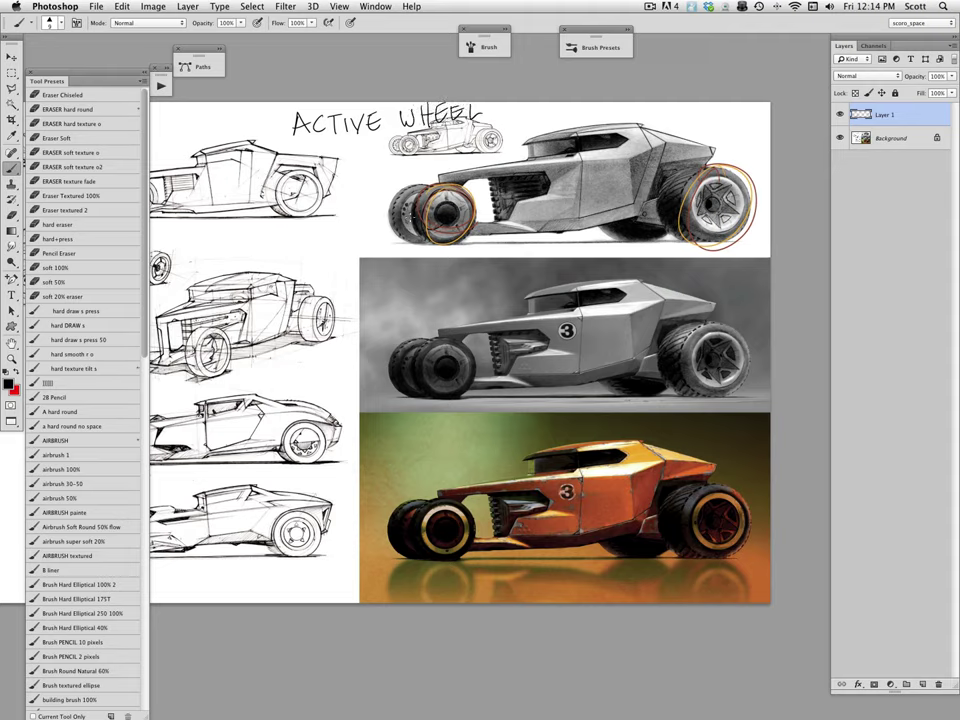
# Step: Label the top car's front wheels S, M, S and B with black leader lines to the parts
pyautogui.moveTo(385, 180)
pyautogui.mouseDown()
pyautogui.moveTo(397, 191)
pyautogui.moveTo(363, 180)
pyautogui.moveTo(369, 204)
pyautogui.moveTo(348, 214)
pyautogui.mouseUp()
pyautogui.moveTo(347, 201)
pyautogui.mouseDown()
pyautogui.moveTo(360, 214)
pyautogui.moveTo(347, 241)
pyautogui.moveTo(366, 258)
pyautogui.mouseUp()
pyautogui.moveTo(419, 196); pyautogui.dragTo(419, 225)
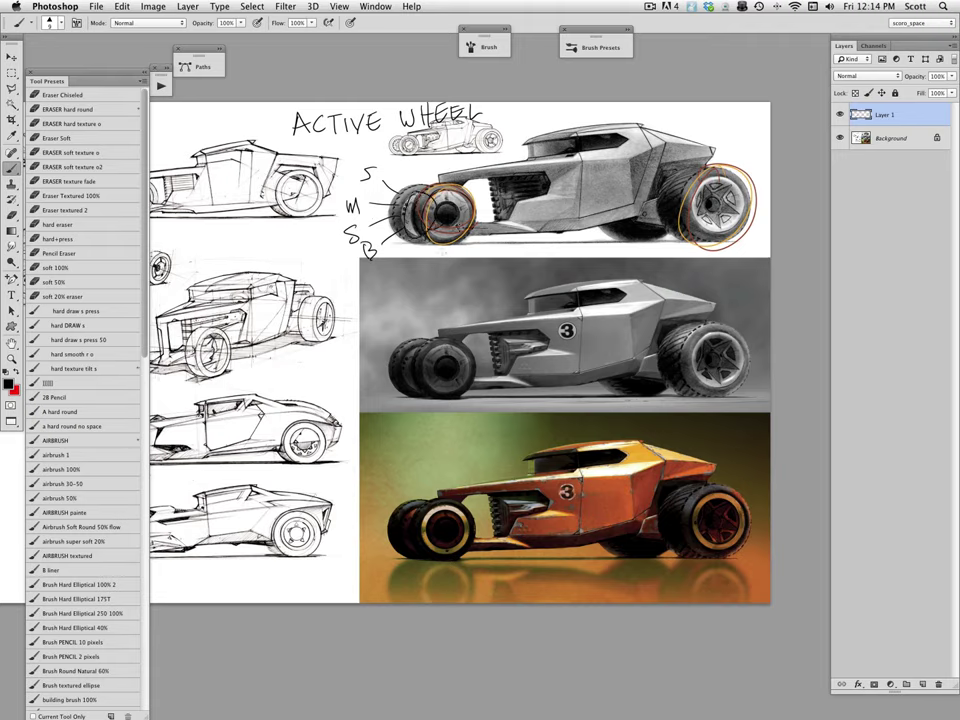
# Step: Stroke orange lines along the top car's lower body, from the front wheel back to the side panel
pyautogui.keyDown('alt'); pyautogui.click(647, 451); pyautogui.keyUp('alt')
pyautogui.moveTo(506, 233)
pyautogui.mouseDown()
pyautogui.moveTo(547, 224)
pyautogui.moveTo(591, 199)
pyautogui.mouseUp()
pyautogui.moveTo(470, 229); pyautogui.dragTo(597, 214)
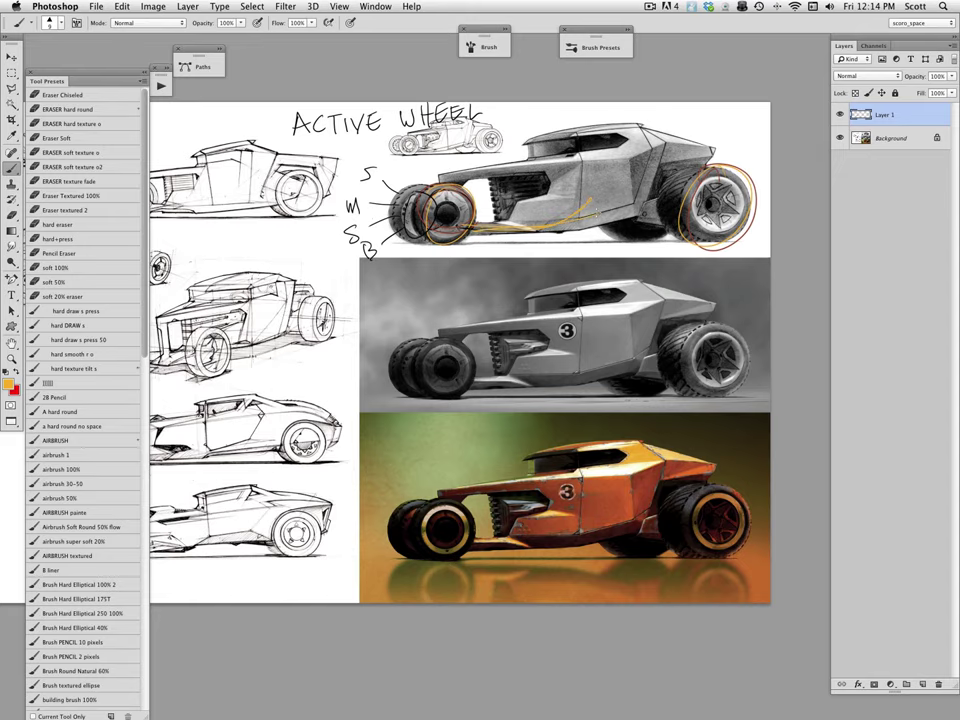
# Step: Handwrite "5 gen" in a sampled white on the top car's side, behind the engine grille
pyautogui.moveTo(632, 514); pyautogui.dragTo(633, 506)
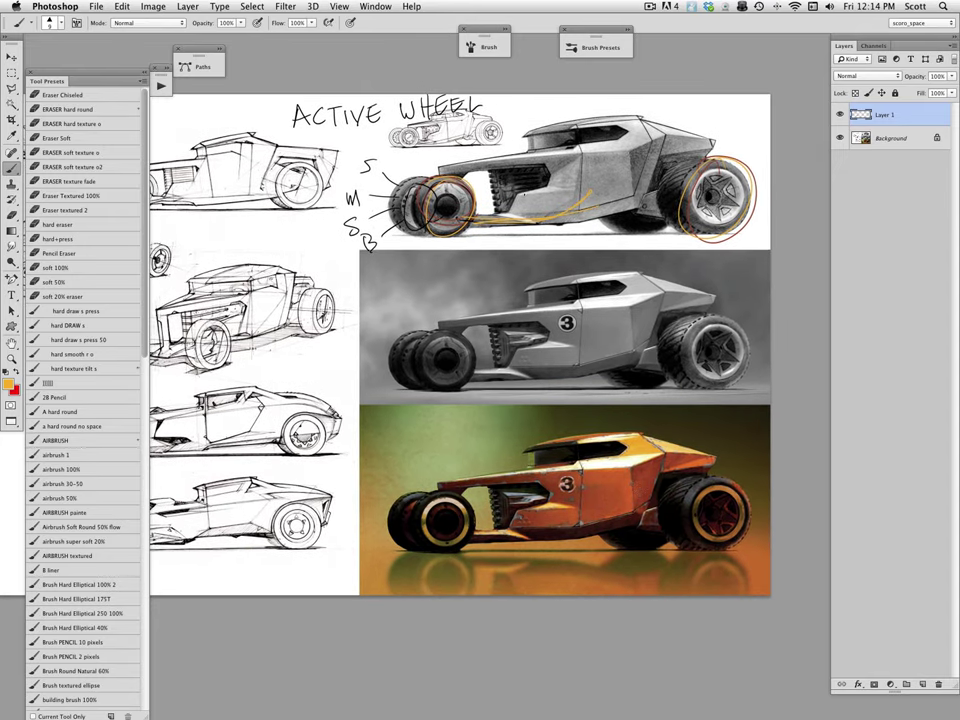
pyautogui.keyDown('alt'); pyautogui.click(721, 128); pyautogui.keyUp('alt')
pyautogui.moveTo(513, 174)
pyautogui.mouseDown()
pyautogui.moveTo(507, 187)
pyautogui.moveTo(526, 169)
pyautogui.moveTo(529, 183)
pyautogui.moveTo(562, 178)
pyautogui.mouseUp()
# Step: Trace the top car's hood, cabin, sweeping roofline and lower body in sampled black
pyautogui.keyDown('alt'); pyautogui.click(443, 335); pyautogui.keyUp('alt')
pyautogui.moveTo(630, 409); pyautogui.dragTo(637, 415)
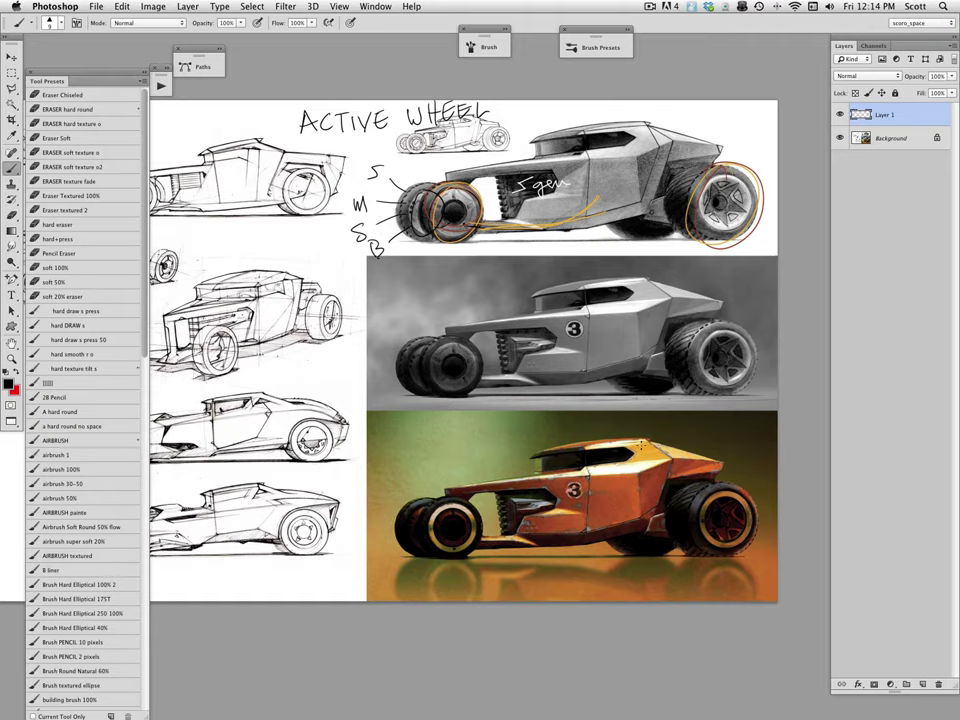
pyautogui.moveTo(436, 167)
pyautogui.mouseDown()
pyautogui.moveTo(534, 155)
pyautogui.moveTo(529, 122)
pyautogui.moveTo(767, 170)
pyautogui.moveTo(529, 123)
pyautogui.moveTo(536, 158)
pyautogui.moveTo(524, 155)
pyautogui.moveTo(432, 215)
pyautogui.moveTo(522, 155)
pyautogui.moveTo(525, 123)
pyautogui.moveTo(757, 170)
pyautogui.mouseUp()
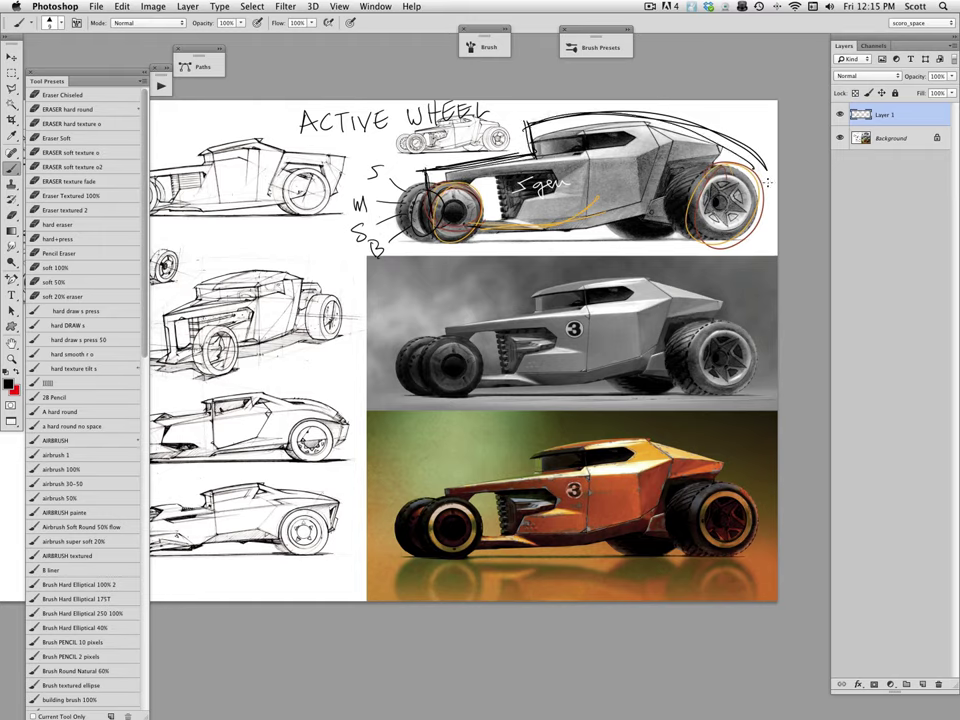
pyautogui.moveTo(428, 228)
pyautogui.mouseDown()
pyautogui.moveTo(764, 203)
pyautogui.moveTo(510, 231)
pyautogui.mouseUp()
pyautogui.moveTo(510, 231)
pyautogui.mouseDown()
pyautogui.moveTo(757, 205)
pyautogui.moveTo(652, 117)
pyautogui.moveTo(514, 166)
pyautogui.mouseUp()
pyautogui.moveTo(514, 166)
pyautogui.mouseDown()
pyautogui.moveTo(390, 190)
pyautogui.moveTo(538, 159)
pyautogui.mouseUp()
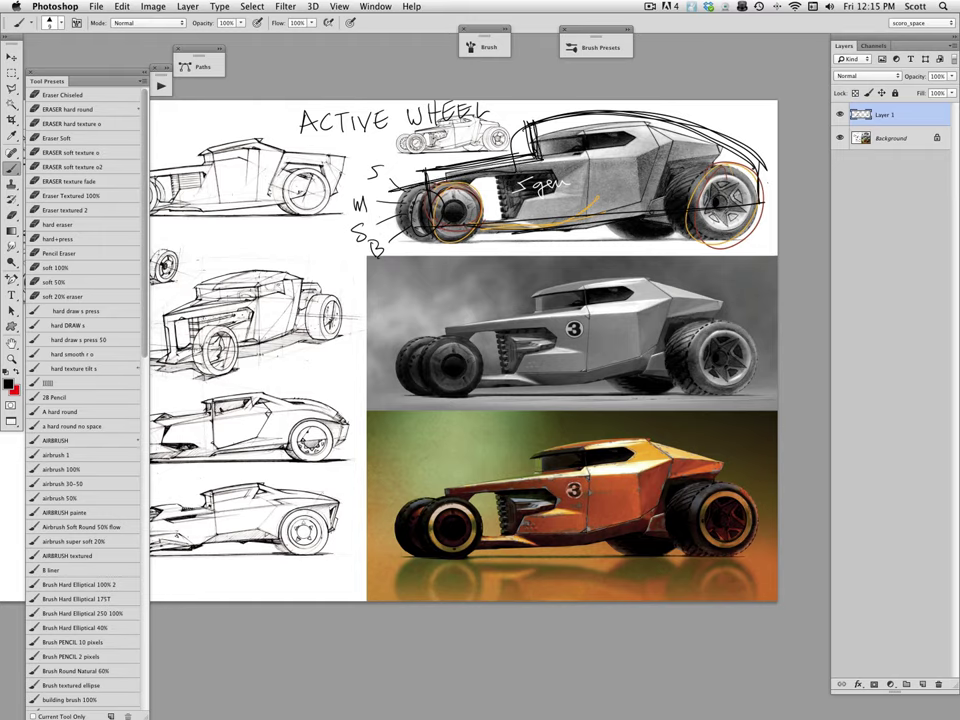
# Step: Mark the cabin, engine area and wheel-to-wheel line on the top car in black, and underline the ACTIVE WHEEL title
pyautogui.moveTo(655, 148)
pyautogui.mouseDown()
pyautogui.moveTo(600, 203)
pyautogui.moveTo(570, 170)
pyautogui.mouseUp()
pyautogui.moveTo(675, 137)
pyautogui.mouseDown()
pyautogui.moveTo(617, 162)
pyautogui.moveTo(667, 155)
pyautogui.mouseUp()
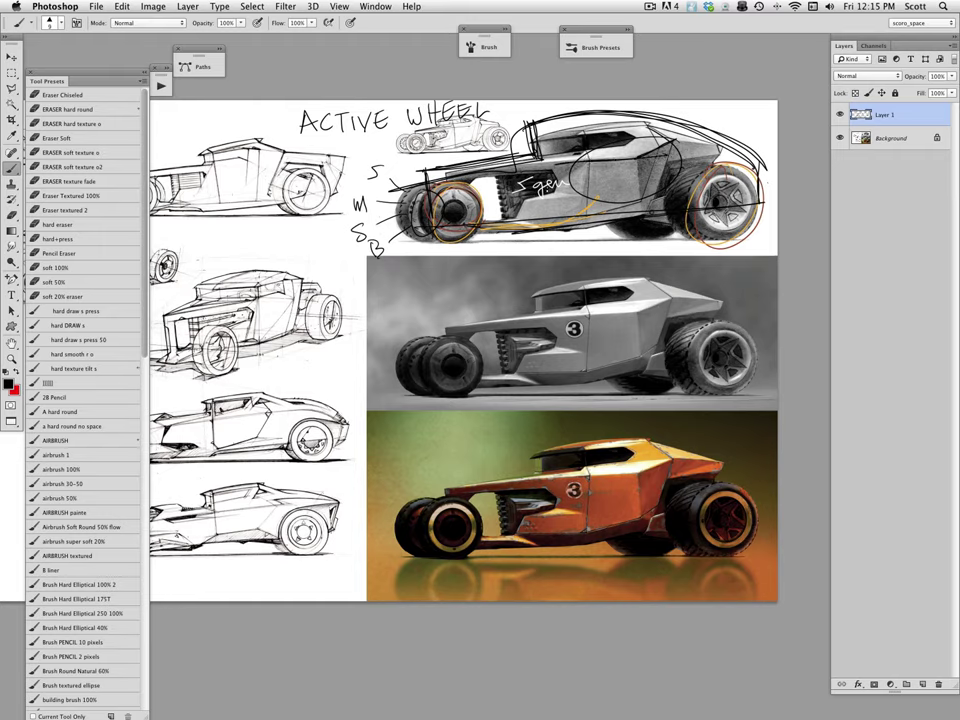
pyautogui.moveTo(560, 180); pyautogui.dragTo(512, 188)
pyautogui.moveTo(567, 215)
pyautogui.mouseDown()
pyautogui.moveTo(472, 230)
pyautogui.moveTo(512, 226)
pyautogui.mouseUp()
pyautogui.moveTo(441, 234)
pyautogui.mouseDown()
pyautogui.moveTo(470, 192)
pyautogui.moveTo(460, 223)
pyautogui.moveTo(502, 210)
pyautogui.moveTo(723, 209)
pyautogui.mouseUp()
pyautogui.moveTo(723, 209)
pyautogui.mouseDown()
pyautogui.moveTo(763, 213)
pyautogui.moveTo(730, 204)
pyautogui.mouseUp()
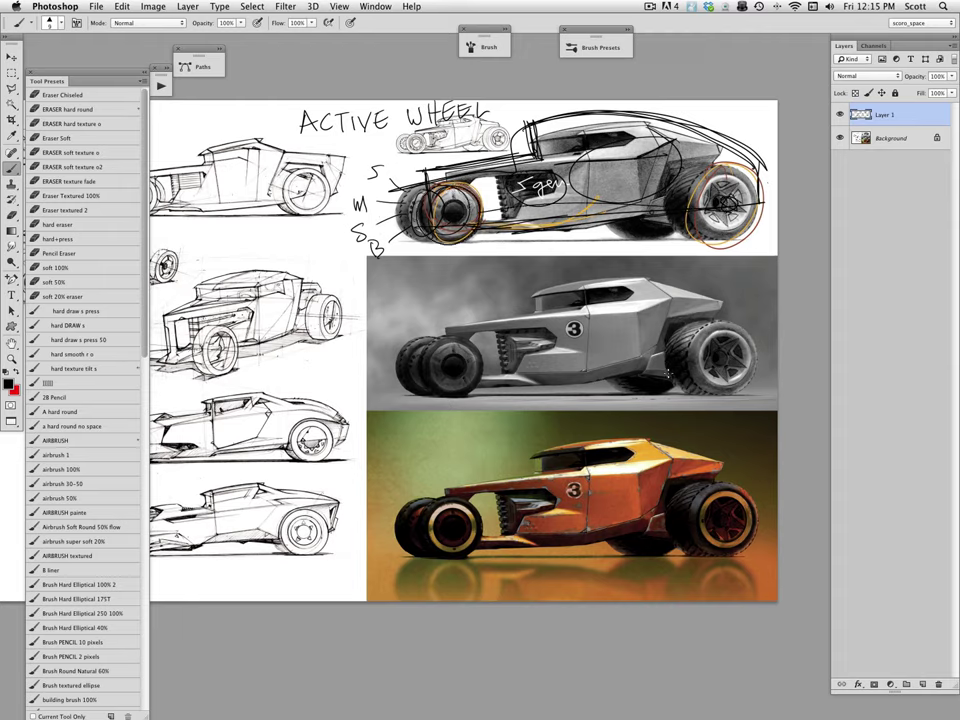
pyautogui.moveTo(312, 139); pyautogui.dragTo(520, 128)
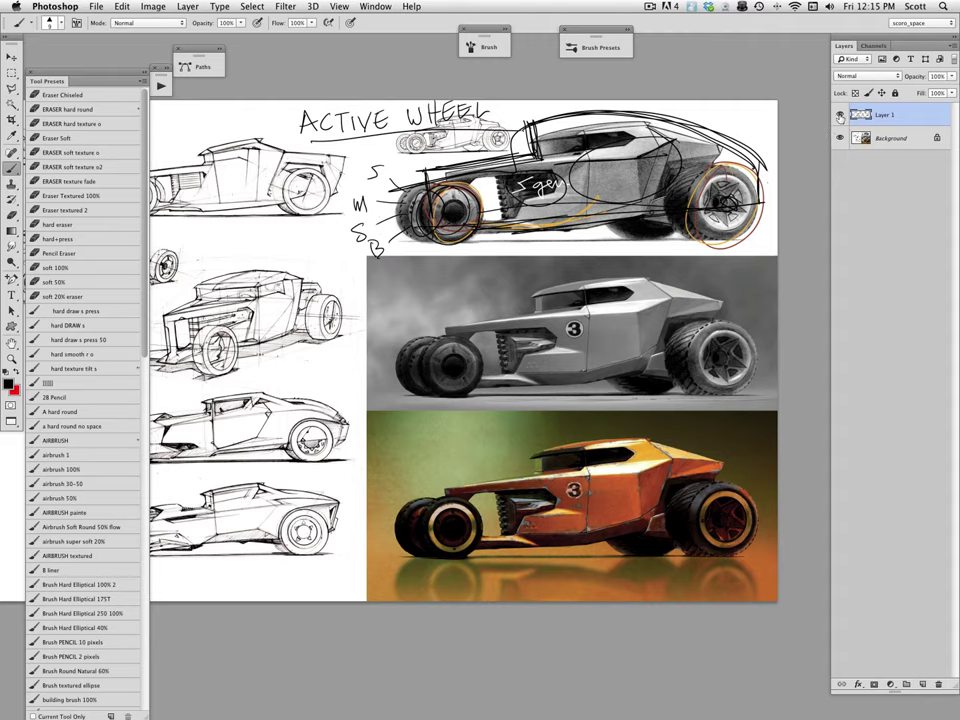
# Step: Hide Layer 1 and, on a new layer, circle the small thumbnail sketch and mark the top car with V and X
pyautogui.click(840, 115)
pyautogui.click(923, 684)
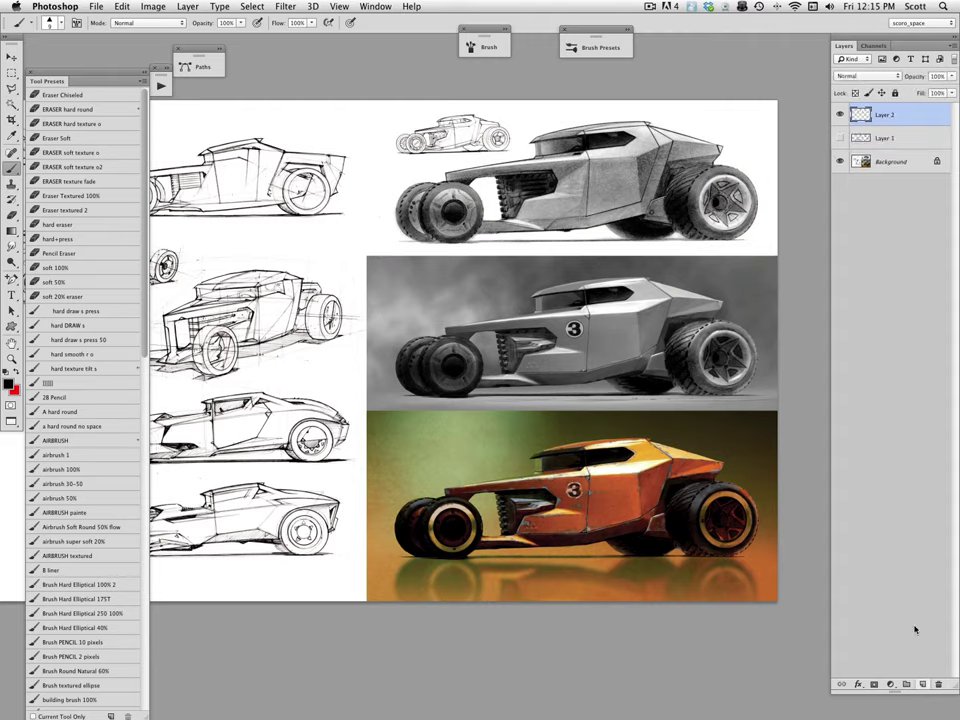
pyautogui.moveTo(392, 108)
pyautogui.mouseDown()
pyautogui.moveTo(460, 104)
pyautogui.moveTo(390, 99)
pyautogui.mouseUp()
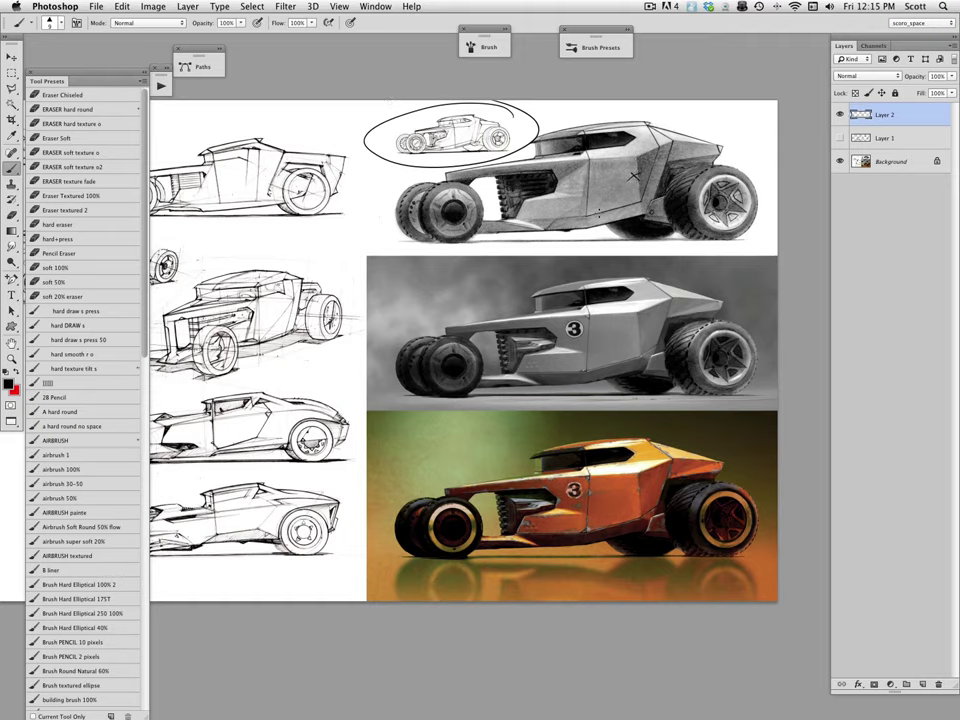
pyautogui.moveTo(604, 175); pyautogui.dragTo(614, 175)
# Step: Handwrite PSD in black on the sides of the middle grey car and the bottom orange car
pyautogui.moveTo(599, 324)
pyautogui.mouseDown()
pyautogui.moveTo(599, 348)
pyautogui.moveTo(601, 336)
pyautogui.mouseUp()
pyautogui.moveTo(623, 327)
pyautogui.mouseDown()
pyautogui.moveTo(614, 345)
pyautogui.moveTo(628, 327)
pyautogui.mouseUp()
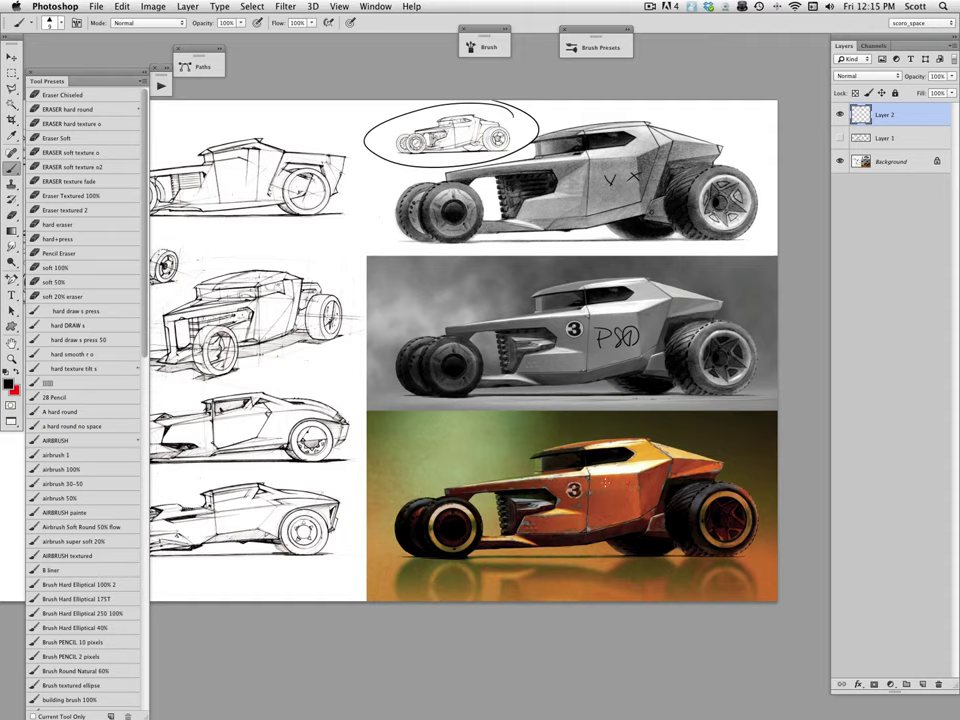
pyautogui.moveTo(600, 486)
pyautogui.mouseDown()
pyautogui.moveTo(600, 508)
pyautogui.moveTo(626, 492)
pyautogui.mouseUp()
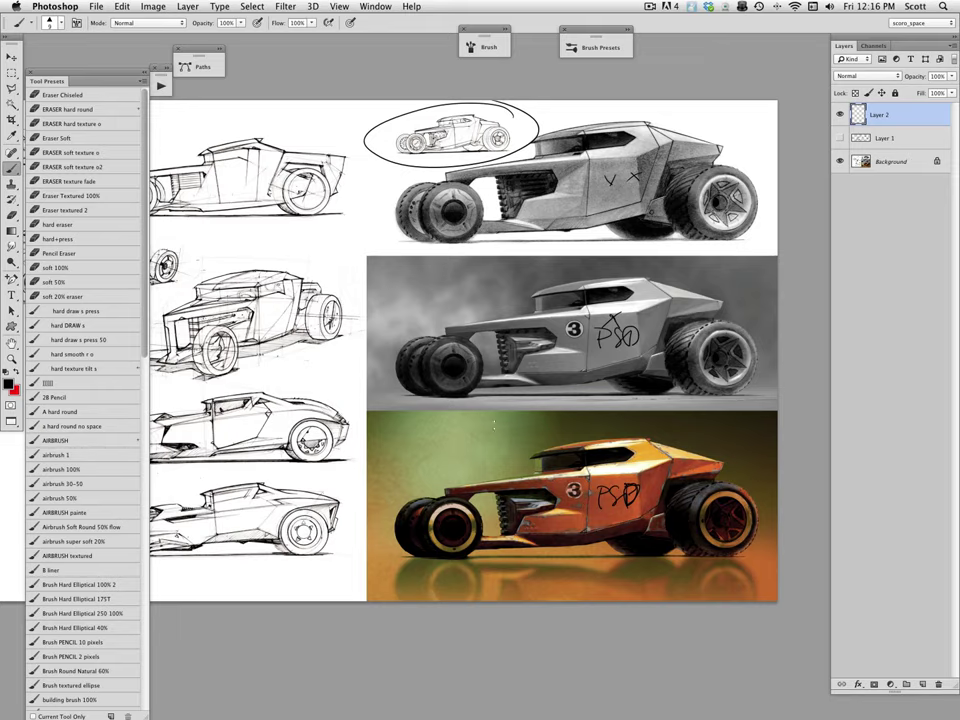
# Step: Draw a long black zigzag beside the lower line sketches and a curved stroke leading from the circled thumbnail
pyautogui.hscroll(-10, 210, 418)
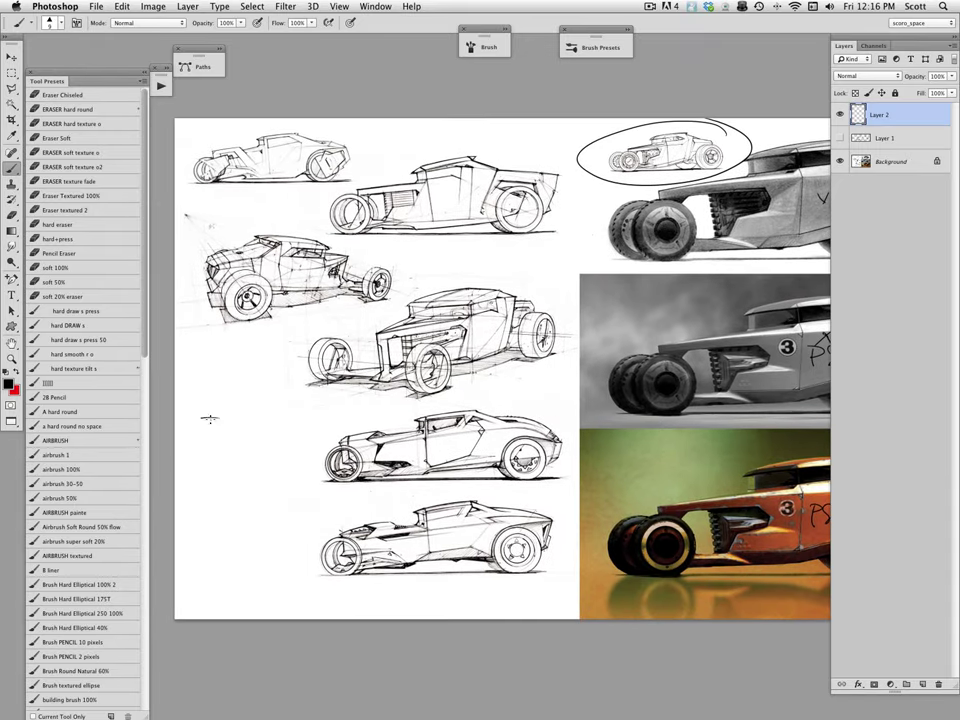
pyautogui.moveTo(210, 418)
pyautogui.mouseDown()
pyautogui.moveTo(261, 525)
pyautogui.moveTo(318, 595)
pyautogui.mouseUp()
pyautogui.hscroll(7, 563, 527)
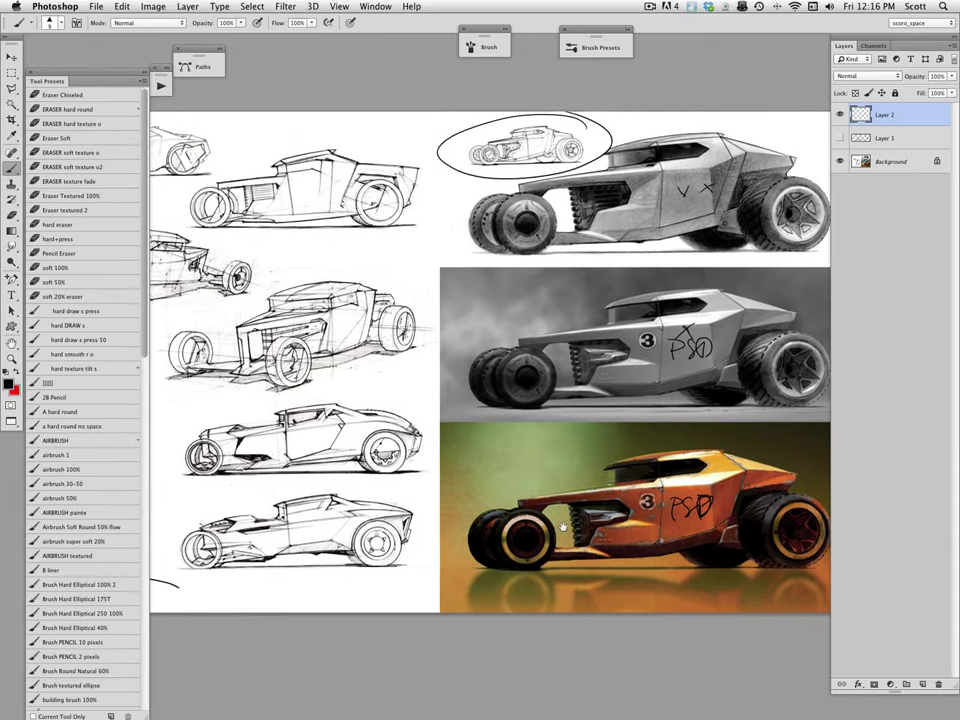
pyautogui.moveTo(388, 148); pyautogui.dragTo(442, 122)
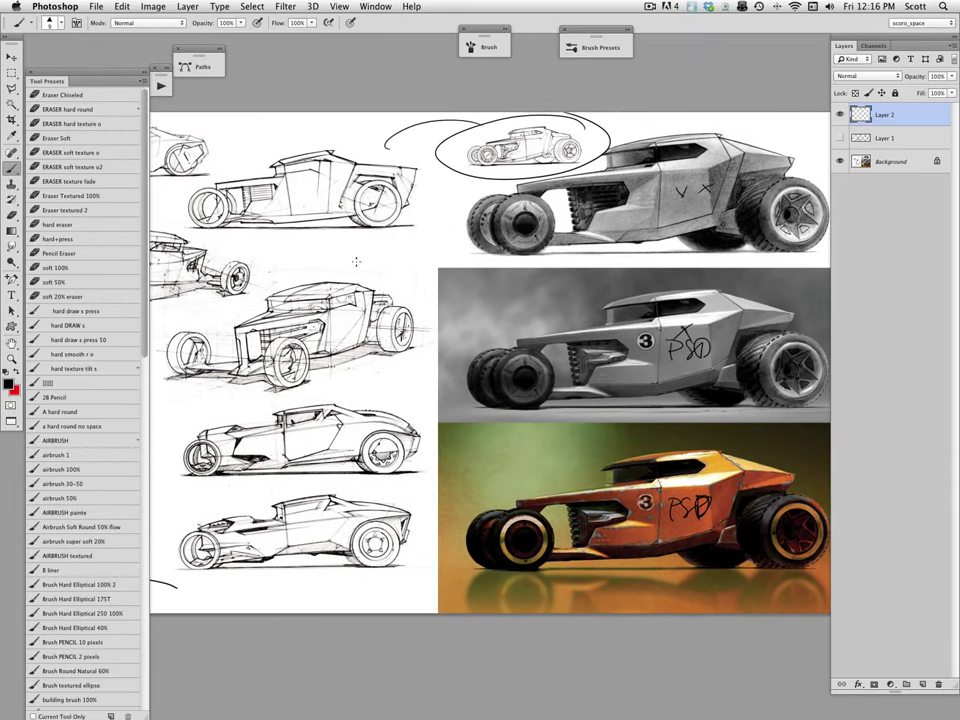
# Step: Draw black cross marks at the front end of each of the six line sketches
pyautogui.scroll(-5, 520, 381)
pyautogui.hscroll(4, 520, 381)
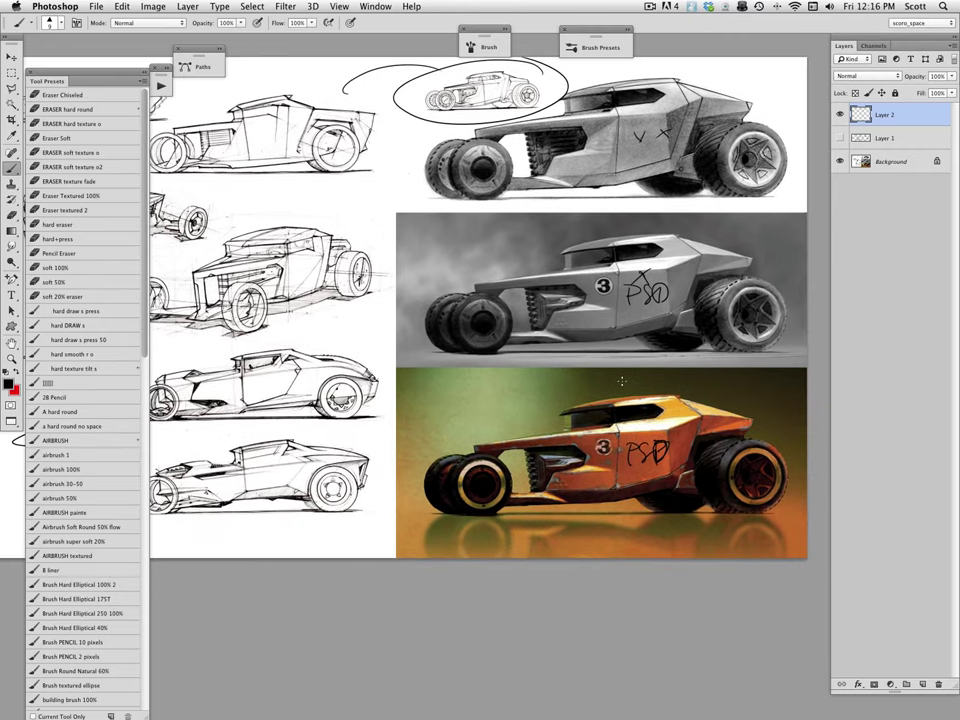
pyautogui.scroll(2, 556, 336)
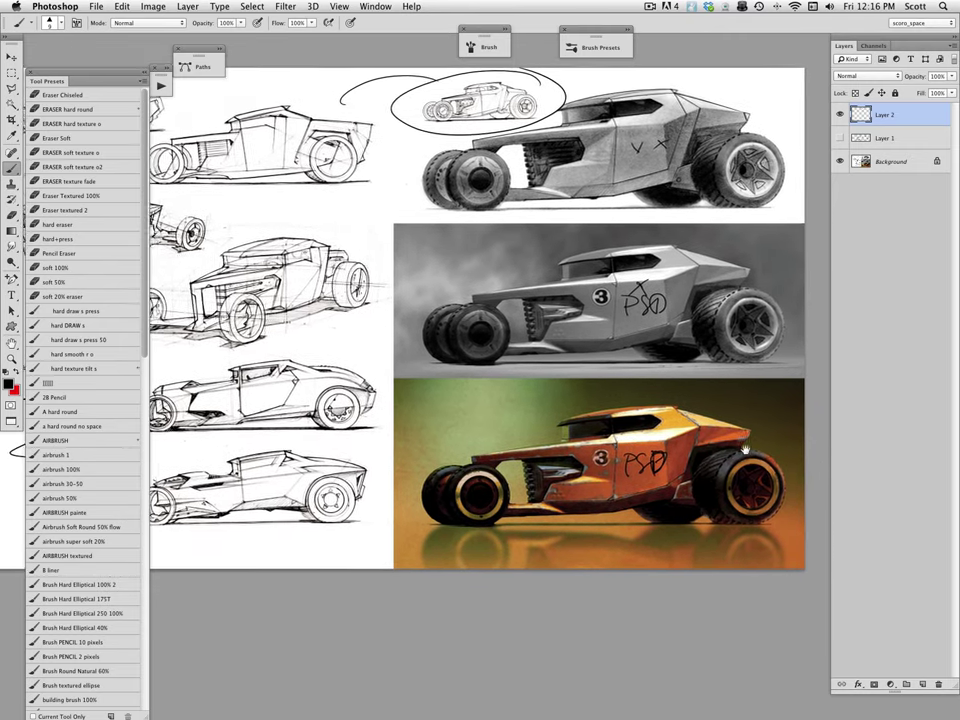
pyautogui.hscroll(-15, 738, 404)
pyautogui.scroll(2, 738, 404)
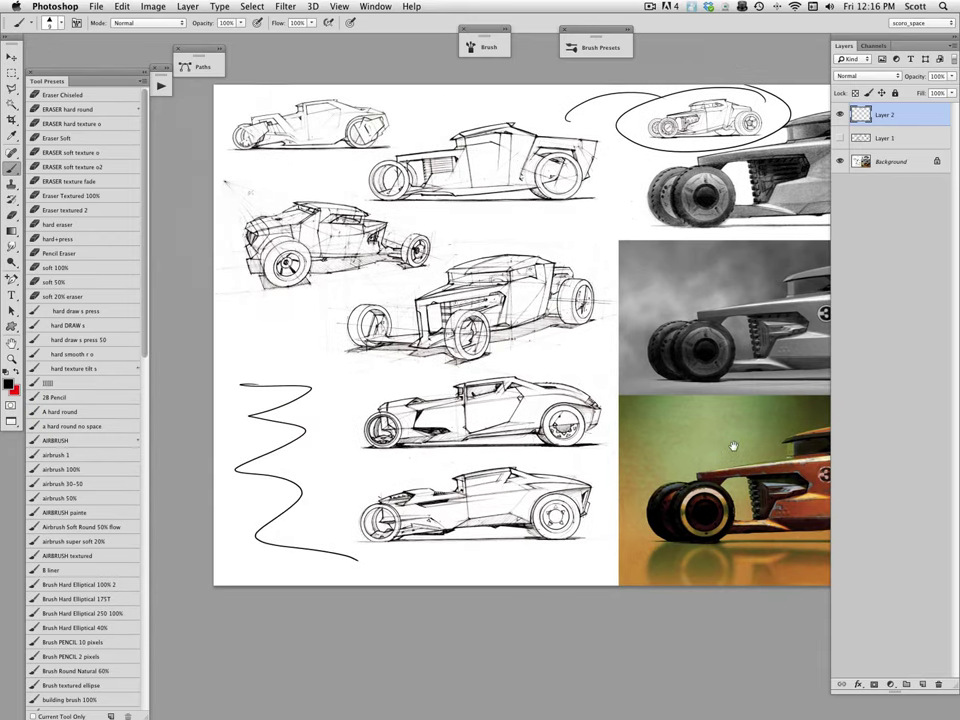
pyautogui.moveTo(230, 210); pyautogui.dragTo(242, 236)
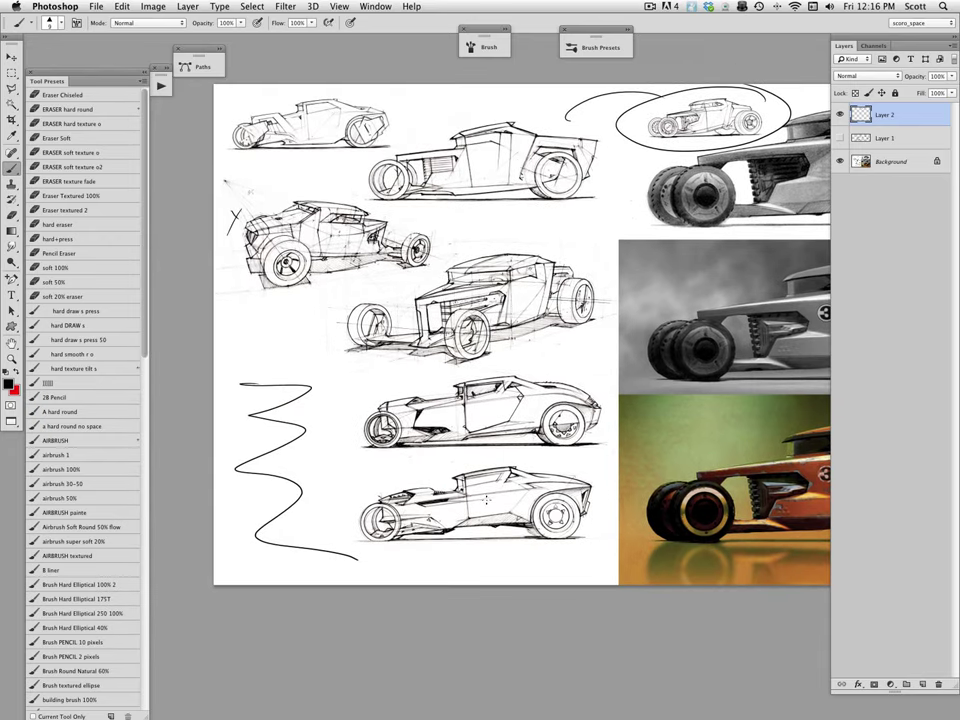
pyautogui.hscroll(7, 490, 345)
pyautogui.scroll(2, 490, 345)
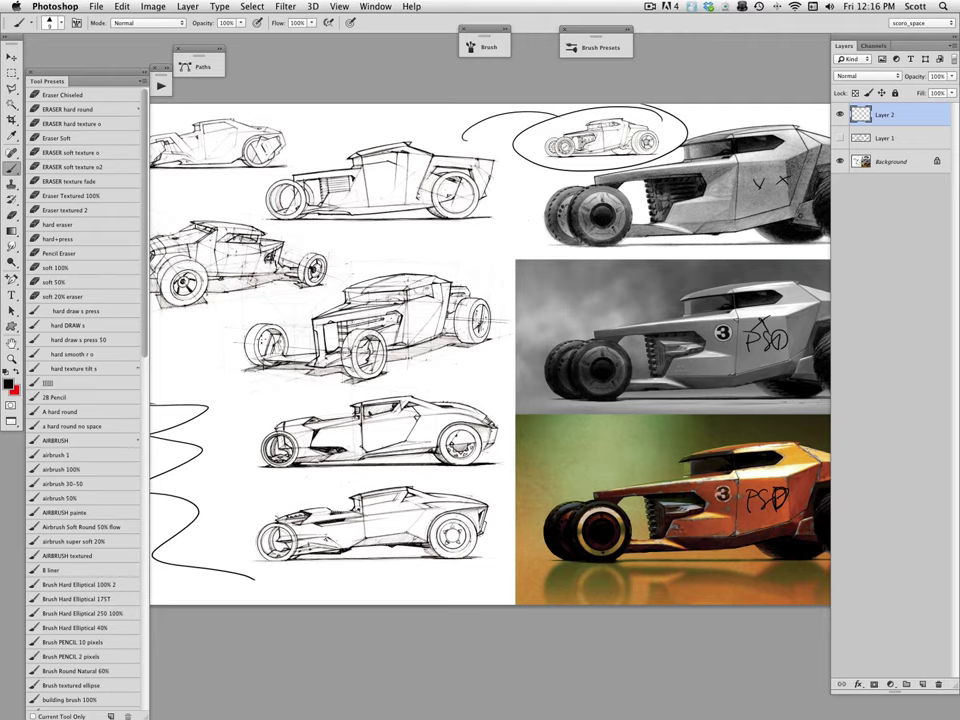
pyautogui.moveTo(249, 328); pyautogui.dragTo(268, 344)
pyautogui.moveTo(268, 321); pyautogui.dragTo(257, 353)
pyautogui.moveTo(255, 428); pyautogui.dragTo(275, 446)
pyautogui.moveTo(274, 425); pyautogui.dragTo(267, 450)
pyautogui.moveTo(254, 517); pyautogui.dragTo(271, 536)
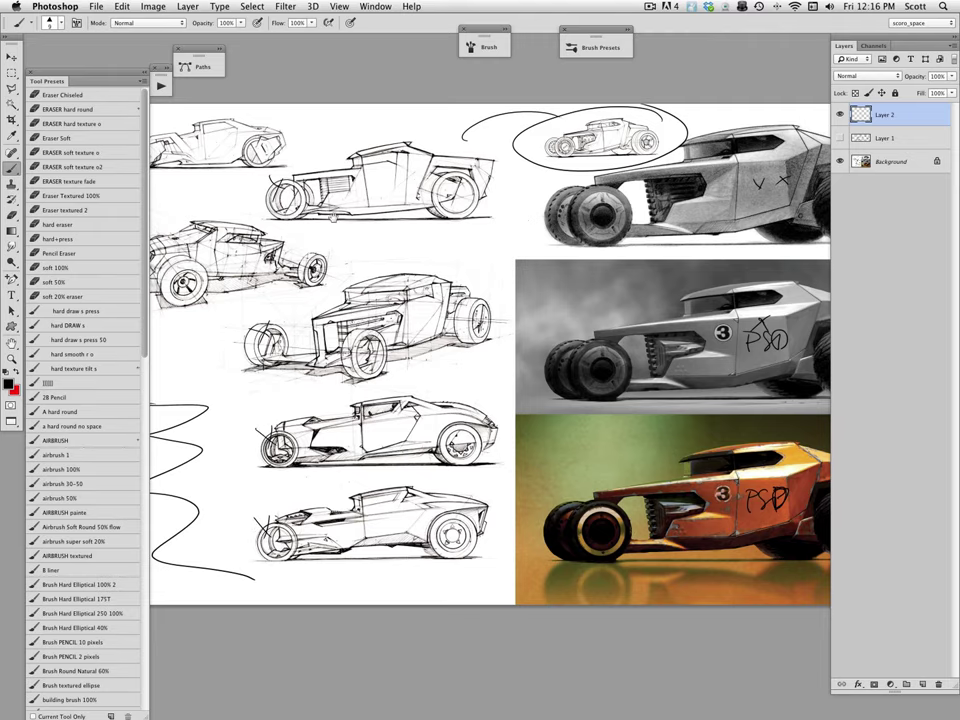
pyautogui.hscroll(-3, 207, 140)
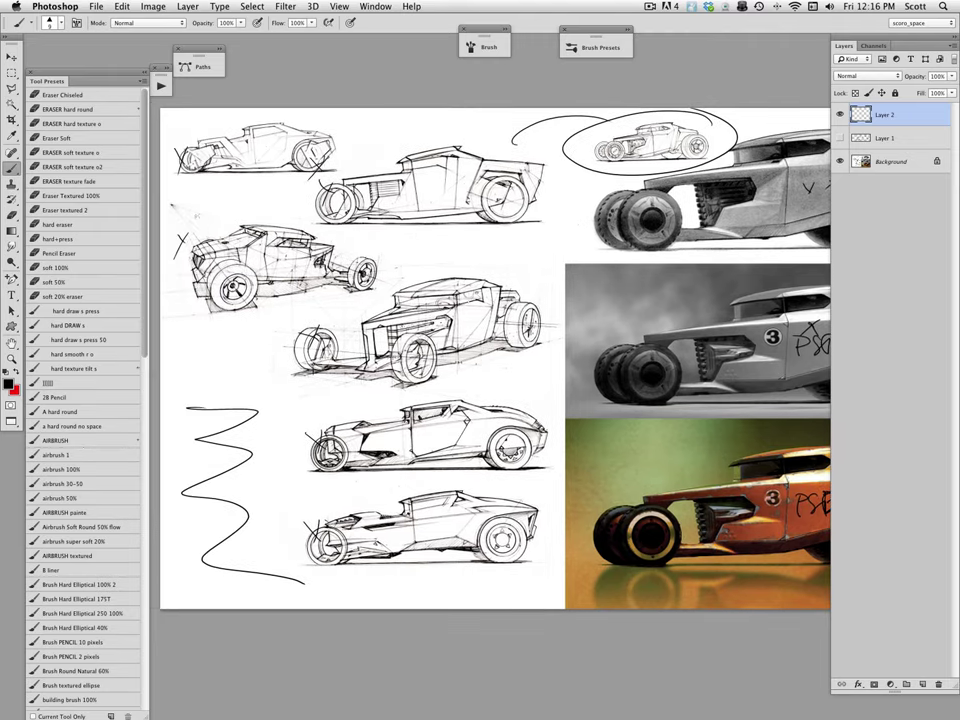
# Step: Sample white from the page and draw a large ellipse around the bottom orange car
pyautogui.hscroll(15, 587, 446)
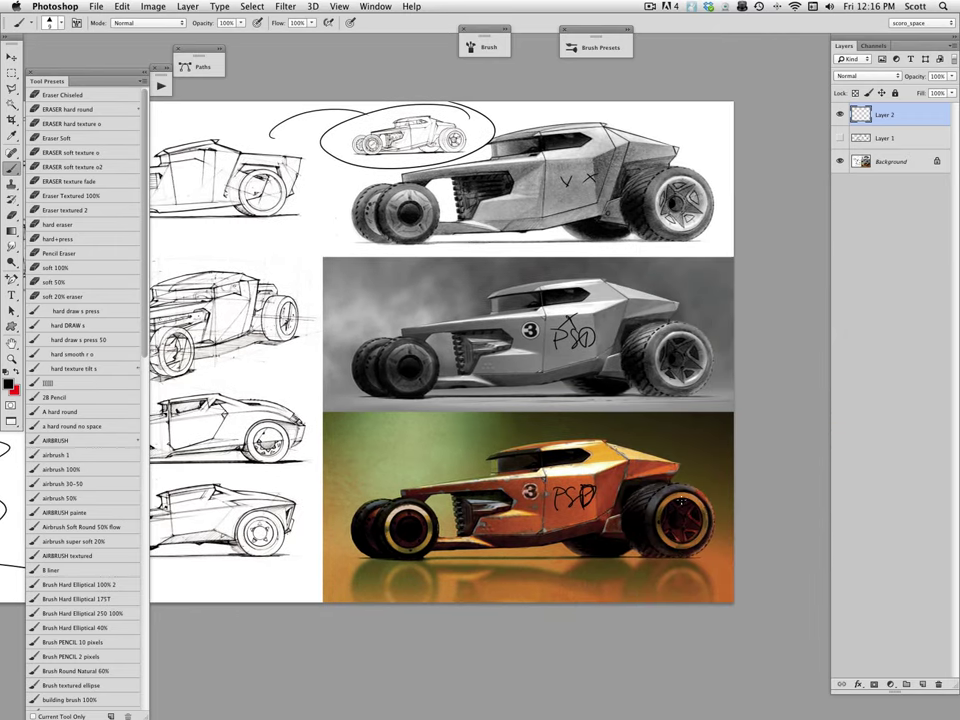
pyautogui.keyDown('alt'); pyautogui.click(711, 161); pyautogui.keyUp('alt')
pyautogui.moveTo(693, 477)
pyautogui.mouseDown()
pyautogui.moveTo(411, 583)
pyautogui.moveTo(457, 397)
pyautogui.mouseUp()
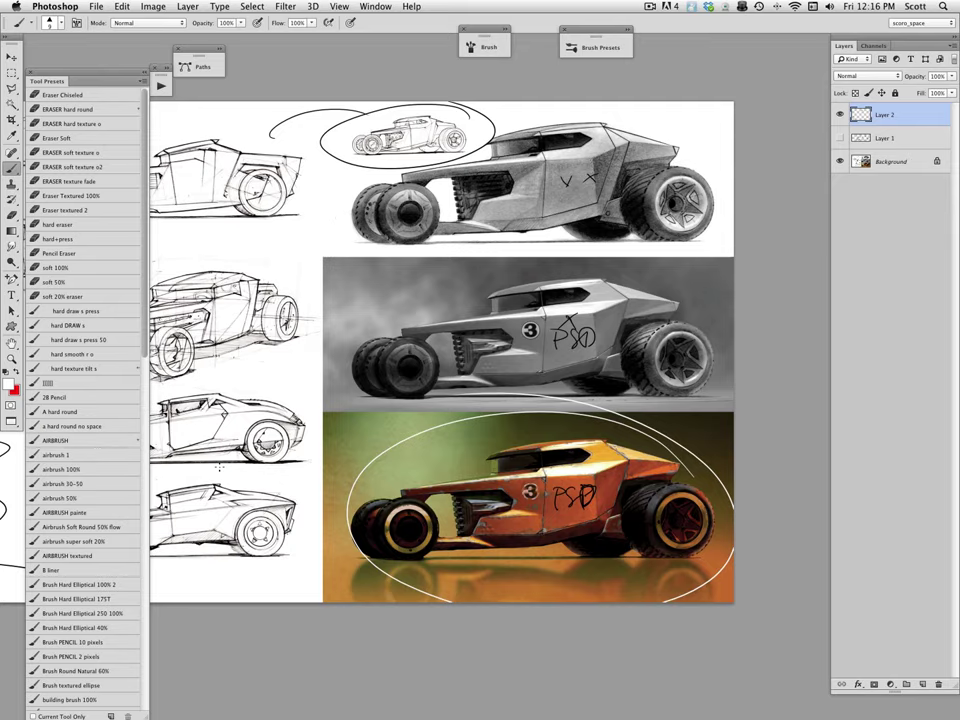
# Step: Close sci_fi_hot_rod_demo.psd without saving and bring the grey three-quarter hot rod render into view
pyautogui.press('super+w')
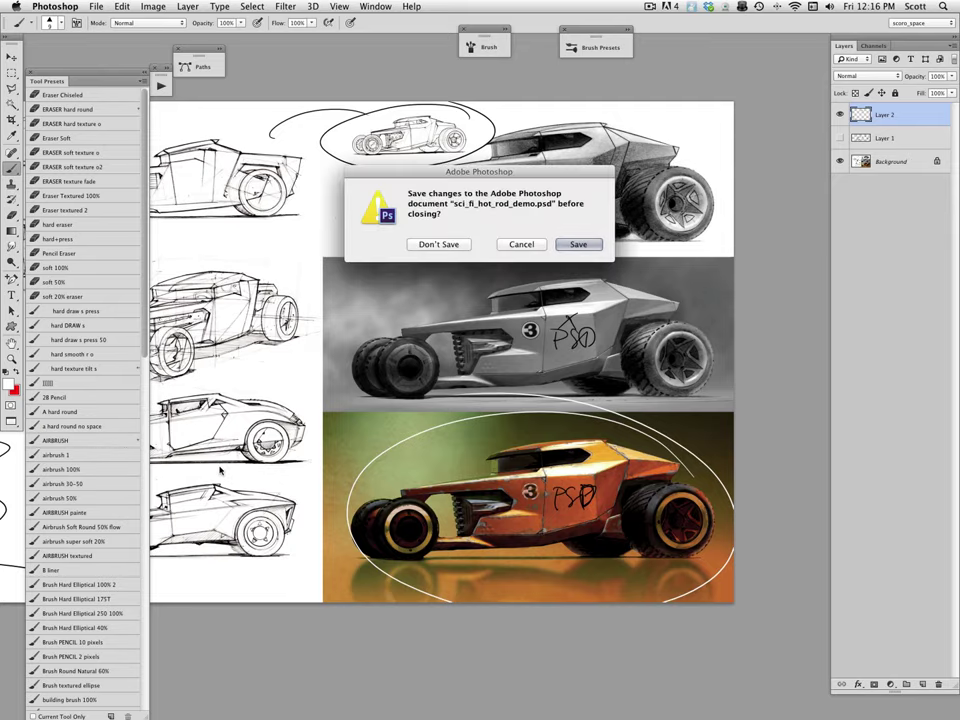
pyautogui.click(464, 250)
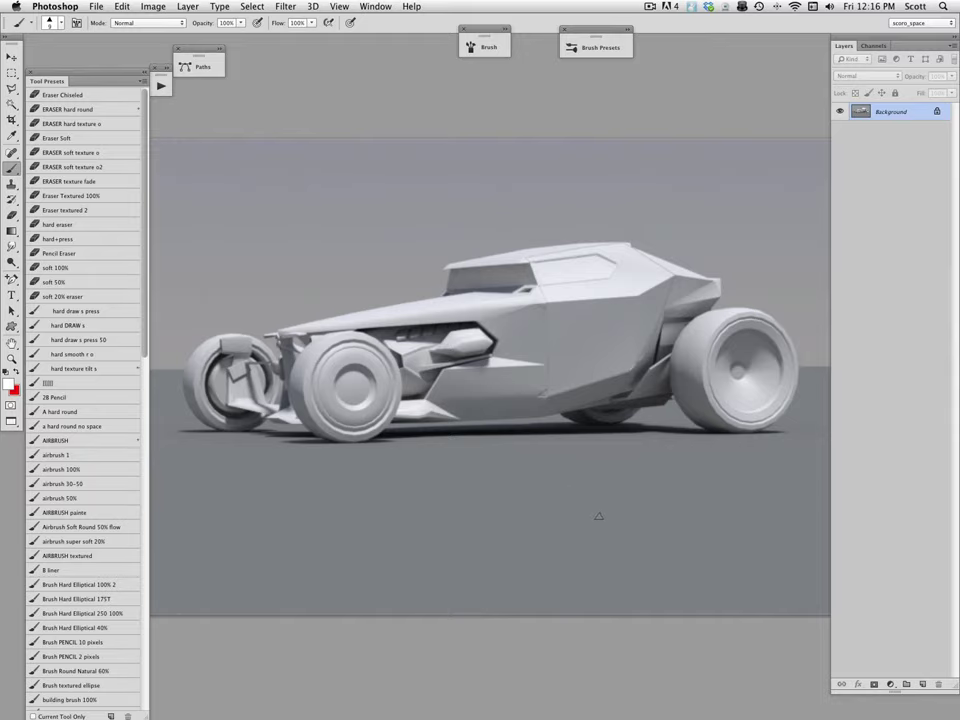
pyautogui.moveTo(598, 516); pyautogui.dragTo(591, 481)
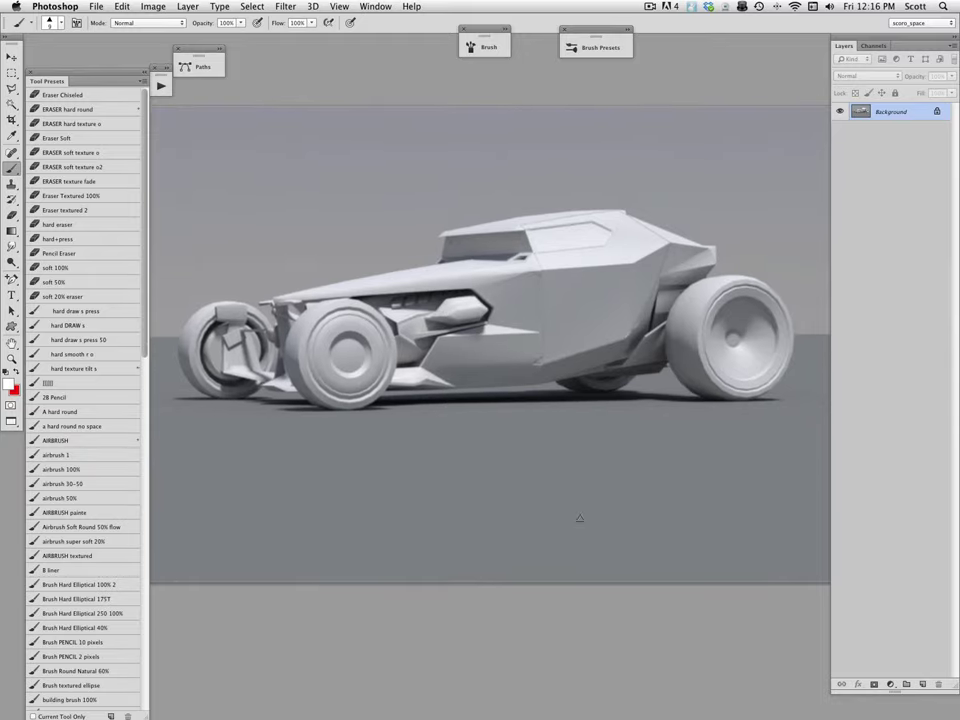
pyautogui.moveTo(592, 499); pyautogui.dragTo(592, 503)
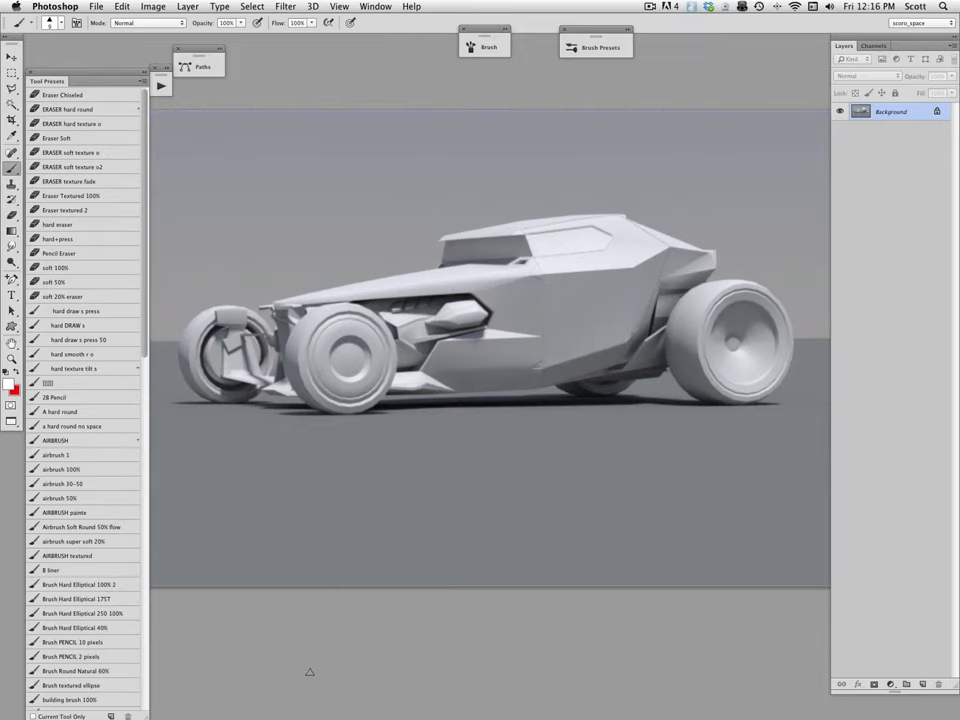
# Step: Switch to modo and examine the red hot rod model from the side, from above and from the front
pyautogui.moveTo(595, 715)
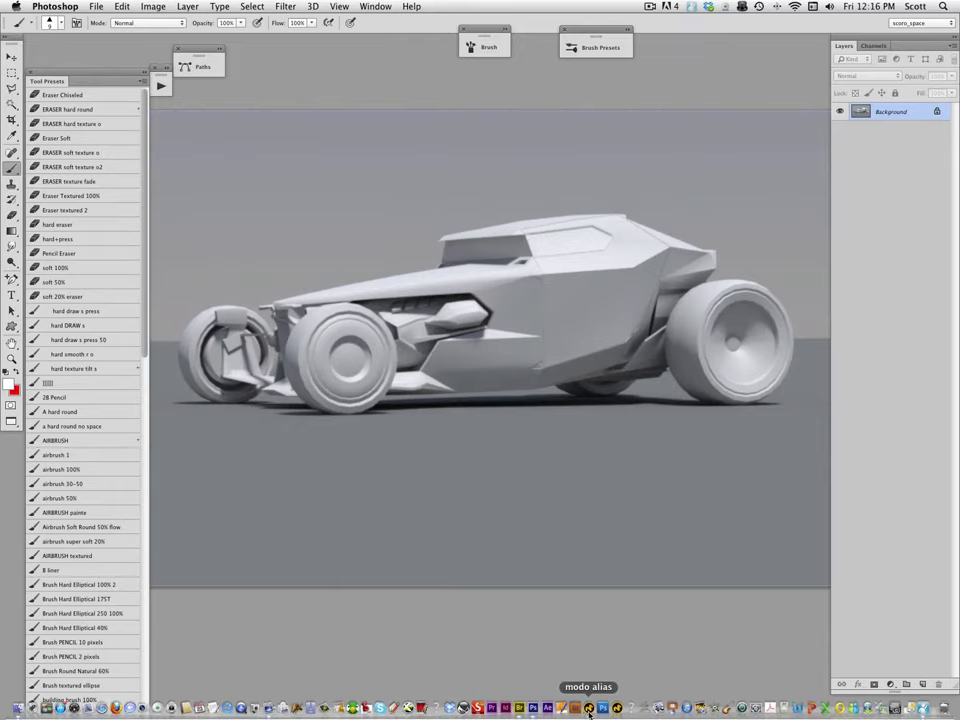
pyautogui.click(589, 709)
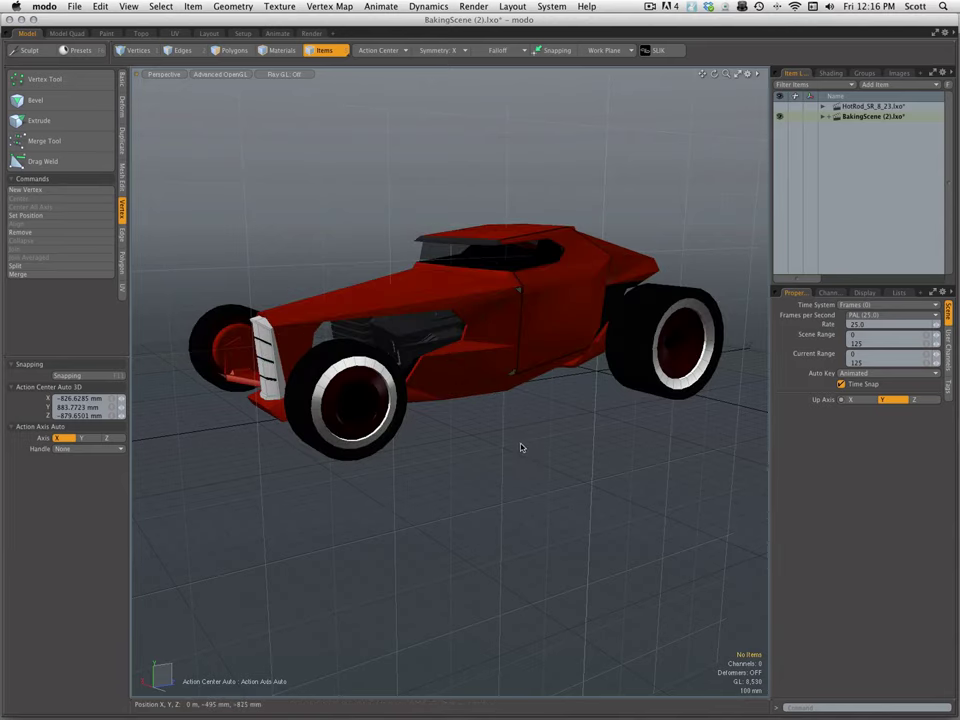
pyautogui.click(524, 224)
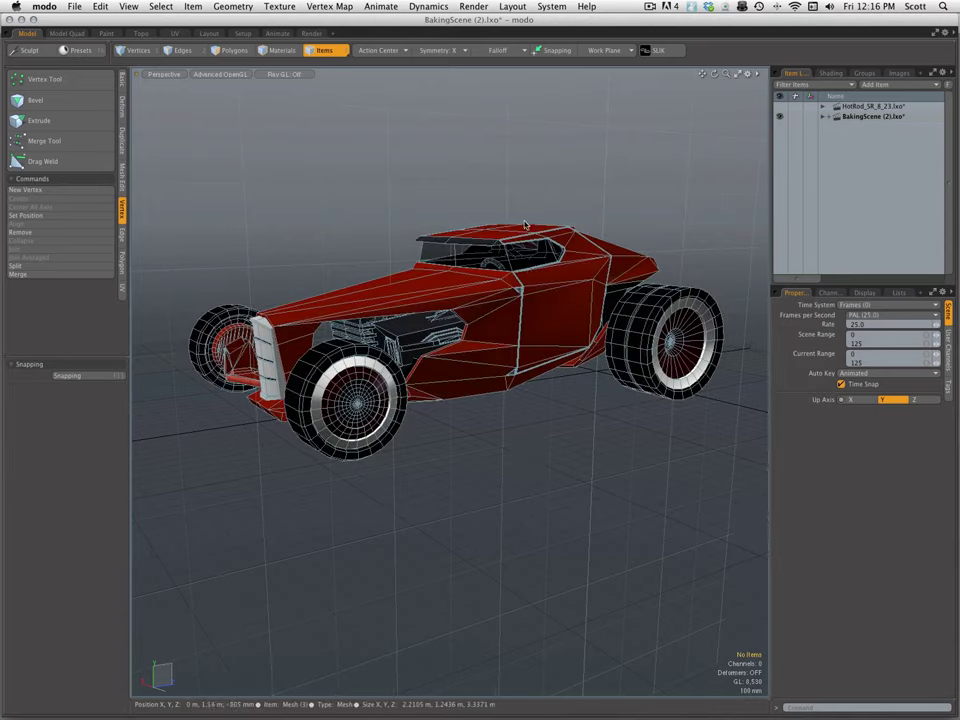
pyautogui.press('alt')
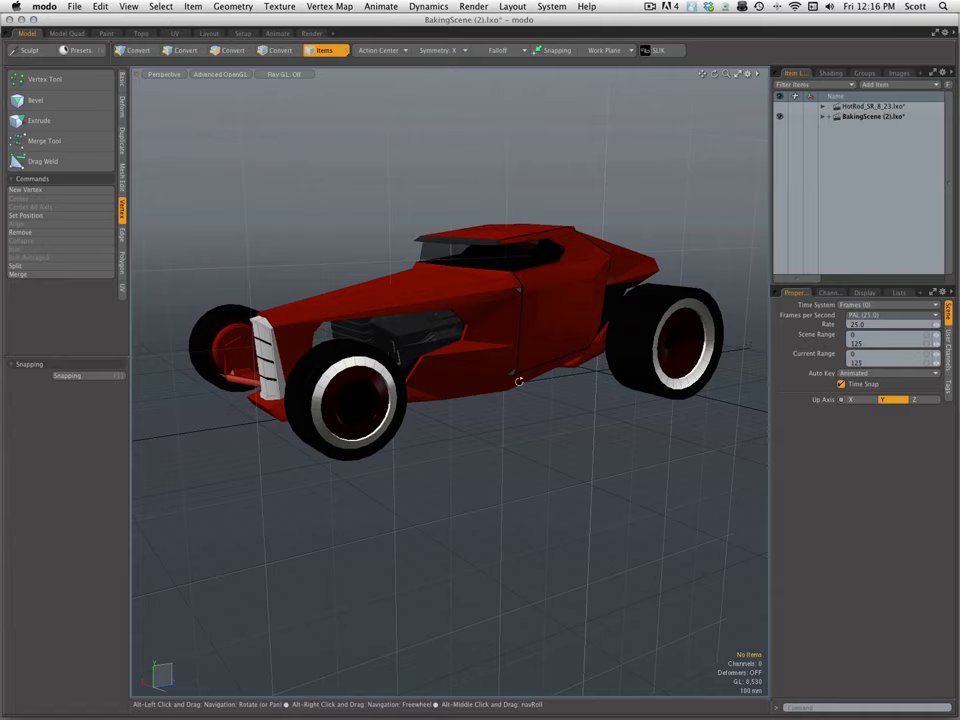
pyautogui.moveTo(551, 401); pyautogui.dragTo(524, 386)
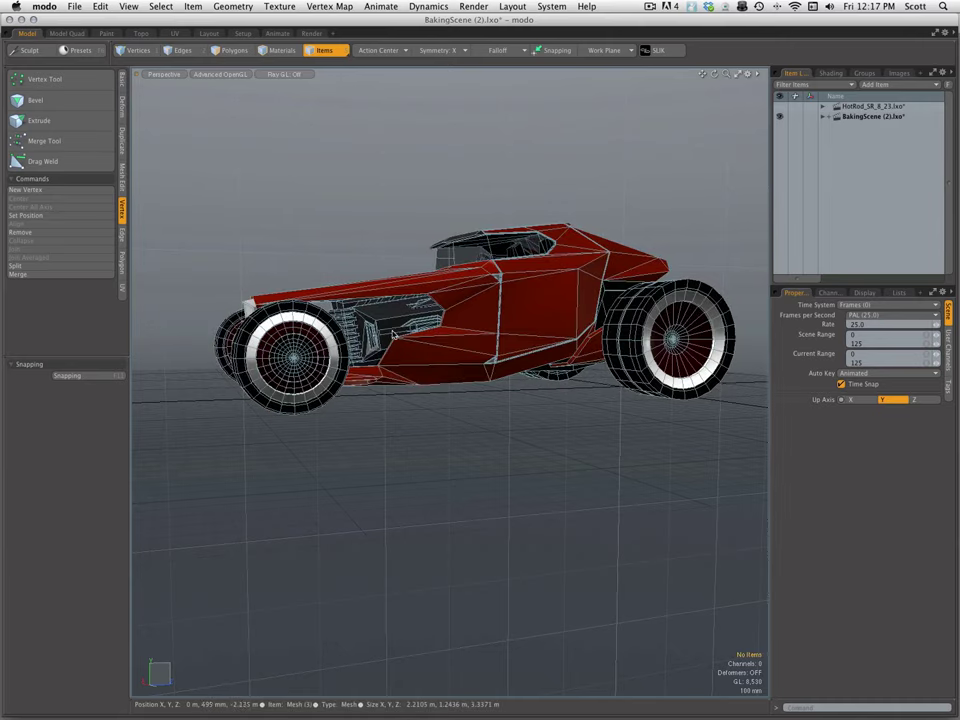
pyautogui.moveTo(400, 313); pyautogui.dragTo(389, 325)
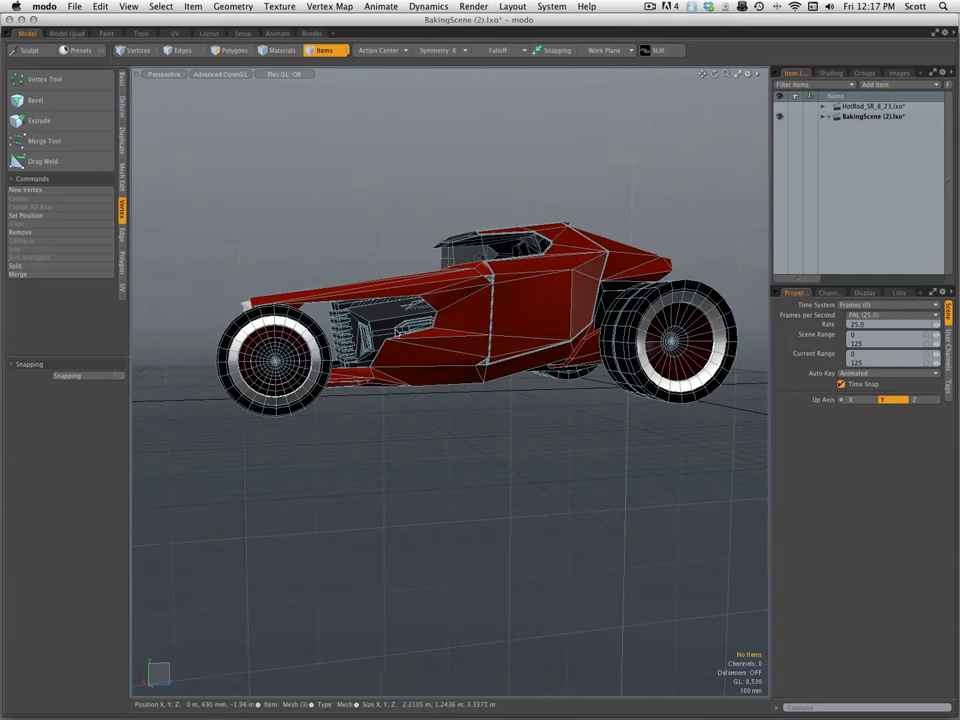
pyautogui.press('alt')
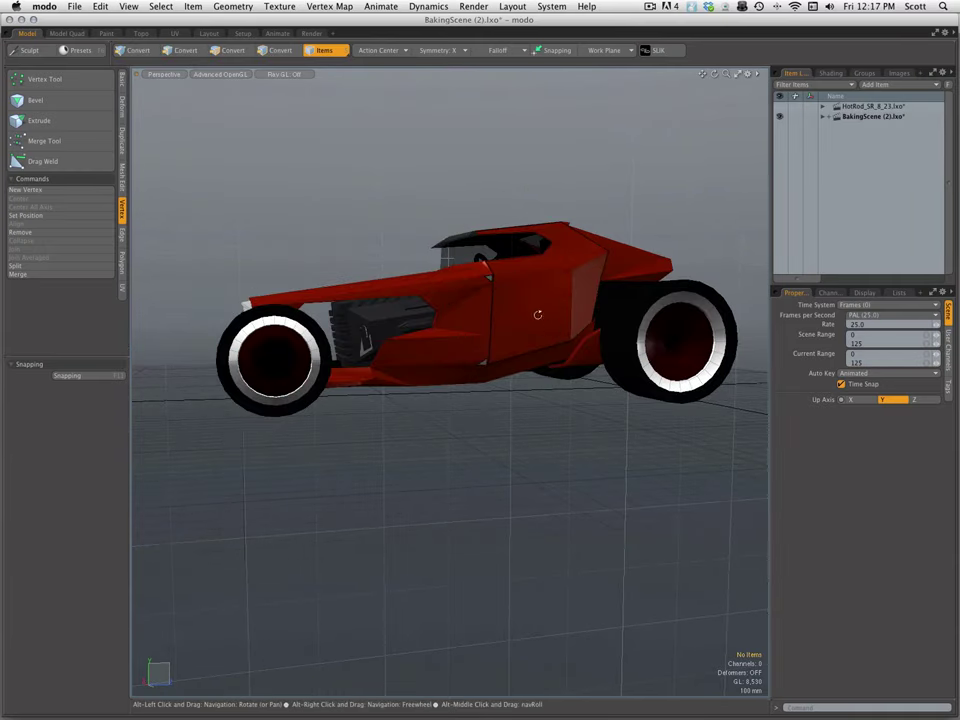
pyautogui.moveTo(665, 241); pyautogui.dragTo(437, 456)
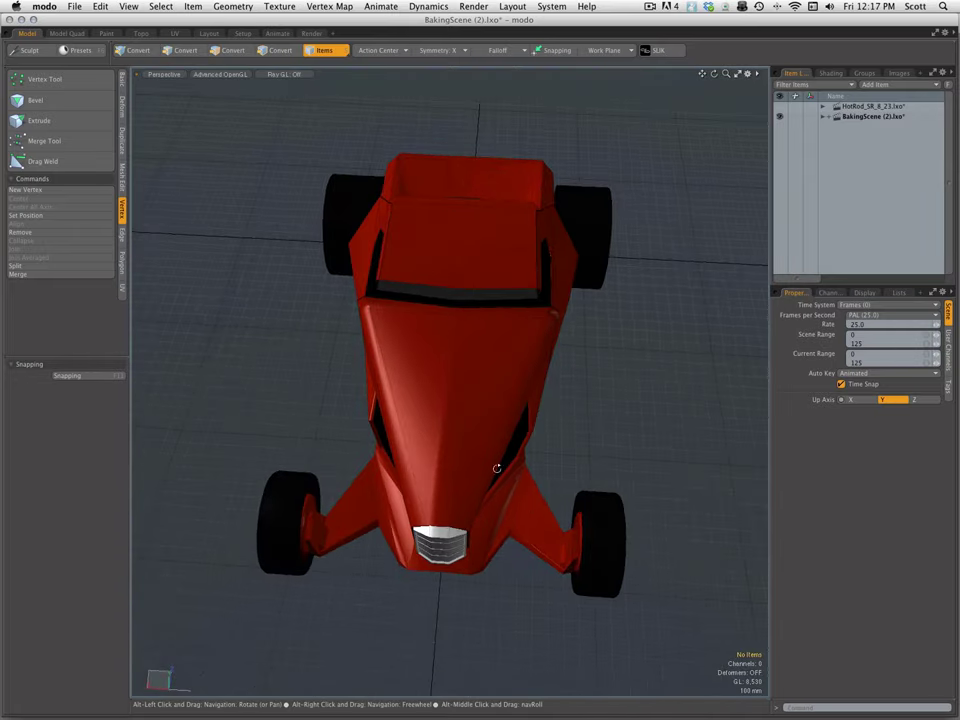
pyautogui.moveTo(606, 515); pyautogui.dragTo(624, 469)
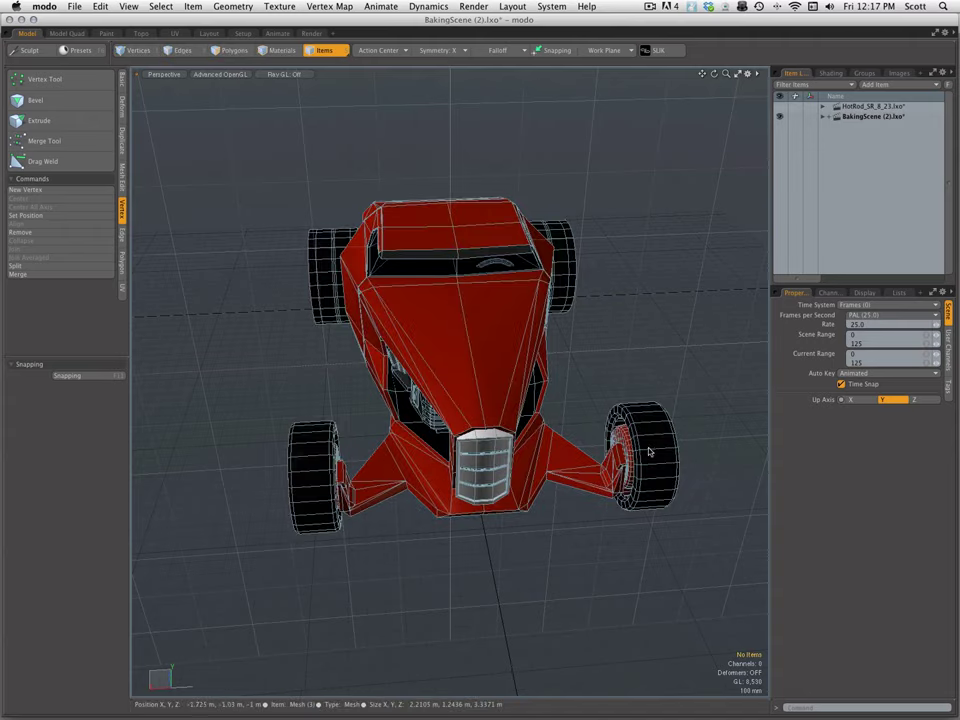
# Step: Examine the red hot rod from raised and low three-quarter angles, ending on a low side view
pyautogui.press('alt')
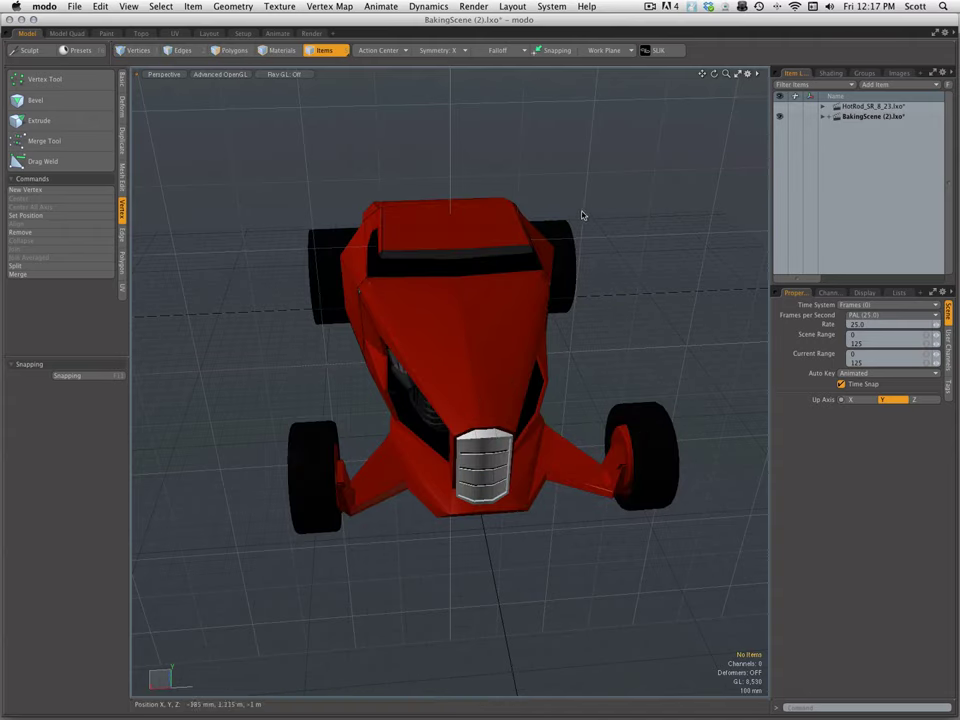
pyautogui.press('alt')
pyautogui.moveTo(649, 389); pyautogui.dragTo(484, 355)
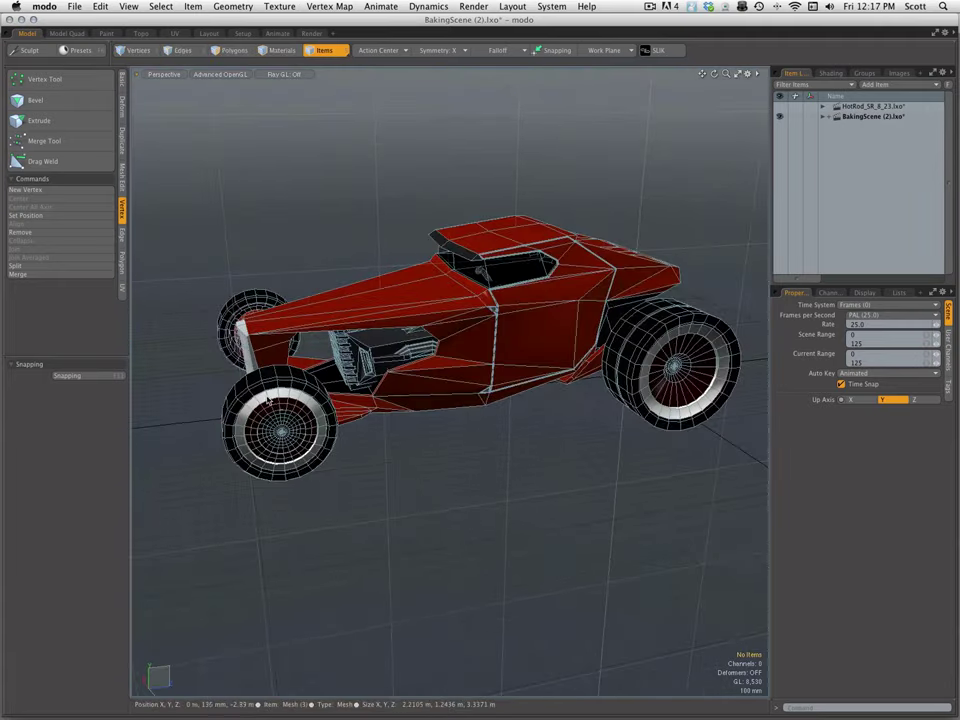
pyautogui.press('alt')
pyautogui.moveTo(517, 449); pyautogui.dragTo(499, 364)
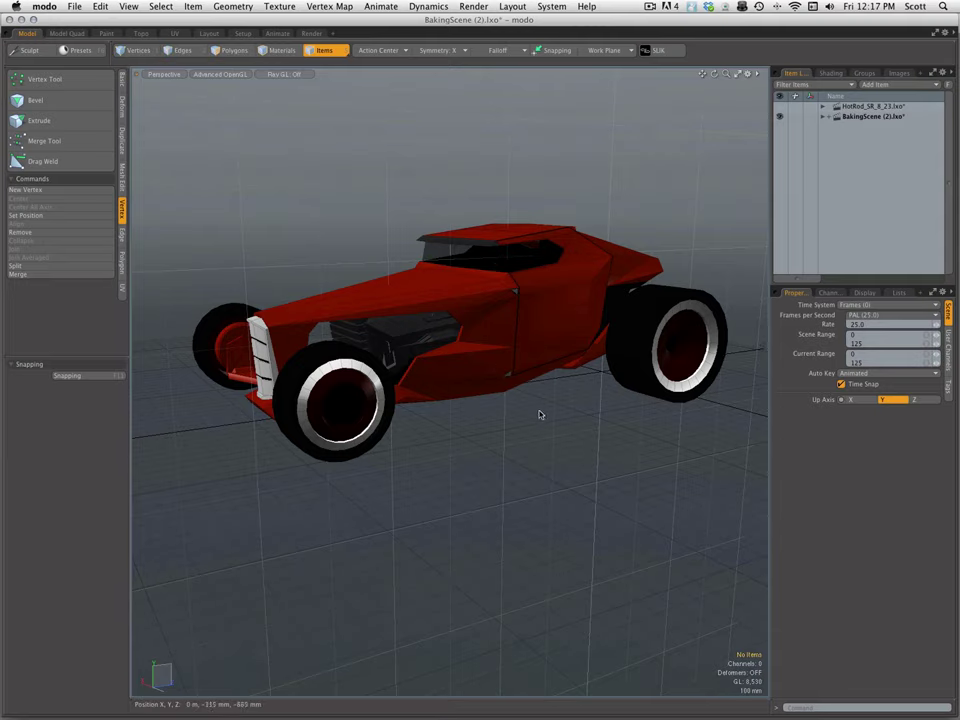
pyautogui.press('alt')
pyautogui.moveTo(512, 392); pyautogui.dragTo(516, 390)
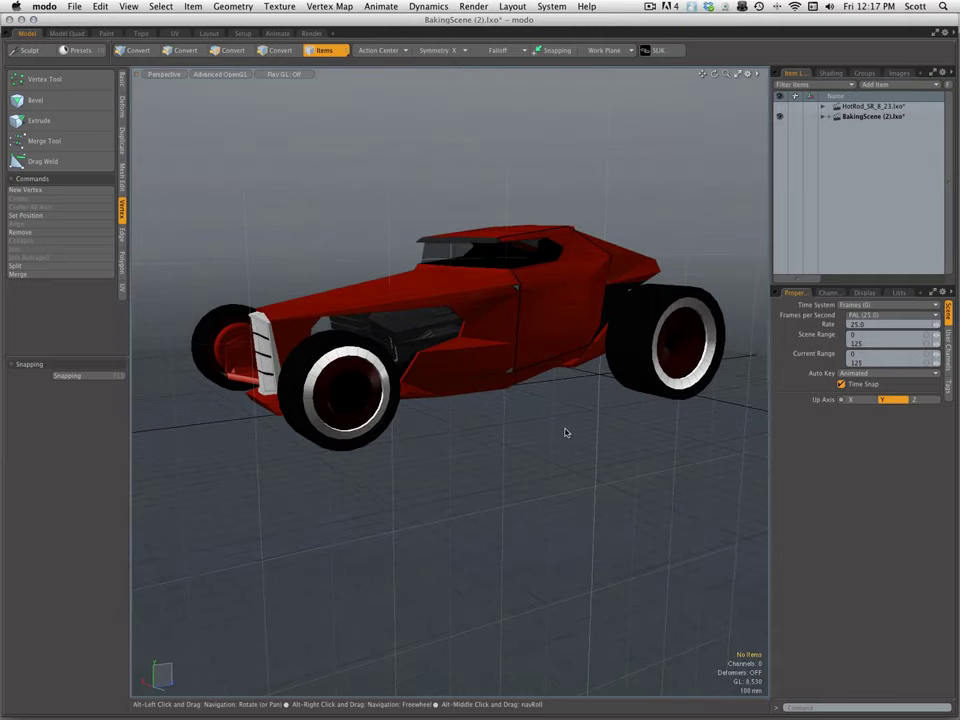
pyautogui.moveTo(564, 431); pyautogui.dragTo(540, 417)
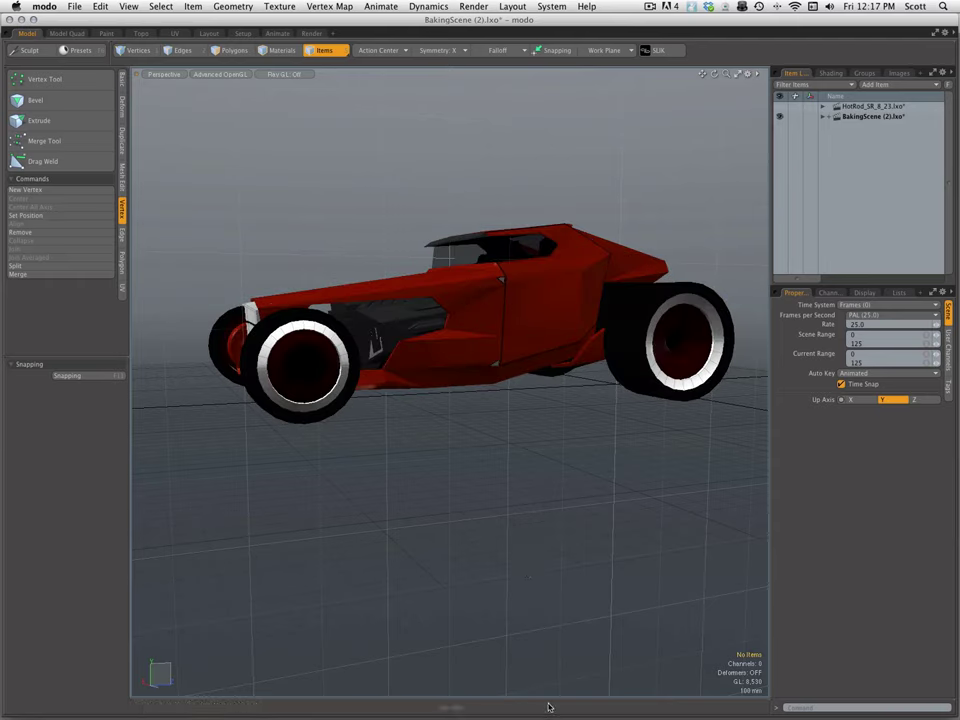
# Step: Return to Photoshop, add a new layer over the render, and ready the hard DRAW s brush with a sampled near-black colour
pyautogui.moveTo(547, 708)
pyautogui.moveTo(594, 712)
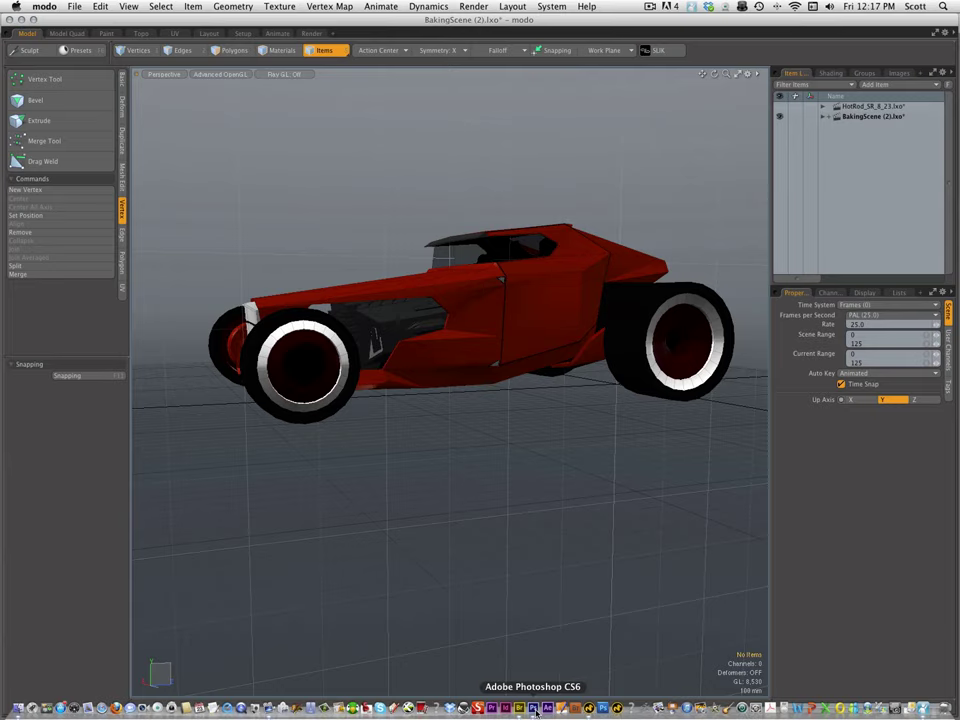
pyautogui.click(534, 708)
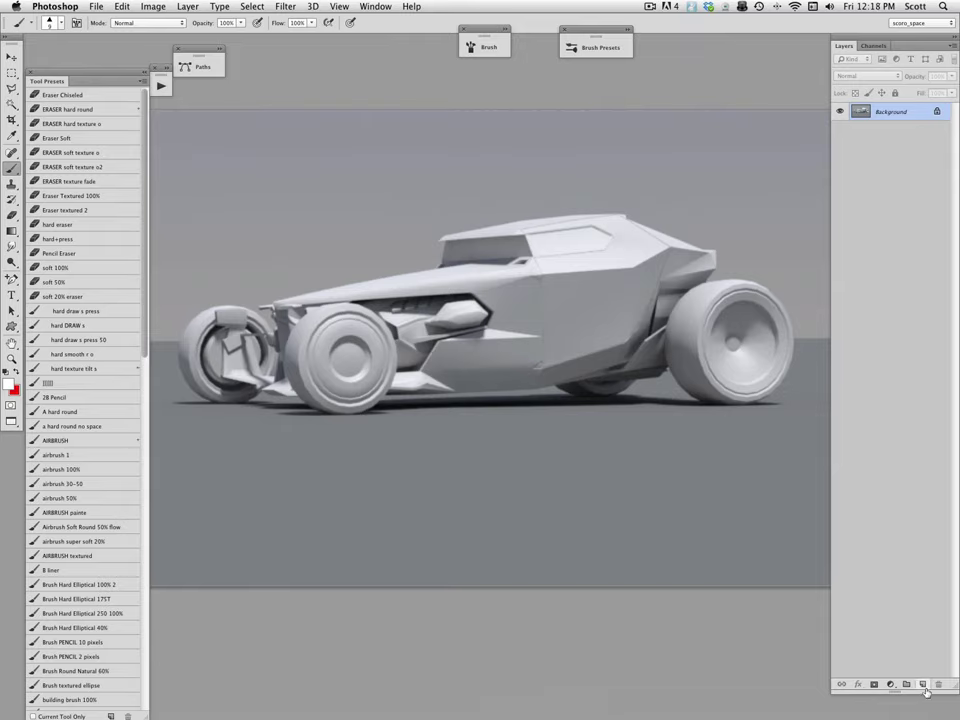
pyautogui.press('super+alt+shift+n')
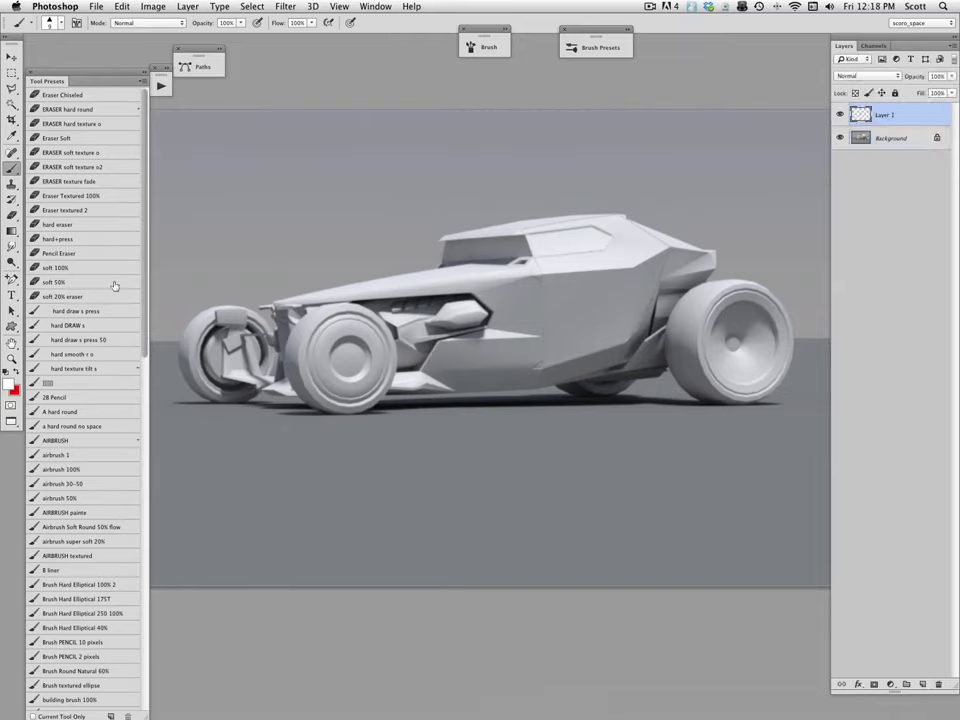
pyautogui.click(72, 325)
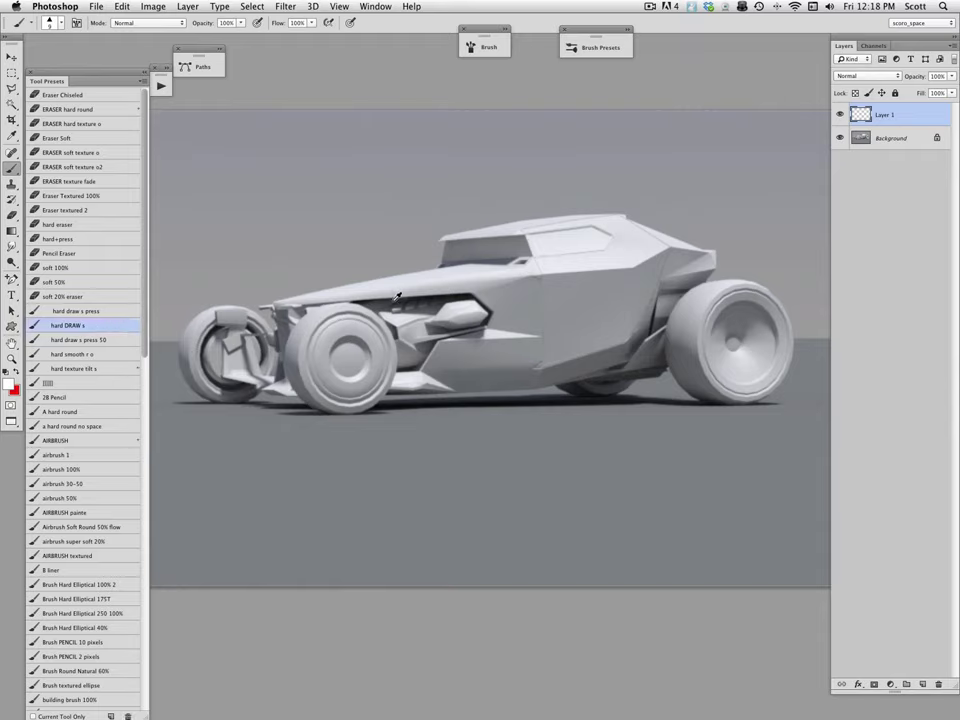
pyautogui.keyDown('alt'); pyautogui.click(458, 295); pyautogui.keyUp('alt')
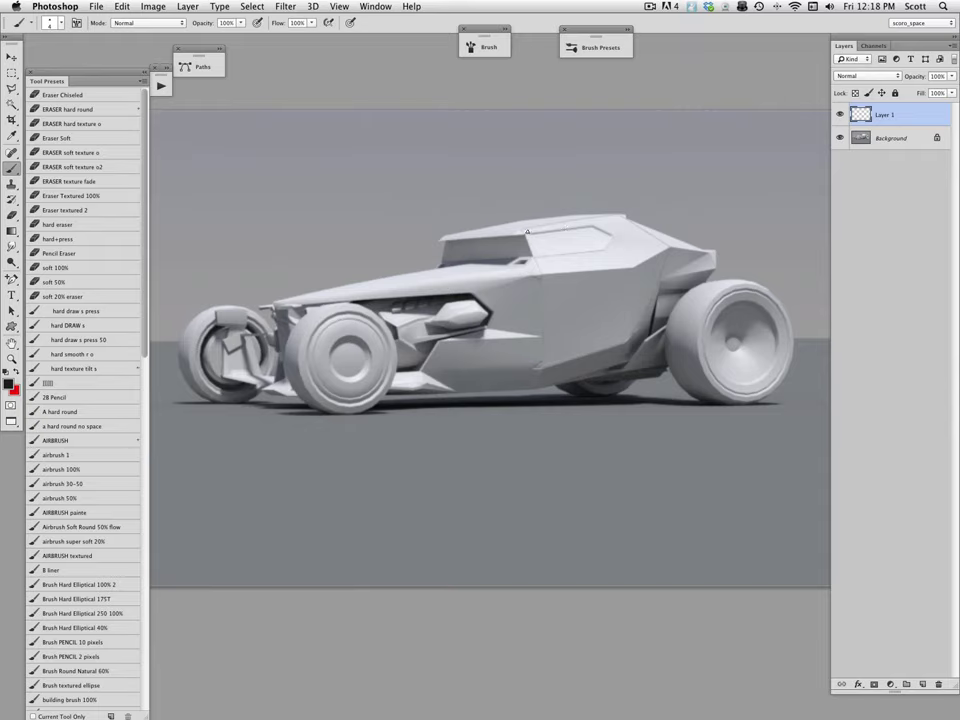
# Step: Trace the roofline and side window edges in black, with a downward arrow above the windshield's top corner
pyautogui.moveTo(515, 236); pyautogui.dragTo(651, 204)
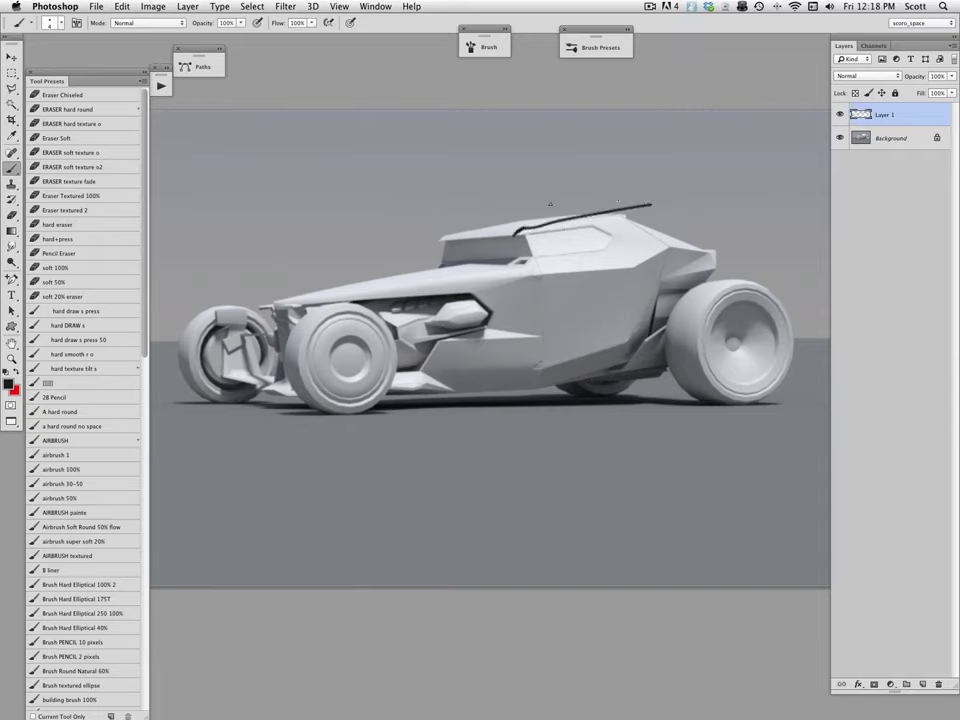
pyautogui.moveTo(519, 176)
pyautogui.mouseDown()
pyautogui.moveTo(515, 235)
pyautogui.moveTo(605, 212)
pyautogui.mouseUp()
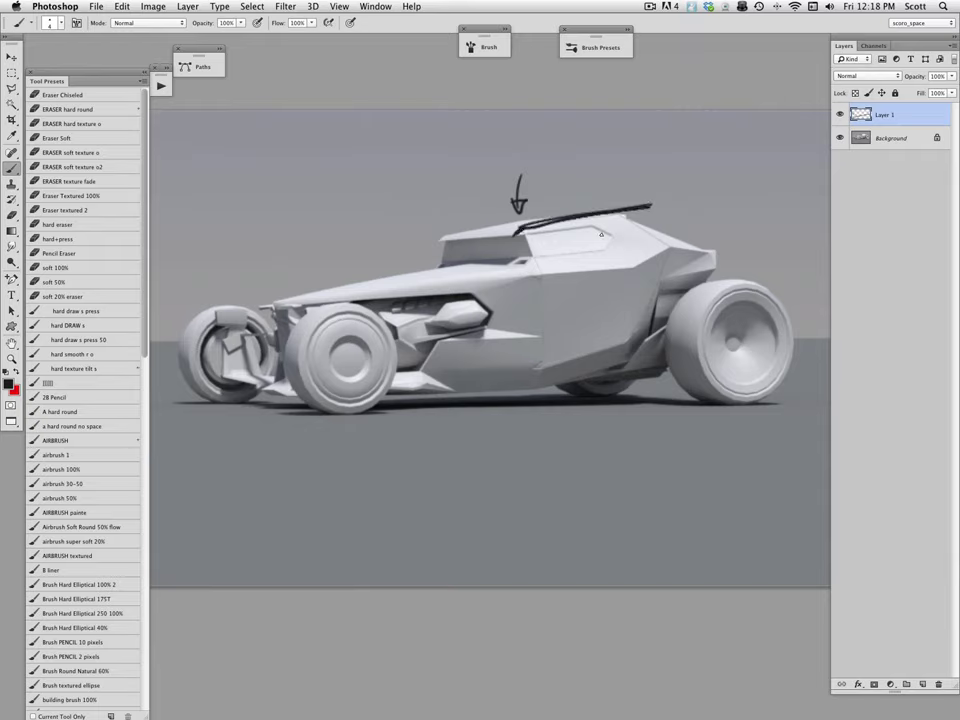
pyautogui.moveTo(522, 236); pyautogui.dragTo(606, 225)
pyautogui.moveTo(533, 256); pyautogui.dragTo(610, 252)
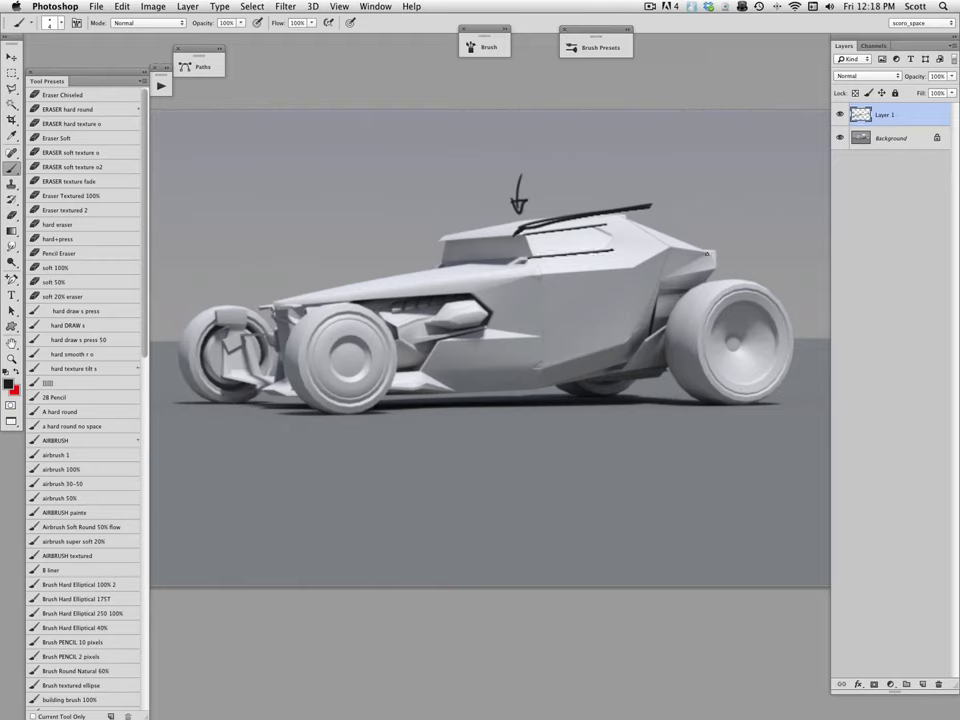
# Step: Trace the shoulder line from nose to tail and the lower body creases behind both near wheels in black
pyautogui.moveTo(707, 253); pyautogui.dragTo(274, 310)
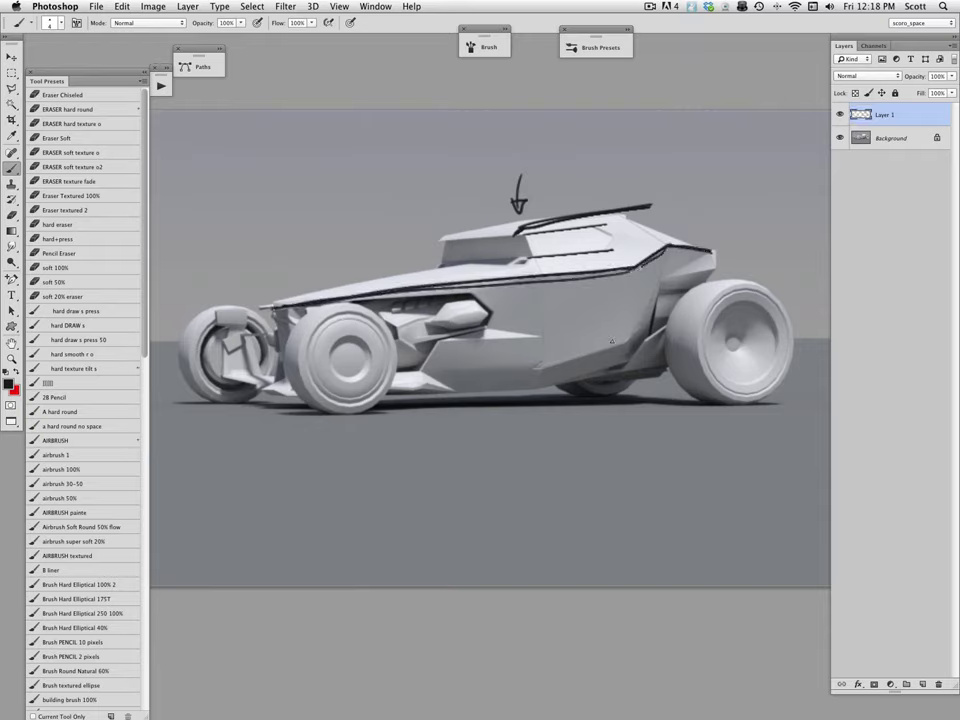
pyautogui.moveTo(530, 372)
pyautogui.mouseDown()
pyautogui.moveTo(625, 341)
pyautogui.moveTo(660, 290)
pyautogui.mouseUp()
pyautogui.moveTo(660, 290)
pyautogui.mouseDown()
pyautogui.moveTo(632, 336)
pyautogui.moveTo(525, 367)
pyautogui.mouseUp()
pyautogui.moveTo(525, 367); pyautogui.dragTo(638, 335)
pyautogui.moveTo(391, 373)
pyautogui.mouseDown()
pyautogui.moveTo(446, 341)
pyautogui.moveTo(553, 335)
pyautogui.moveTo(417, 375)
pyautogui.mouseUp()
# Step: Switch the brush to red and trace over the lower side crease, the shoulder line and the roofline
pyautogui.press('x')
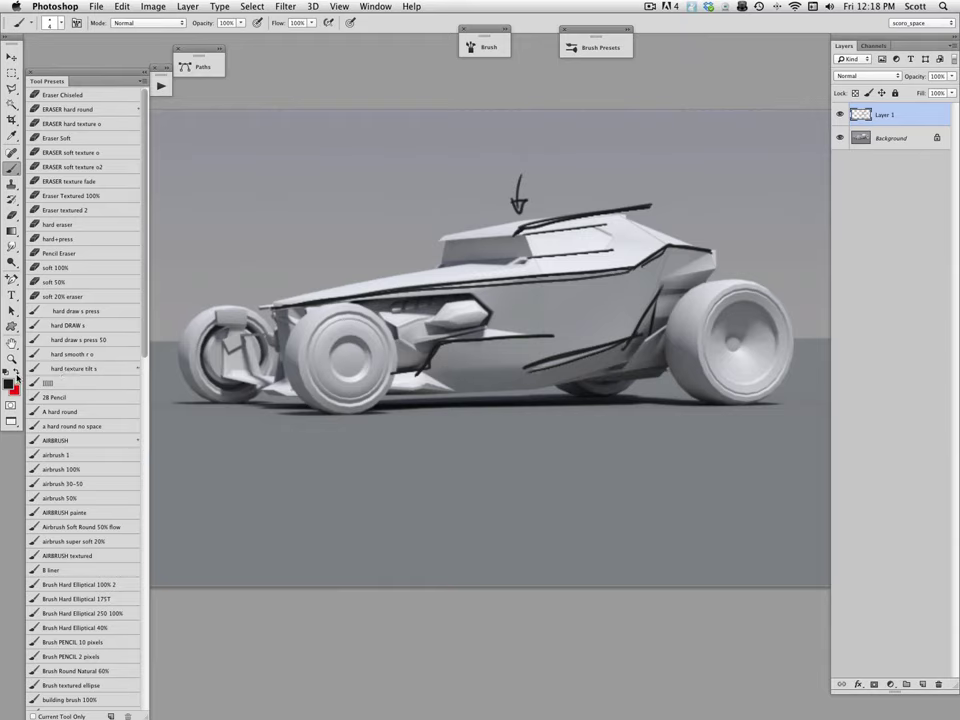
pyautogui.moveTo(418, 372)
pyautogui.mouseDown()
pyautogui.moveTo(445, 340)
pyautogui.moveTo(543, 338)
pyautogui.mouseUp()
pyautogui.moveTo(441, 346)
pyautogui.mouseDown()
pyautogui.moveTo(424, 370)
pyautogui.moveTo(391, 373)
pyautogui.mouseUp()
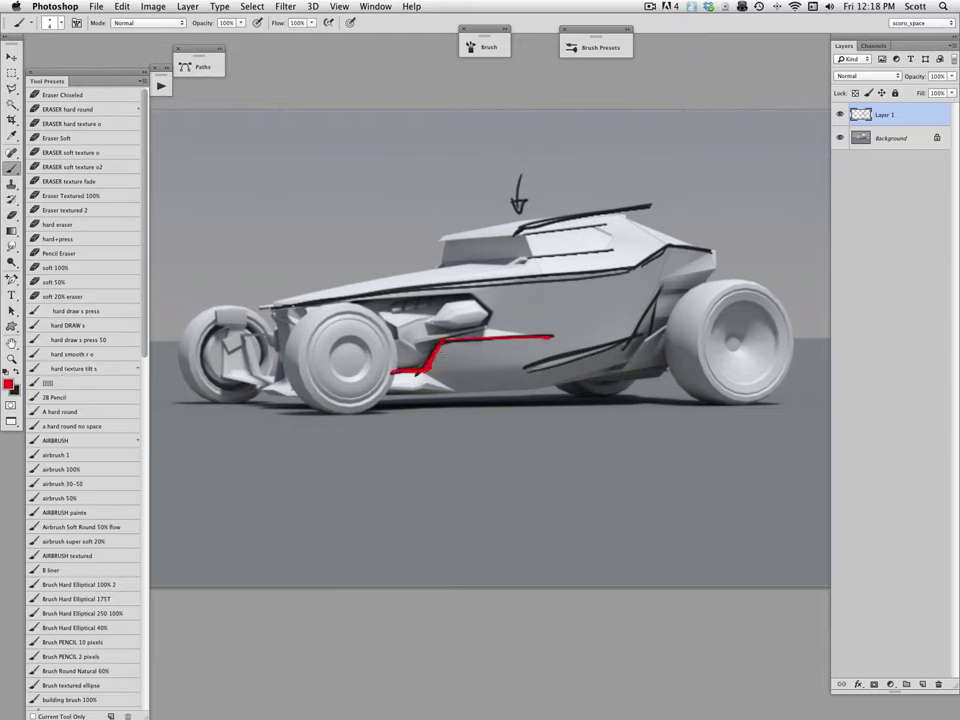
pyautogui.moveTo(262, 312)
pyautogui.mouseDown()
pyautogui.moveTo(625, 271)
pyautogui.moveTo(679, 250)
pyautogui.moveTo(712, 252)
pyautogui.mouseUp()
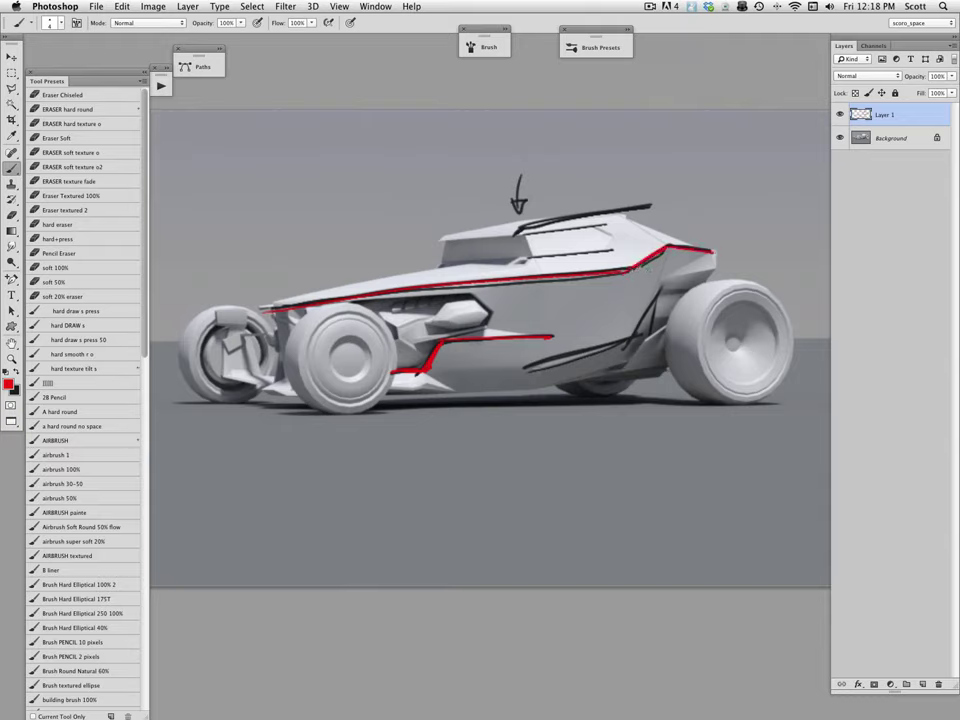
pyautogui.moveTo(514, 234); pyautogui.dragTo(636, 210)
# Step: Draw a red double-headed arrow below the car between the wheels and mark both near wheel hubs with small crosses
pyautogui.moveTo(450, 438)
pyautogui.mouseDown()
pyautogui.moveTo(417, 453)
pyautogui.moveTo(445, 464)
pyautogui.mouseUp()
pyautogui.moveTo(447, 437)
pyautogui.mouseDown()
pyautogui.moveTo(446, 466)
pyautogui.moveTo(678, 443)
pyautogui.moveTo(668, 458)
pyautogui.mouseUp()
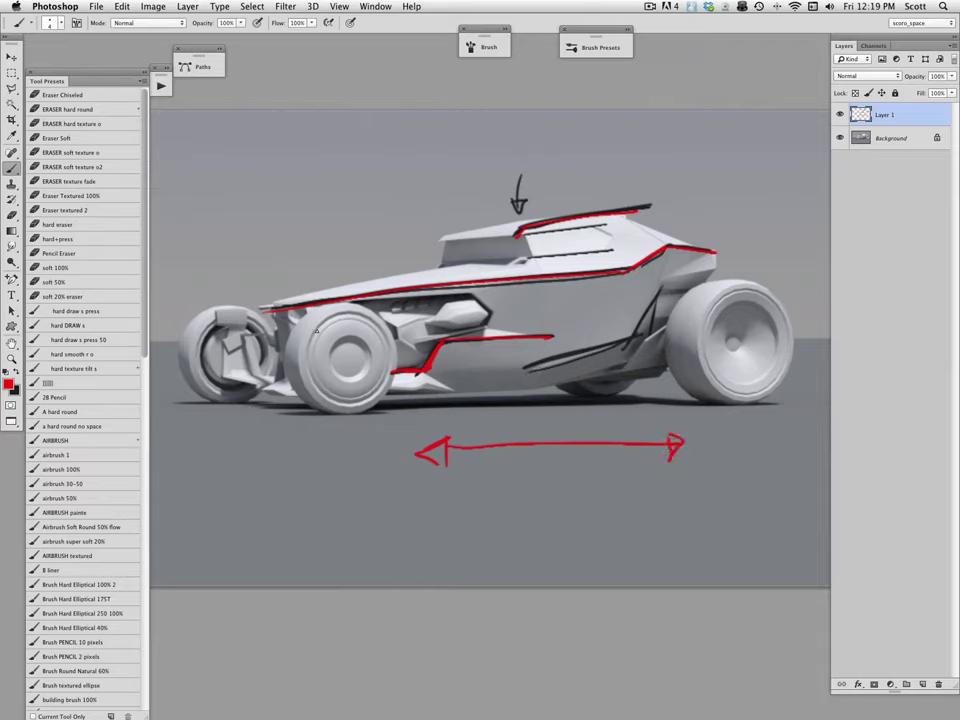
pyautogui.moveTo(676, 322); pyautogui.dragTo(704, 316)
pyautogui.moveTo(346, 357); pyautogui.dragTo(352, 363)
pyautogui.moveTo(737, 344); pyautogui.dragTo(733, 342)
# Step: Draw a red line across the rear tyre's tread and circle the far front wheel area with a question mark above
pyautogui.moveTo(676, 321); pyautogui.dragTo(706, 320)
pyautogui.moveTo(255, 287); pyautogui.dragTo(262, 292)
pyautogui.moveTo(223, 239); pyautogui.dragTo(249, 258)
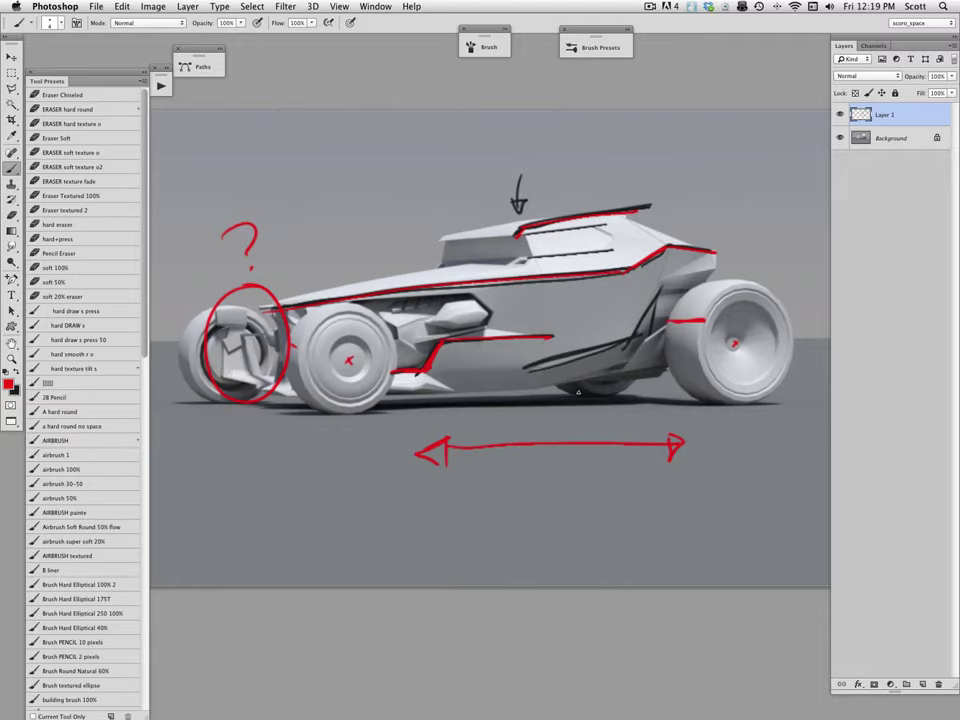
# Step: Close no_3_hot_rod_1.JPG without saving and bring the grey front-view hot rod render into view
pyautogui.press('super+w')
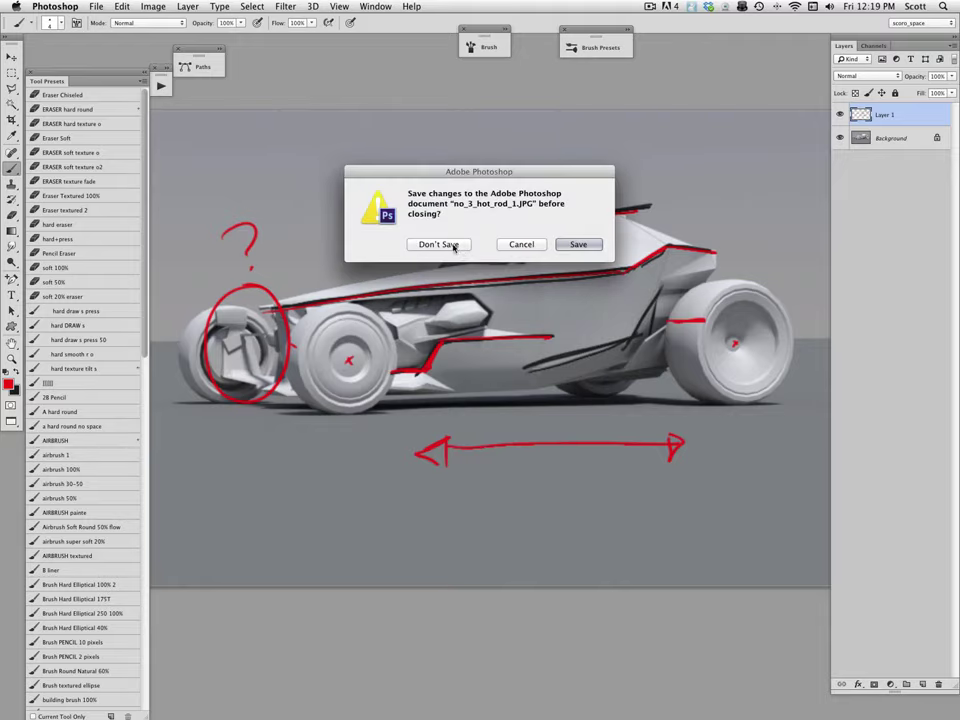
pyautogui.click(440, 244)
pyautogui.moveTo(534, 461); pyautogui.dragTo(586, 390)
pyautogui.scroll(-2, 585, 389)
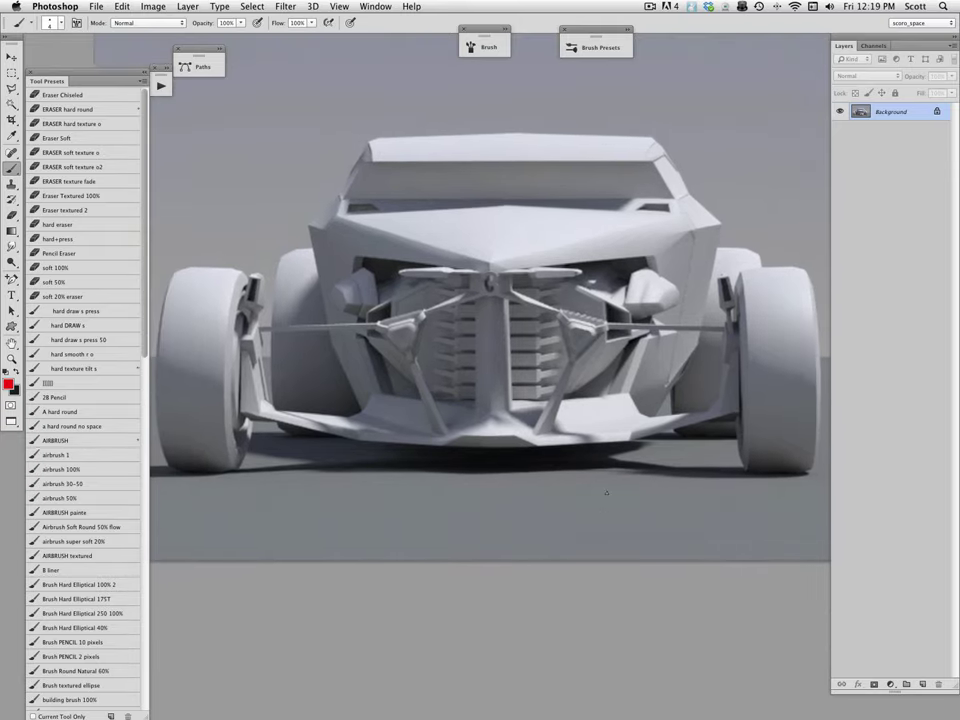
pyautogui.moveTo(606, 487); pyautogui.dragTo(606, 483)
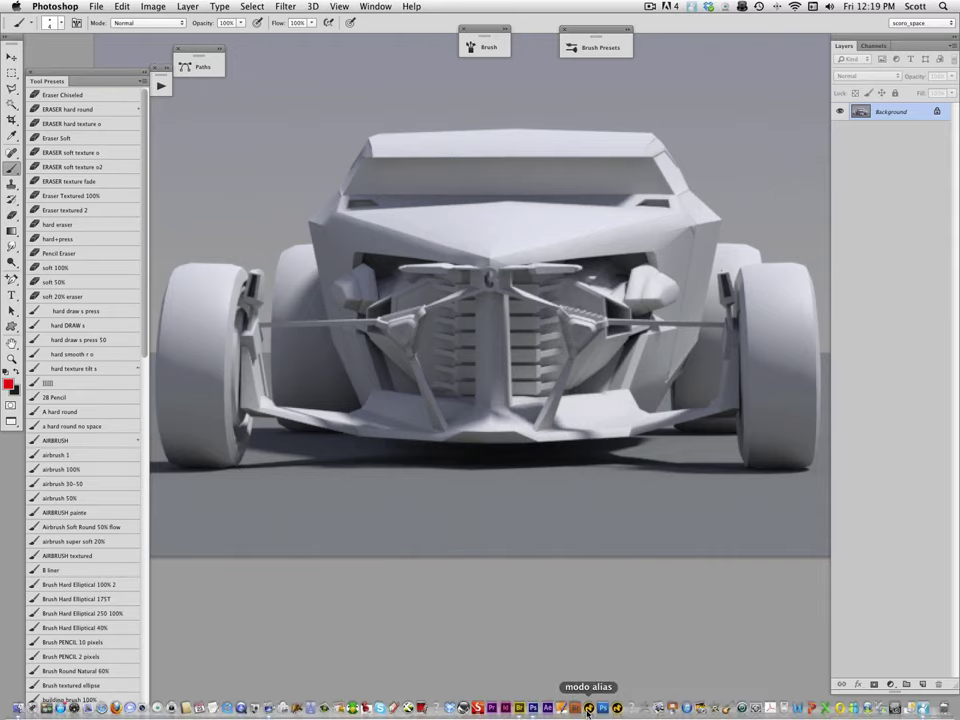
# Step: Switch to modo, examine the red hot rod base model from a raised front three-quarter angle, and return to Photoshop
pyautogui.click(589, 711)
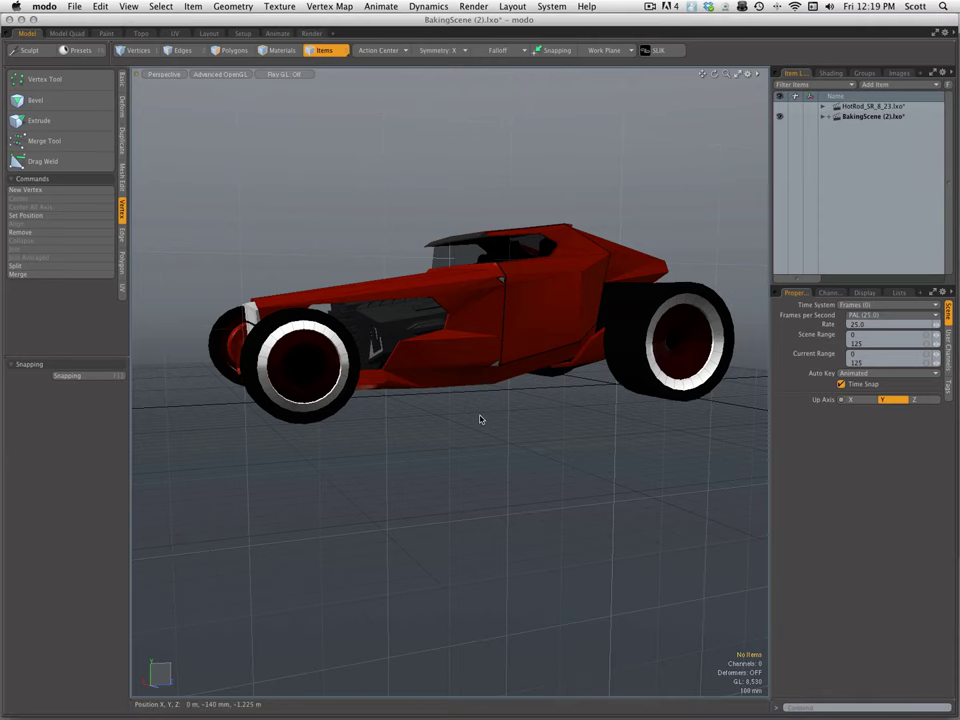
pyautogui.press('alt')
pyautogui.moveTo(462, 405); pyautogui.dragTo(560, 463)
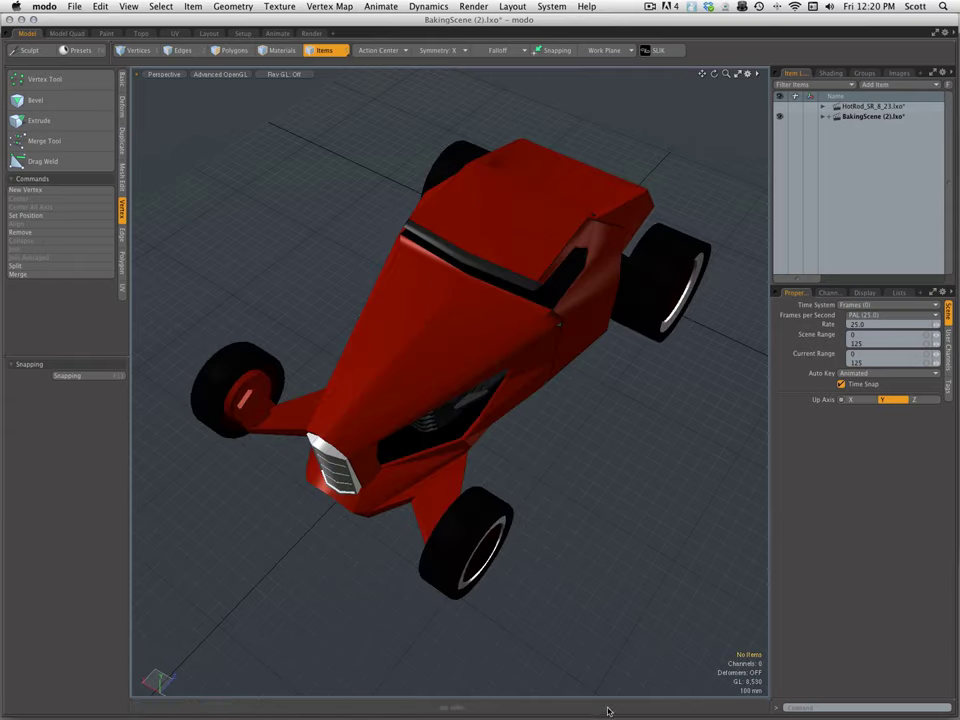
pyautogui.moveTo(603, 709)
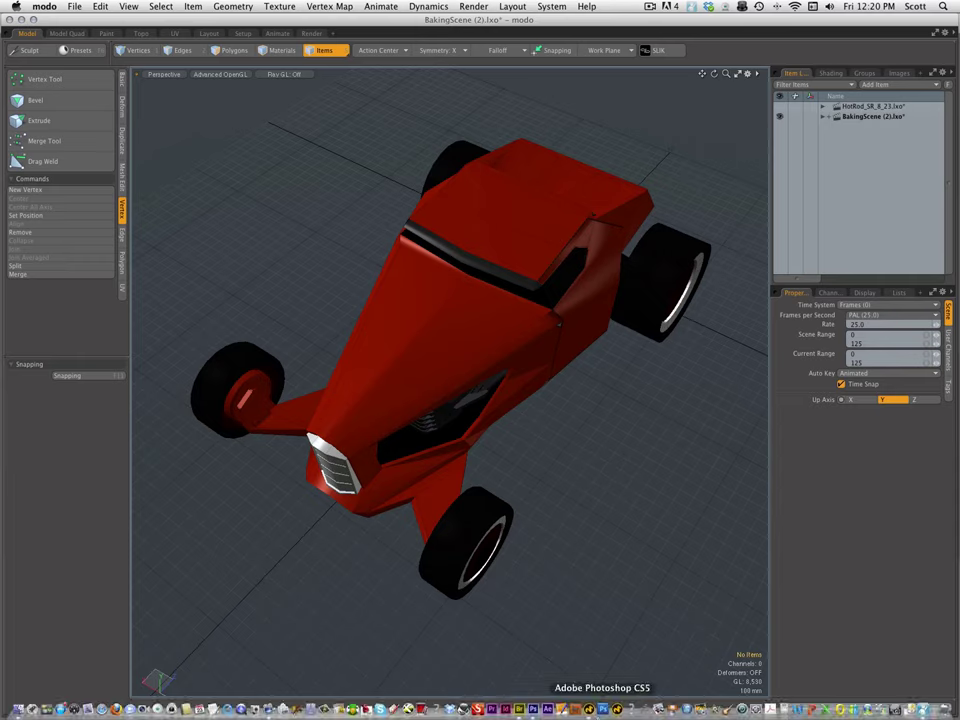
pyautogui.click(536, 709)
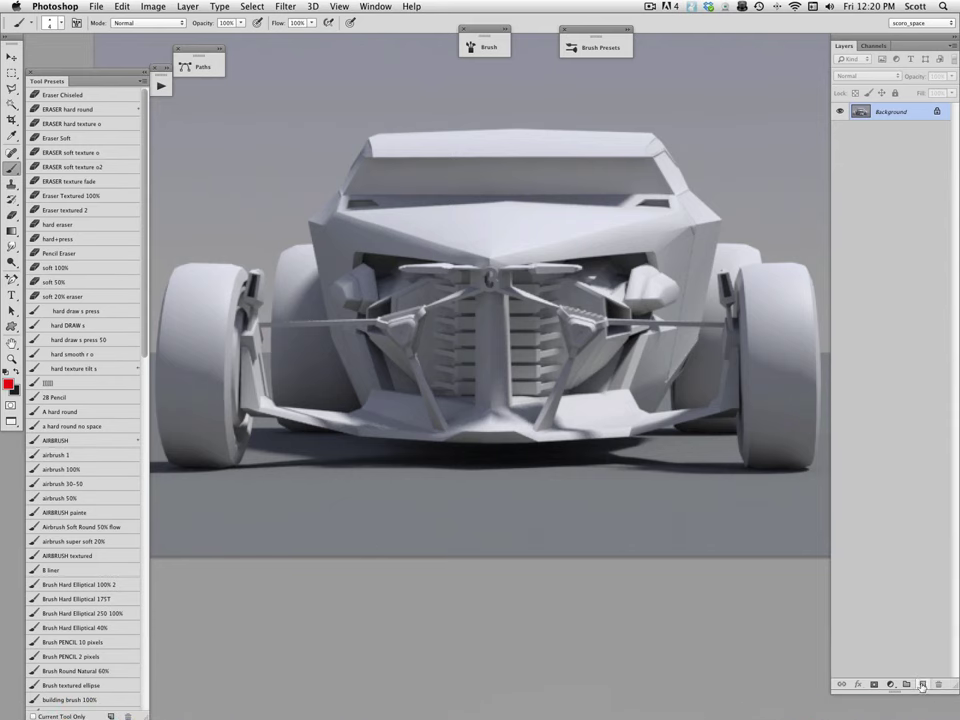
# Step: Add a new layer and circle one side of the front engine bay in red, with a leader line to a question mark
pyautogui.press('alt+shift+super+n')
pyautogui.moveTo(655, 237)
pyautogui.mouseDown()
pyautogui.moveTo(574, 236)
pyautogui.moveTo(600, 429)
pyautogui.moveTo(683, 246)
pyautogui.mouseUp()
pyautogui.moveTo(621, 235); pyautogui.dragTo(612, 237)
pyautogui.moveTo(686, 256)
pyautogui.mouseDown()
pyautogui.moveTo(762, 157)
pyautogui.moveTo(756, 126)
pyautogui.moveTo(774, 170)
pyautogui.mouseUp()
pyautogui.click(773, 181)
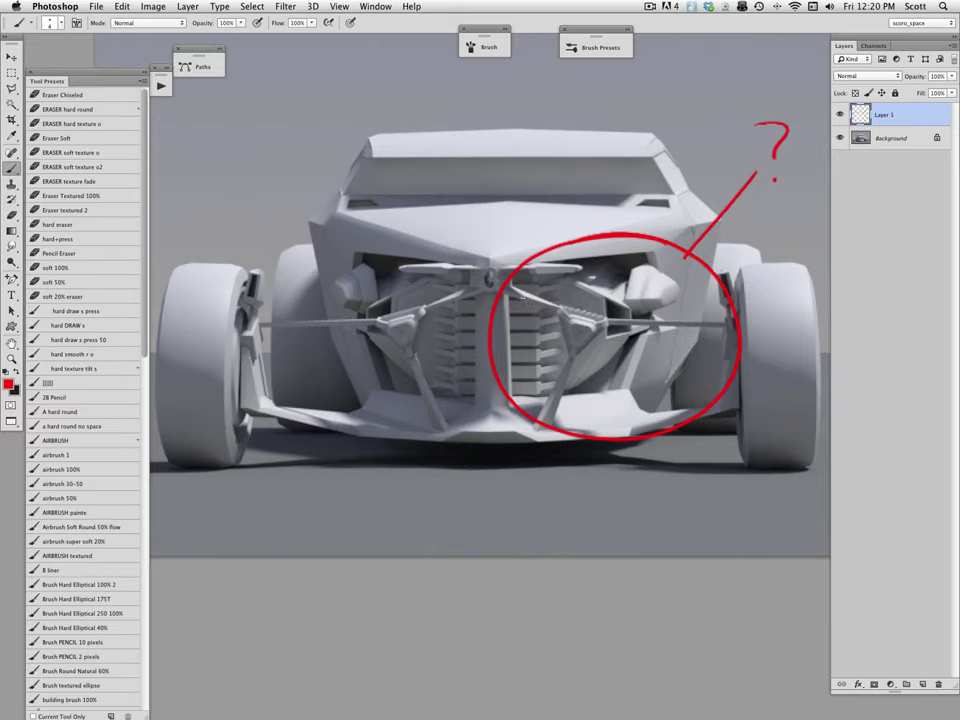
# Step: Mark both outer shoulder corners of the body with red pointer strokes
pyautogui.moveTo(720, 158); pyautogui.dragTo(720, 214)
pyautogui.moveTo(310, 155); pyautogui.dragTo(310, 220)
pyautogui.moveTo(393, 172); pyautogui.dragTo(323, 235)
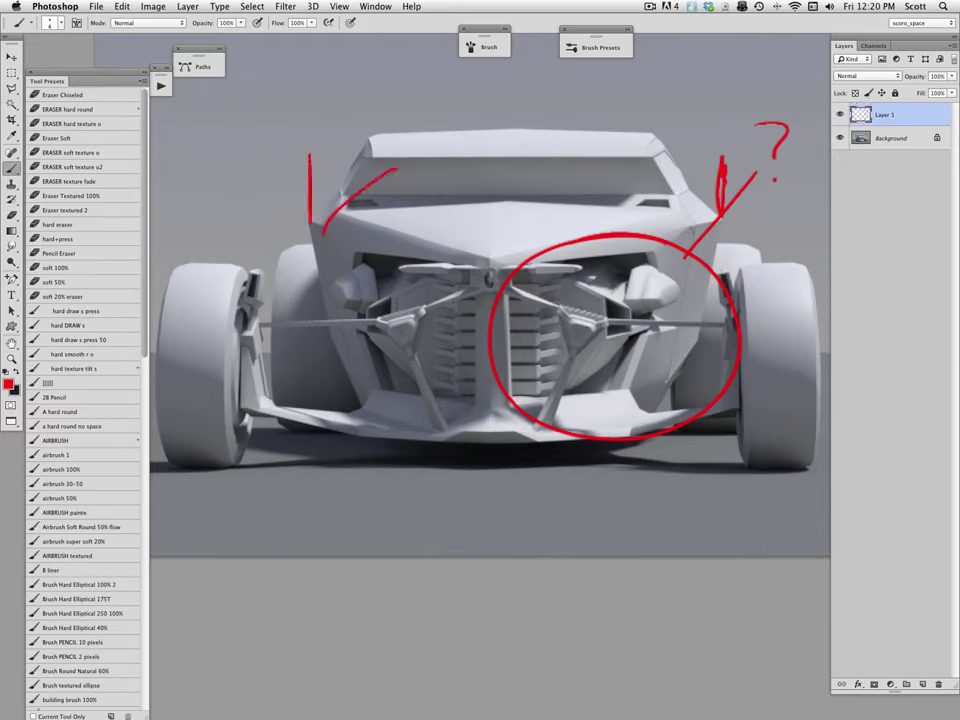
# Step: Sketch a rough rounded form over the hood and circled bay, with a teardrop above, side curves, two slanted ovals below and a central circle
pyautogui.moveTo(597, 193); pyautogui.dragTo(668, 242)
pyautogui.moveTo(600, 192)
pyautogui.mouseDown()
pyautogui.moveTo(580, 194)
pyautogui.moveTo(566, 240)
pyautogui.mouseUp()
pyautogui.moveTo(660, 217); pyautogui.dragTo(637, 323)
pyautogui.moveTo(549, 202); pyautogui.dragTo(568, 335)
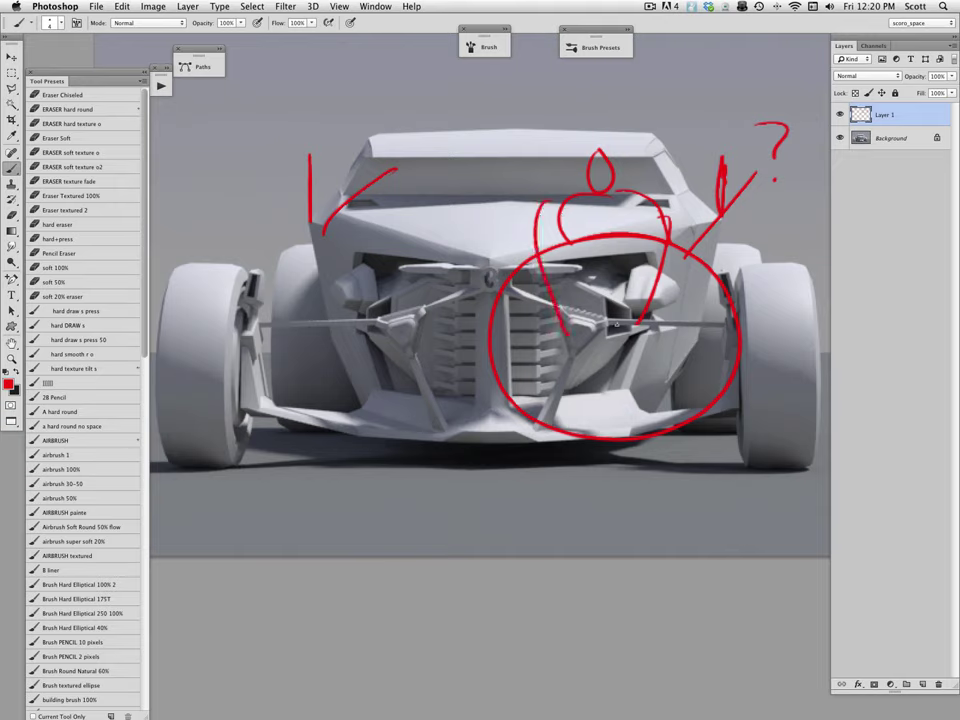
pyautogui.moveTo(628, 368); pyautogui.dragTo(630, 378)
pyautogui.moveTo(573, 361); pyautogui.dragTo(578, 381)
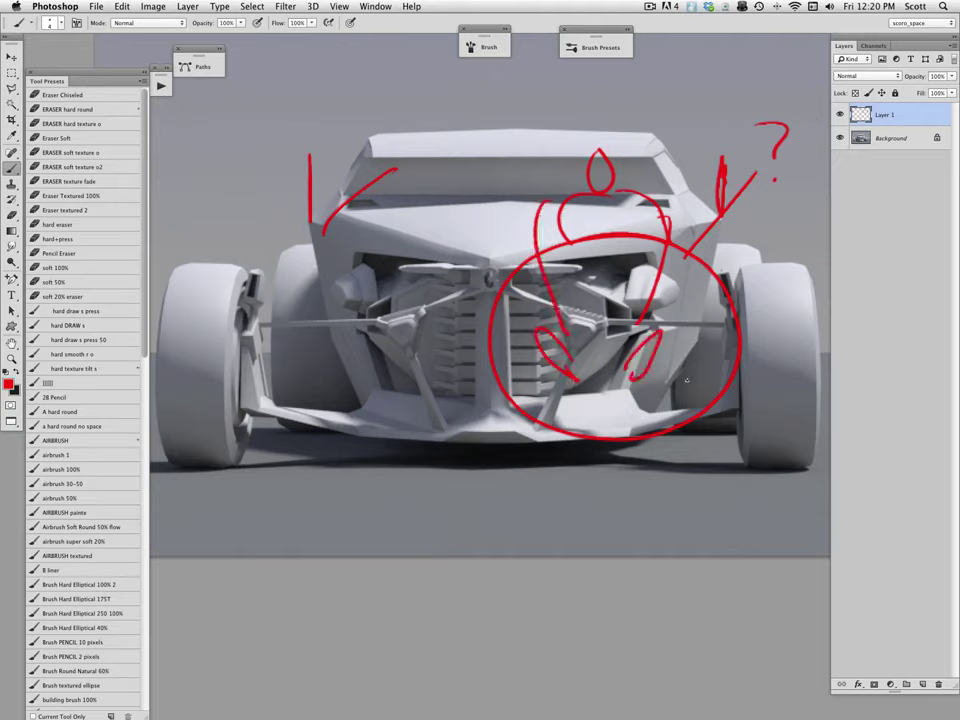
pyautogui.moveTo(608, 188)
pyautogui.mouseDown()
pyautogui.moveTo(573, 195)
pyautogui.moveTo(546, 221)
pyautogui.moveTo(594, 183)
pyautogui.mouseUp()
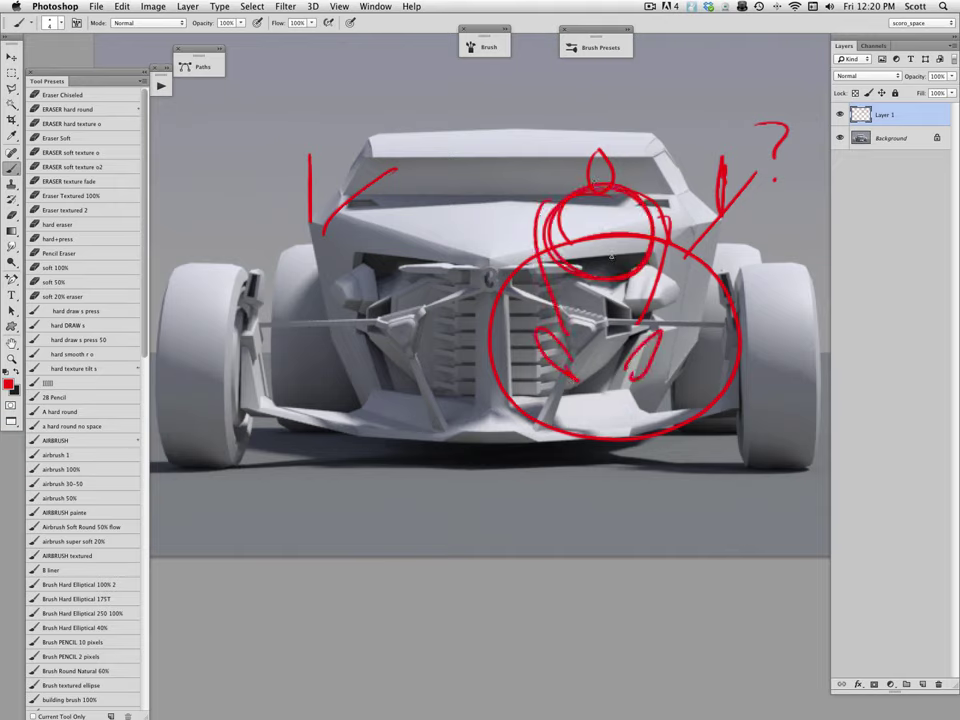
# Step: Add short red strokes beside the sketched form and at both outer shoulder corners of the body
pyautogui.moveTo(542, 202); pyautogui.dragTo(538, 267)
pyautogui.moveTo(713, 198); pyautogui.dragTo(706, 250)
pyautogui.moveTo(322, 206); pyautogui.dragTo(316, 244)
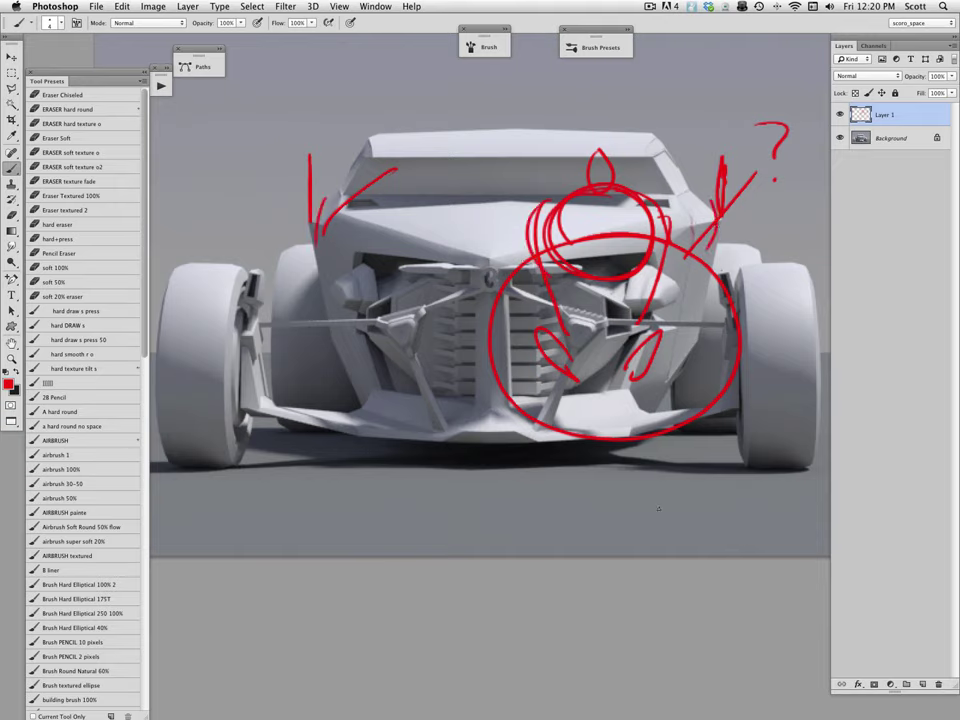
# Step: Draw a red line from the body's shoulder corner to the nose and down the grille centre, plus a sideways arrow below the car
pyautogui.moveTo(715, 213); pyautogui.dragTo(490, 260)
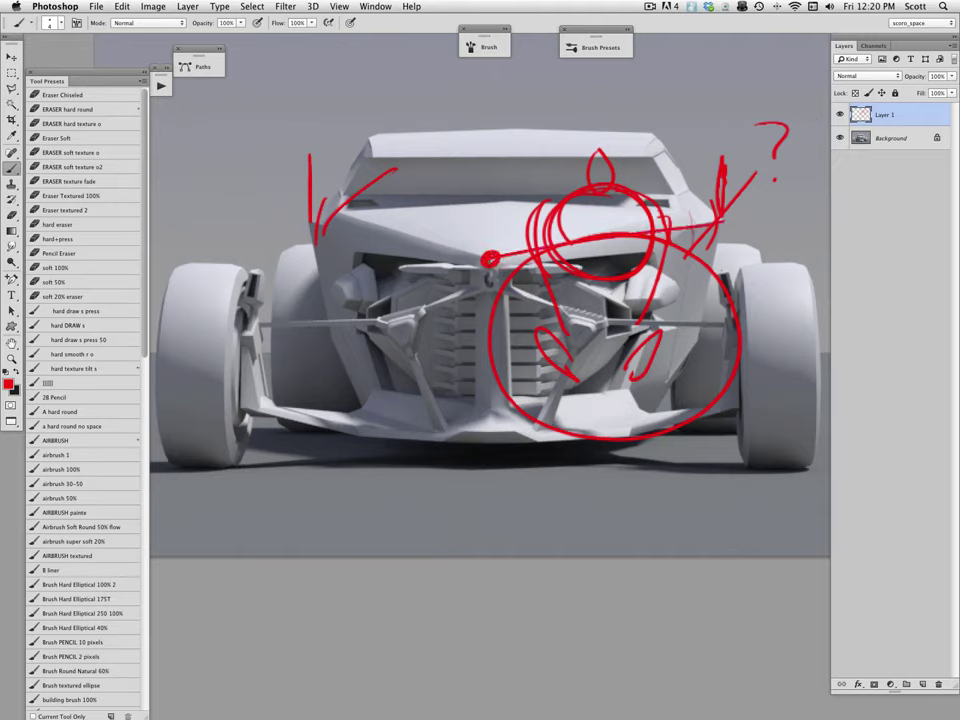
pyautogui.moveTo(490, 260); pyautogui.dragTo(490, 424)
pyautogui.click(490, 431)
pyautogui.moveTo(449, 488)
pyautogui.mouseDown()
pyautogui.moveTo(707, 475)
pyautogui.moveTo(700, 482)
pyautogui.mouseUp()
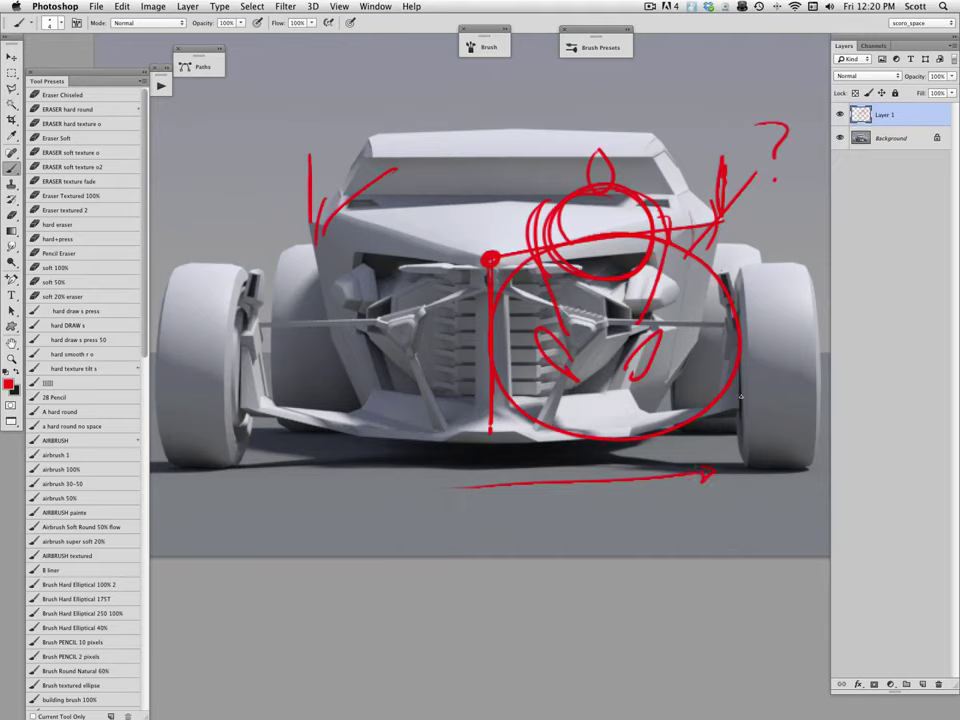
pyautogui.moveTo(712, 380); pyautogui.dragTo(745, 395)
# Step: Hide Layer 1, add a new layer, and trace one side's diagonal strut, upper arm and wheel rod in red
pyautogui.click(840, 115)
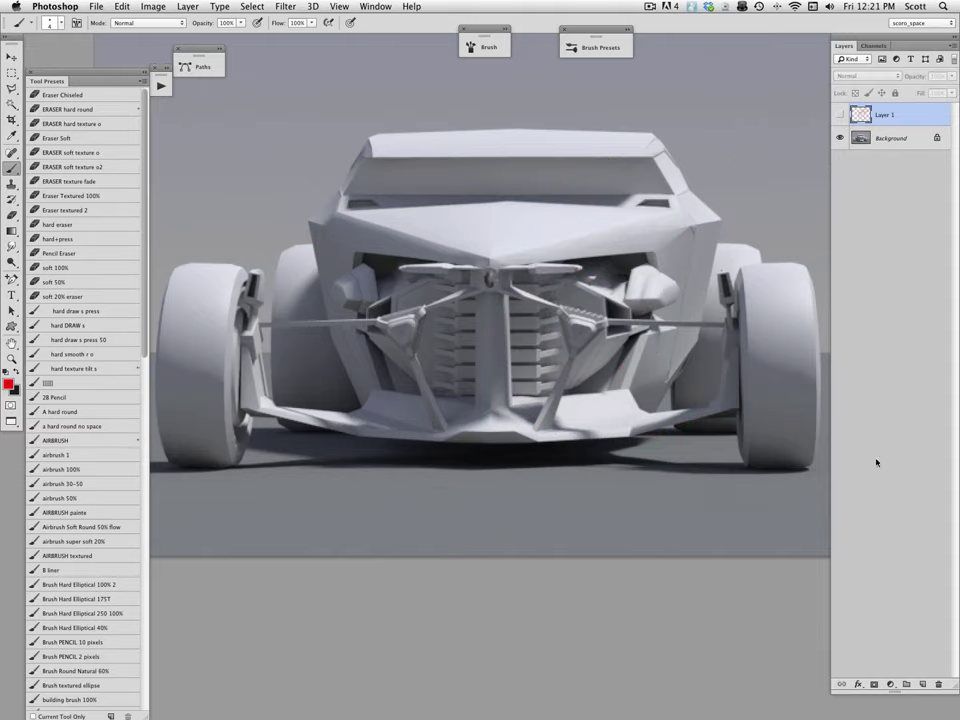
pyautogui.click(922, 684)
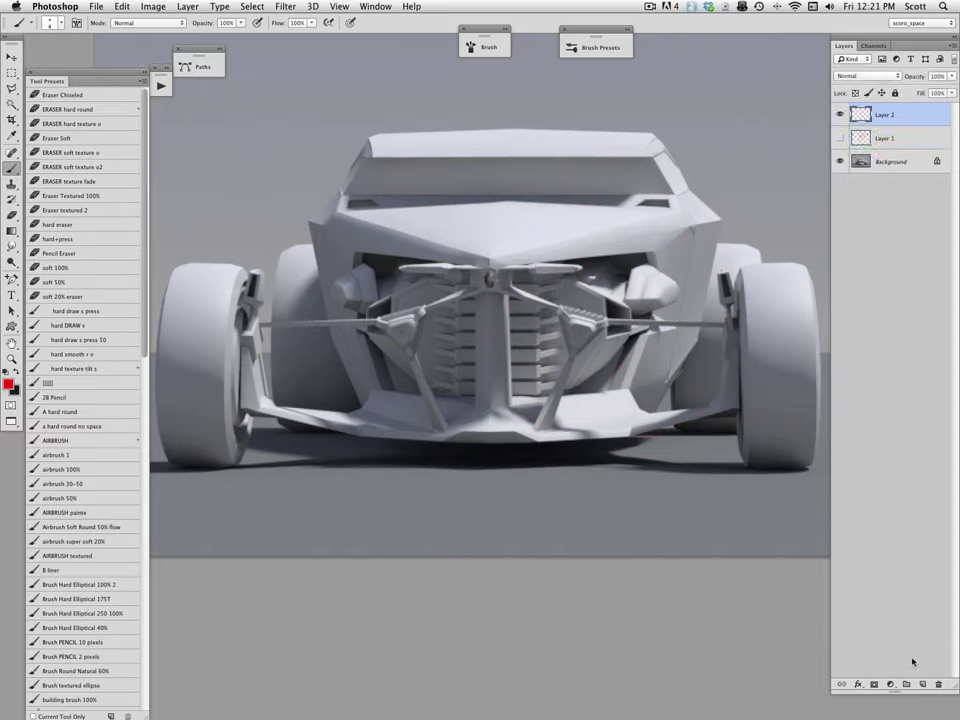
pyautogui.moveTo(579, 349); pyautogui.dragTo(544, 432)
pyautogui.moveTo(517, 290)
pyautogui.mouseDown()
pyautogui.moveTo(646, 325)
pyautogui.moveTo(613, 325)
pyautogui.moveTo(737, 327)
pyautogui.mouseUp()
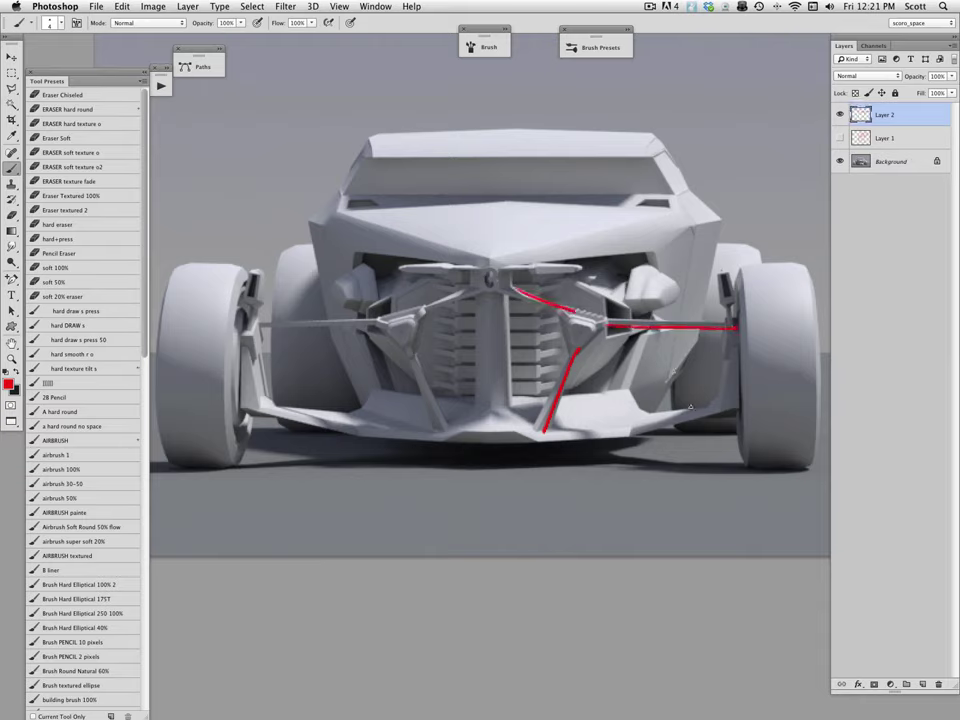
# Step: Draw up and down arrows at the lower suspension arm and a double-headed arrow with a spring coil on the front tyre
pyautogui.moveTo(694, 414)
pyautogui.mouseDown()
pyautogui.moveTo(691, 384)
pyautogui.moveTo(692, 450)
pyautogui.moveTo(740, 380)
pyautogui.moveTo(780, 368)
pyautogui.moveTo(797, 343)
pyautogui.moveTo(778, 298)
pyautogui.moveTo(785, 421)
pyautogui.mouseUp()
pyautogui.moveTo(788, 277)
pyautogui.mouseDown()
pyautogui.moveTo(780, 318)
pyautogui.moveTo(788, 279)
pyautogui.mouseUp()
pyautogui.moveTo(778, 419); pyautogui.dragTo(792, 424)
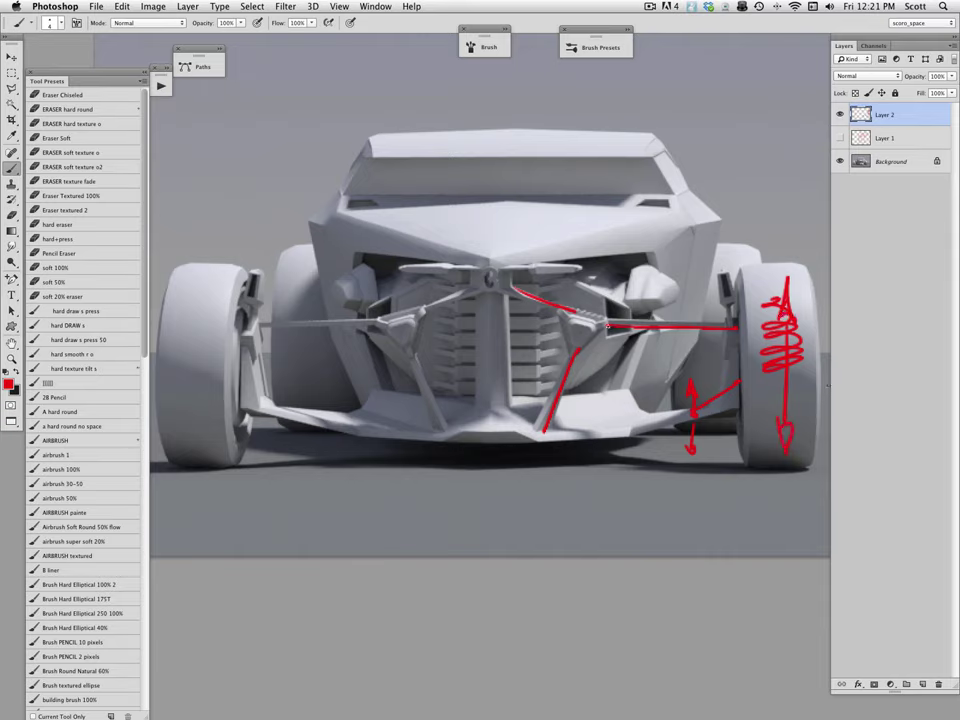
# Step: Trace the lower suspension arm and wheel upright, reinforce the upper rods and strut, and circle the triangular bracket joining them
pyautogui.moveTo(607, 325)
pyautogui.mouseDown()
pyautogui.moveTo(729, 349)
pyautogui.moveTo(730, 328)
pyautogui.moveTo(722, 397)
pyautogui.moveTo(683, 416)
pyautogui.moveTo(532, 433)
pyautogui.mouseUp()
pyautogui.moveTo(532, 433); pyautogui.dragTo(703, 416)
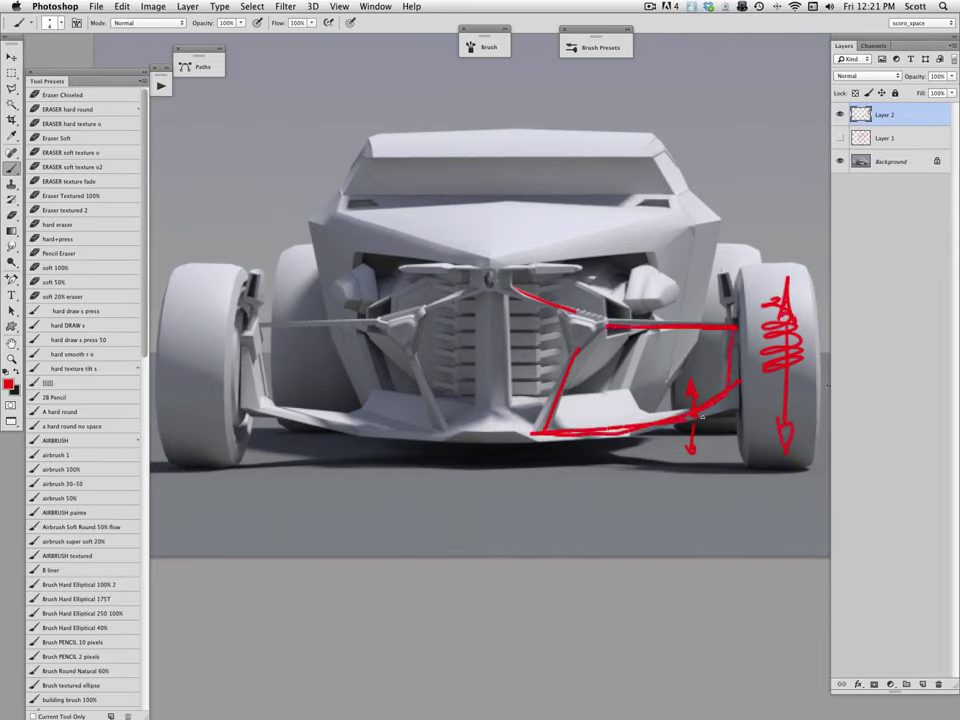
pyautogui.moveTo(736, 329)
pyautogui.mouseDown()
pyautogui.moveTo(606, 326)
pyautogui.moveTo(541, 437)
pyautogui.mouseUp()
pyautogui.moveTo(578, 346)
pyautogui.mouseDown()
pyautogui.moveTo(563, 313)
pyautogui.moveTo(588, 340)
pyautogui.mouseUp()
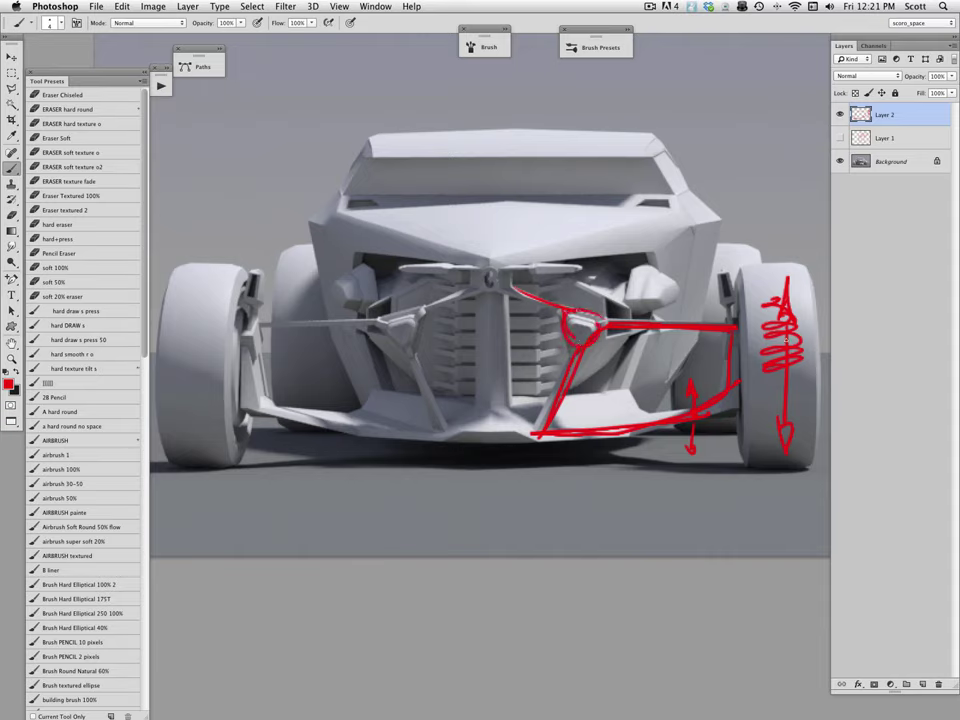
pyautogui.moveTo(513, 291)
pyautogui.mouseDown()
pyautogui.moveTo(593, 316)
pyautogui.moveTo(567, 345)
pyautogui.moveTo(610, 327)
pyautogui.mouseUp()
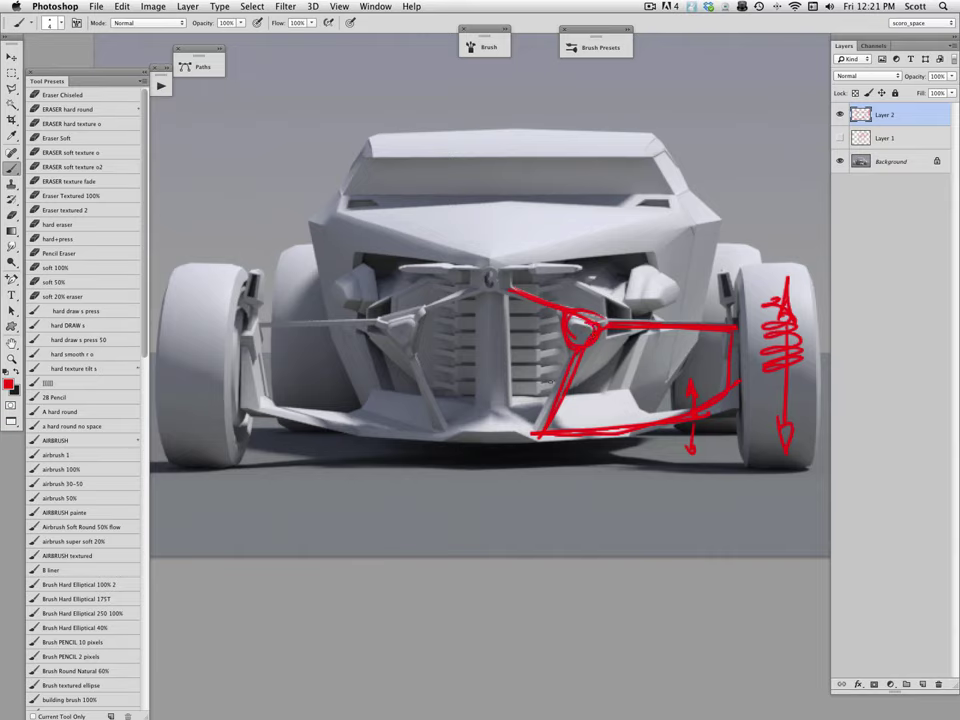
# Step: Trace the nose link, circle the blade-shaped piece beside it, and draw circles on both triangular suspension brackets
pyautogui.moveTo(505, 287)
pyautogui.mouseDown()
pyautogui.moveTo(568, 268)
pyautogui.moveTo(562, 263)
pyautogui.mouseUp()
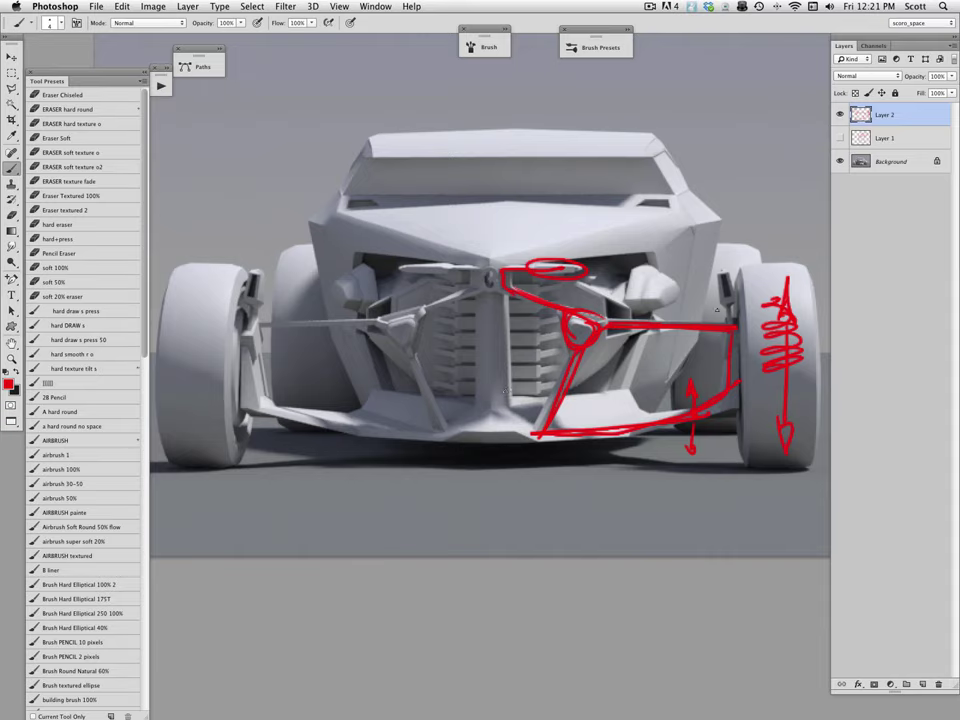
pyautogui.moveTo(575, 316)
pyautogui.mouseDown()
pyautogui.moveTo(588, 338)
pyautogui.moveTo(585, 328)
pyautogui.mouseUp()
pyautogui.moveTo(402, 316); pyautogui.dragTo(410, 327)
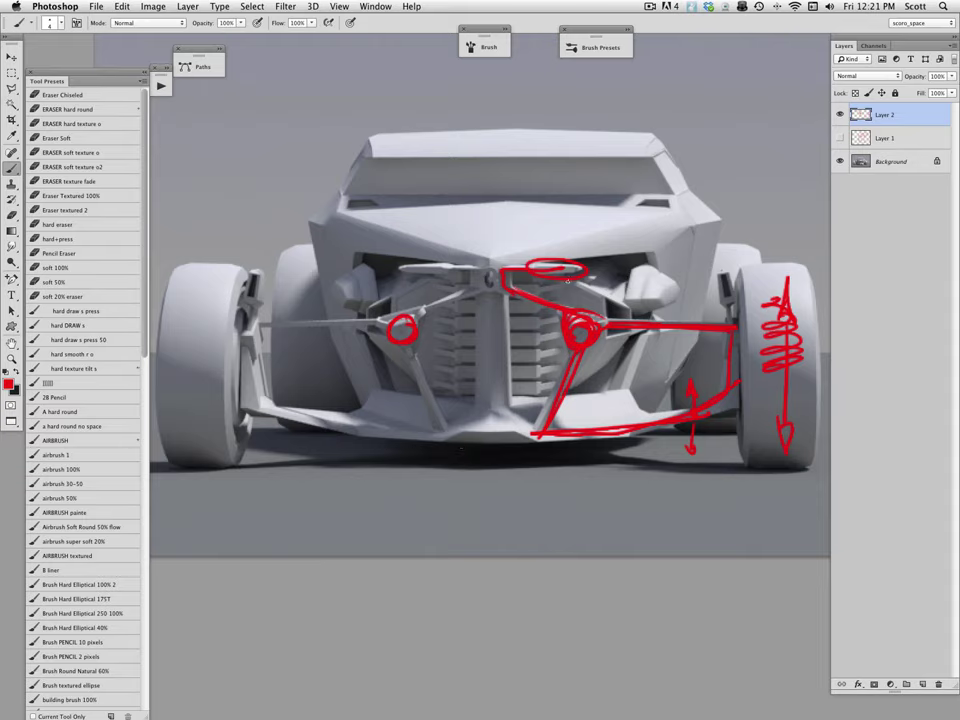
# Step: Outline the hood in red from the nose point out to both shoulder corners and across its rear edge
pyautogui.moveTo(490, 262)
pyautogui.mouseDown()
pyautogui.moveTo(685, 218)
pyautogui.moveTo(475, 204)
pyautogui.moveTo(340, 216)
pyautogui.moveTo(508, 258)
pyautogui.mouseUp()
pyautogui.moveTo(339, 214)
pyautogui.mouseDown()
pyautogui.moveTo(494, 262)
pyautogui.moveTo(485, 258)
pyautogui.moveTo(691, 217)
pyautogui.mouseUp()
pyautogui.moveTo(688, 216)
pyautogui.mouseDown()
pyautogui.moveTo(386, 213)
pyautogui.moveTo(350, 249)
pyautogui.moveTo(347, 219)
pyautogui.mouseUp()
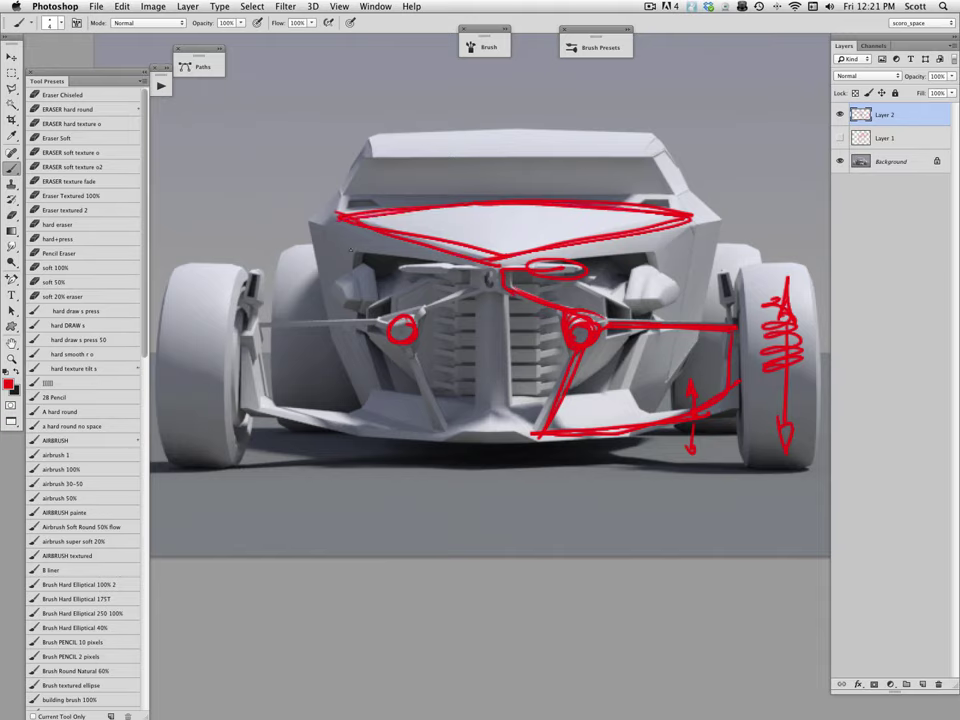
# Step: Hide Layer 2, add a new layer, and outline both triangular suspension brackets with thick red triangles
pyautogui.click(840, 115)
pyautogui.click(922, 685)
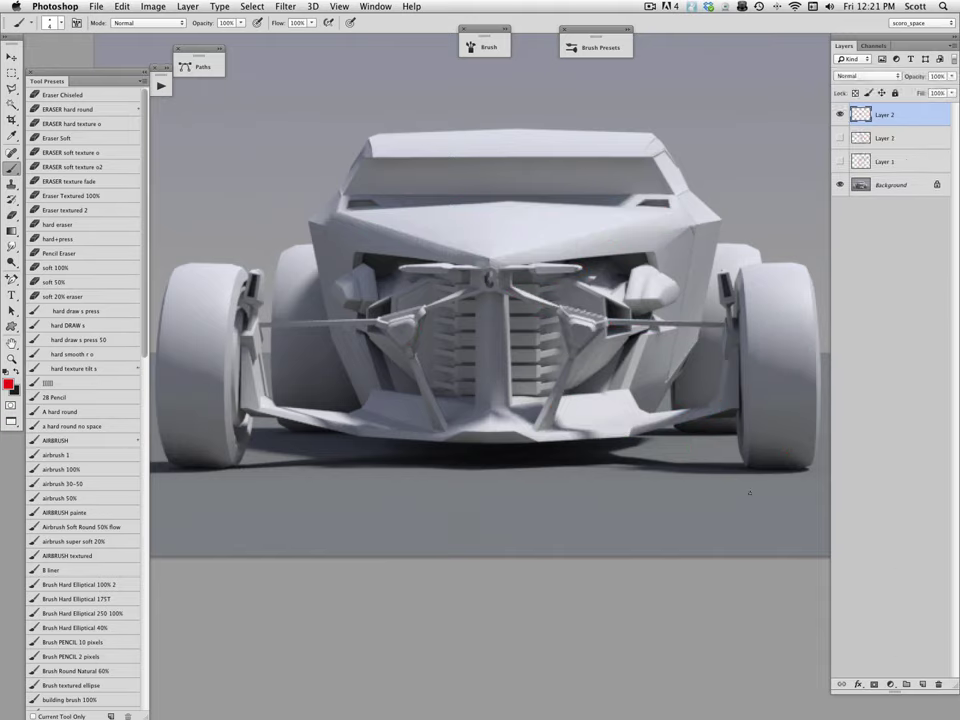
pyautogui.moveTo(572, 326)
pyautogui.mouseDown()
pyautogui.moveTo(595, 330)
pyautogui.moveTo(582, 346)
pyautogui.moveTo(577, 336)
pyautogui.moveTo(578, 347)
pyautogui.mouseUp()
pyautogui.moveTo(408, 321)
pyautogui.mouseDown()
pyautogui.moveTo(413, 330)
pyautogui.moveTo(390, 330)
pyautogui.moveTo(404, 347)
pyautogui.mouseUp()
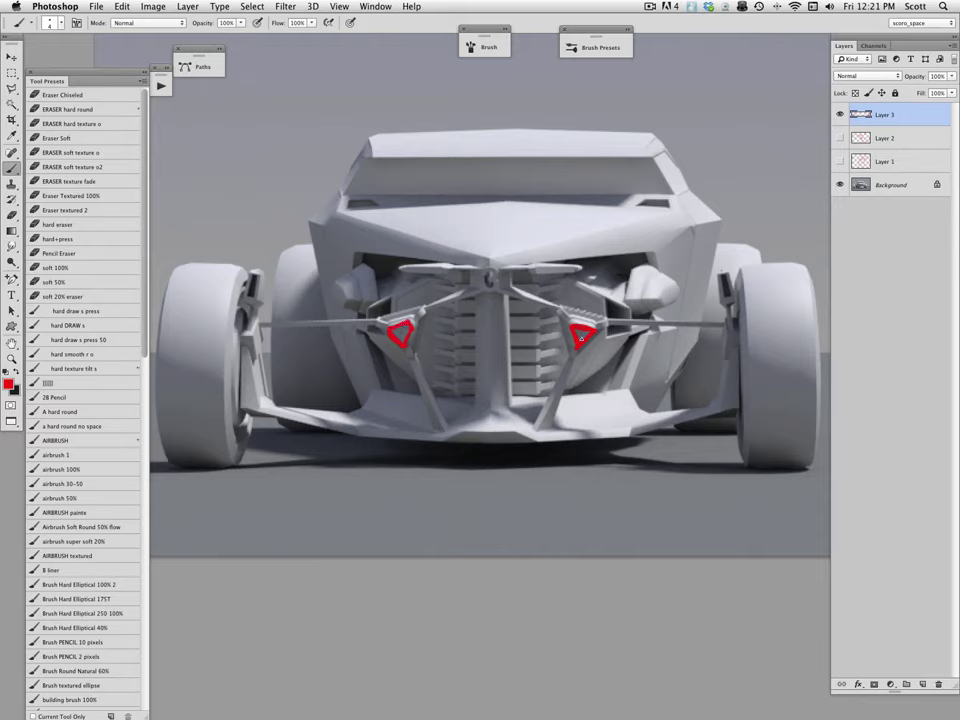
# Step: Draw red lines along one side's upper arm, diagonal strut and wheel rod, and up the short link at the nose
pyautogui.moveTo(499, 291)
pyautogui.mouseDown()
pyautogui.moveTo(576, 332)
pyautogui.moveTo(539, 426)
pyautogui.mouseUp()
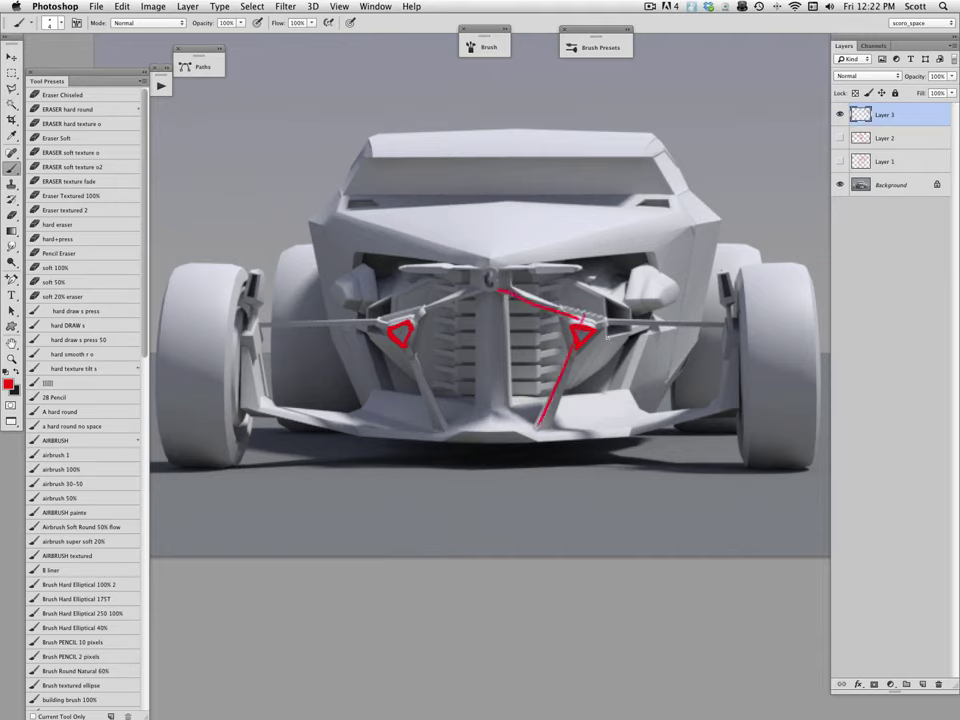
pyautogui.keyDown('shift'); pyautogui.click(727, 328); pyautogui.keyUp('shift')
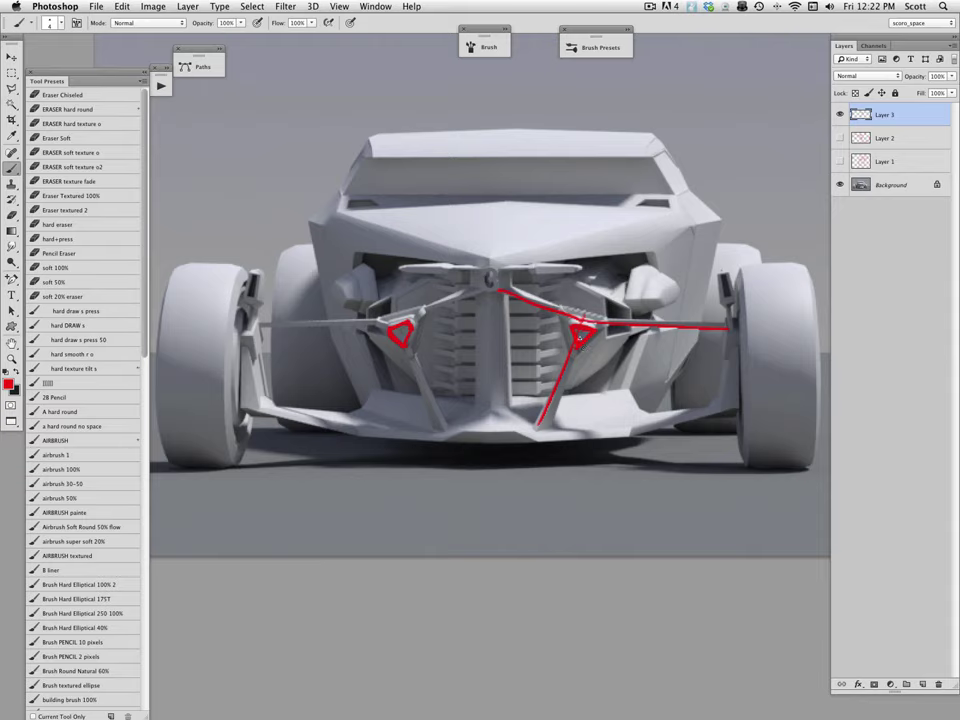
pyautogui.moveTo(502, 270); pyautogui.dragTo(500, 290)
# Step: Outline the blade-shaped piece beside the nose and the pod near the wheel, and mark the grille with a circled cross
pyautogui.moveTo(578, 264)
pyautogui.mouseDown()
pyautogui.moveTo(560, 262)
pyautogui.moveTo(579, 271)
pyautogui.mouseUp()
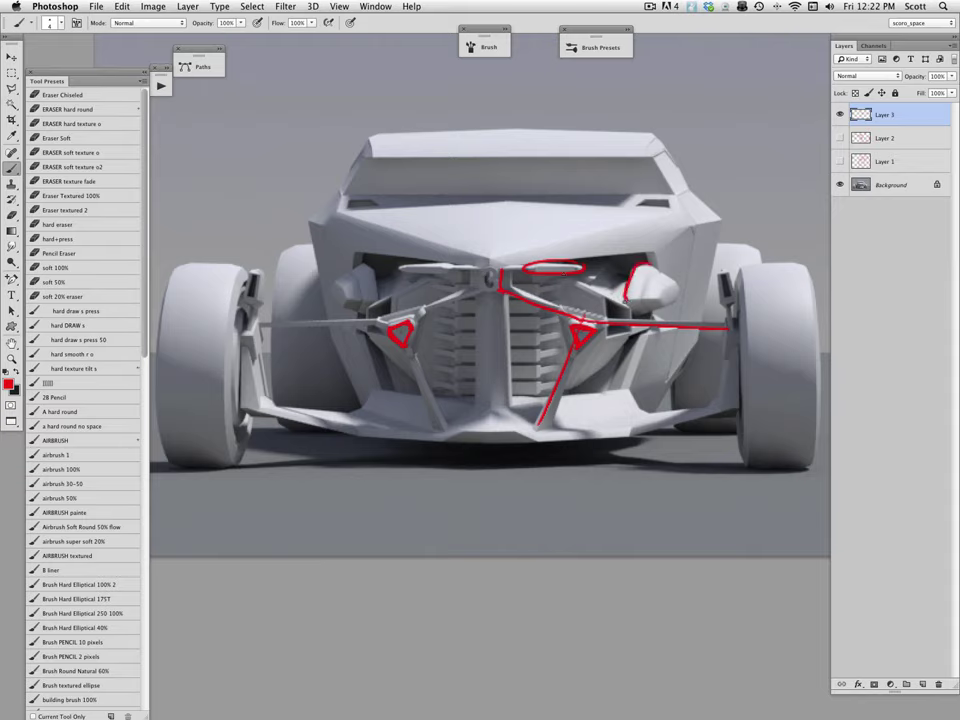
pyautogui.moveTo(646, 264); pyautogui.dragTo(646, 265)
pyautogui.moveTo(530, 338); pyautogui.dragTo(515, 346)
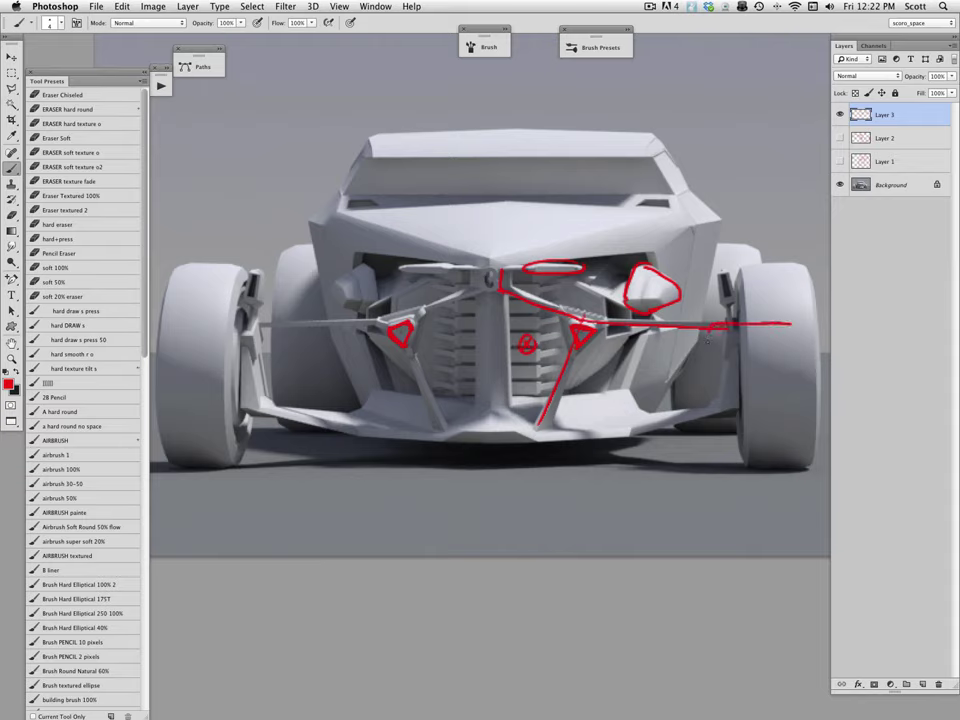
# Step: Complete a red box with an oval end across the front tyre, tick-mark one hood edge, and mark the opposite shoulder corner
pyautogui.moveTo(769, 324)
pyautogui.mouseDown()
pyautogui.moveTo(740, 355)
pyautogui.moveTo(786, 326)
pyautogui.moveTo(795, 342)
pyautogui.moveTo(773, 354)
pyautogui.mouseUp()
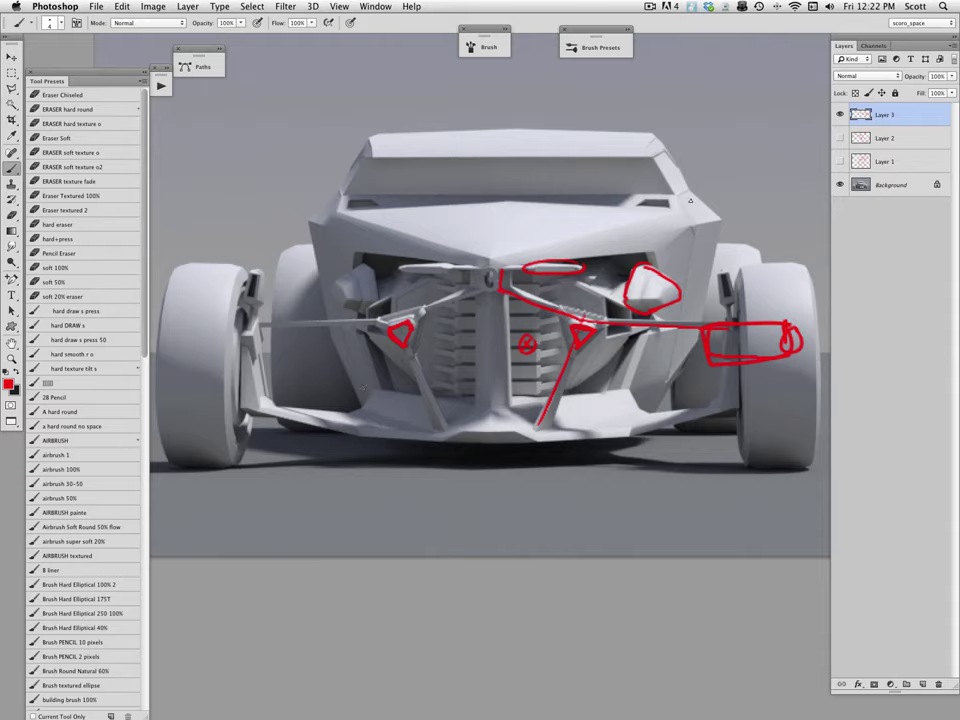
pyautogui.moveTo(686, 192)
pyautogui.mouseDown()
pyautogui.moveTo(712, 220)
pyautogui.moveTo(543, 262)
pyautogui.moveTo(720, 205)
pyautogui.moveTo(497, 258)
pyautogui.mouseUp()
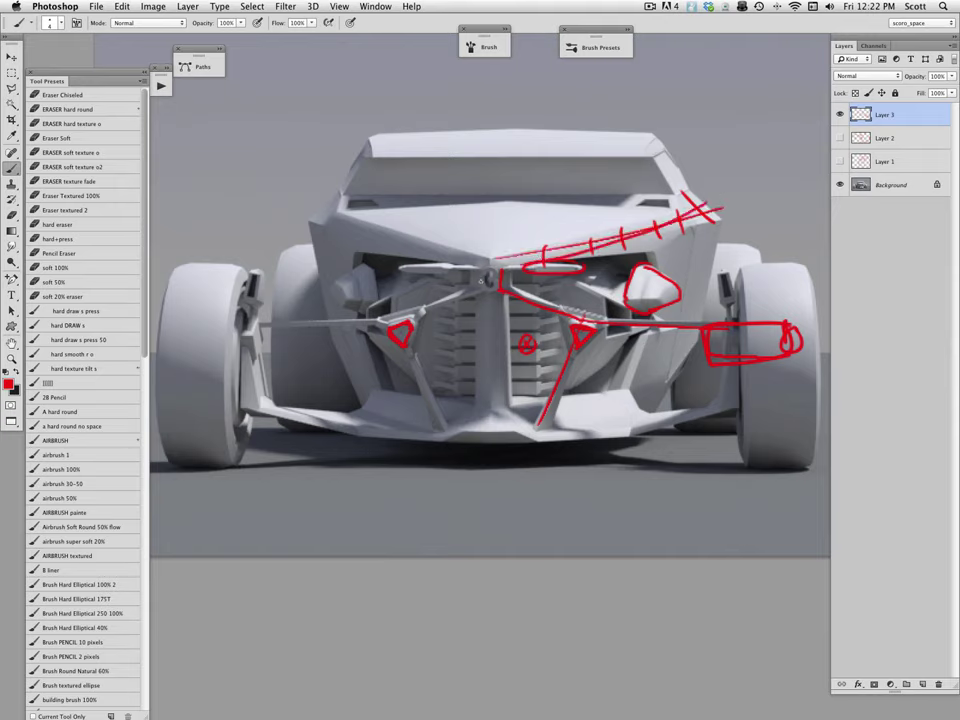
pyautogui.moveTo(336, 211); pyautogui.dragTo(314, 223)
# Step: Close no_3_hot_rod_2.JPG without saving and bring the orange textured hot rod render into view
pyautogui.press('super+w')
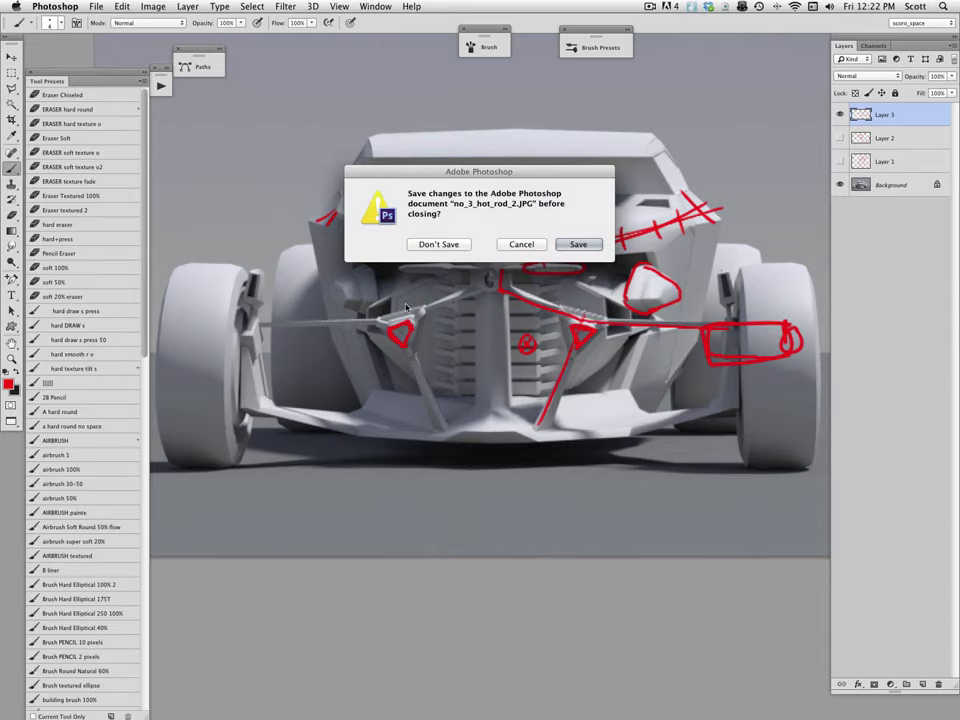
pyautogui.click(456, 246)
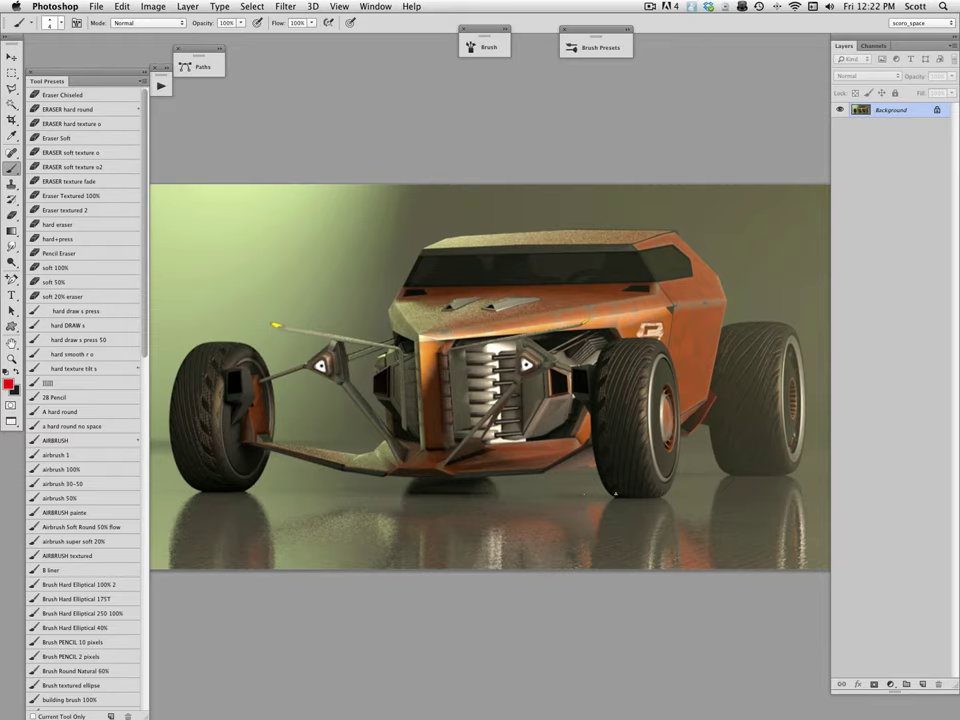
pyautogui.moveTo(615, 490); pyautogui.dragTo(615, 422)
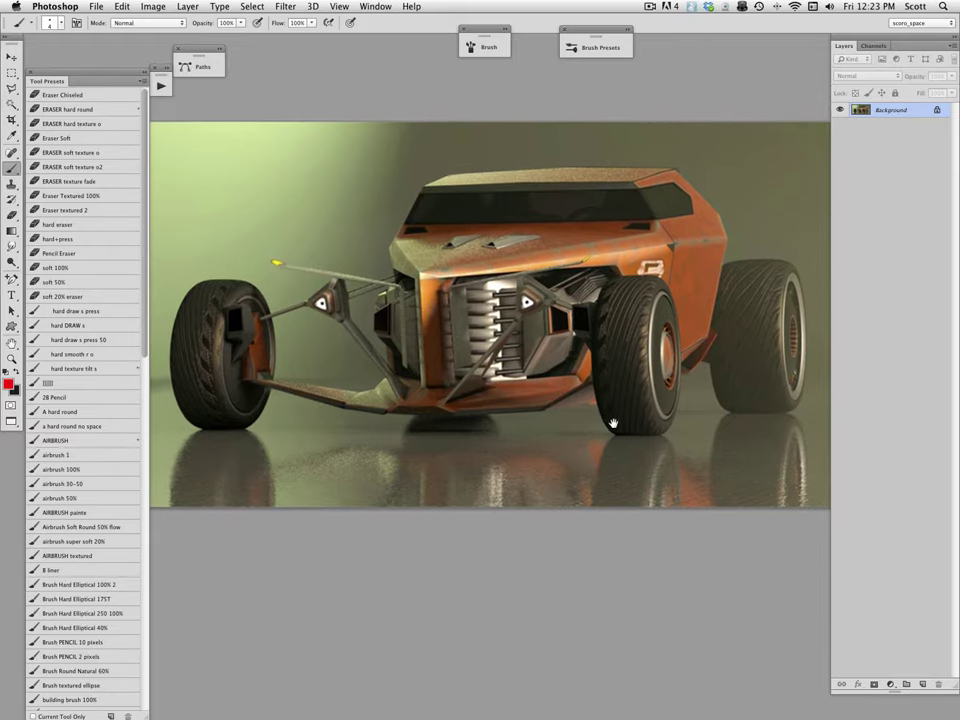
# Step: Add a new layer, switch the brush to white, and sketch a small triangle over the engine below the suspension bracket
pyautogui.click(923, 684)
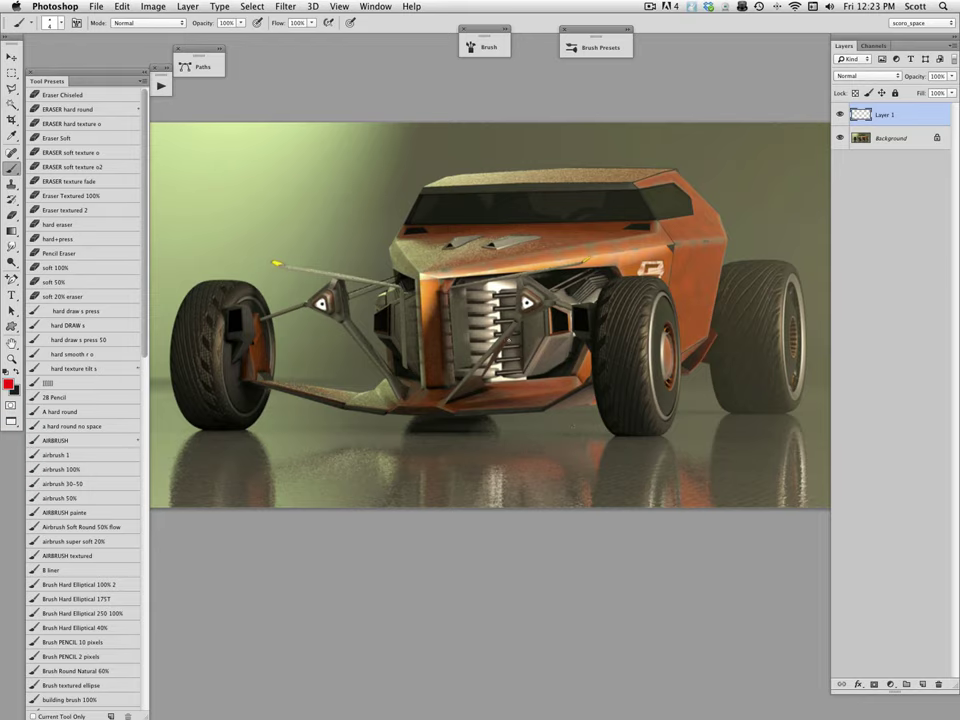
pyautogui.keyDown('alt'); pyautogui.click(375, 211); pyautogui.keyUp('alt')
pyautogui.moveTo(509, 327)
pyautogui.mouseDown()
pyautogui.moveTo(522, 342)
pyautogui.moveTo(499, 349)
pyautogui.moveTo(518, 341)
pyautogui.mouseUp()
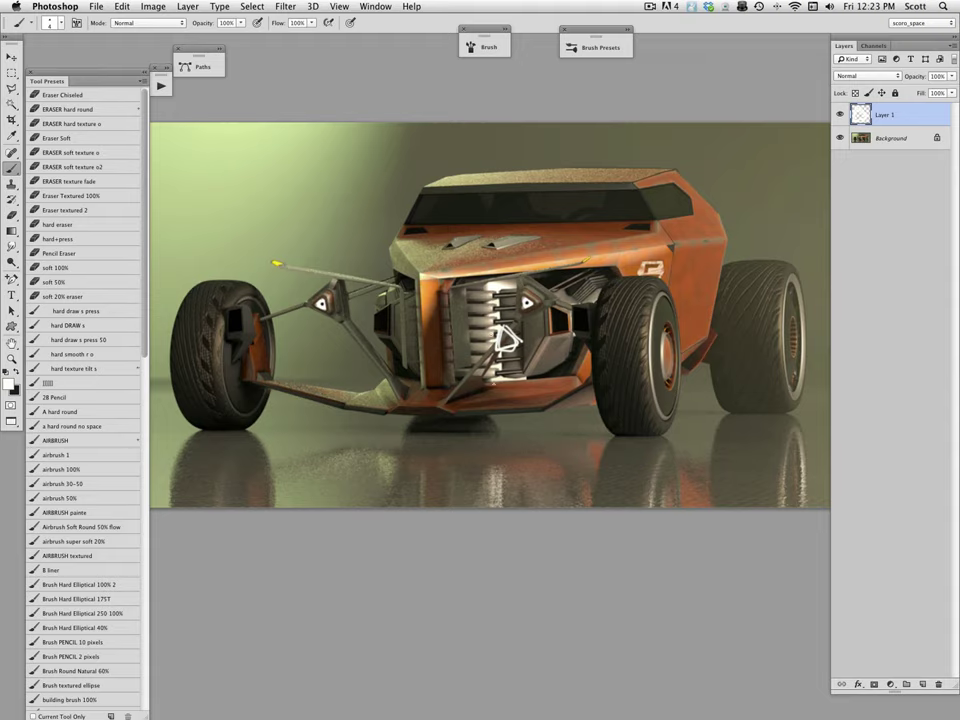
# Step: Connect the sketched triangle to the suspension bracket, extend a line from the bracket to the near front tyre, and circle its end
pyautogui.moveTo(511, 328)
pyautogui.mouseDown()
pyautogui.moveTo(529, 303)
pyautogui.moveTo(523, 314)
pyautogui.moveTo(513, 294)
pyautogui.mouseUp()
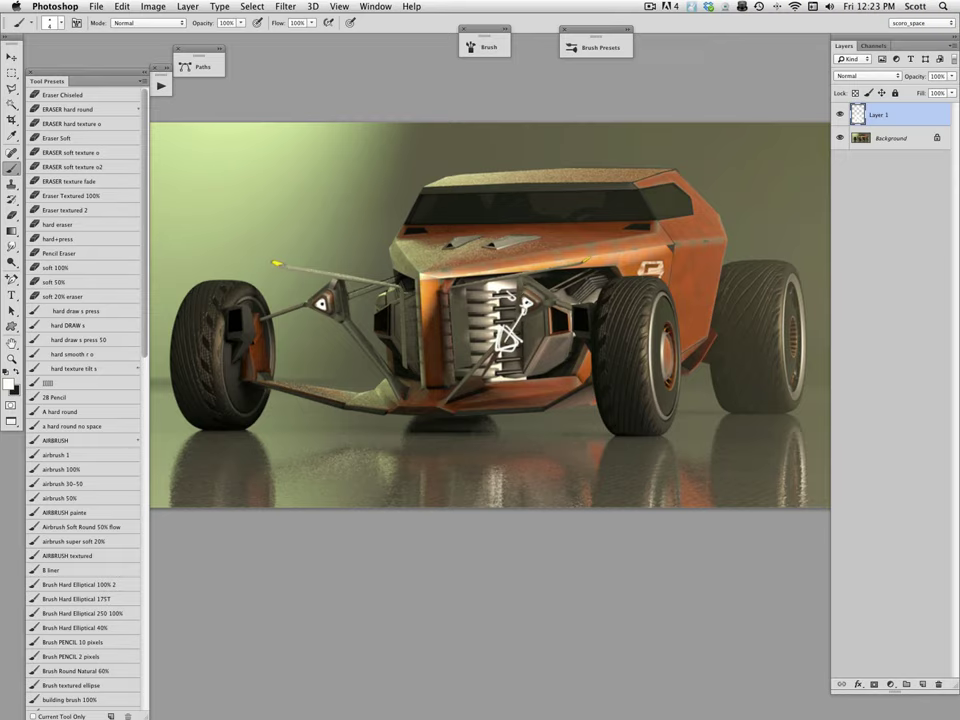
pyautogui.moveTo(518, 301); pyautogui.dragTo(625, 297)
pyautogui.moveTo(595, 299); pyautogui.dragTo(592, 321)
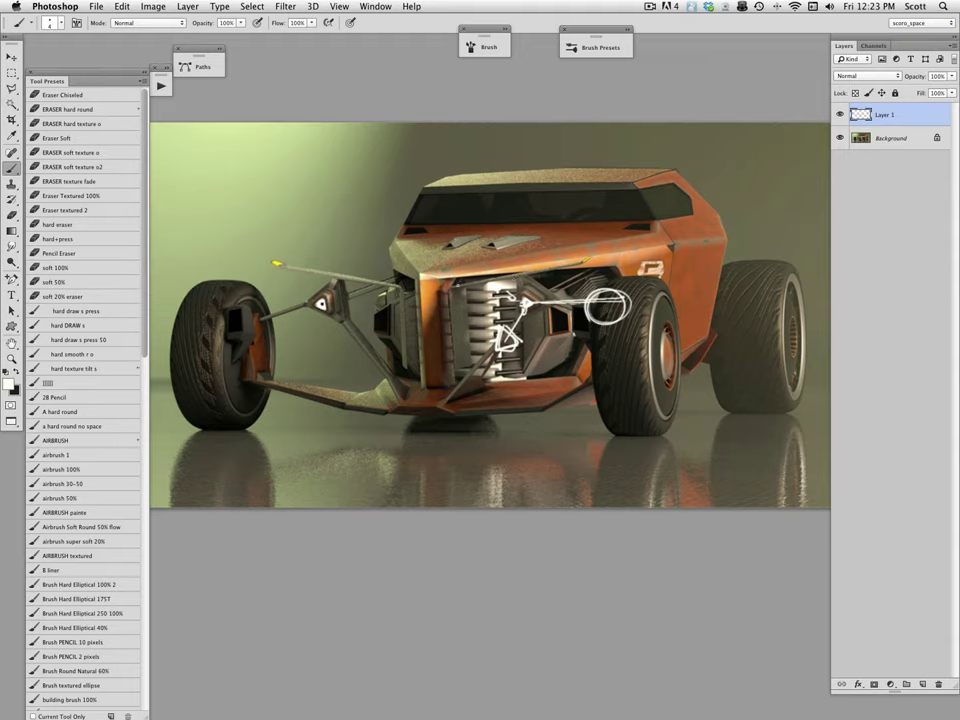
# Step: Trace the two thin arms carrying the yellow-tipped lights and outline the vertical edges of the nose and grille
pyautogui.moveTo(478, 278); pyautogui.dragTo(452, 290)
pyautogui.press('super+z')
pyautogui.moveTo(449, 289); pyautogui.dragTo(589, 261)
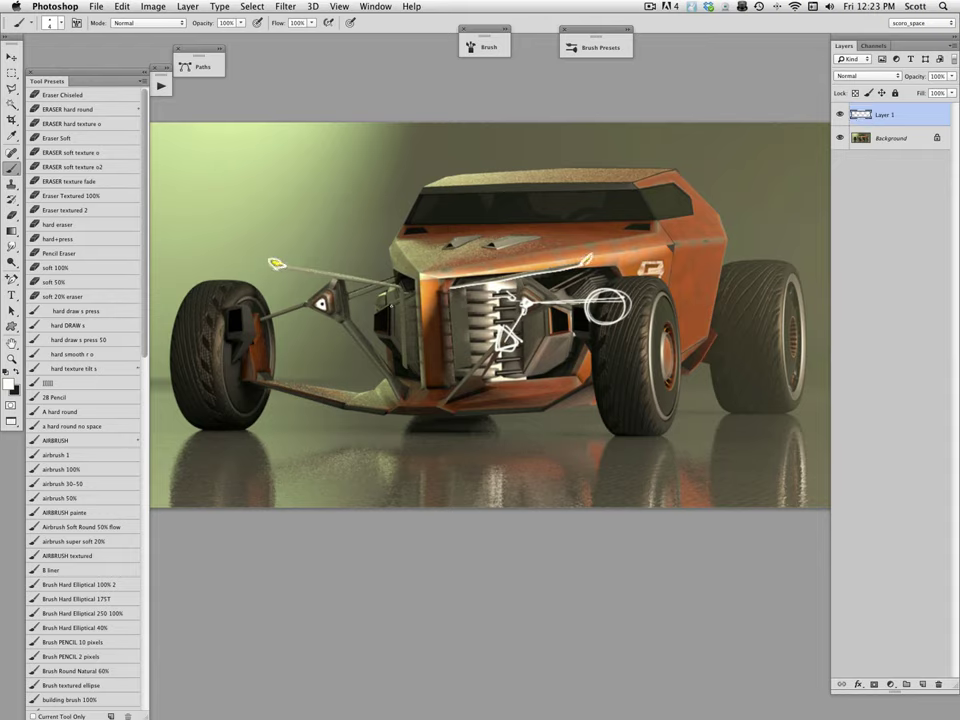
pyautogui.moveTo(393, 289); pyautogui.dragTo(280, 267)
pyautogui.moveTo(403, 288); pyautogui.dragTo(406, 368)
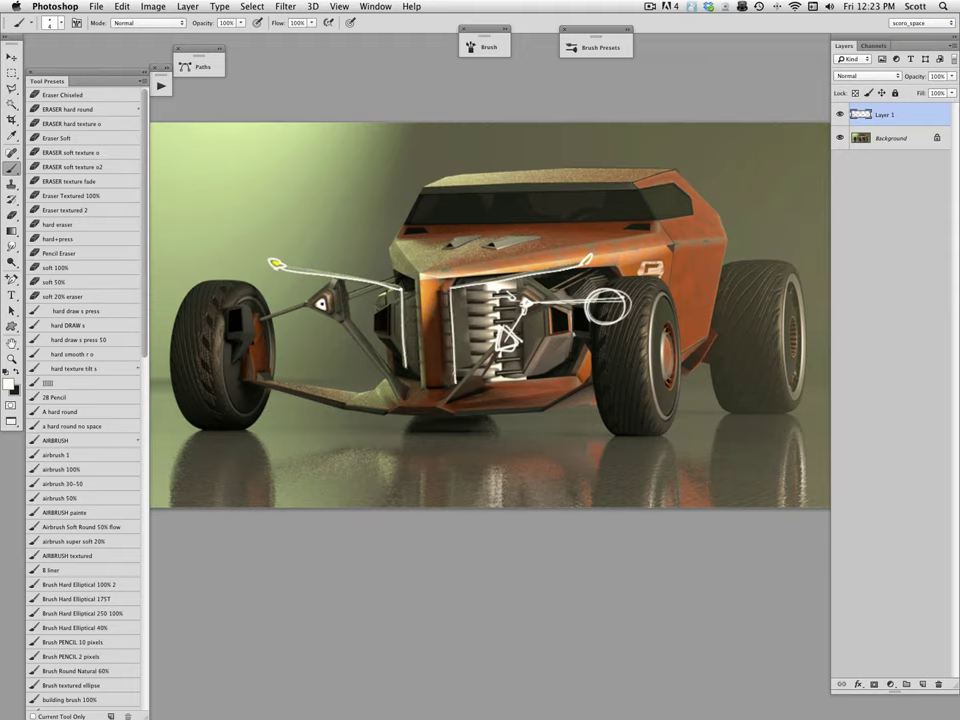
pyautogui.moveTo(455, 288); pyautogui.dragTo(455, 384)
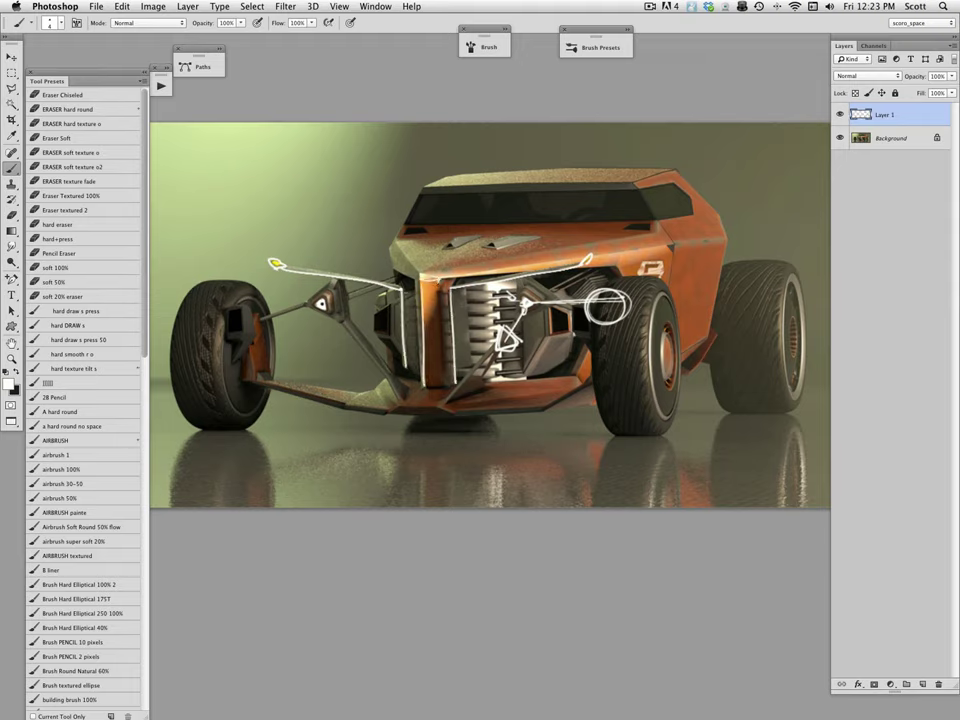
pyautogui.moveTo(440, 284); pyautogui.dragTo(455, 384)
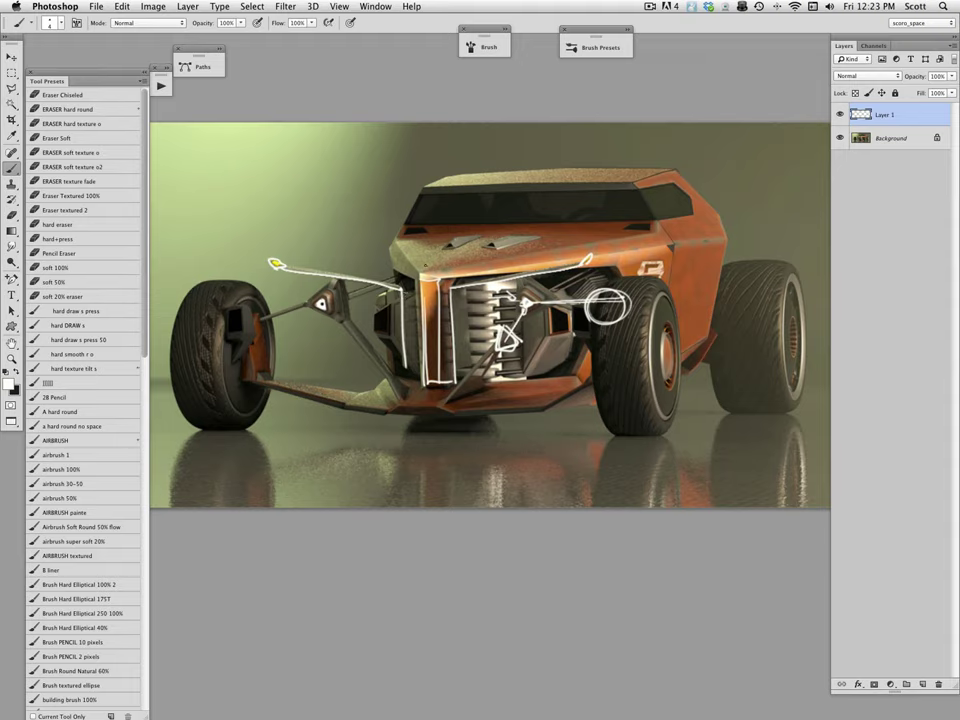
# Step: Handwrite the word MASS on the reflective floor below the front of the car
pyautogui.moveTo(419, 450); pyautogui.dragTo(420, 467)
pyautogui.moveTo(420, 451)
pyautogui.mouseDown()
pyautogui.moveTo(435, 451)
pyautogui.moveTo(439, 467)
pyautogui.mouseUp()
pyautogui.moveTo(451, 447)
pyautogui.mouseDown()
pyautogui.moveTo(446, 467)
pyautogui.moveTo(459, 468)
pyautogui.mouseUp()
pyautogui.moveTo(448, 461); pyautogui.dragTo(463, 466)
pyautogui.moveTo(487, 446); pyautogui.dragTo(475, 466)
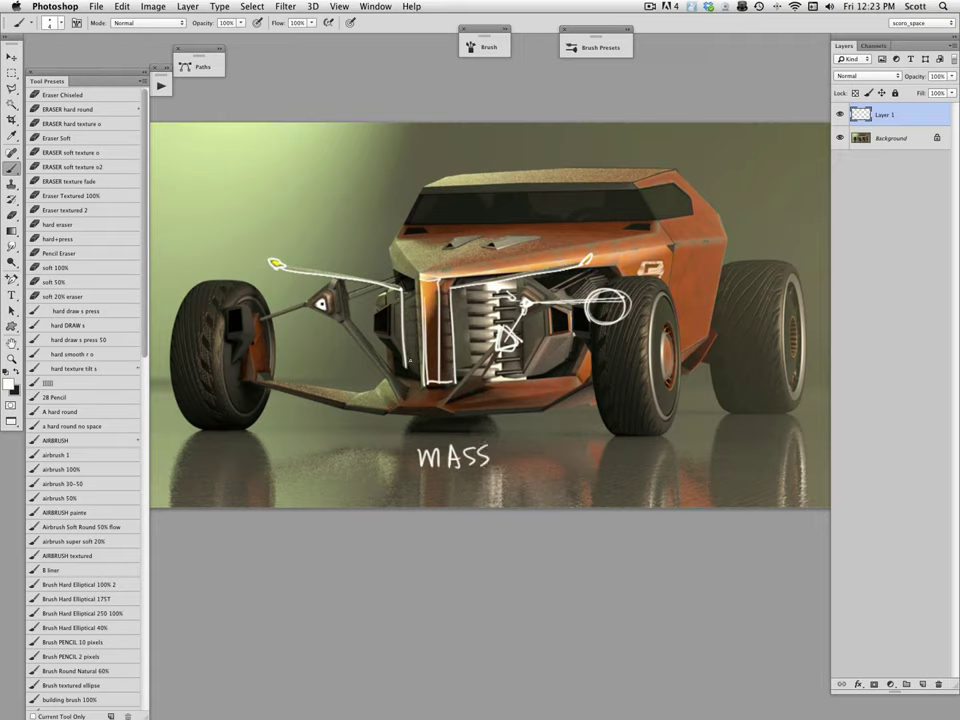
# Step: Draw a horizontal width line with end marks across the grille and a vertical line down the nose edge
pyautogui.moveTo(398, 331); pyautogui.dragTo(459, 331)
pyautogui.moveTo(396, 331); pyautogui.dragTo(386, 332)
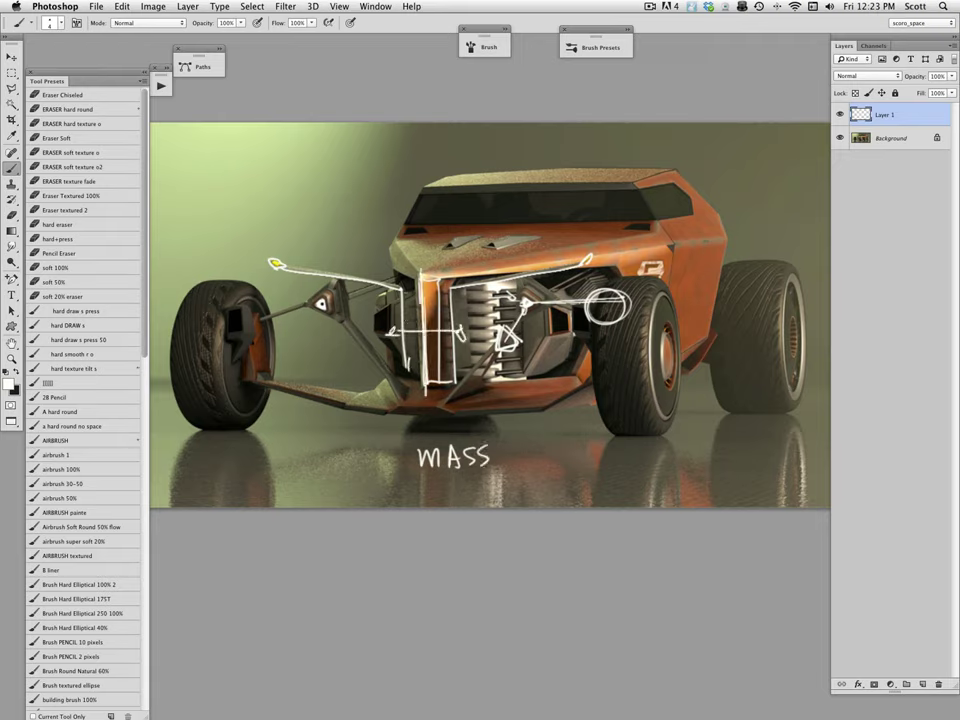
pyautogui.moveTo(421, 281); pyautogui.dragTo(428, 397)
# Step: Hide the annotations on Layer 1 and add a new layer for fresh markings
pyautogui.click(840, 115)
pyautogui.click(923, 685)
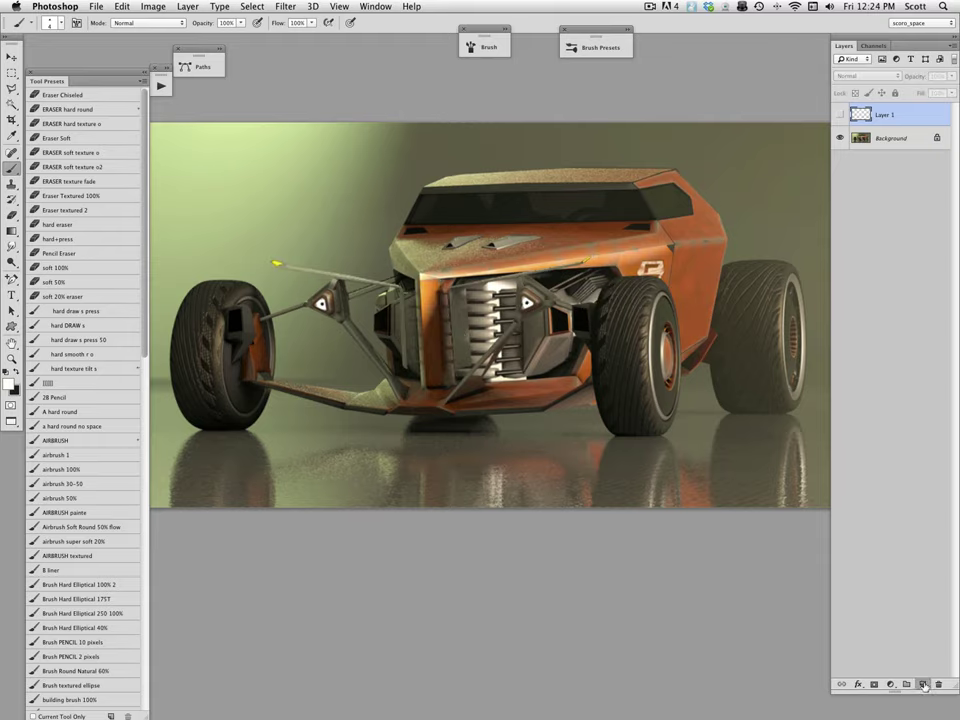
pyautogui.click(923, 685)
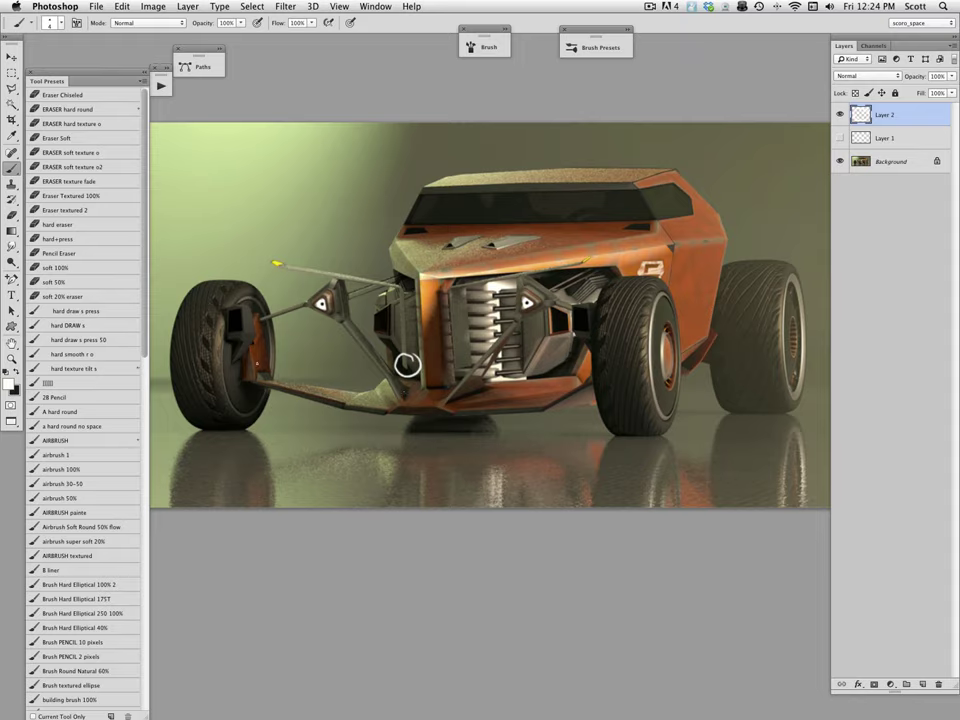
# Step: Circle the open inner side of the far front wheel, mark its brackets, and trace the lower suspension arm toward the nose
pyautogui.moveTo(258, 288)
pyautogui.mouseDown()
pyautogui.moveTo(222, 385)
pyautogui.moveTo(296, 322)
pyautogui.moveTo(256, 288)
pyautogui.moveTo(238, 325)
pyautogui.mouseUp()
pyautogui.moveTo(239, 317); pyautogui.dragTo(232, 326)
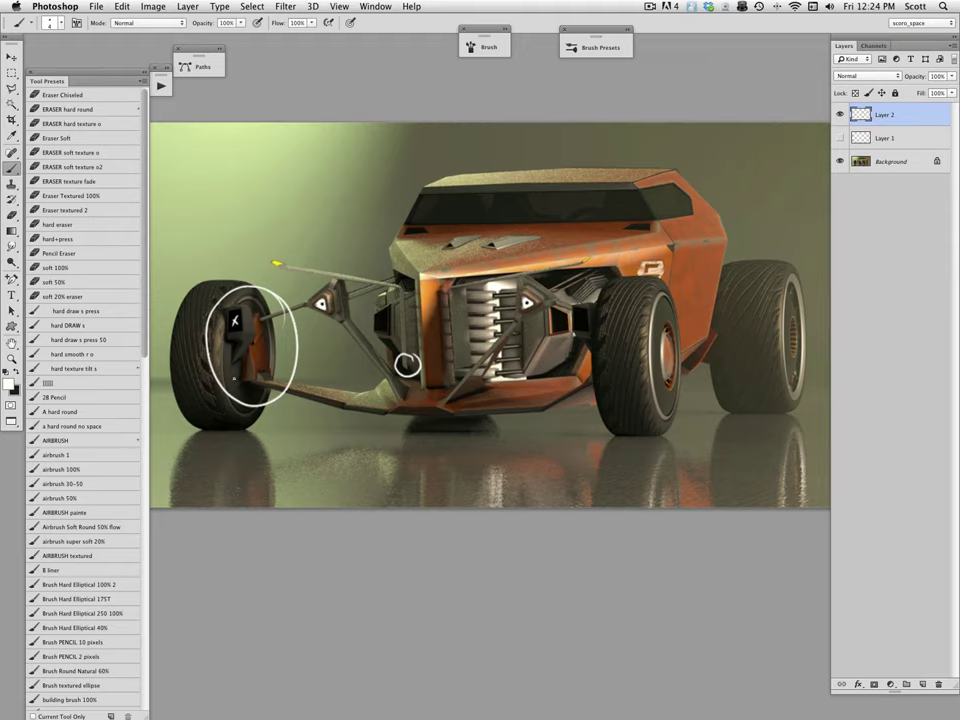
pyautogui.moveTo(233, 370); pyautogui.dragTo(234, 371)
pyautogui.moveTo(258, 350)
pyautogui.mouseDown()
pyautogui.moveTo(257, 363)
pyautogui.moveTo(368, 406)
pyautogui.mouseUp()
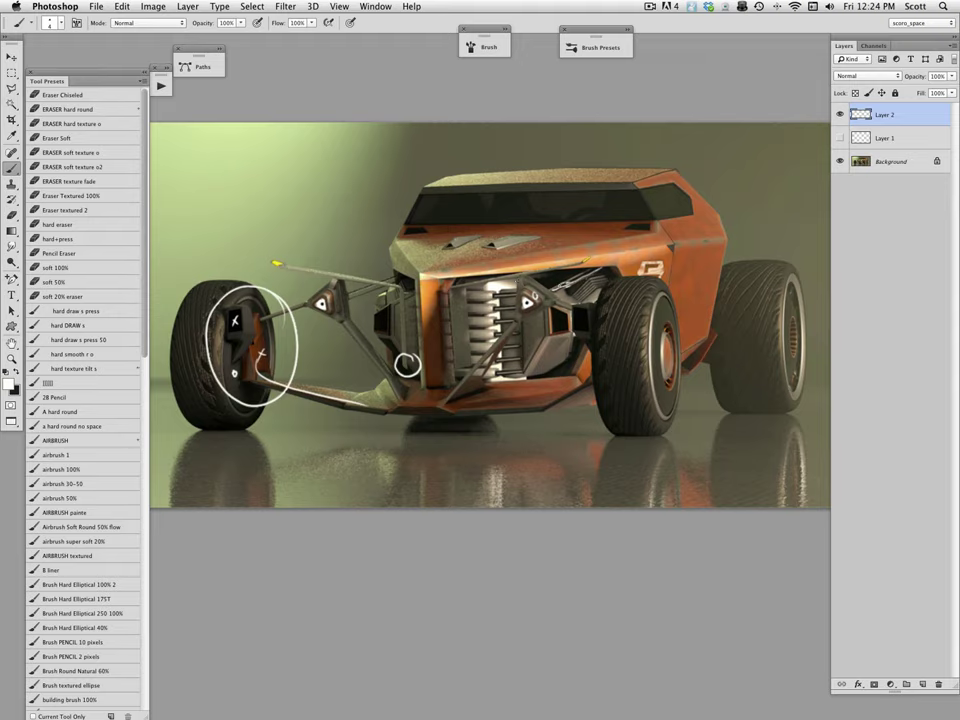
# Step: Mark the mechanical parts around the engine with lines, crosses and loops, from the near suspension strut to the far-side arm
pyautogui.moveTo(549, 293); pyautogui.dragTo(606, 262)
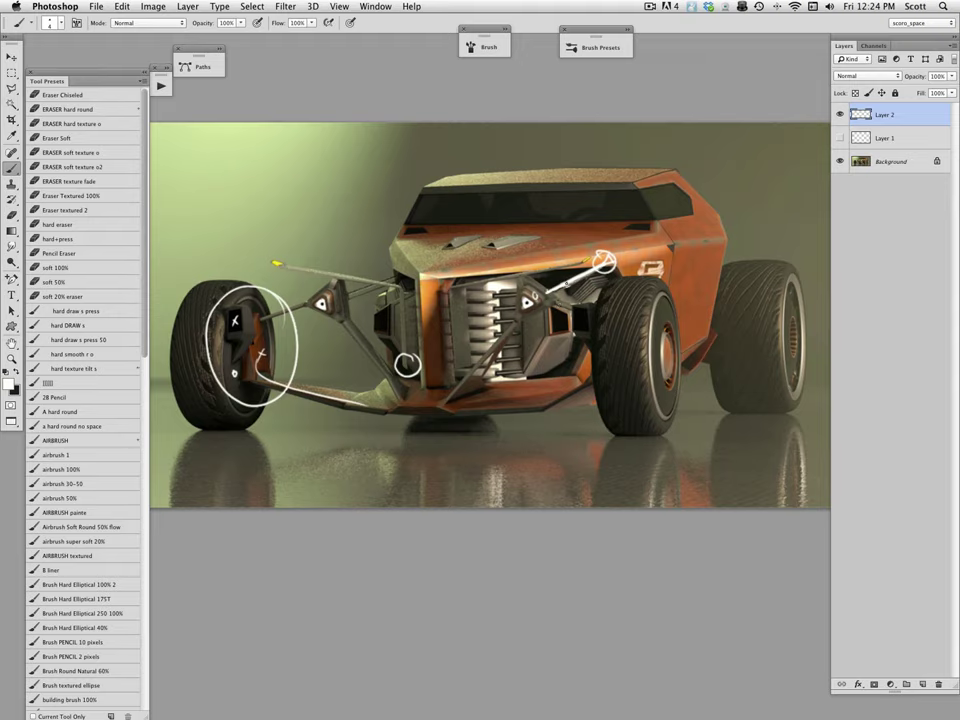
pyautogui.moveTo(557, 280)
pyautogui.mouseDown()
pyautogui.moveTo(578, 282)
pyautogui.moveTo(572, 292)
pyautogui.mouseUp()
pyautogui.moveTo(496, 340); pyautogui.dragTo(507, 348)
pyautogui.moveTo(507, 336); pyautogui.dragTo(496, 349)
pyautogui.moveTo(492, 282); pyautogui.dragTo(504, 274)
pyautogui.moveTo(560, 311)
pyautogui.mouseDown()
pyautogui.moveTo(570, 301)
pyautogui.moveTo(564, 288)
pyautogui.moveTo(575, 295)
pyautogui.mouseUp()
pyautogui.moveTo(578, 281); pyautogui.dragTo(563, 294)
pyautogui.moveTo(356, 300); pyautogui.dragTo(366, 288)
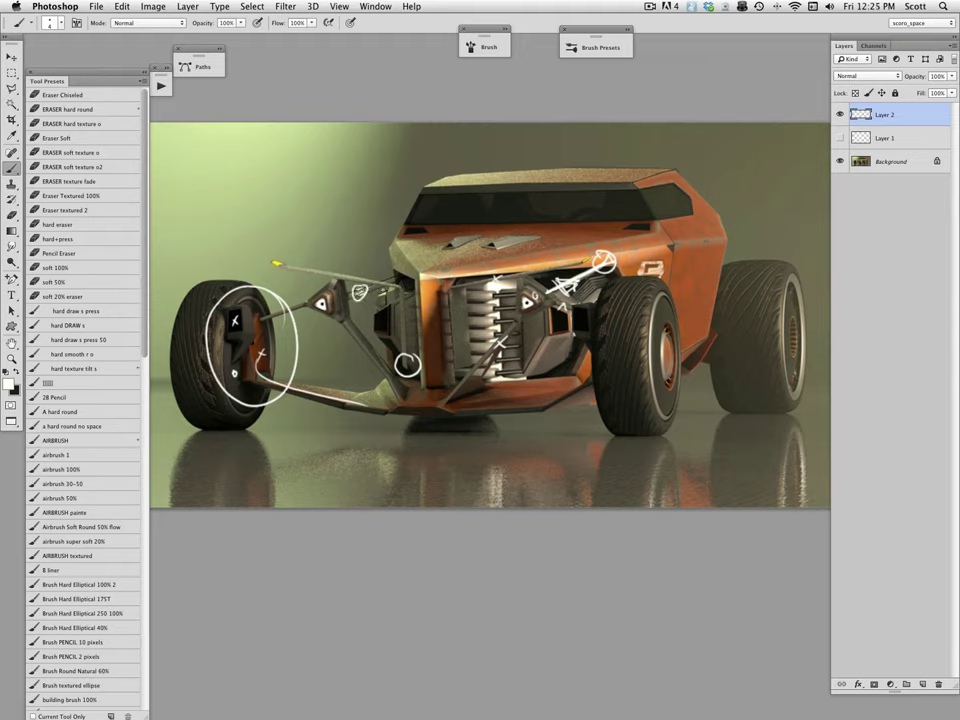
pyautogui.moveTo(368, 290); pyautogui.dragTo(397, 281)
# Step: Draw diagonal tread strokes across the near front tyre and mark its rim and the rear wheel's hub
pyautogui.moveTo(642, 290); pyautogui.dragTo(597, 364)
pyautogui.moveTo(651, 297)
pyautogui.mouseDown()
pyautogui.moveTo(605, 380)
pyautogui.moveTo(606, 410)
pyautogui.mouseUp()
pyautogui.moveTo(642, 373); pyautogui.dragTo(621, 407)
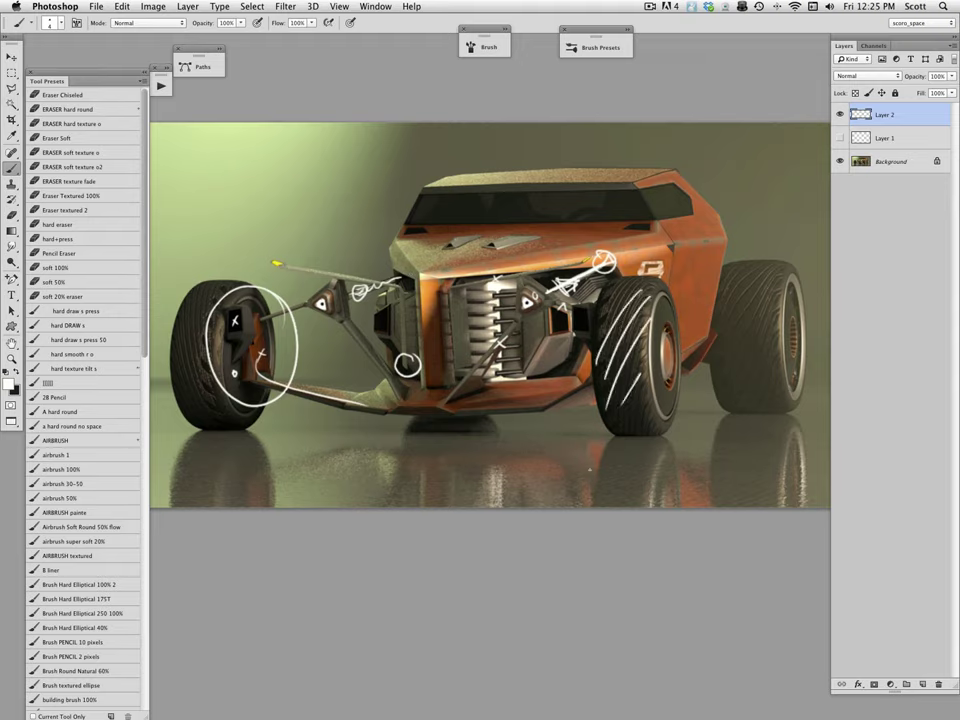
pyautogui.moveTo(658, 346)
pyautogui.mouseDown()
pyautogui.moveTo(672, 355)
pyautogui.moveTo(659, 360)
pyautogui.mouseUp()
pyautogui.moveTo(791, 331); pyautogui.dragTo(797, 346)
pyautogui.moveTo(800, 333); pyautogui.dragTo(785, 347)
# Step: Close the front-view render without saving and add a new layer to the low side-view render
pyautogui.press('super+w')
pyautogui.click(443, 244)
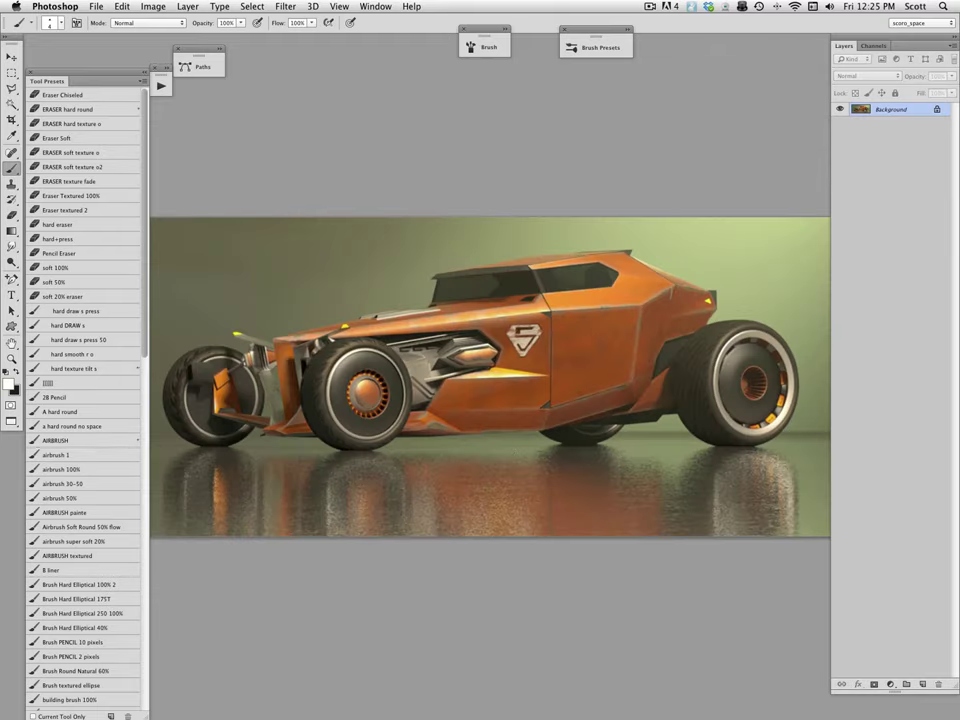
pyautogui.click(922, 685)
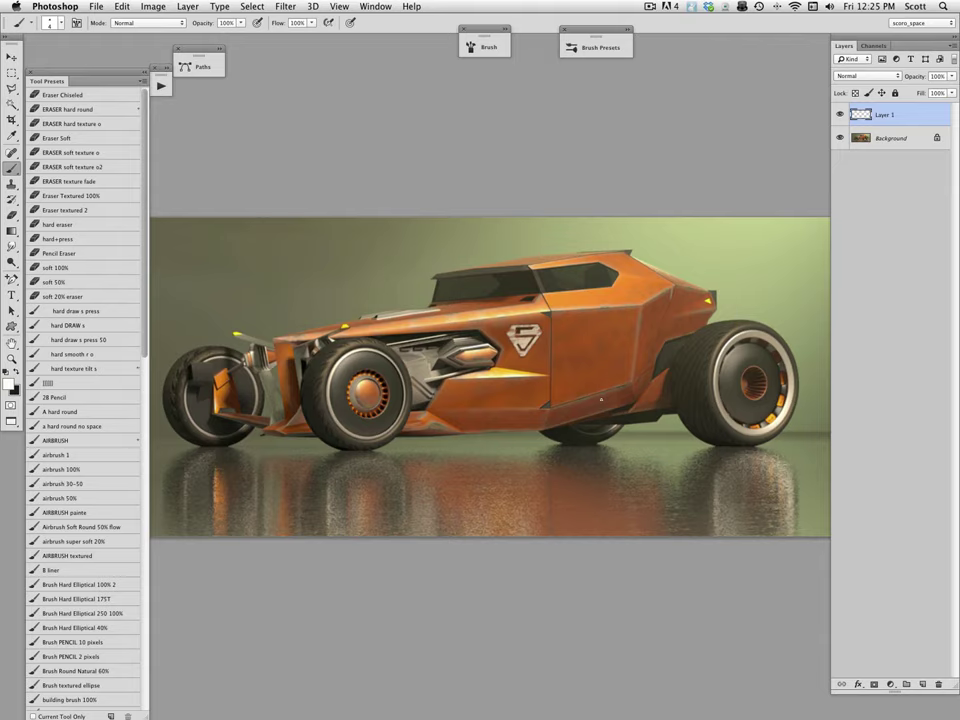
# Step: Loop the shoulder creases, stroke the door's lower edge and outline the rear light, adding small marks on the rear tyre and backdrop
pyautogui.moveTo(693, 350)
pyautogui.mouseDown()
pyautogui.moveTo(703, 360)
pyautogui.moveTo(693, 360)
pyautogui.mouseUp()
pyautogui.moveTo(672, 285)
pyautogui.mouseDown()
pyautogui.moveTo(651, 292)
pyautogui.moveTo(662, 299)
pyautogui.moveTo(675, 285)
pyautogui.moveTo(610, 314)
pyautogui.mouseUp()
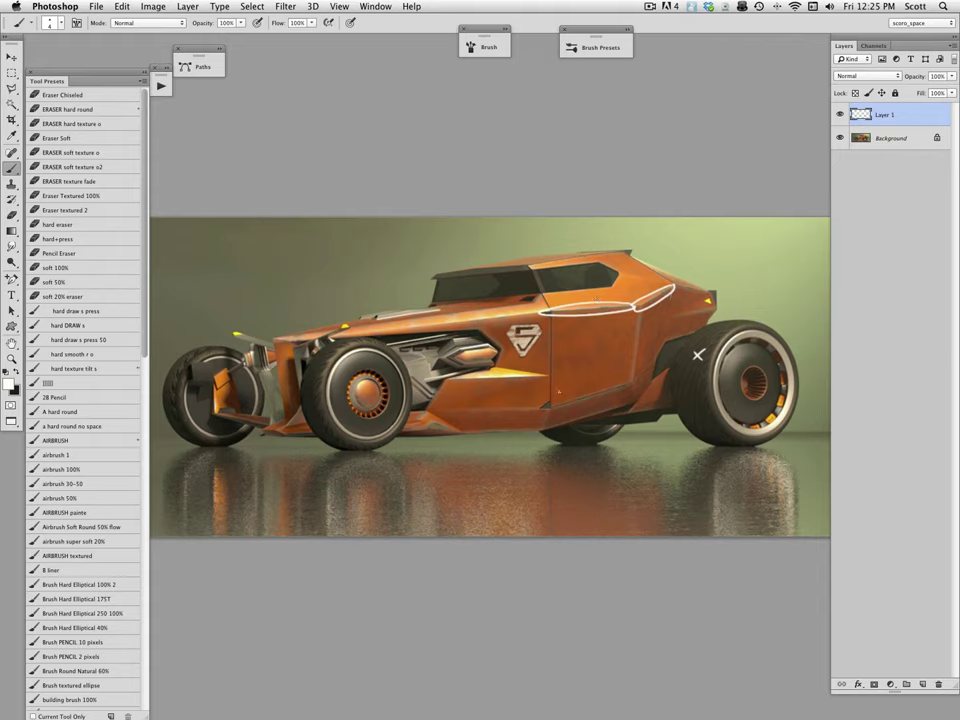
pyautogui.moveTo(597, 392); pyautogui.dragTo(628, 384)
pyautogui.moveTo(688, 246); pyautogui.dragTo(698, 237)
pyautogui.moveTo(284, 259); pyautogui.dragTo(297, 254)
pyautogui.moveTo(700, 303)
pyautogui.mouseDown()
pyautogui.moveTo(714, 305)
pyautogui.moveTo(706, 297)
pyautogui.mouseUp()
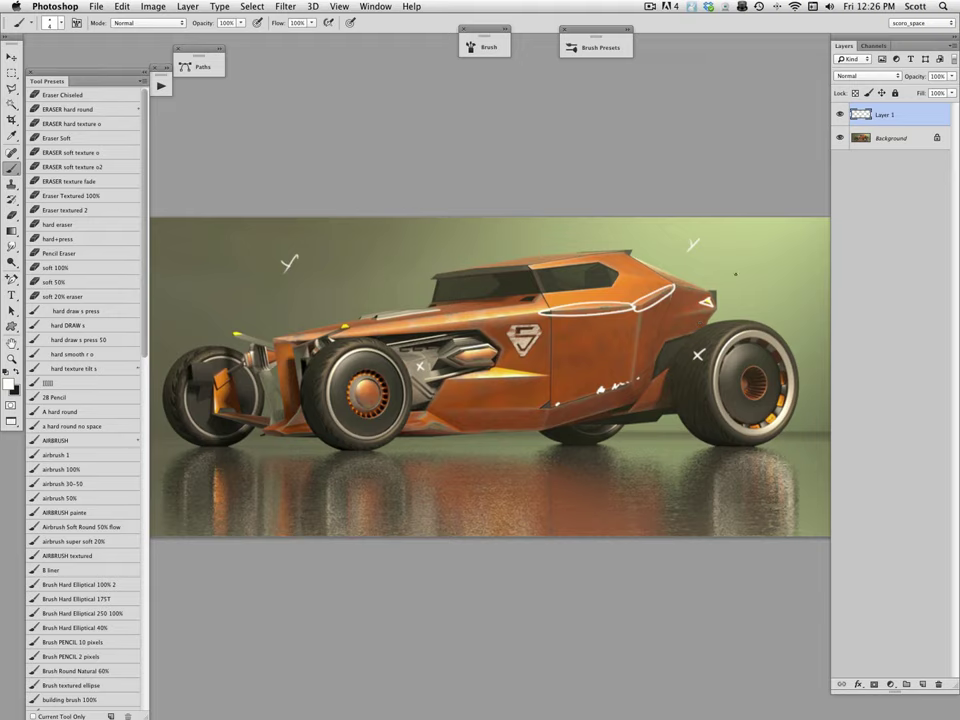
# Step: Draw a curved arrow toward the tail and trace the nose, hood, windshield and roof lines
pyautogui.moveTo(736, 273); pyautogui.dragTo(742, 288)
pyautogui.moveTo(714, 246)
pyautogui.mouseDown()
pyautogui.moveTo(727, 302)
pyautogui.moveTo(734, 292)
pyautogui.mouseUp()
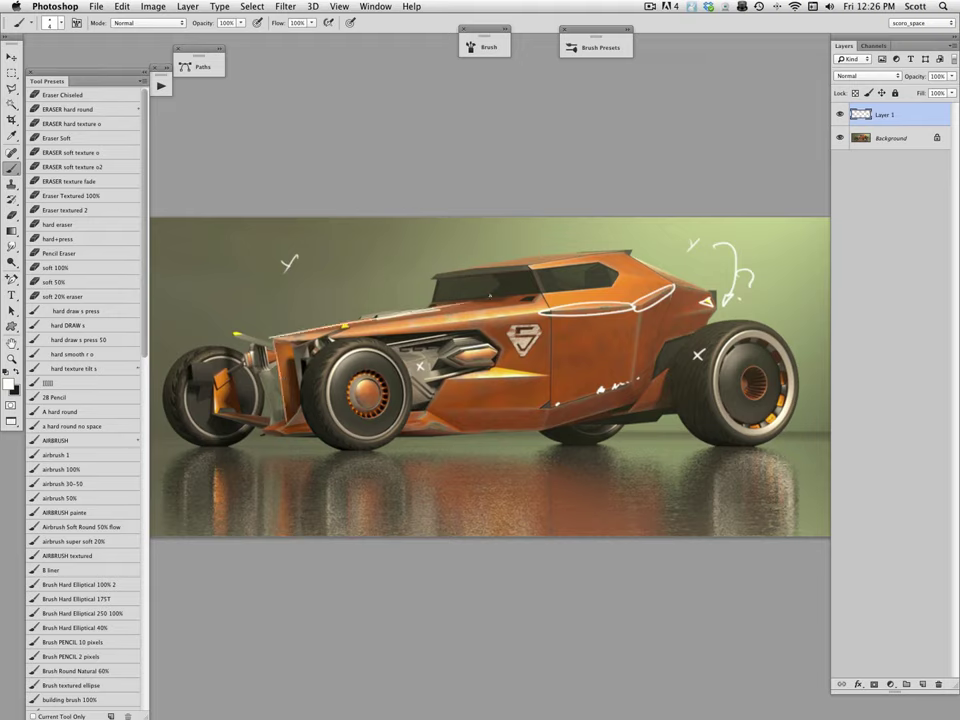
pyautogui.moveTo(474, 270)
pyautogui.mouseDown()
pyautogui.moveTo(475, 288)
pyautogui.moveTo(617, 247)
pyautogui.moveTo(478, 301)
pyautogui.moveTo(275, 345)
pyautogui.moveTo(287, 415)
pyautogui.mouseUp()
pyautogui.moveTo(277, 336); pyautogui.dragTo(473, 271)
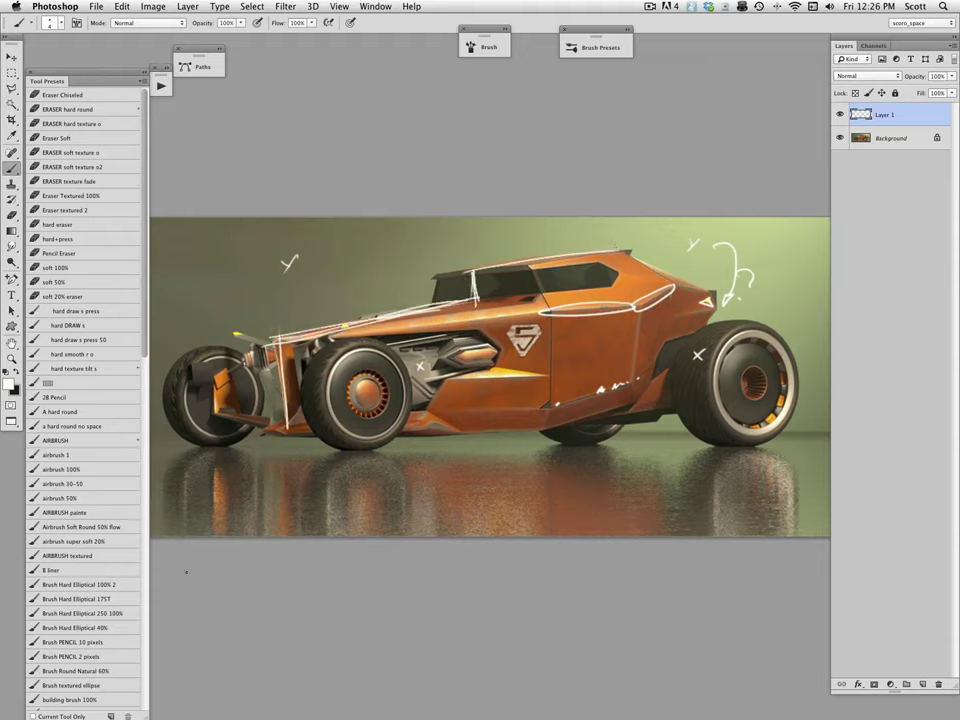
# Step: Ring the two front wheels and link the near front hub to the rear wheel with a long arc beneath the body
pyautogui.moveTo(232, 370); pyautogui.dragTo(192, 408)
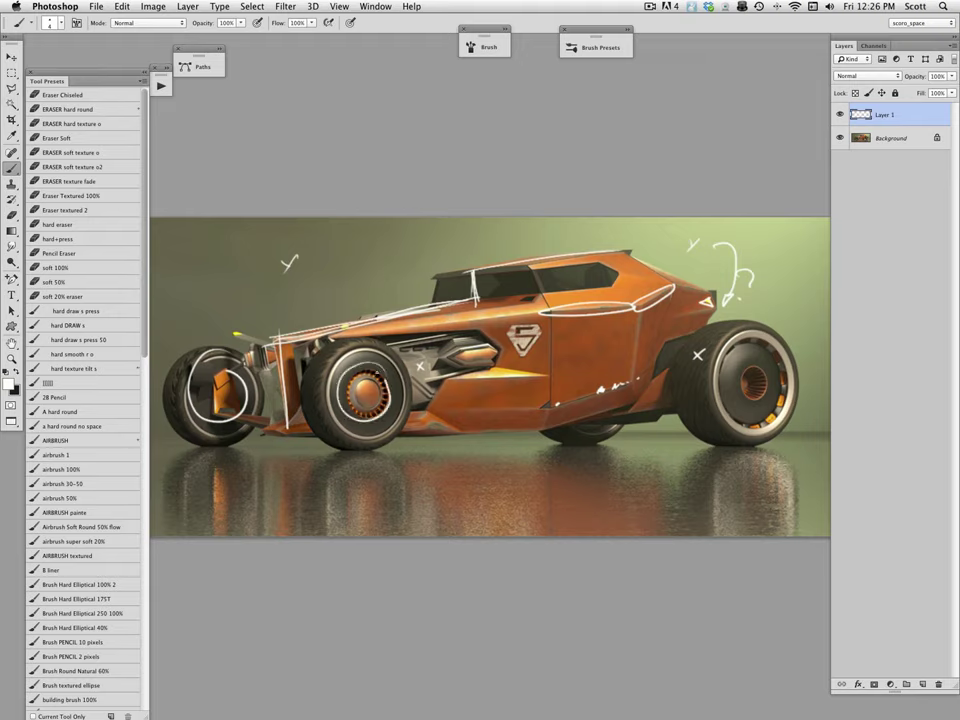
pyautogui.moveTo(371, 402); pyautogui.dragTo(735, 393)
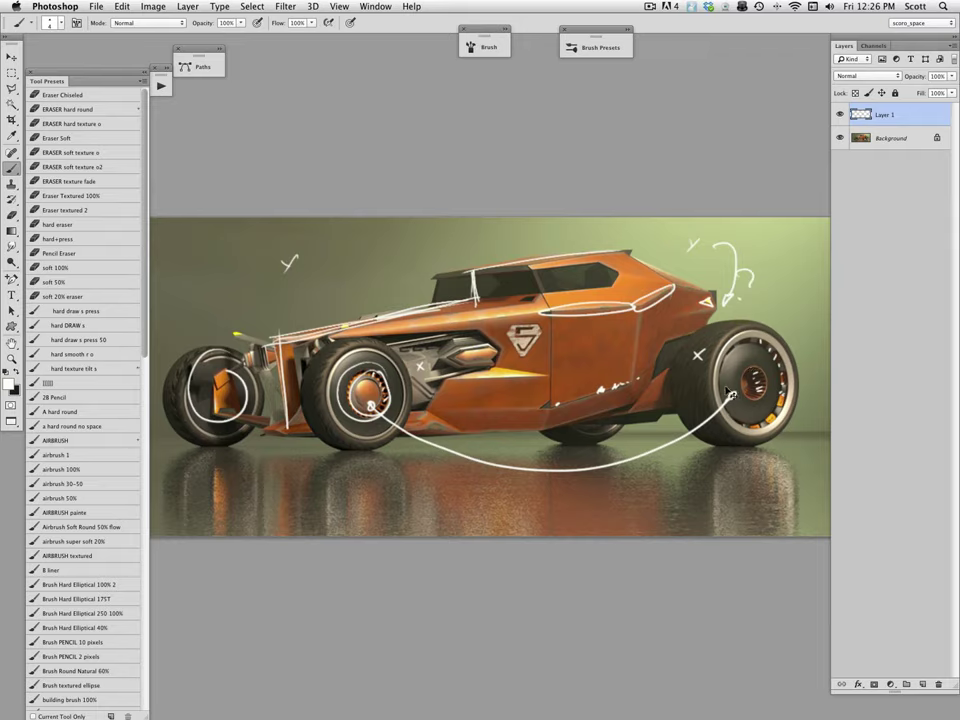
# Step: Close the low side-view render without saving and add a new layer to the elevated side-view render
pyautogui.press('super+w')
pyautogui.click(438, 242)
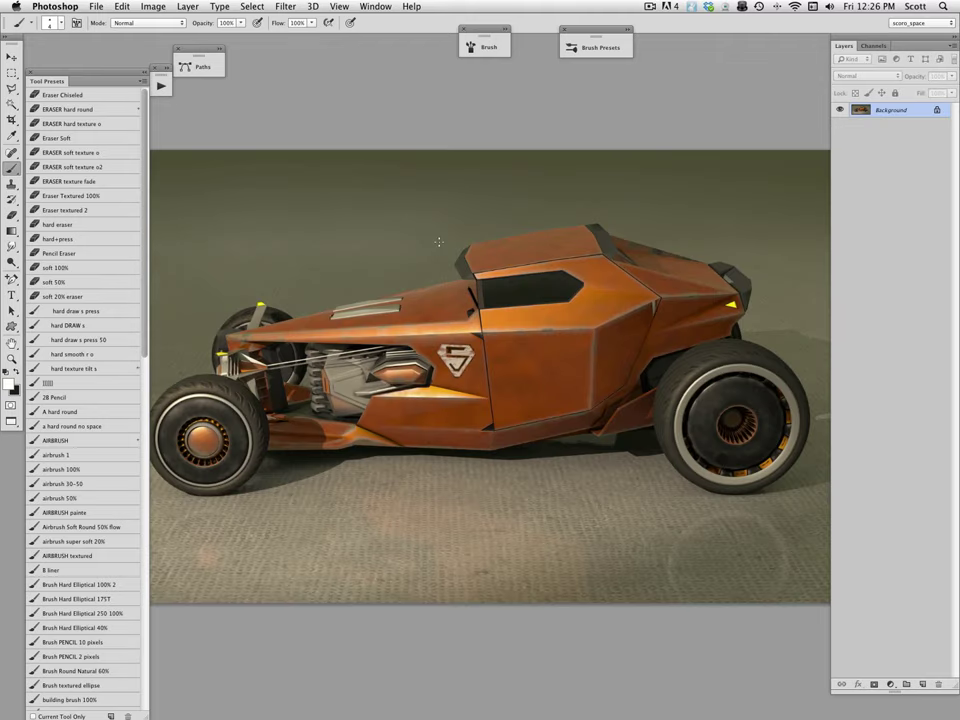
pyautogui.moveTo(585, 495); pyautogui.dragTo(594, 439)
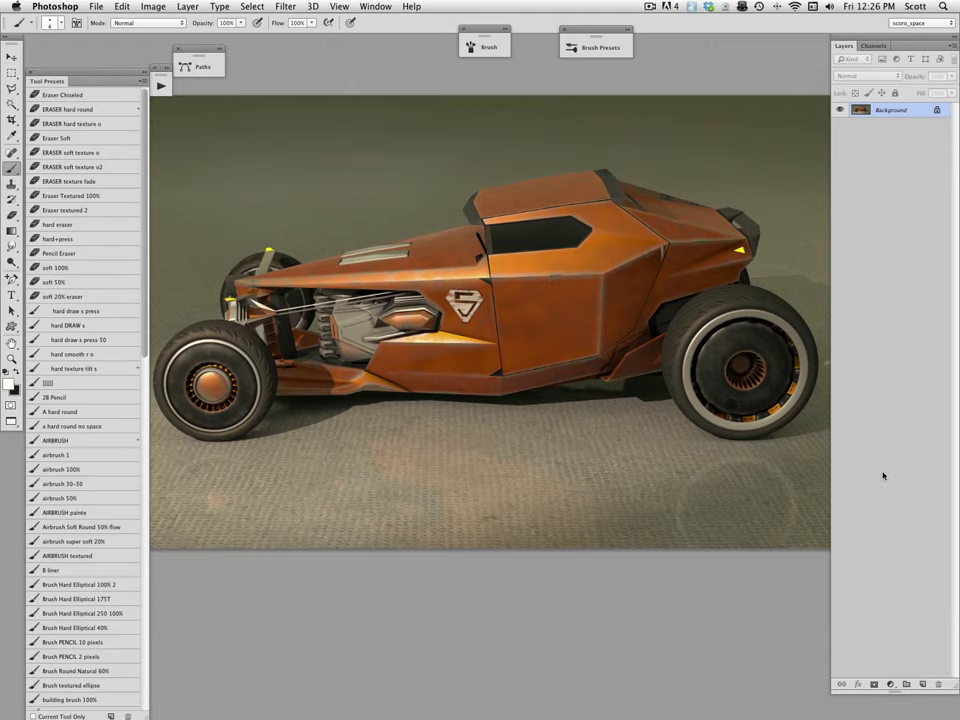
pyautogui.click(922, 684)
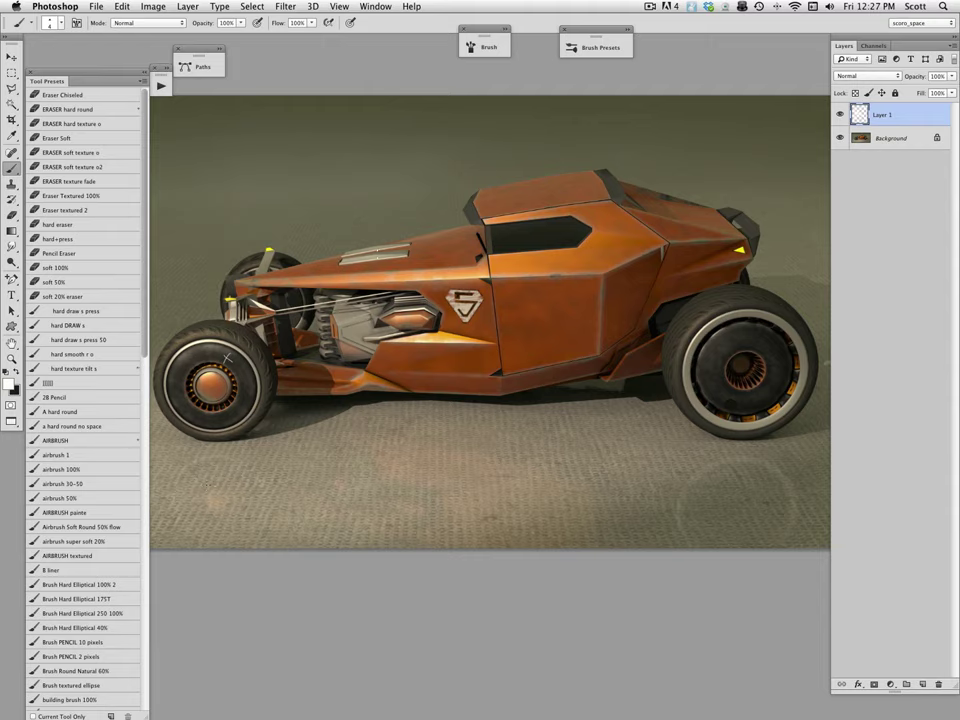
# Step: Loop the hood vents and cross-mark the engine, the front wheel and the tail of the car
pyautogui.moveTo(407, 252)
pyautogui.mouseDown()
pyautogui.moveTo(398, 264)
pyautogui.moveTo(412, 251)
pyautogui.moveTo(388, 252)
pyautogui.mouseUp()
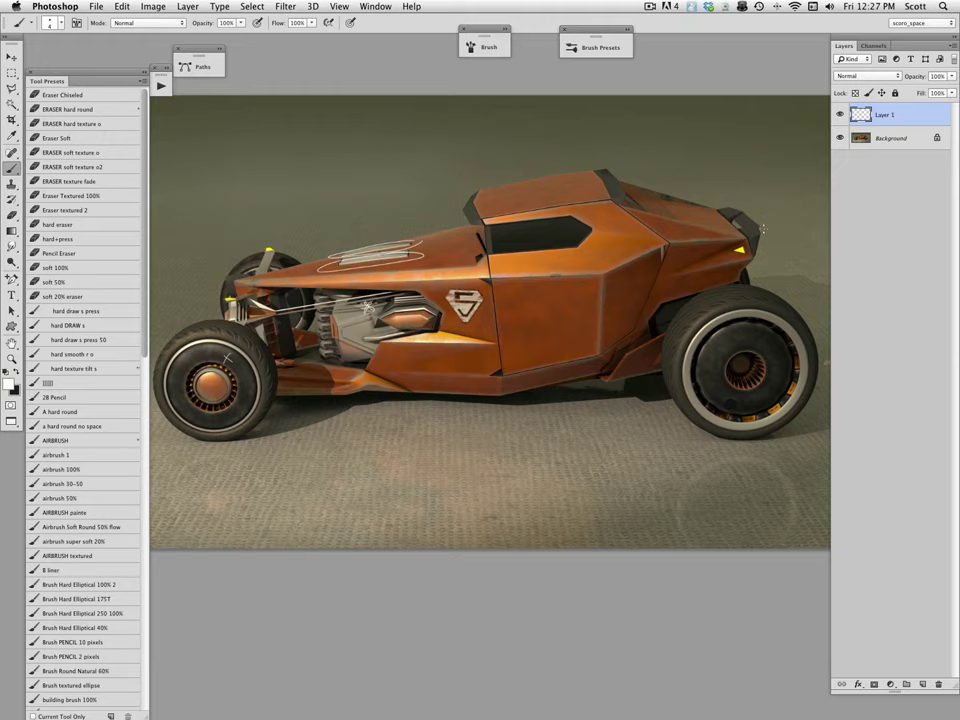
pyautogui.moveTo(768, 236)
pyautogui.mouseDown()
pyautogui.moveTo(755, 241)
pyautogui.moveTo(767, 242)
pyautogui.mouseUp()
pyautogui.press('super+Tab')
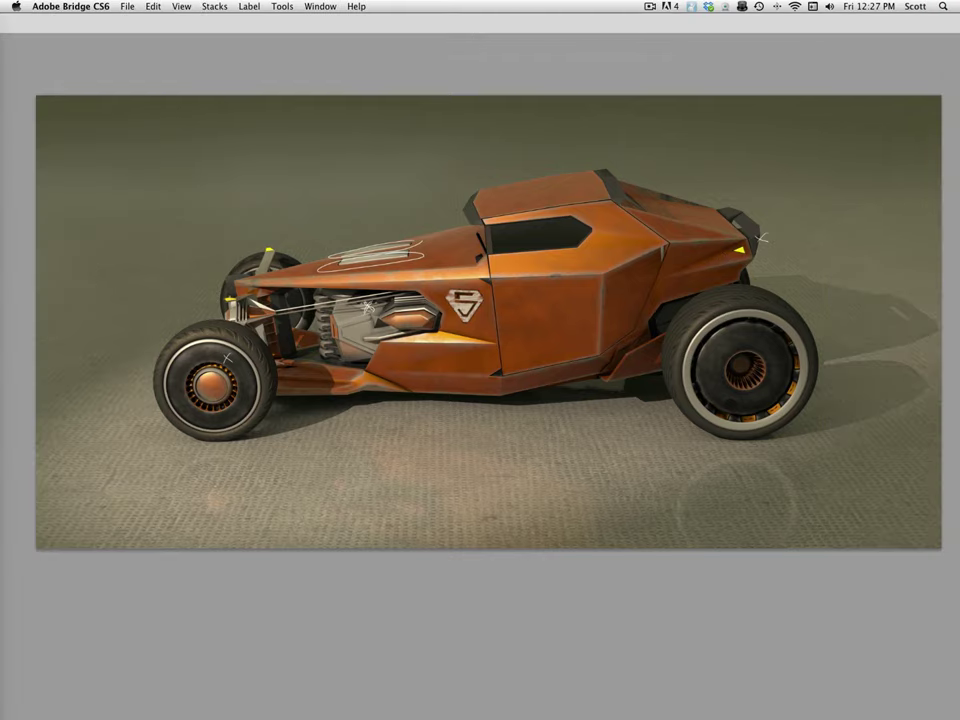
pyautogui.press('super+Tab')
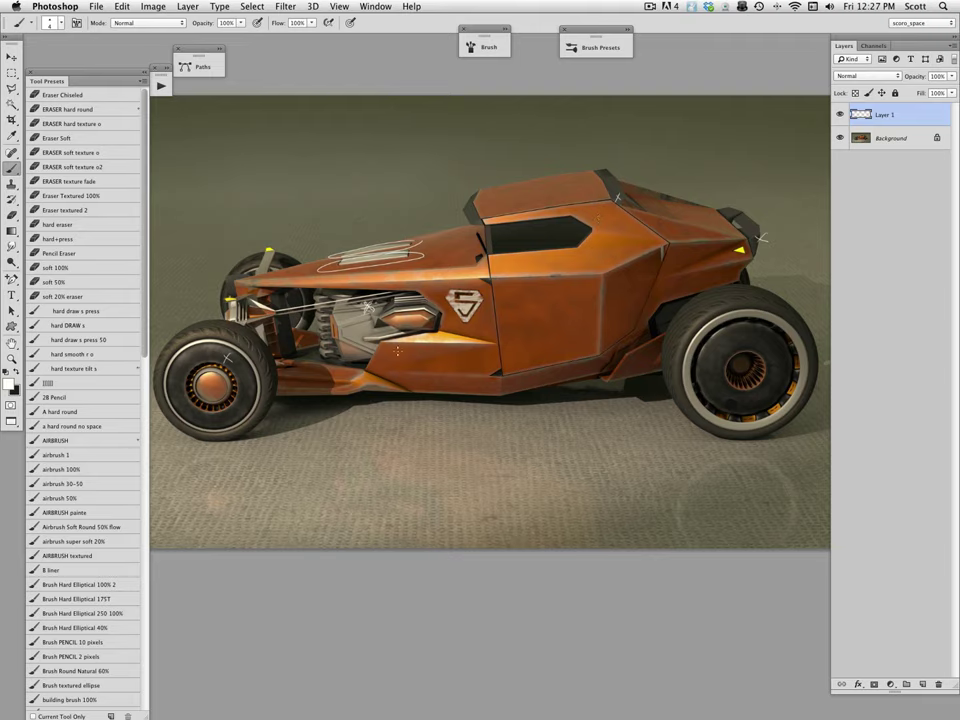
# Step: Mark the lower side panel with an oval and edge lines, and trace the door outline and rear quarter creases
pyautogui.moveTo(397, 351); pyautogui.dragTo(399, 353)
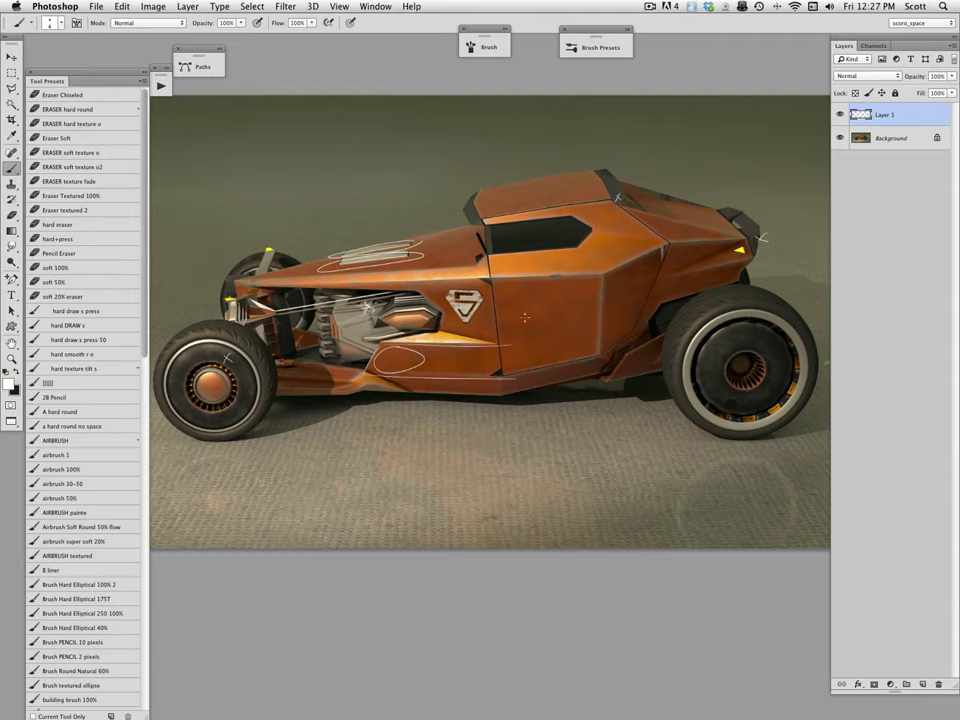
pyautogui.moveTo(495, 281)
pyautogui.mouseDown()
pyautogui.moveTo(542, 367)
pyautogui.moveTo(498, 372)
pyautogui.moveTo(612, 347)
pyautogui.mouseUp()
pyautogui.moveTo(600, 277); pyautogui.dragTo(597, 364)
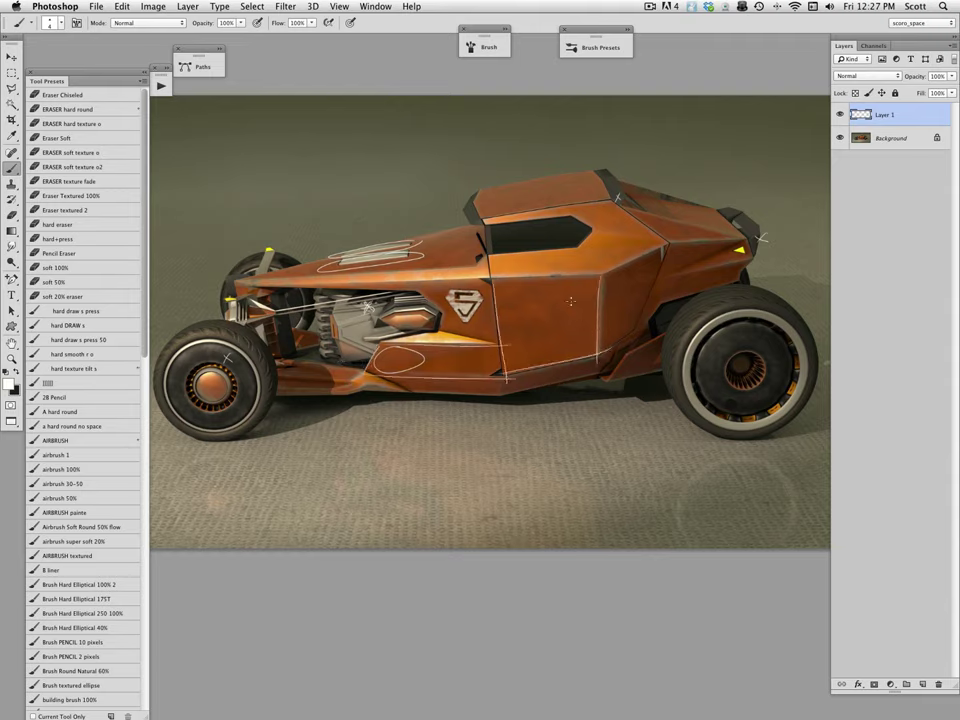
pyautogui.moveTo(484, 282)
pyautogui.mouseDown()
pyautogui.moveTo(600, 276)
pyautogui.moveTo(669, 242)
pyautogui.moveTo(604, 359)
pyautogui.mouseUp()
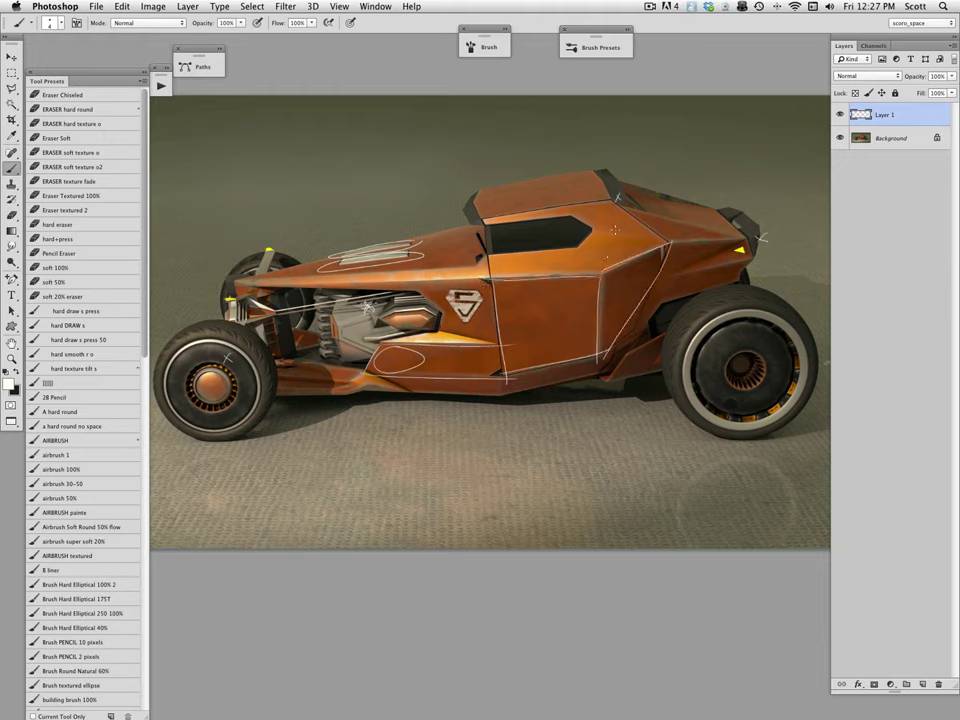
pyautogui.moveTo(490, 281)
pyautogui.mouseDown()
pyautogui.moveTo(482, 221)
pyautogui.moveTo(617, 203)
pyautogui.moveTo(669, 248)
pyautogui.mouseUp()
# Step: Outline the side window, fill it with vertical hatching, and extend the hatch strokes over the pillar behind it
pyautogui.moveTo(484, 224); pyautogui.dragTo(579, 217)
pyautogui.moveTo(576, 216); pyautogui.dragTo(593, 235)
pyautogui.moveTo(593, 233)
pyautogui.mouseDown()
pyautogui.moveTo(575, 249)
pyautogui.moveTo(487, 254)
pyautogui.moveTo(503, 252)
pyautogui.mouseUp()
pyautogui.moveTo(515, 223); pyautogui.dragTo(515, 251)
pyautogui.moveTo(529, 220)
pyautogui.mouseDown()
pyautogui.moveTo(531, 251)
pyautogui.moveTo(545, 251)
pyautogui.mouseUp()
pyautogui.moveTo(557, 219)
pyautogui.mouseDown()
pyautogui.moveTo(558, 250)
pyautogui.moveTo(573, 249)
pyautogui.mouseUp()
pyautogui.moveTo(585, 219)
pyautogui.mouseDown()
pyautogui.moveTo(585, 288)
pyautogui.moveTo(602, 257)
pyautogui.moveTo(546, 262)
pyautogui.mouseUp()
pyautogui.moveTo(591, 208)
pyautogui.mouseDown()
pyautogui.moveTo(601, 254)
pyautogui.moveTo(617, 254)
pyautogui.mouseUp()
pyautogui.moveTo(615, 209); pyautogui.dragTo(625, 250)
pyautogui.moveTo(516, 219)
pyautogui.mouseDown()
pyautogui.moveTo(597, 224)
pyautogui.moveTo(543, 255)
pyautogui.moveTo(481, 260)
pyautogui.mouseUp()
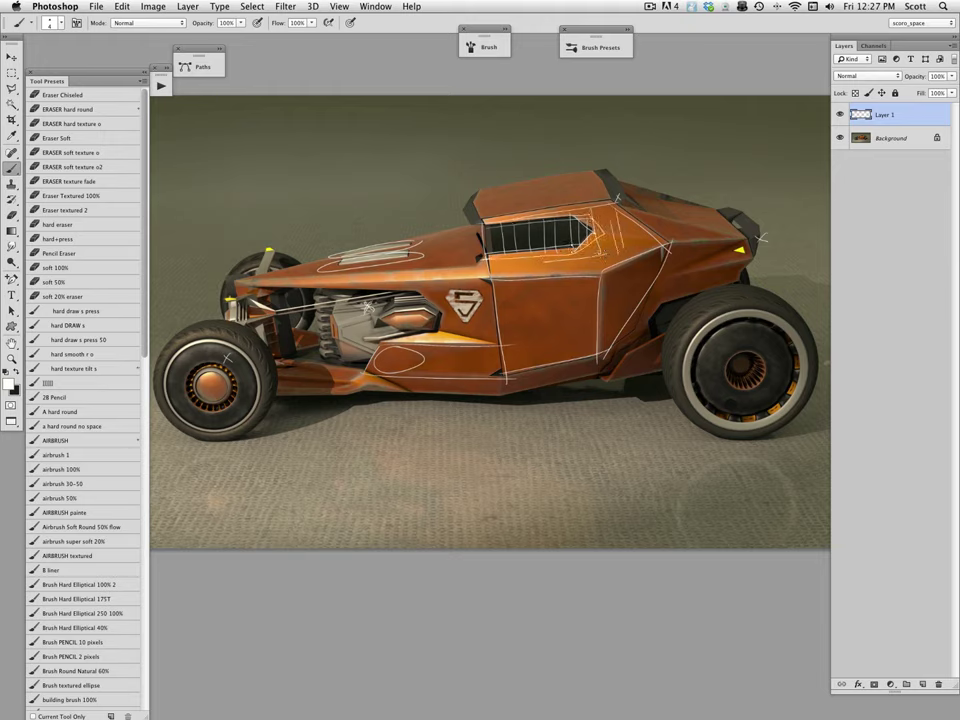
# Step: Trace the edge above the side window and retrace the shoulder crease from the tail across the door to the hood
pyautogui.moveTo(535, 213)
pyautogui.mouseDown()
pyautogui.moveTo(606, 240)
pyautogui.moveTo(455, 276)
pyautogui.moveTo(618, 268)
pyautogui.moveTo(668, 244)
pyautogui.mouseUp()
pyautogui.moveTo(595, 276)
pyautogui.mouseDown()
pyautogui.moveTo(664, 245)
pyautogui.moveTo(388, 290)
pyautogui.moveTo(398, 287)
pyautogui.mouseUp()
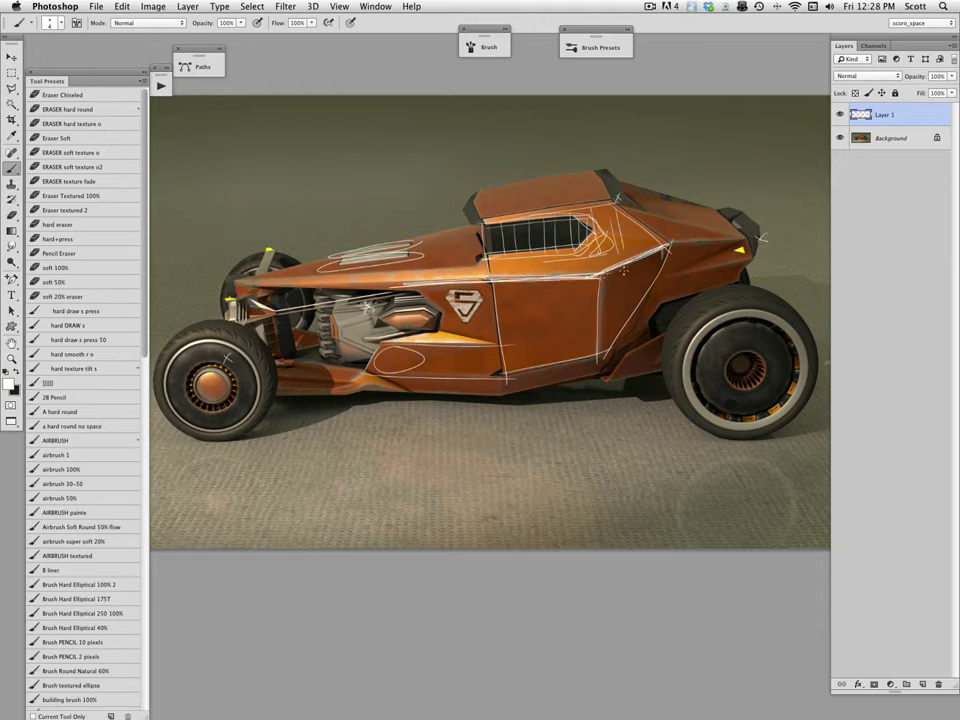
pyautogui.moveTo(668, 244)
pyautogui.mouseDown()
pyautogui.moveTo(750, 237)
pyautogui.moveTo(665, 246)
pyautogui.mouseUp()
pyautogui.moveTo(600, 275); pyautogui.dragTo(350, 288)
pyautogui.moveTo(374, 287); pyautogui.dragTo(507, 281)
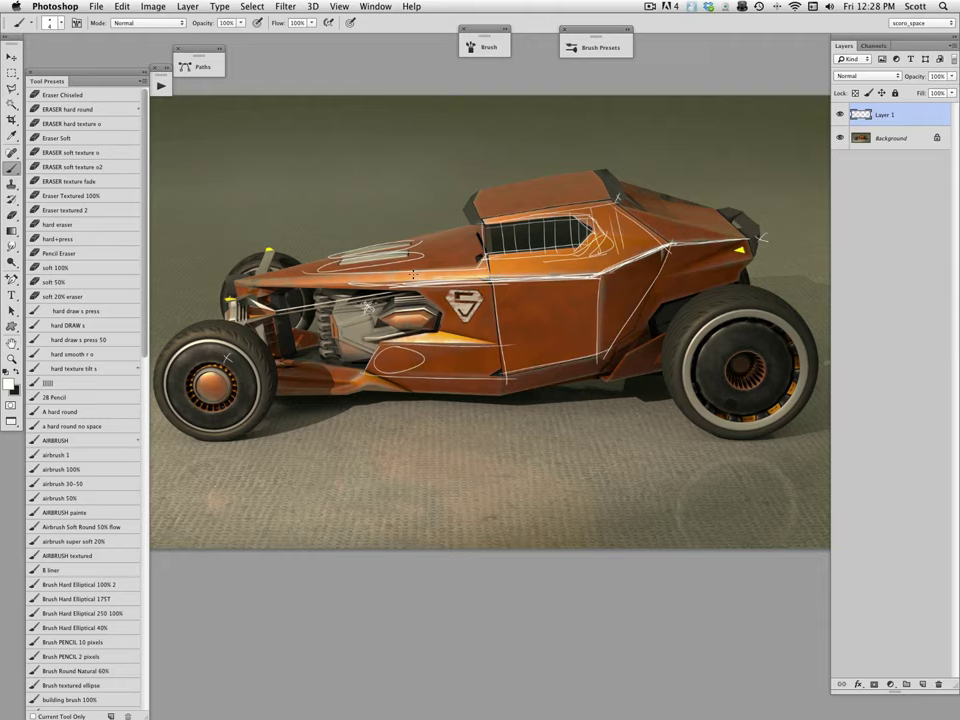
# Step: Close the annotated side-view render and add a new layer to the rear three-quarter render
pyautogui.press('super+w')
pyautogui.click(381, 242)
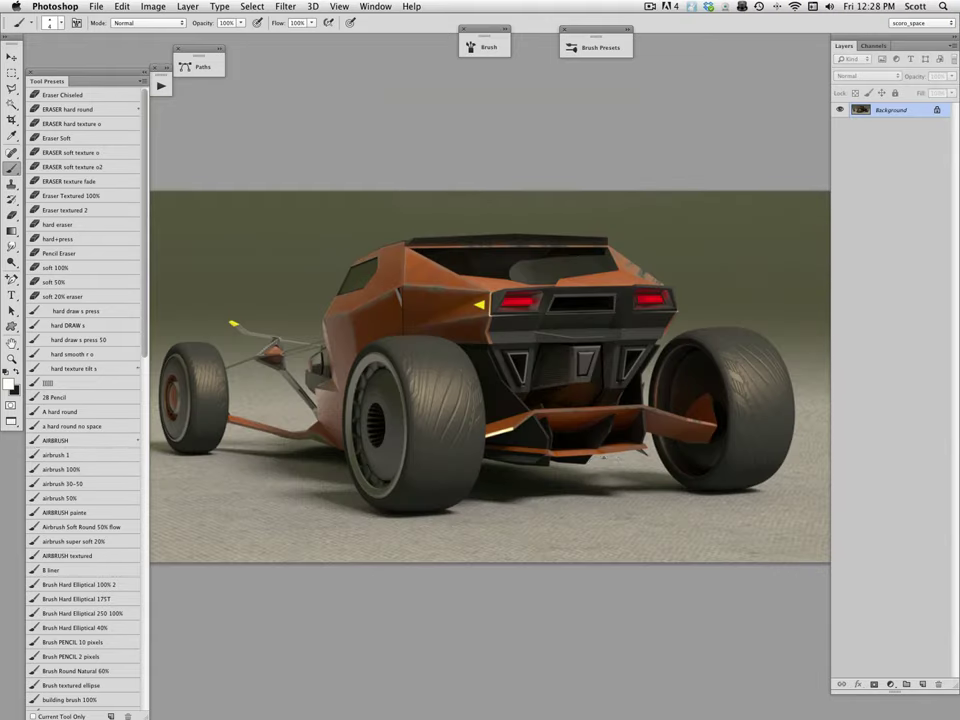
pyautogui.scroll(-3, 438, 346)
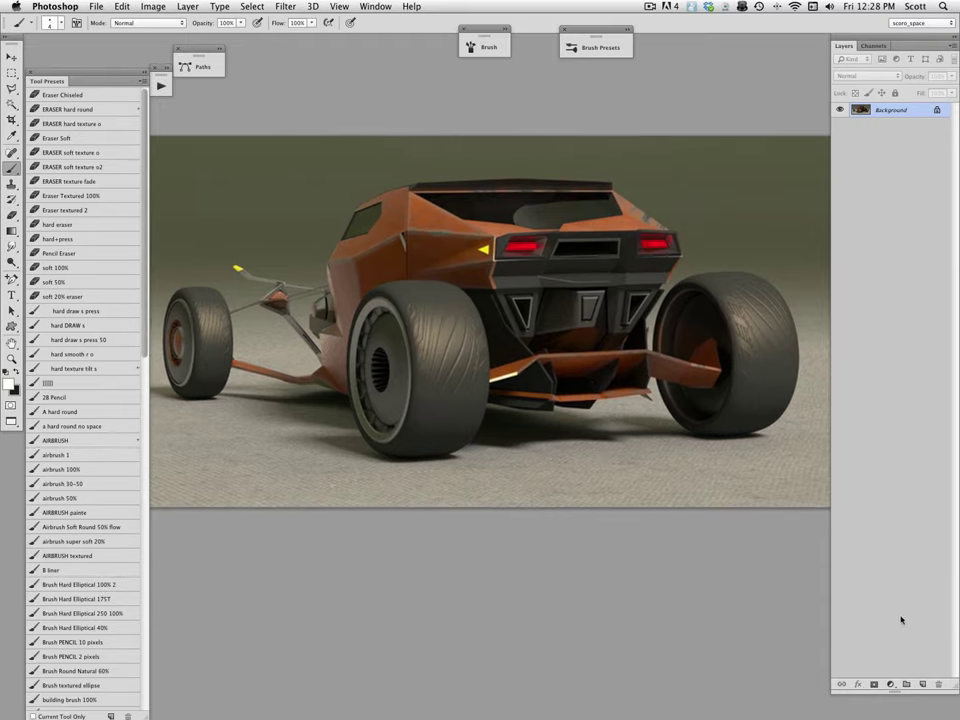
pyautogui.click(922, 684)
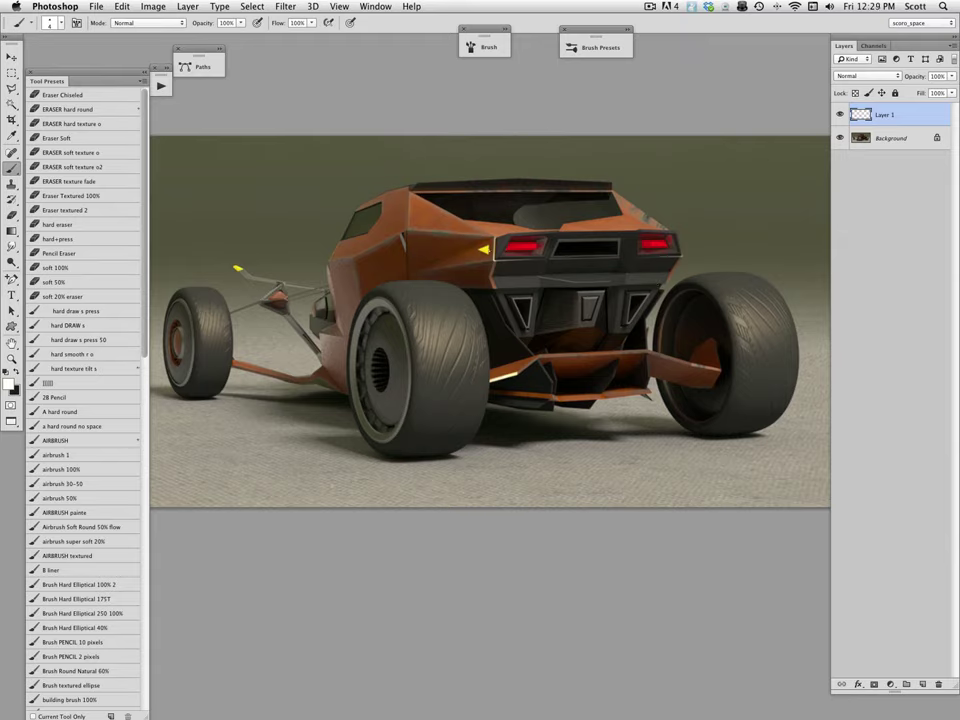
# Step: Circle the yellow side marker, both tail lights and the three rear vents, and cross-mark the vents
pyautogui.moveTo(482, 236); pyautogui.dragTo(517, 236)
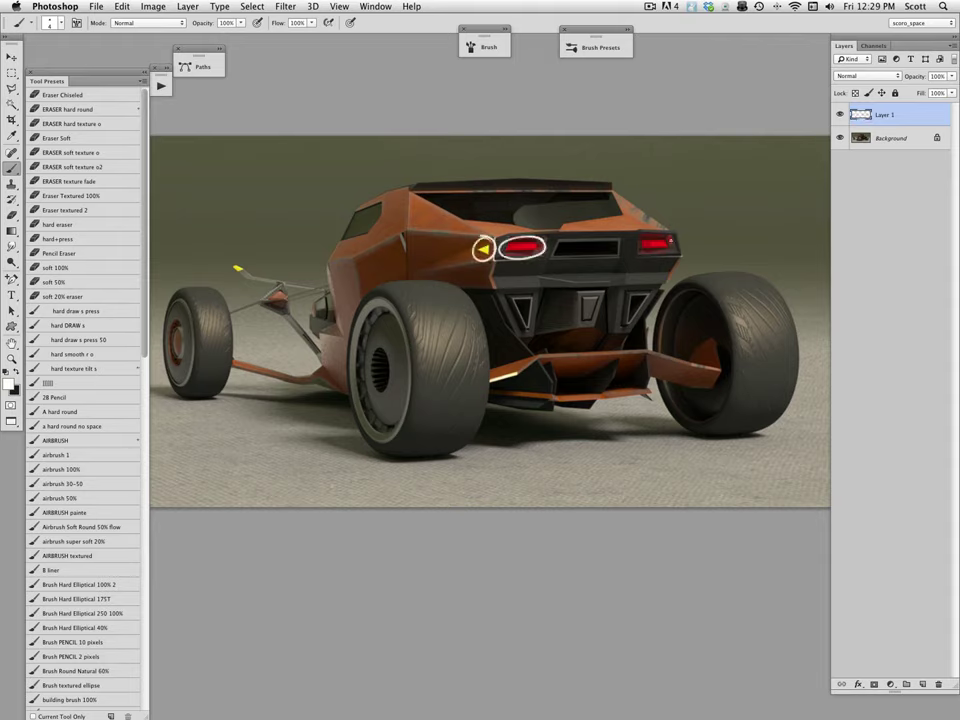
pyautogui.moveTo(637, 240); pyautogui.dragTo(638, 242)
pyautogui.moveTo(522, 294); pyautogui.dragTo(519, 336)
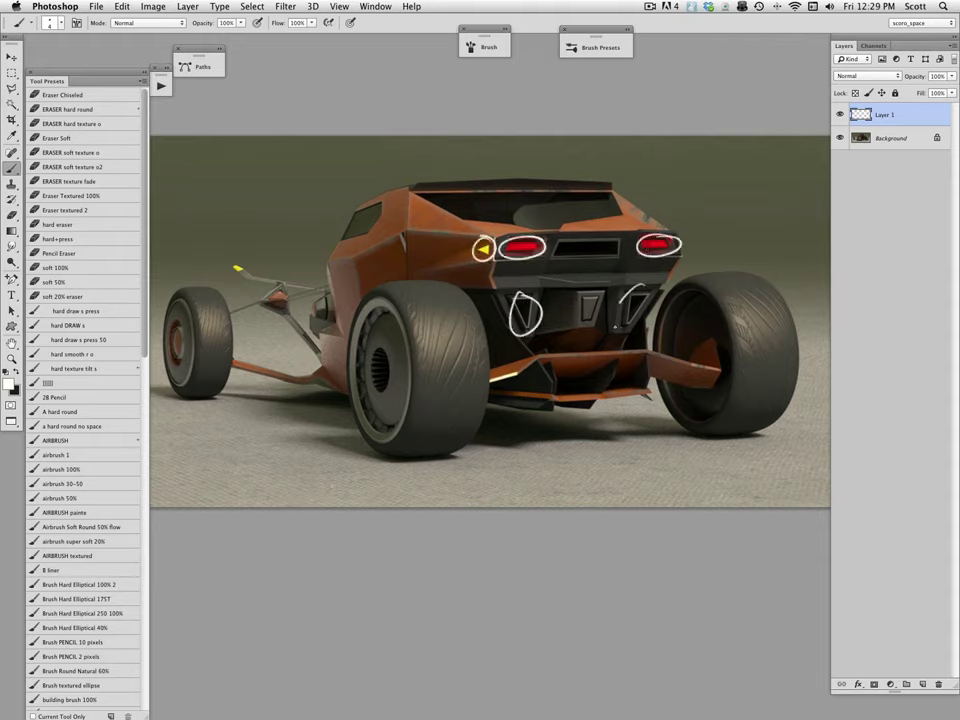
pyautogui.moveTo(648, 286); pyautogui.dragTo(640, 288)
pyautogui.moveTo(540, 295)
pyautogui.mouseDown()
pyautogui.moveTo(594, 338)
pyautogui.moveTo(598, 296)
pyautogui.mouseUp()
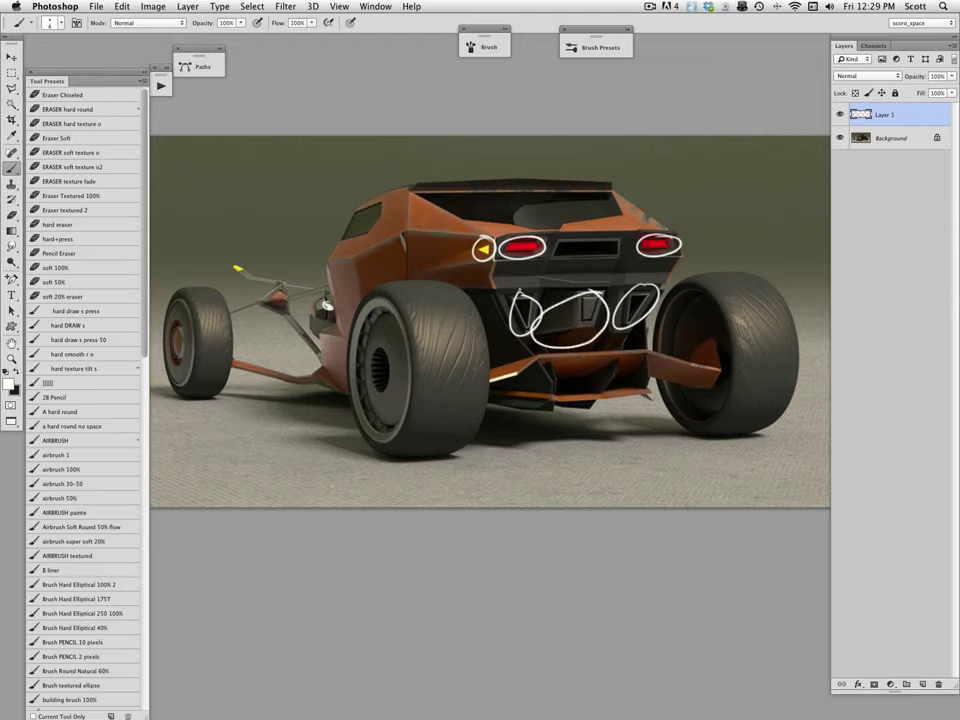
pyautogui.moveTo(597, 290)
pyautogui.mouseDown()
pyautogui.moveTo(554, 317)
pyautogui.moveTo(603, 296)
pyautogui.mouseUp()
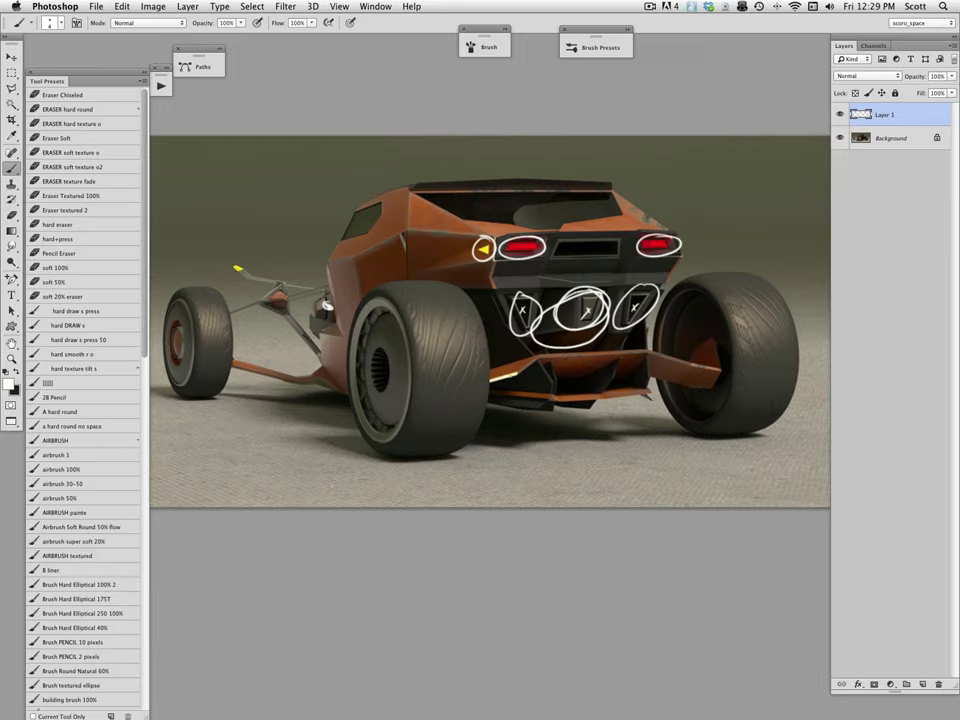
# Step: Trace the upper edge of the orange rear bumper between the wheels and the lower diffuser edge beneath it
pyautogui.moveTo(514, 375)
pyautogui.mouseDown()
pyautogui.moveTo(622, 357)
pyautogui.moveTo(720, 372)
pyautogui.mouseUp()
pyautogui.moveTo(475, 392)
pyautogui.mouseDown()
pyautogui.moveTo(555, 357)
pyautogui.moveTo(709, 368)
pyautogui.mouseUp()
pyautogui.moveTo(650, 391); pyautogui.dragTo(508, 397)
pyautogui.moveTo(508, 397); pyautogui.dragTo(648, 391)
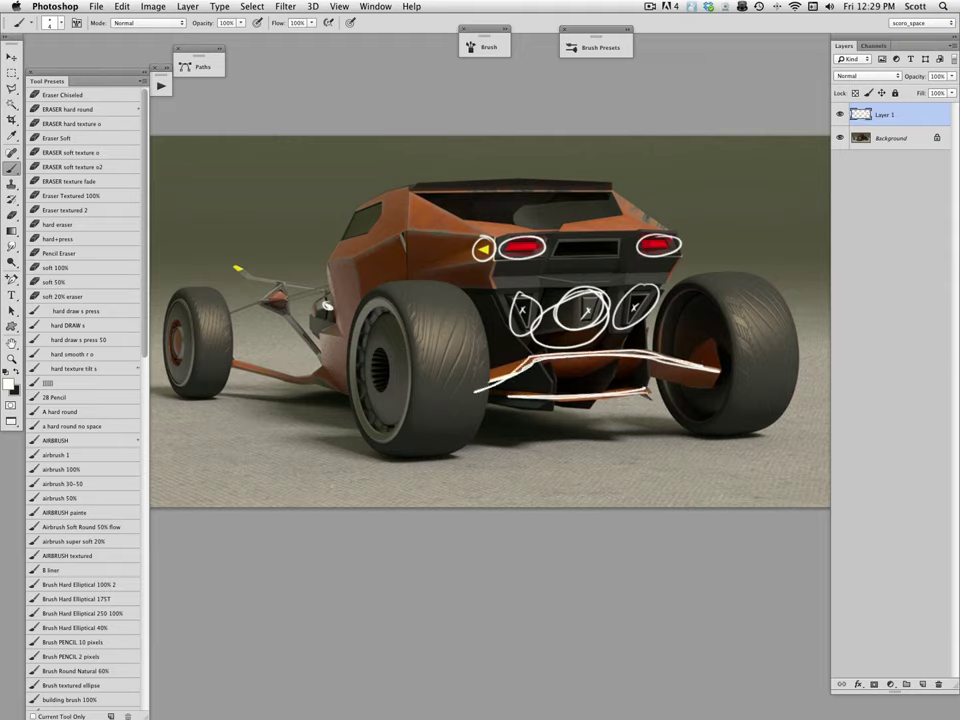
# Step: Draw the struts running from the outer vents down through the bumper, and trace the tail corner beside the yellow marker
pyautogui.moveTo(527, 352)
pyautogui.mouseDown()
pyautogui.moveTo(555, 378)
pyautogui.moveTo(549, 424)
pyautogui.mouseUp()
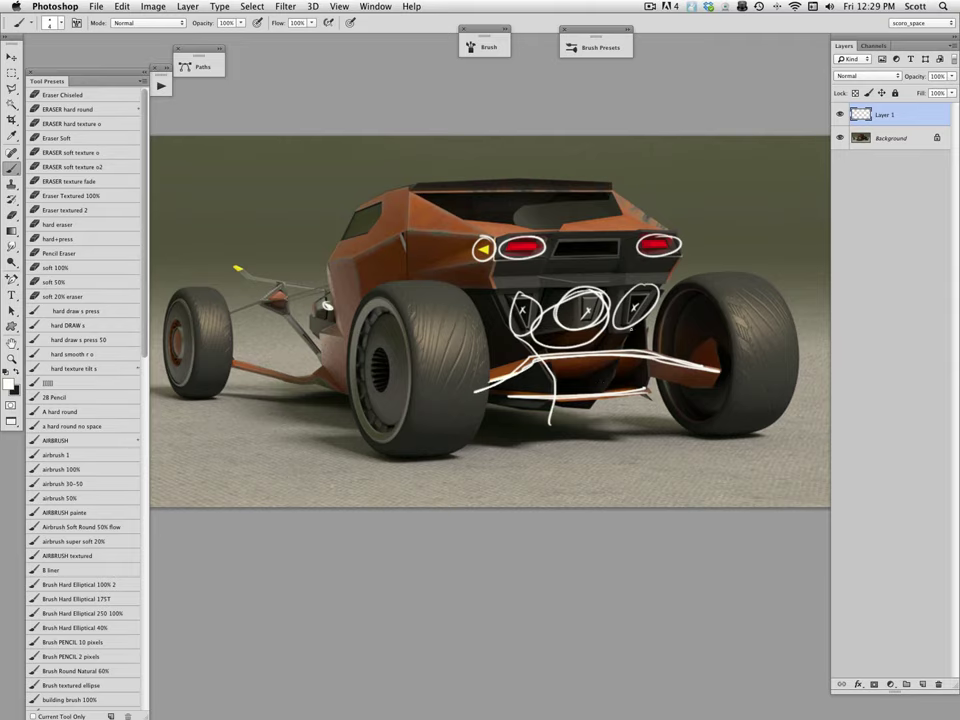
pyautogui.moveTo(643, 322); pyautogui.dragTo(639, 397)
pyautogui.moveTo(638, 325); pyautogui.dragTo(598, 404)
pyautogui.moveTo(537, 345); pyautogui.dragTo(551, 404)
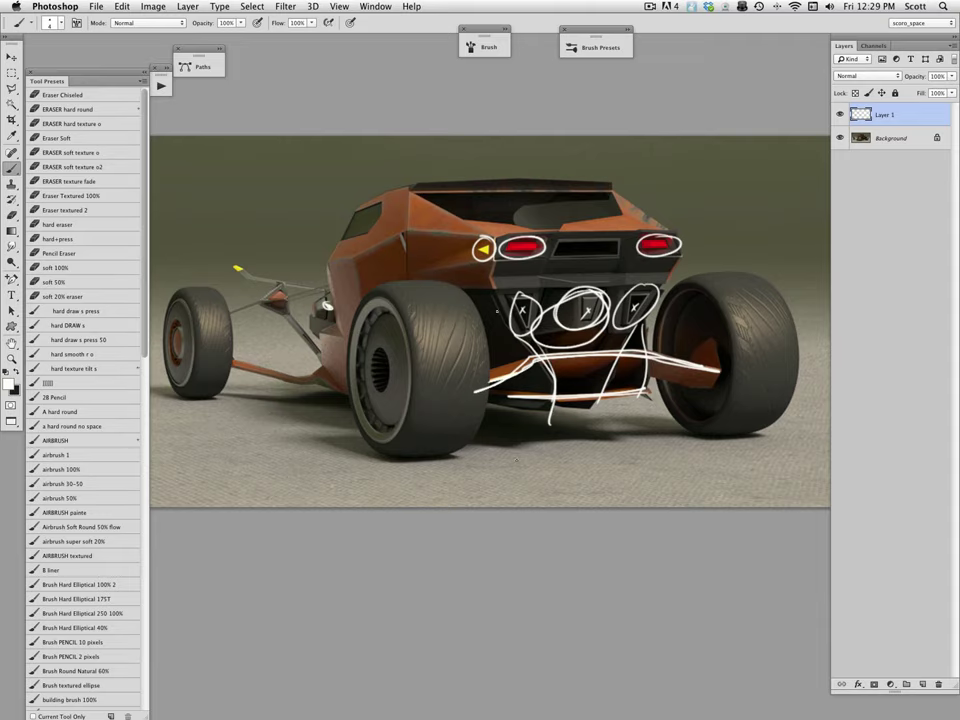
pyautogui.moveTo(487, 297); pyautogui.dragTo(516, 342)
pyautogui.moveTo(460, 289)
pyautogui.mouseDown()
pyautogui.moveTo(495, 290)
pyautogui.moveTo(519, 234)
pyautogui.mouseUp()
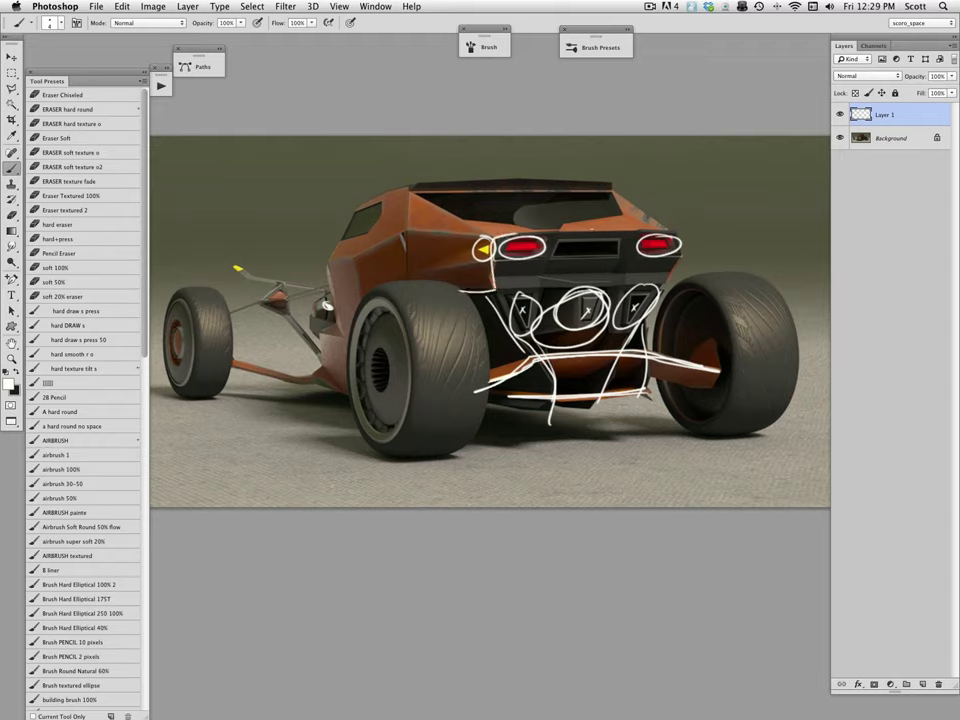
# Step: Hide the first markup layer and outline the black rear fascia around the tail lights on a new layer
pyautogui.click(840, 115)
pyautogui.press('super+shift+alt+n')
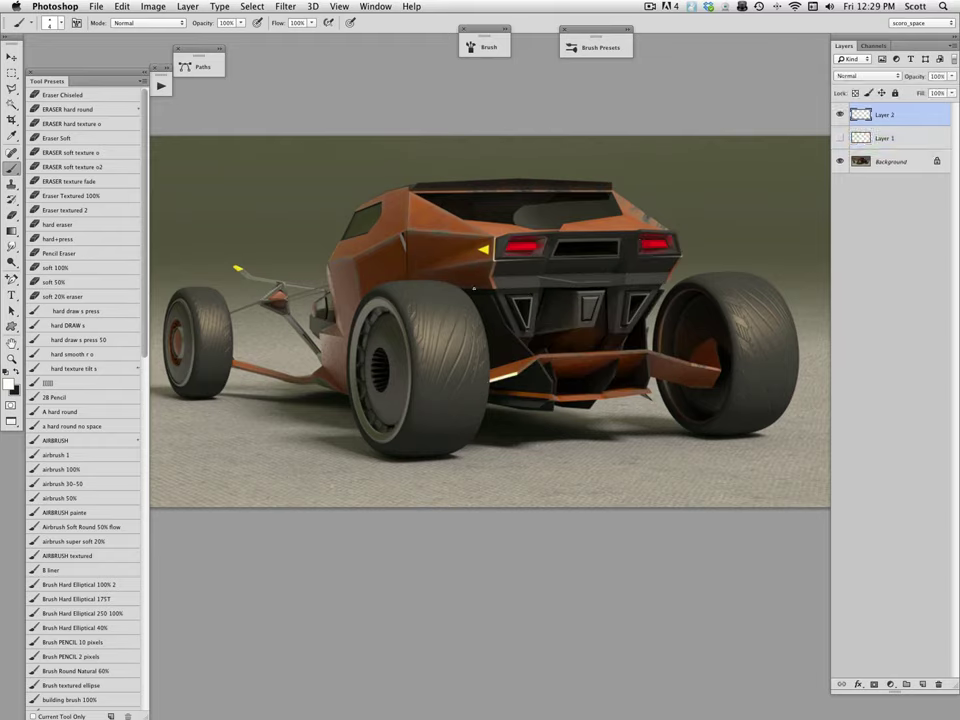
pyautogui.moveTo(474, 288)
pyautogui.mouseDown()
pyautogui.moveTo(509, 287)
pyautogui.moveTo(489, 250)
pyautogui.moveTo(495, 237)
pyautogui.moveTo(678, 236)
pyautogui.moveTo(641, 345)
pyautogui.moveTo(449, 288)
pyautogui.moveTo(494, 292)
pyautogui.moveTo(429, 290)
pyautogui.mouseUp()
pyautogui.moveTo(429, 290)
pyautogui.mouseDown()
pyautogui.moveTo(653, 233)
pyautogui.moveTo(656, 280)
pyautogui.mouseUp()
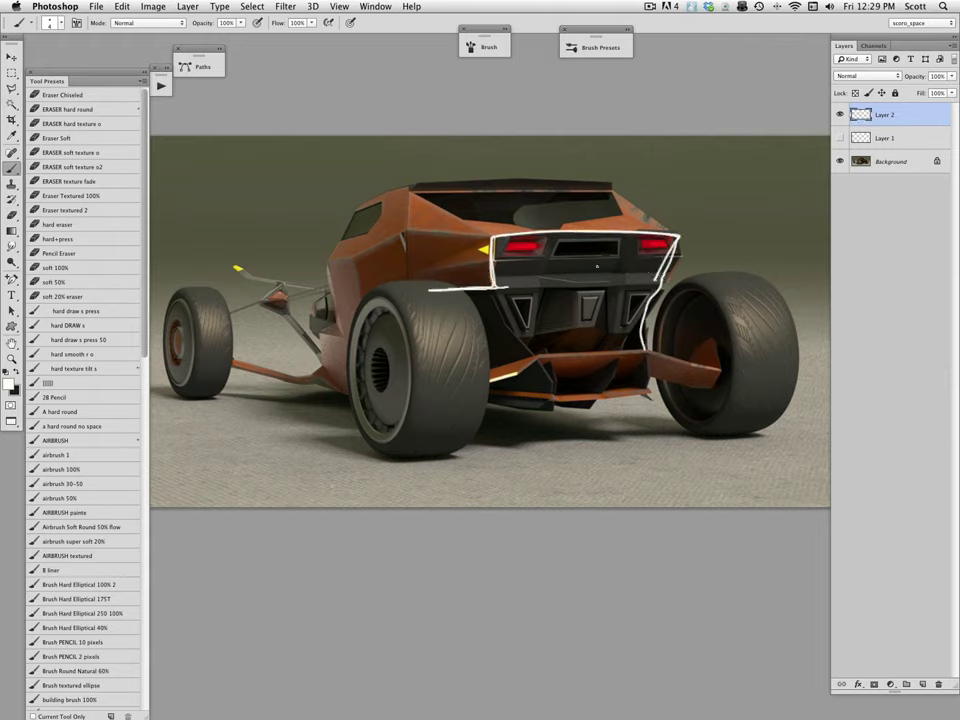
pyautogui.moveTo(493, 238)
pyautogui.mouseDown()
pyautogui.moveTo(523, 234)
pyautogui.moveTo(657, 281)
pyautogui.mouseUp()
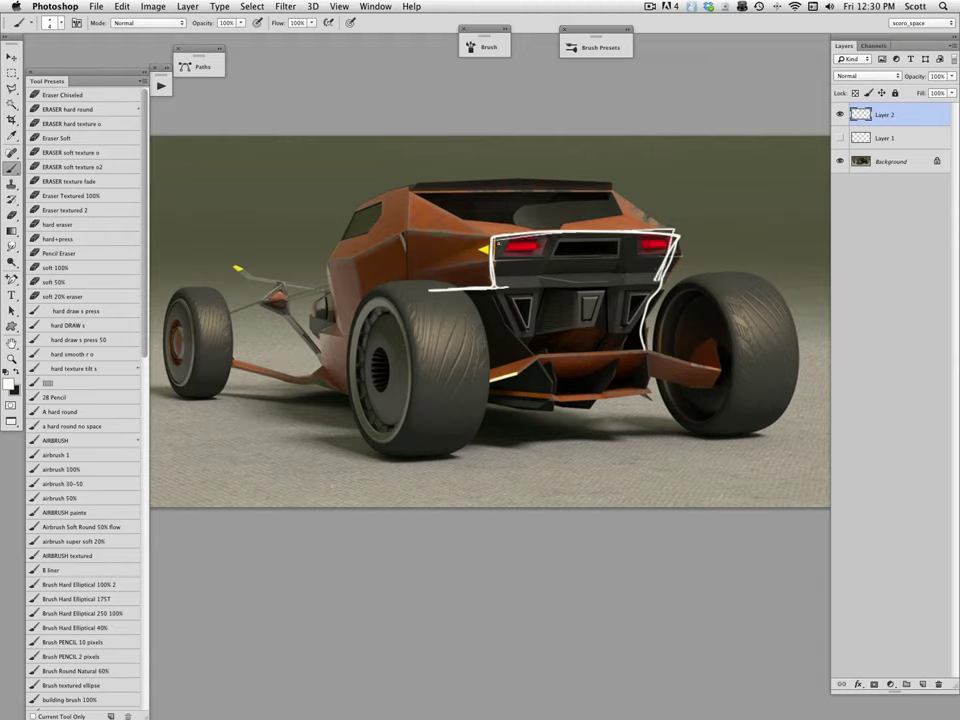
pyautogui.moveTo(494, 239); pyautogui.dragTo(496, 274)
# Step: Loop the tail lights, outer vents and near rear tyre, and draw a large circle around the front suspension
pyautogui.moveTo(528, 241); pyautogui.dragTo(530, 243)
pyautogui.moveTo(523, 304); pyautogui.dragTo(527, 314)
pyautogui.moveTo(656, 241); pyautogui.dragTo(657, 243)
pyautogui.moveTo(635, 305); pyautogui.dragTo(630, 316)
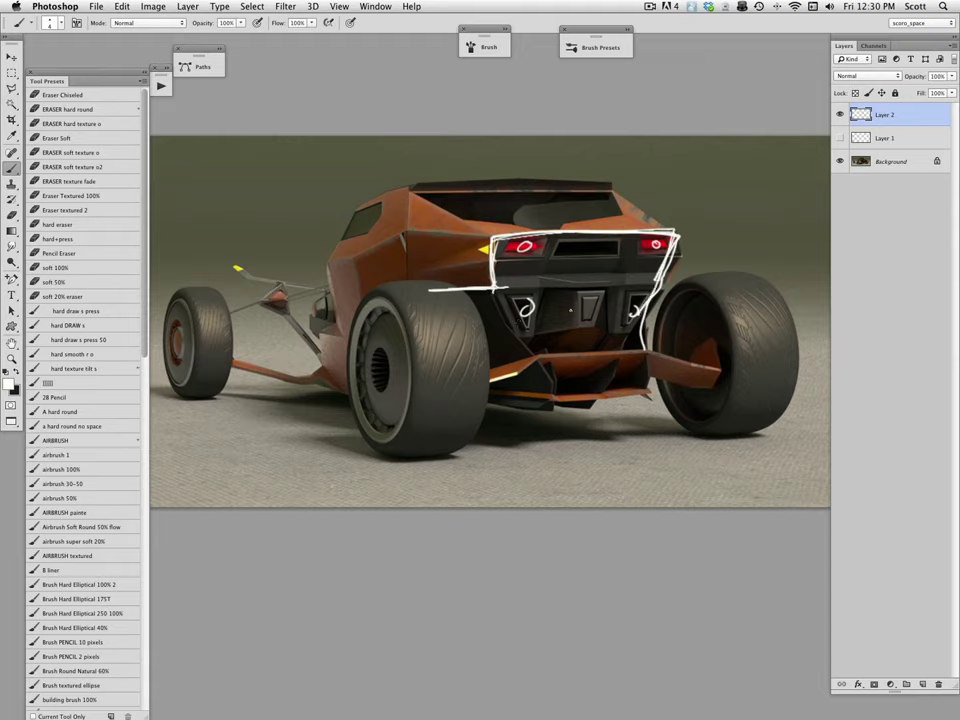
pyautogui.moveTo(494, 293); pyautogui.dragTo(514, 325)
pyautogui.moveTo(445, 347); pyautogui.dragTo(442, 360)
pyautogui.moveTo(295, 227)
pyautogui.mouseDown()
pyautogui.moveTo(235, 376)
pyautogui.moveTo(265, 223)
pyautogui.mouseUp()
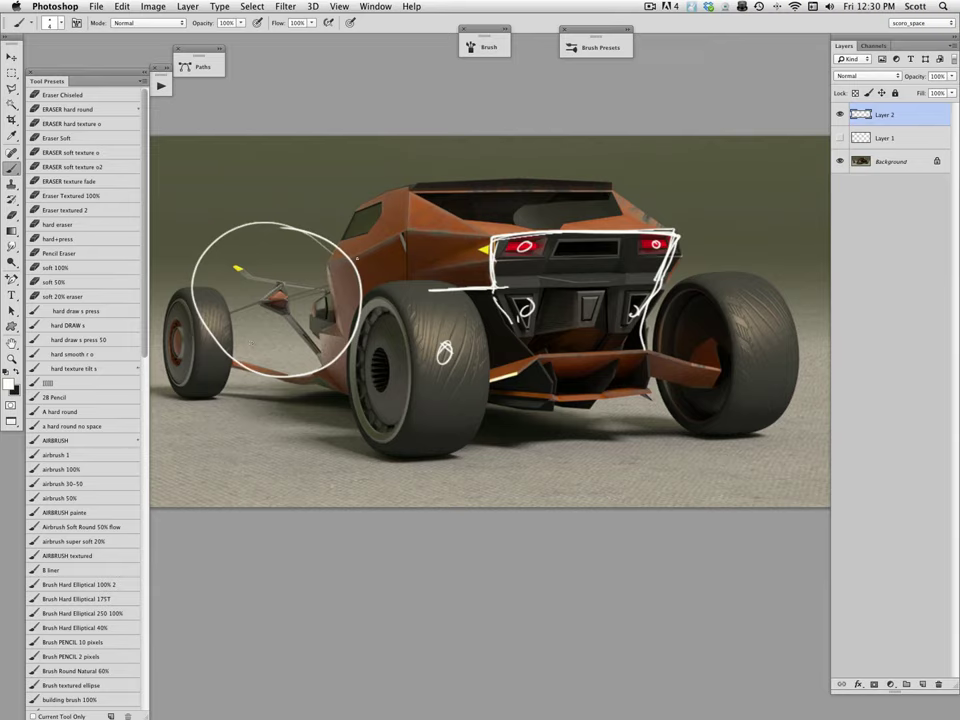
# Step: Hide the fascia markup and, on a new layer, draw arrows toward the cabin and body side plus a circled question mark
pyautogui.click(840, 114)
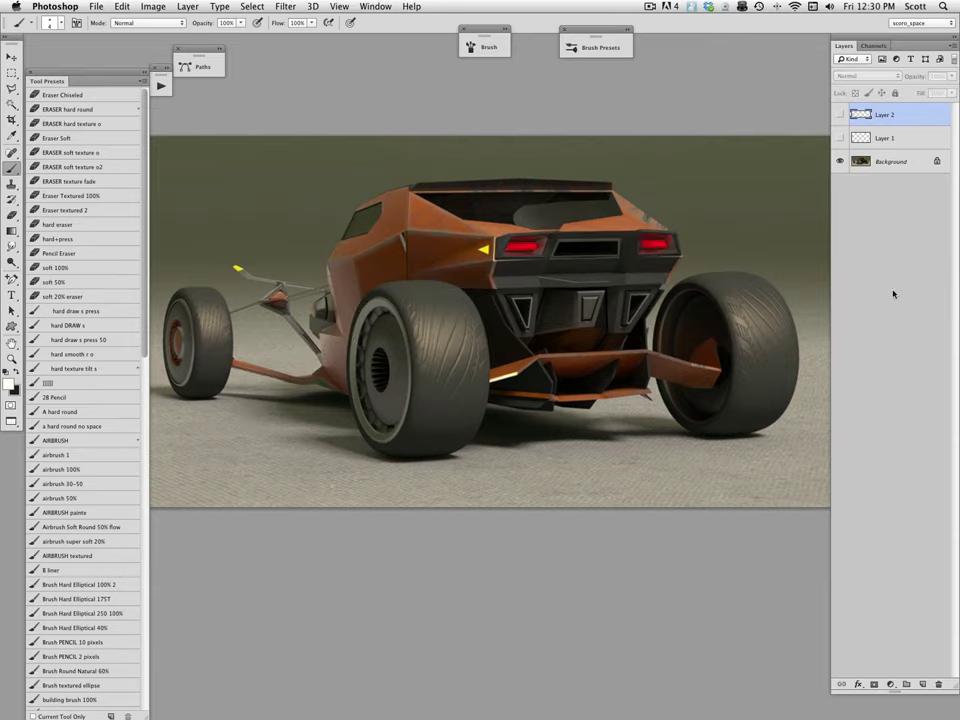
pyautogui.click(922, 685)
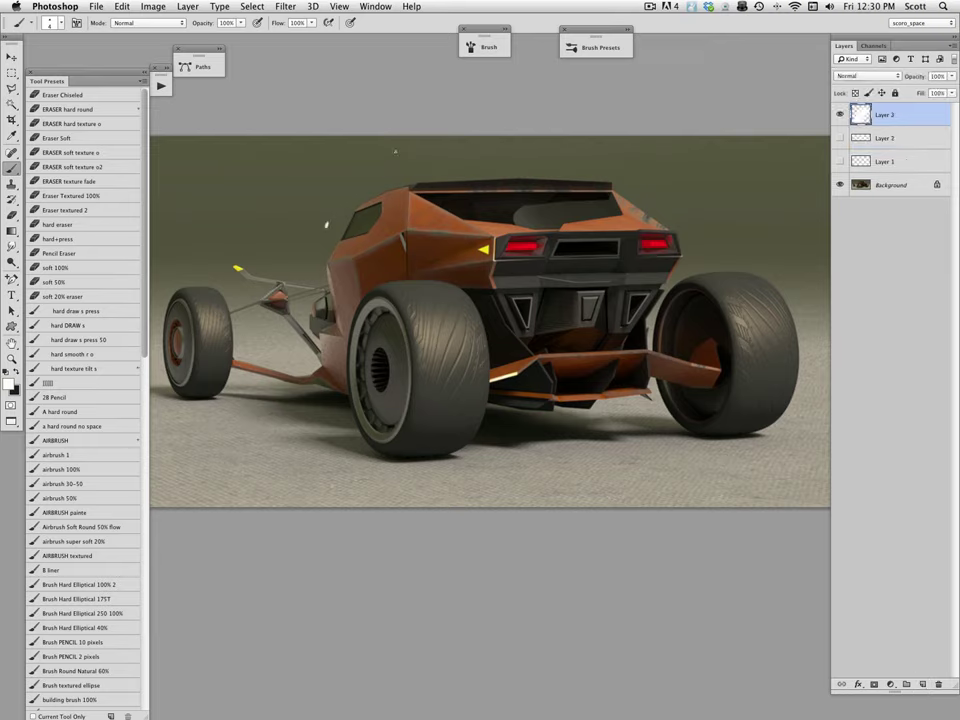
pyautogui.moveTo(398, 150)
pyautogui.mouseDown()
pyautogui.moveTo(348, 204)
pyautogui.moveTo(357, 190)
pyautogui.mouseUp()
pyautogui.moveTo(365, 263)
pyautogui.mouseDown()
pyautogui.moveTo(359, 274)
pyautogui.moveTo(333, 261)
pyautogui.moveTo(362, 276)
pyautogui.mouseUp()
pyautogui.moveTo(297, 244)
pyautogui.mouseDown()
pyautogui.moveTo(302, 256)
pyautogui.moveTo(330, 248)
pyautogui.mouseUp()
pyautogui.click(304, 264)
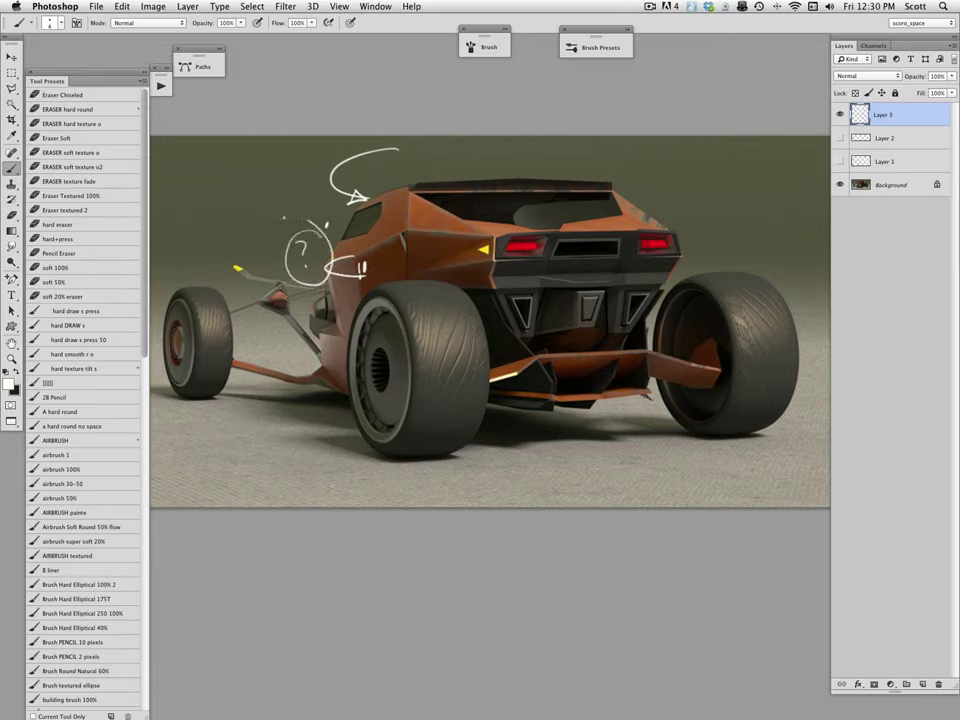
# Step: Hide the arrow markup and, on a new layer, trace the front suspension arms and headlight stalk and circle the assembly
pyautogui.click(840, 115)
pyautogui.click(922, 685)
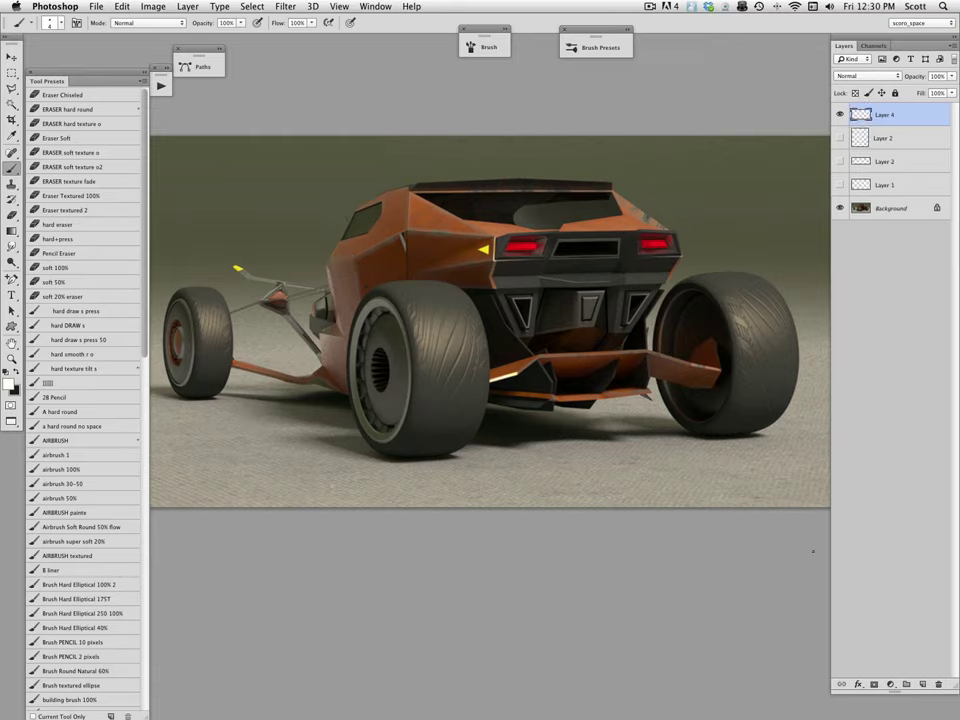
pyautogui.moveTo(230, 315)
pyautogui.mouseDown()
pyautogui.moveTo(284, 285)
pyautogui.moveTo(286, 311)
pyautogui.mouseUp()
pyautogui.moveTo(261, 301)
pyautogui.mouseDown()
pyautogui.moveTo(296, 316)
pyautogui.moveTo(320, 284)
pyautogui.moveTo(283, 287)
pyautogui.moveTo(328, 291)
pyautogui.mouseUp()
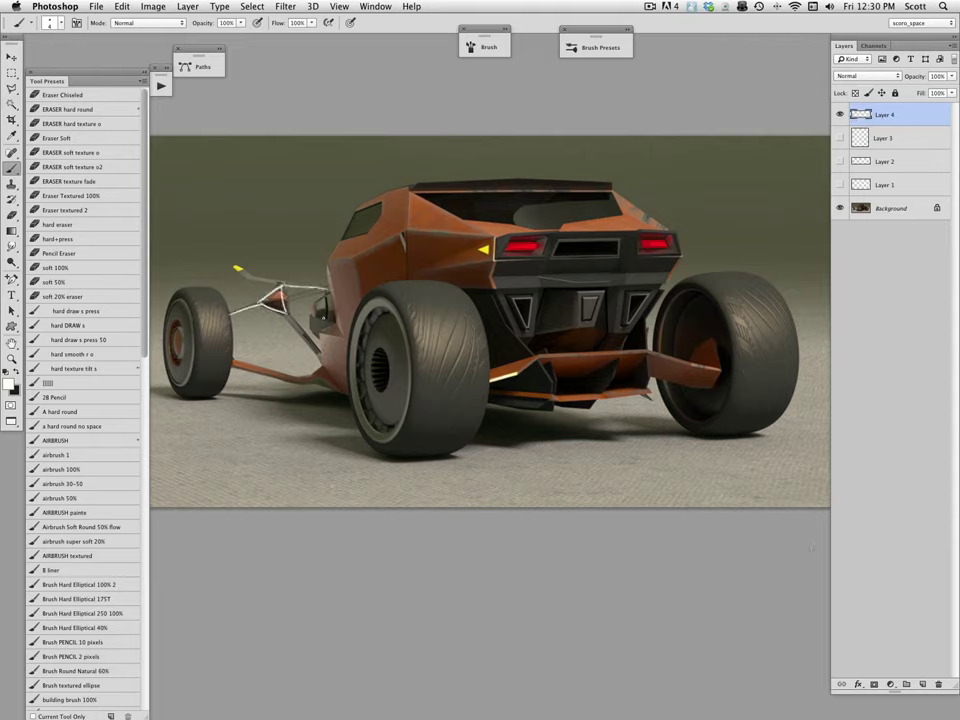
pyautogui.moveTo(245, 272)
pyautogui.mouseDown()
pyautogui.moveTo(308, 280)
pyautogui.moveTo(325, 357)
pyautogui.mouseUp()
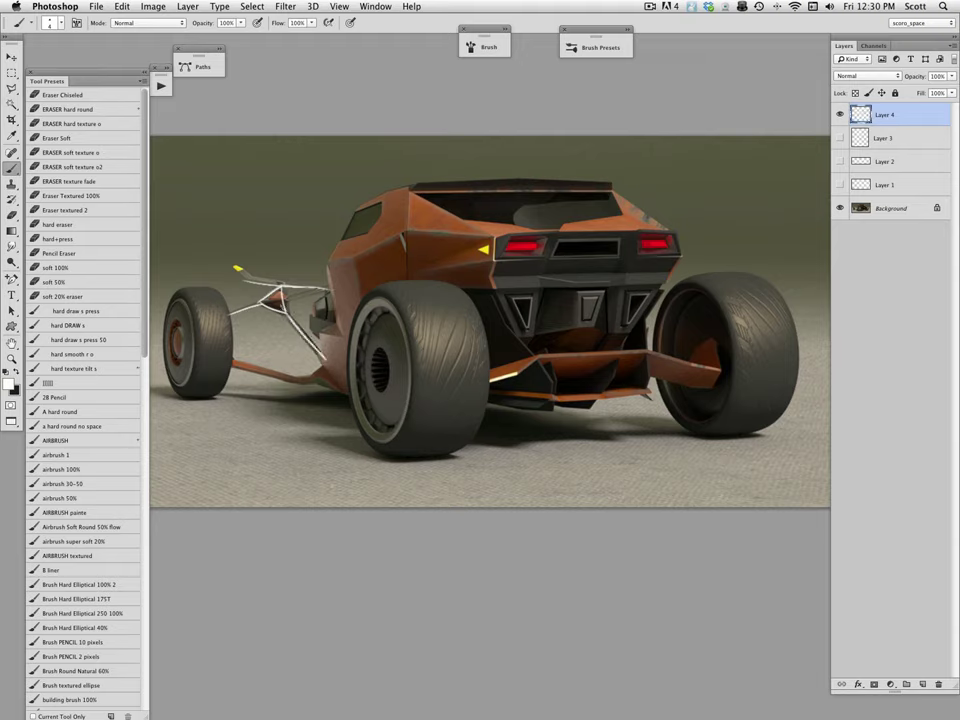
pyautogui.moveTo(243, 309); pyautogui.dragTo(340, 283)
pyautogui.moveTo(284, 301); pyautogui.dragTo(336, 287)
pyautogui.moveTo(233, 269)
pyautogui.mouseDown()
pyautogui.moveTo(266, 284)
pyautogui.moveTo(338, 291)
pyautogui.mouseUp()
pyautogui.moveTo(332, 238)
pyautogui.mouseDown()
pyautogui.moveTo(197, 321)
pyautogui.moveTo(205, 300)
pyautogui.mouseUp()
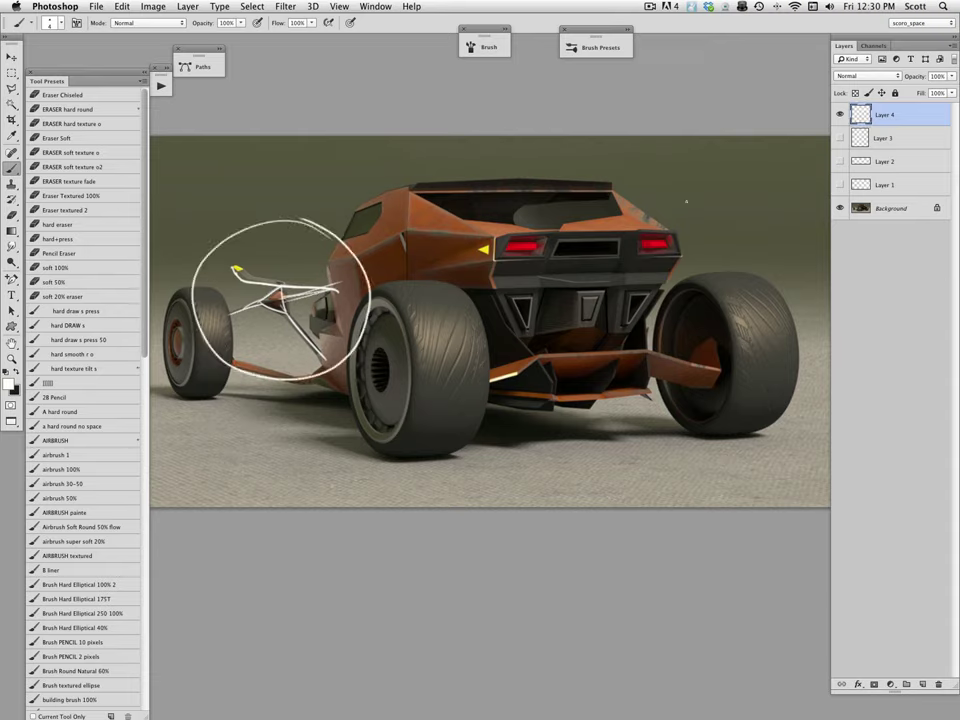
# Step: Hide the suspension markup and, on a new layer, paint over the front suspension using the Brush Hard Elliptical 250 100% preset
pyautogui.click(840, 115)
pyautogui.click(922, 685)
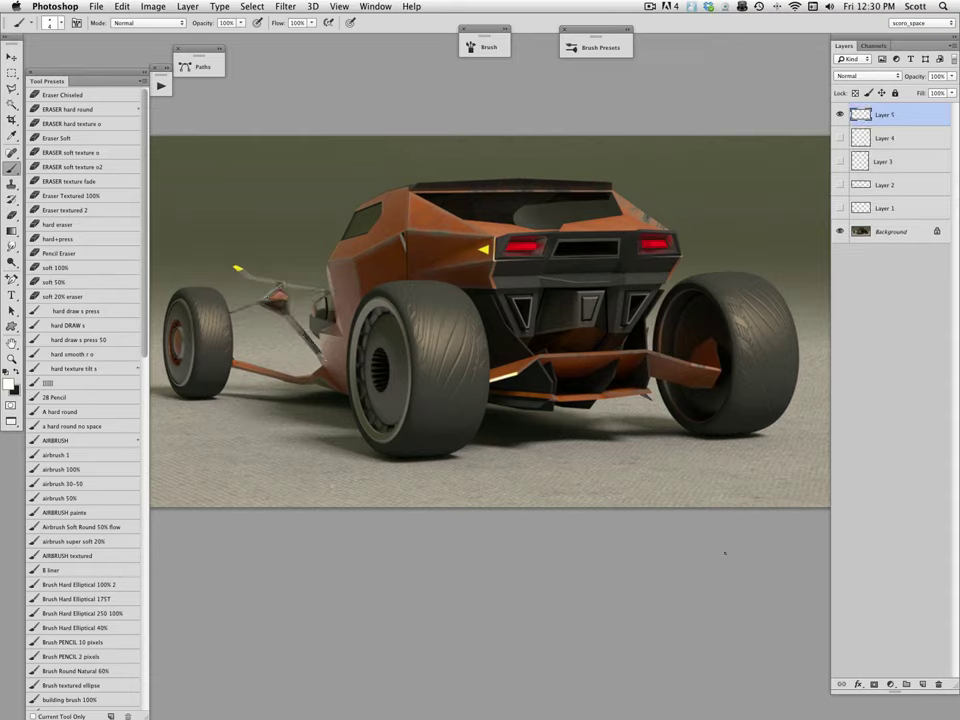
pyautogui.click(122, 615)
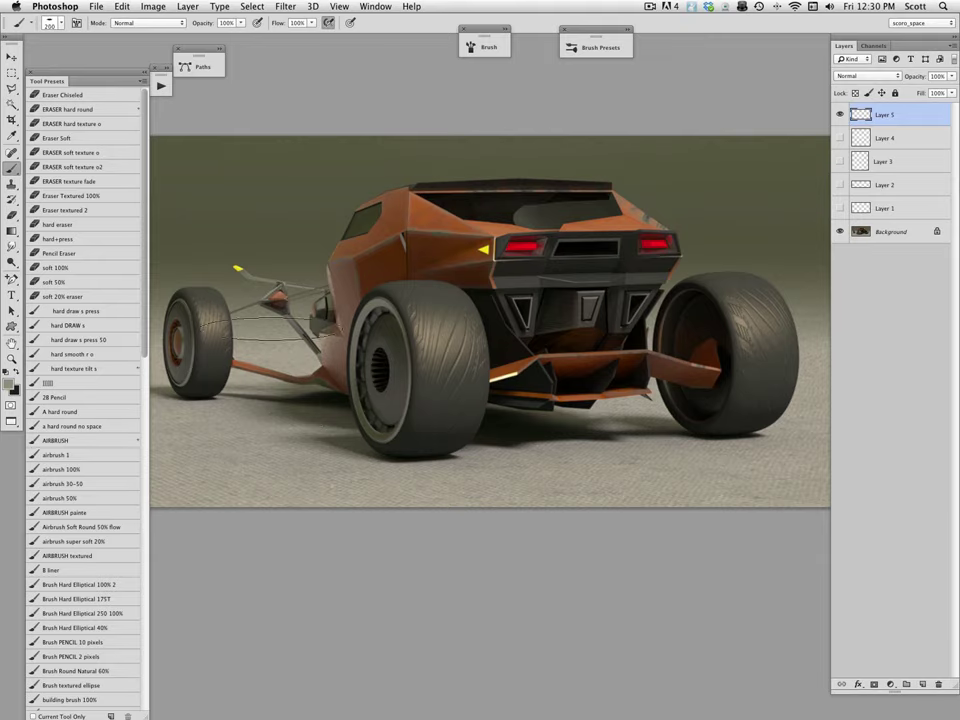
pyautogui.press('[')
pyautogui.press('[')
pyautogui.press('[')
pyautogui.press('[')
pyautogui.press('[')
pyautogui.press('[')
pyautogui.press('[')
pyautogui.moveTo(258, 279)
pyautogui.mouseDown()
pyautogui.moveTo(258, 320)
pyautogui.moveTo(250, 265)
pyautogui.moveTo(252, 300)
pyautogui.moveTo(288, 301)
pyautogui.moveTo(286, 348)
pyautogui.moveTo(288, 328)
pyautogui.moveTo(297, 352)
pyautogui.moveTo(287, 315)
pyautogui.moveTo(303, 278)
pyautogui.moveTo(283, 312)
pyautogui.mouseUp()
# Step: Blend the painted-out suspension area into the backdrop with a size 50 brush and colours sampled from the surroundings
pyautogui.press('[')
pyautogui.press('[')
pyautogui.keyDown('alt'); pyautogui.click(296, 296); pyautogui.keyUp('alt')
pyautogui.keyDown('alt'); pyautogui.click(270, 264); pyautogui.keyUp('alt')
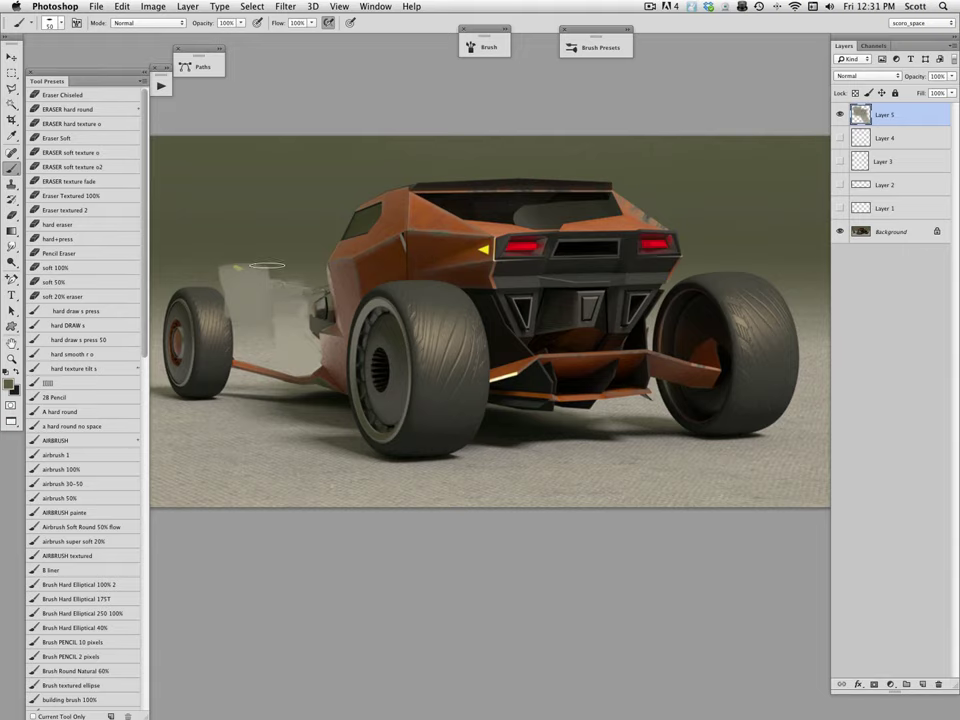
pyautogui.moveTo(267, 266)
pyautogui.mouseDown()
pyautogui.moveTo(228, 261)
pyautogui.moveTo(250, 291)
pyautogui.moveTo(245, 276)
pyautogui.moveTo(239, 292)
pyautogui.moveTo(243, 265)
pyautogui.moveTo(277, 274)
pyautogui.moveTo(292, 292)
pyautogui.moveTo(287, 308)
pyautogui.moveTo(300, 298)
pyautogui.moveTo(306, 263)
pyautogui.moveTo(295, 287)
pyautogui.moveTo(309, 289)
pyautogui.moveTo(276, 303)
pyautogui.moveTo(284, 273)
pyautogui.moveTo(278, 307)
pyautogui.moveTo(265, 272)
pyautogui.moveTo(245, 278)
pyautogui.moveTo(244, 296)
pyautogui.moveTo(244, 259)
pyautogui.moveTo(226, 274)
pyautogui.moveTo(259, 277)
pyautogui.moveTo(278, 299)
pyautogui.moveTo(246, 284)
pyautogui.moveTo(285, 330)
pyautogui.moveTo(283, 392)
pyautogui.moveTo(203, 344)
pyautogui.moveTo(300, 315)
pyautogui.mouseUp()
pyautogui.keyDown('alt'); pyautogui.click(267, 298); pyautogui.keyUp('alt')
pyautogui.keyDown('alt'); pyautogui.click(288, 319); pyautogui.keyUp('alt')
pyautogui.keyDown('alt'); pyautogui.click(304, 267); pyautogui.keyUp('alt')
pyautogui.keyDown('alt'); pyautogui.click(285, 300); pyautogui.keyUp('alt')
pyautogui.keyDown('alt'); pyautogui.click(247, 256); pyautogui.keyUp('alt')
pyautogui.keyDown('alt'); pyautogui.click(279, 298); pyautogui.keyUp('alt')
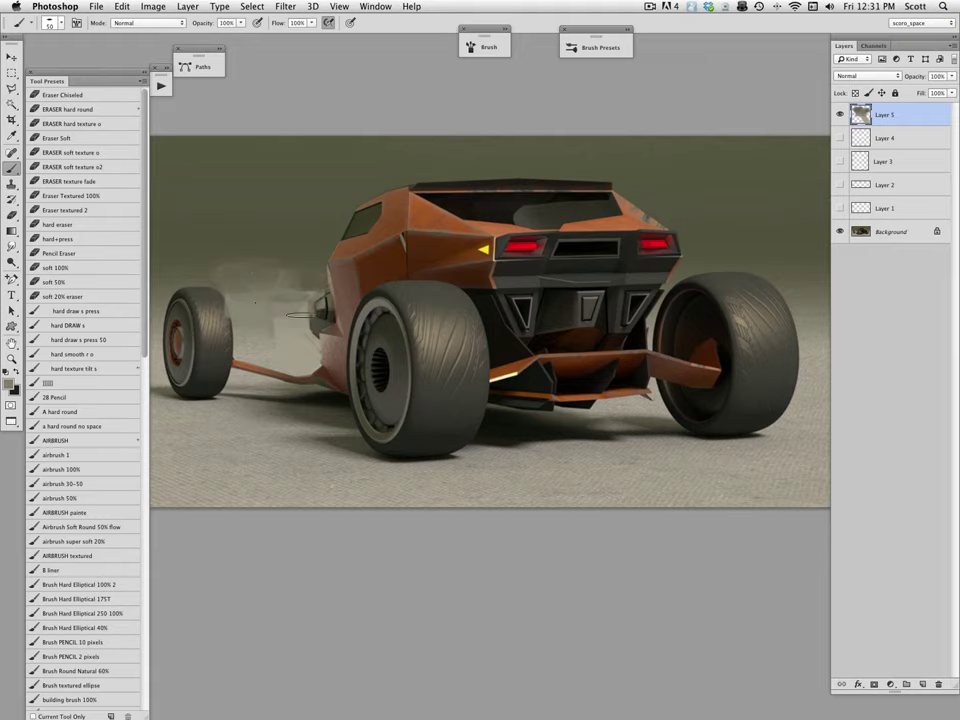
# Step: Compare the car with and without the painted-out suspension, leaving the paint-over layer hidden
pyautogui.click(840, 115)
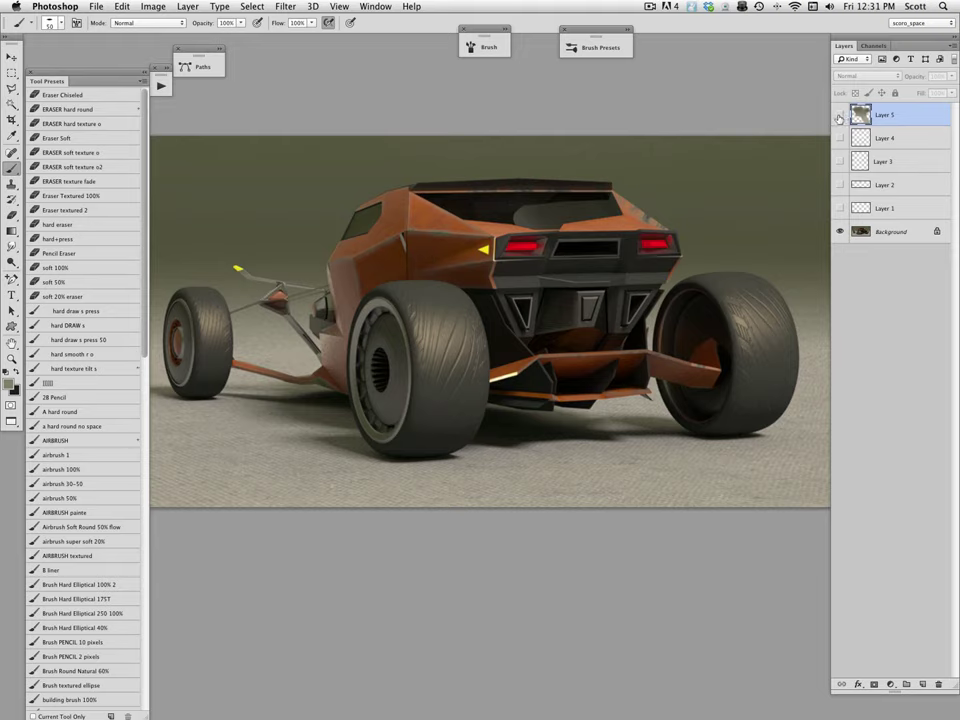
pyautogui.click(840, 116)
pyautogui.click(839, 117)
# Step: On a new layer, mark the notch at the rear end of the shoulder crease using the hard DRAW s preset
pyautogui.press('super+alt+shift+n')
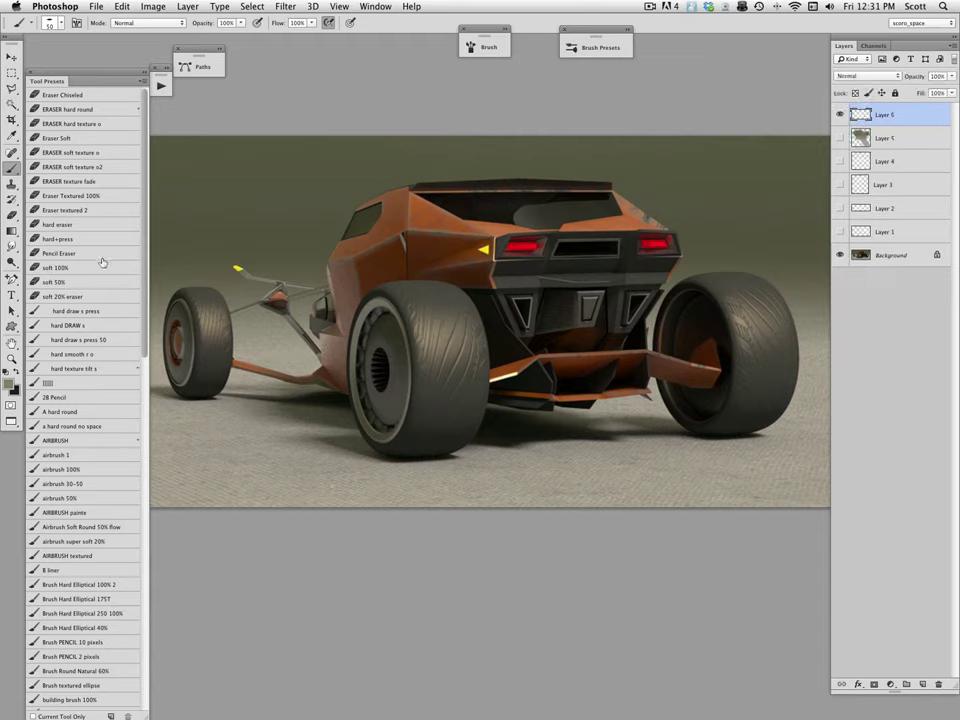
pyautogui.click(97, 325)
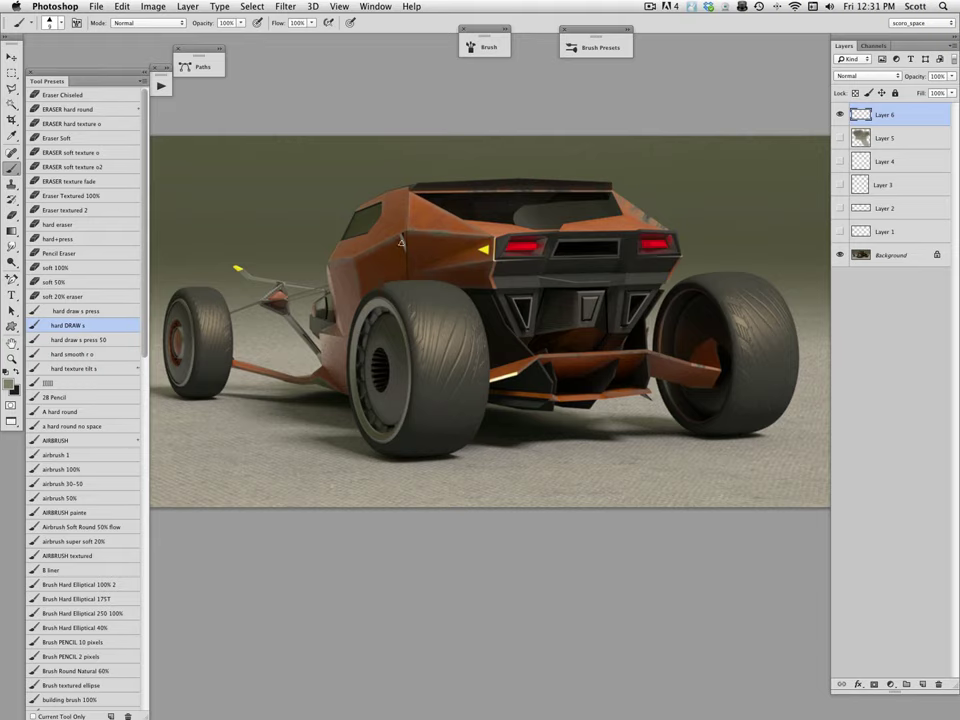
pyautogui.press('[')
pyautogui.press('[')
pyautogui.press('[')
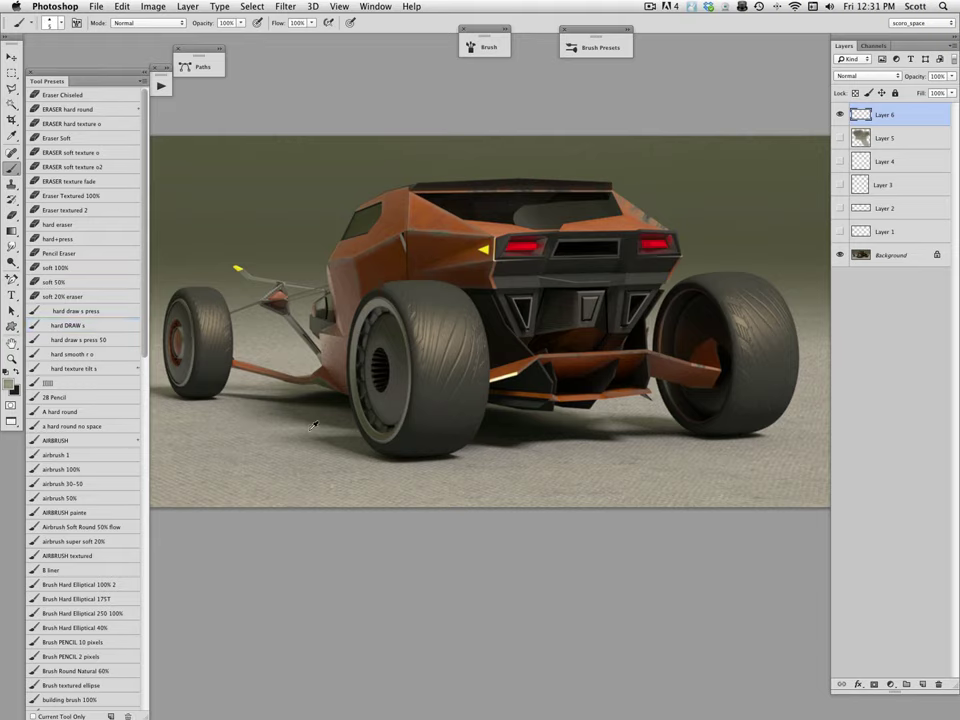
pyautogui.moveTo(403, 238); pyautogui.dragTo(407, 252)
# Step: Reduce the brush to size 1 and trace the cabin section from the roof edge around the door to the rear wheel
pyautogui.press('[')
pyautogui.press('[')
pyautogui.press('[')
pyautogui.press('[')
pyautogui.moveTo(411, 187); pyautogui.dragTo(406, 287)
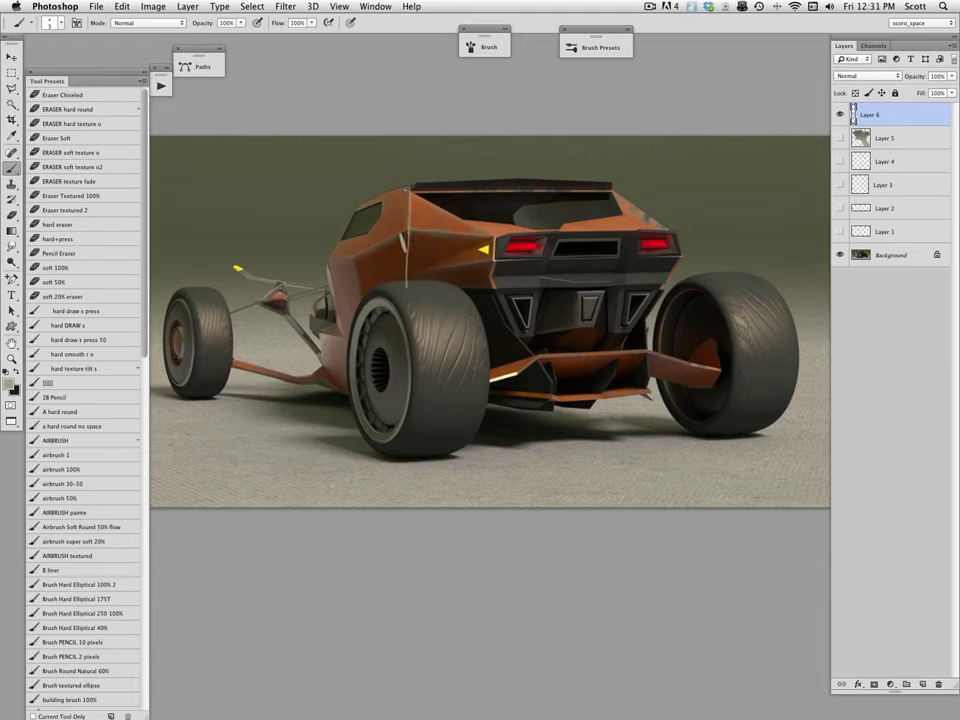
pyautogui.moveTo(388, 192)
pyautogui.mouseDown()
pyautogui.moveTo(349, 212)
pyautogui.moveTo(331, 261)
pyautogui.moveTo(347, 377)
pyautogui.mouseUp()
pyautogui.moveTo(386, 363); pyautogui.dragTo(409, 284)
pyautogui.moveTo(346, 376); pyautogui.dragTo(383, 364)
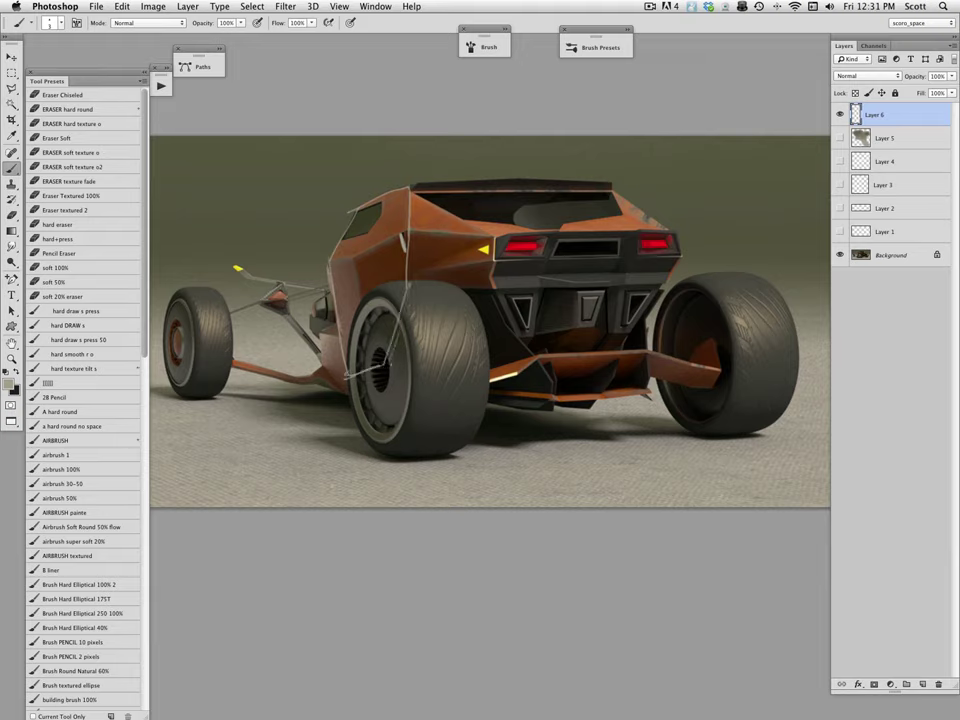
# Step: Outline the near-side tail light and the triangular vent below it
pyautogui.moveTo(514, 237)
pyautogui.mouseDown()
pyautogui.moveTo(501, 260)
pyautogui.moveTo(532, 255)
pyautogui.moveTo(548, 237)
pyautogui.mouseUp()
pyautogui.moveTo(548, 237); pyautogui.dragTo(535, 261)
pyautogui.moveTo(515, 238); pyautogui.dragTo(501, 259)
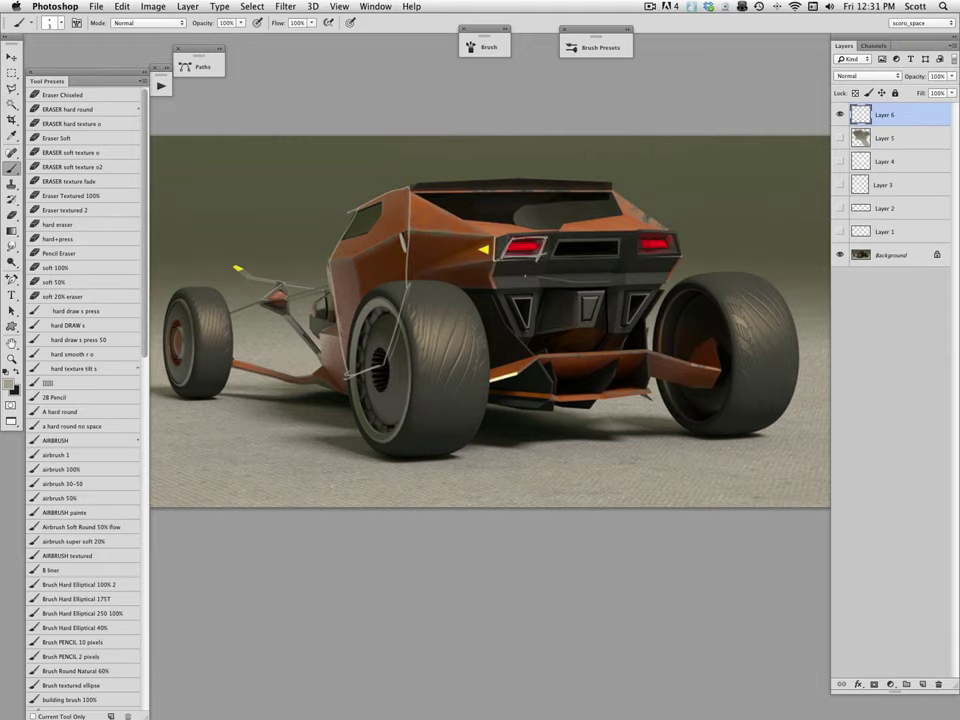
pyautogui.moveTo(513, 297)
pyautogui.mouseDown()
pyautogui.moveTo(529, 335)
pyautogui.moveTo(536, 298)
pyautogui.moveTo(525, 336)
pyautogui.mouseUp()
pyautogui.moveTo(516, 298)
pyautogui.mouseDown()
pyautogui.moveTo(535, 298)
pyautogui.moveTo(525, 325)
pyautogui.mouseUp()
pyautogui.moveTo(513, 297); pyautogui.dragTo(526, 332)
# Step: Outline the yellow side marker and draw a line from the far tail light out to a cross in the background
pyautogui.moveTo(491, 241); pyautogui.dragTo(474, 249)
pyautogui.moveTo(474, 249); pyautogui.dragTo(490, 254)
pyautogui.moveTo(682, 228); pyautogui.dragTo(727, 192)
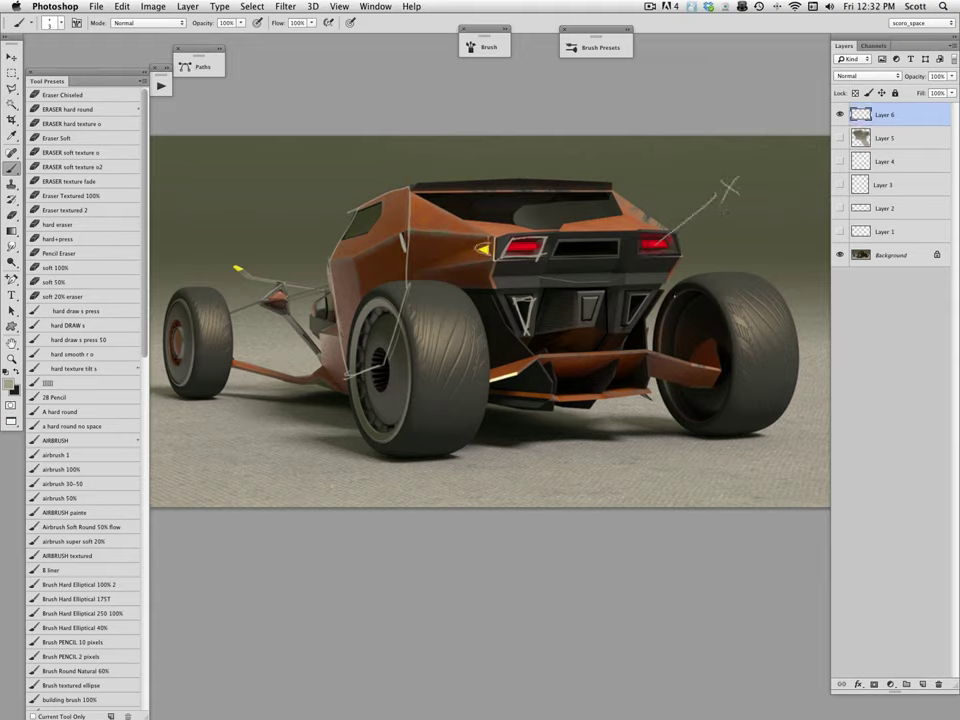
# Step: Strengthen the background cross with extra strokes in a sampled colour and close no_3_hot_rod_5.jpg without saving
pyautogui.keyDown('alt'); pyautogui.click(515, 373); pyautogui.keyUp('alt')
pyautogui.keyDown('alt'); pyautogui.click(514, 372); pyautogui.keyUp('alt')
pyautogui.keyDown('alt'); pyautogui.click(514, 371); pyautogui.keyUp('alt')
pyautogui.moveTo(721, 175); pyautogui.dragTo(739, 197)
pyautogui.moveTo(739, 175); pyautogui.dragTo(714, 210)
pyautogui.press('super+w')
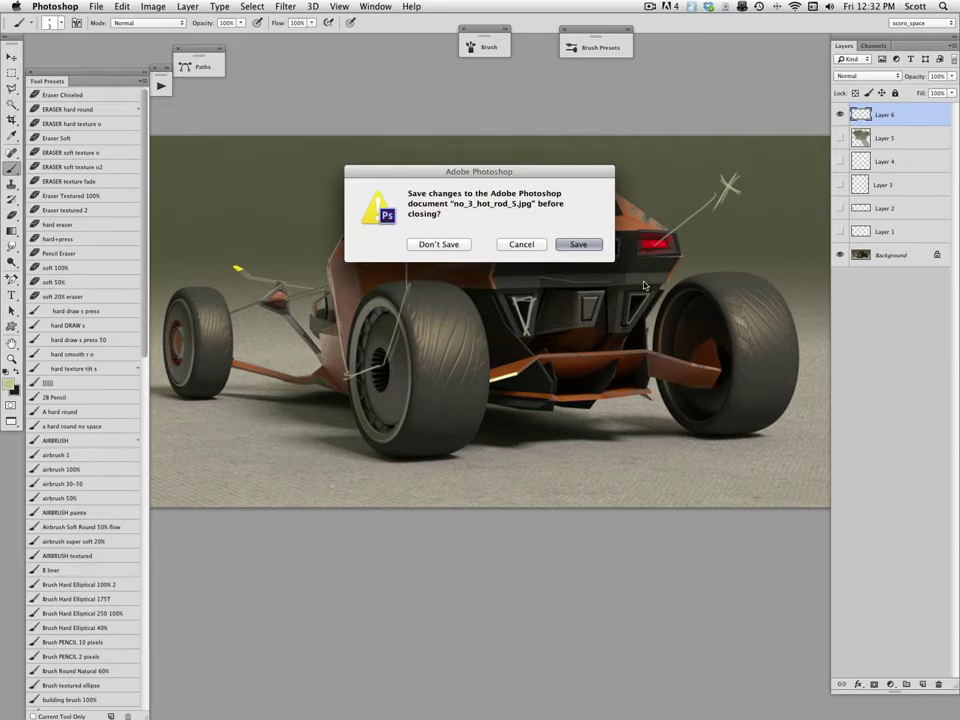
pyautogui.click(437, 245)
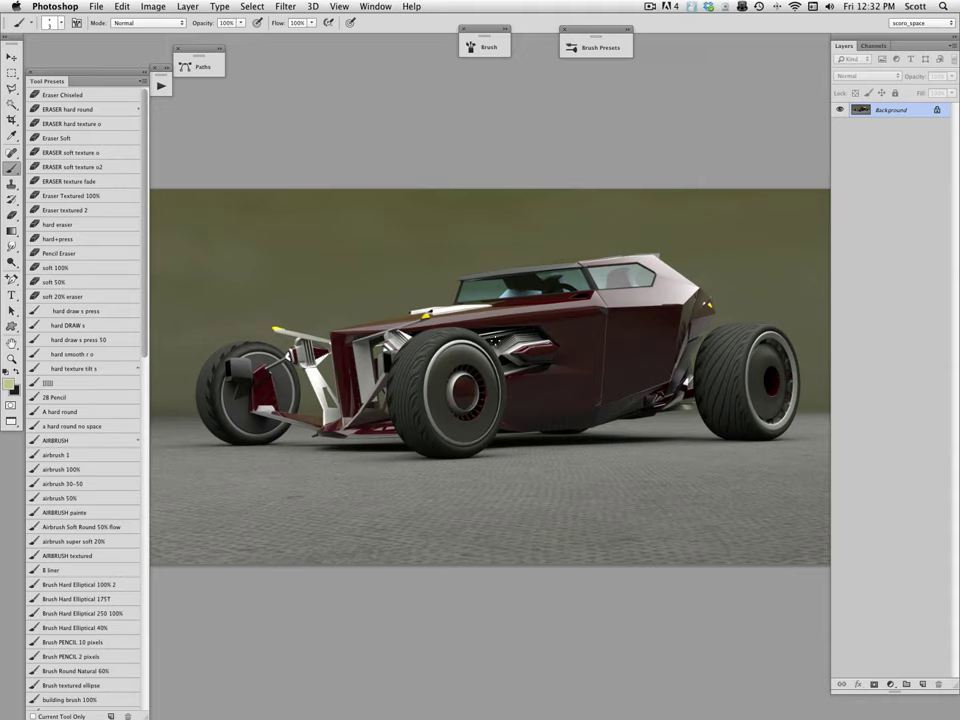
# Step: On a new layer over the maroon front-view render, draw a thin white line rising from the far-side front suspension
pyautogui.press('super+alt+shift+n')
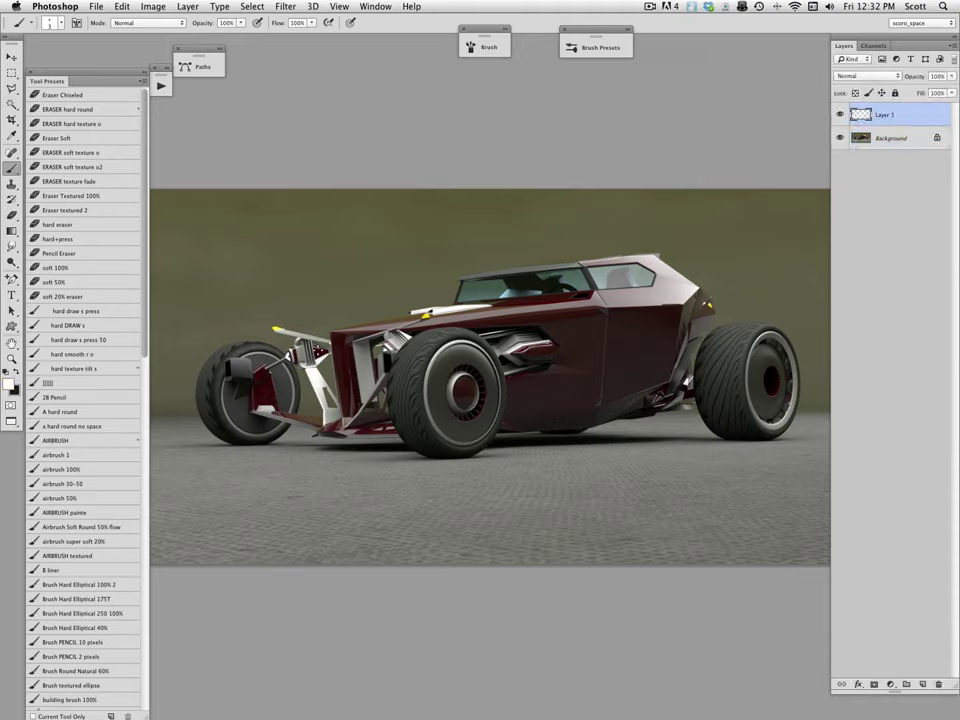
pyautogui.press('super+alt+shift+e')
pyautogui.moveTo(302, 340); pyautogui.dragTo(310, 301)
pyautogui.click(310, 299)
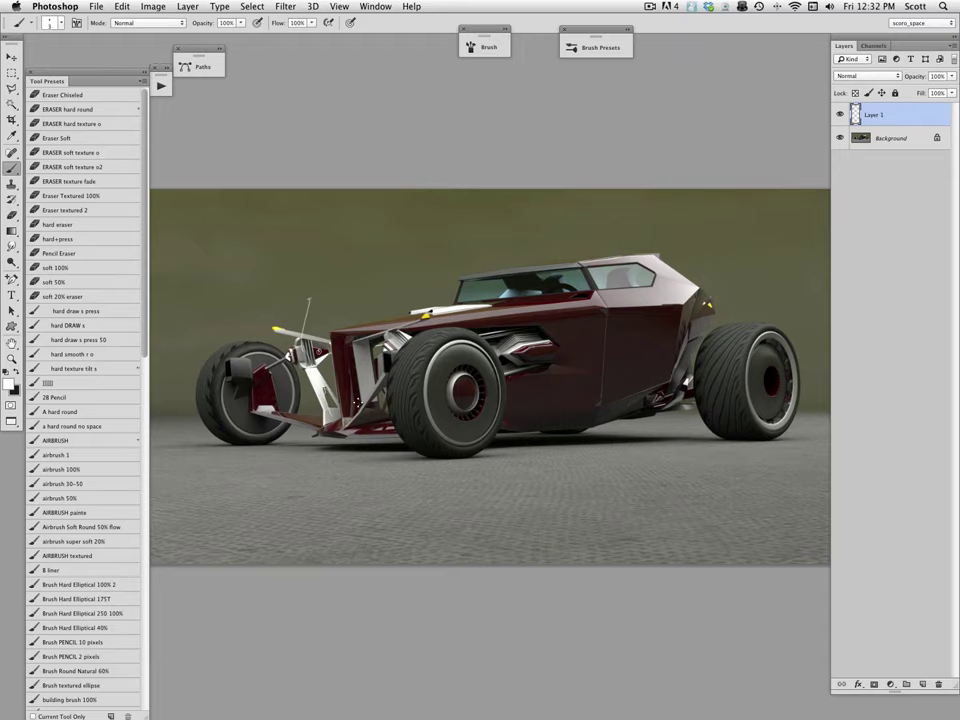
# Step: Set the foreground colour to red ff0000 and mark the white strut beside the car's nose
pyautogui.keyDown('alt'); pyautogui.click(486, 312); pyautogui.keyUp('alt')
pyautogui.keyDown('alt'); pyautogui.click(427, 313); pyautogui.keyUp('alt')
pyautogui.click(12, 383)
pyautogui.write('ff0000')
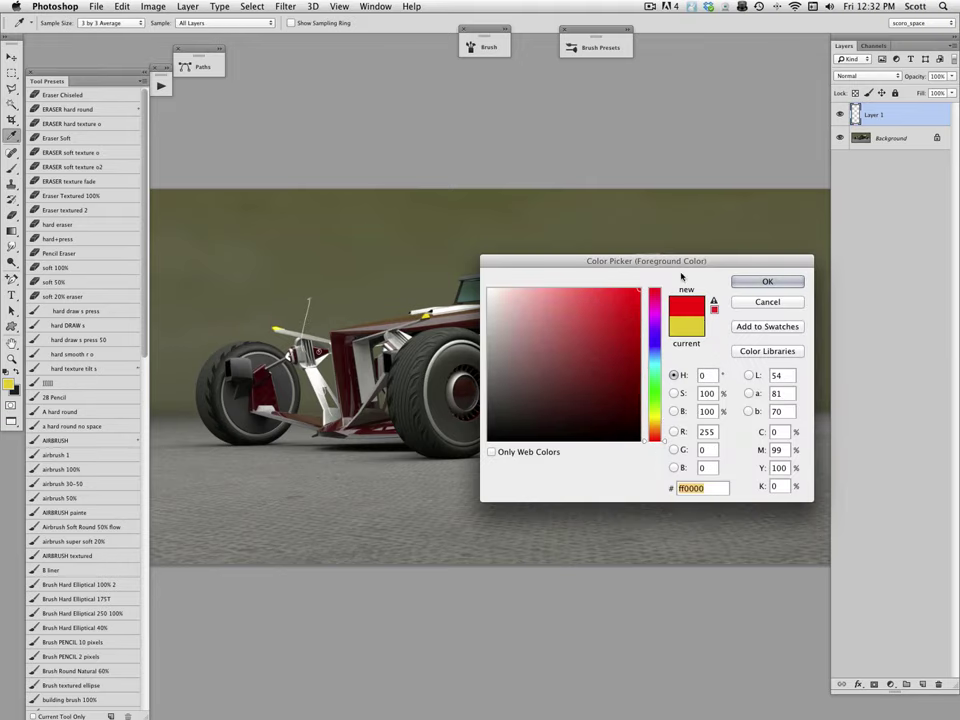
pyautogui.click(755, 281)
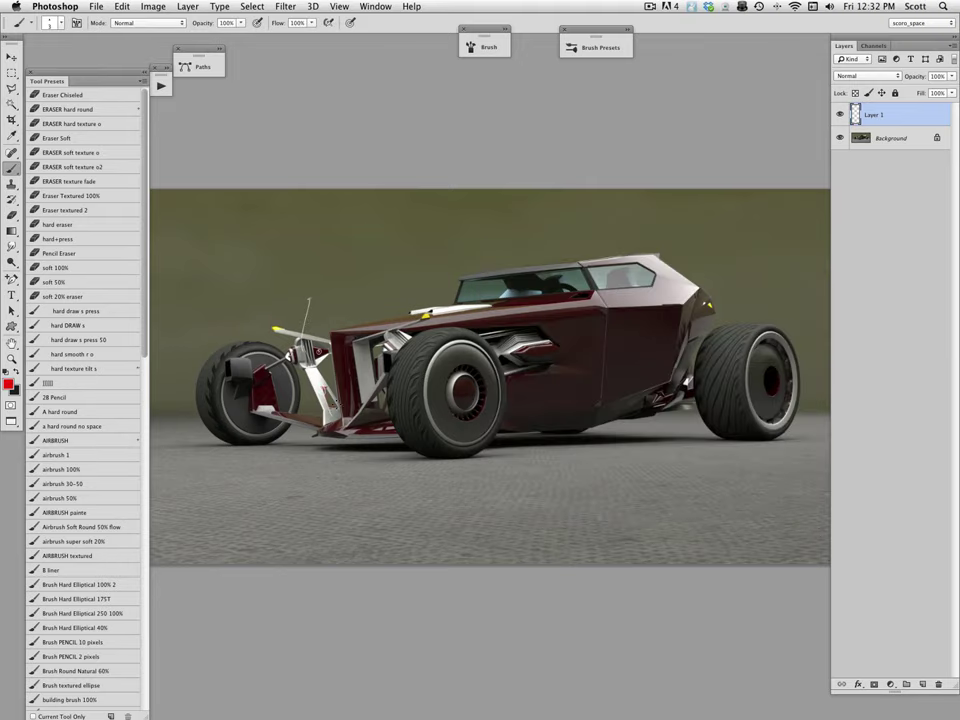
pyautogui.moveTo(318, 382)
pyautogui.mouseDown()
pyautogui.moveTo(324, 405)
pyautogui.moveTo(325, 385)
pyautogui.mouseUp()
# Step: Hide Layer 1 and outline the nose edge and grille-side frame in red on a new layer
pyautogui.click(841, 114)
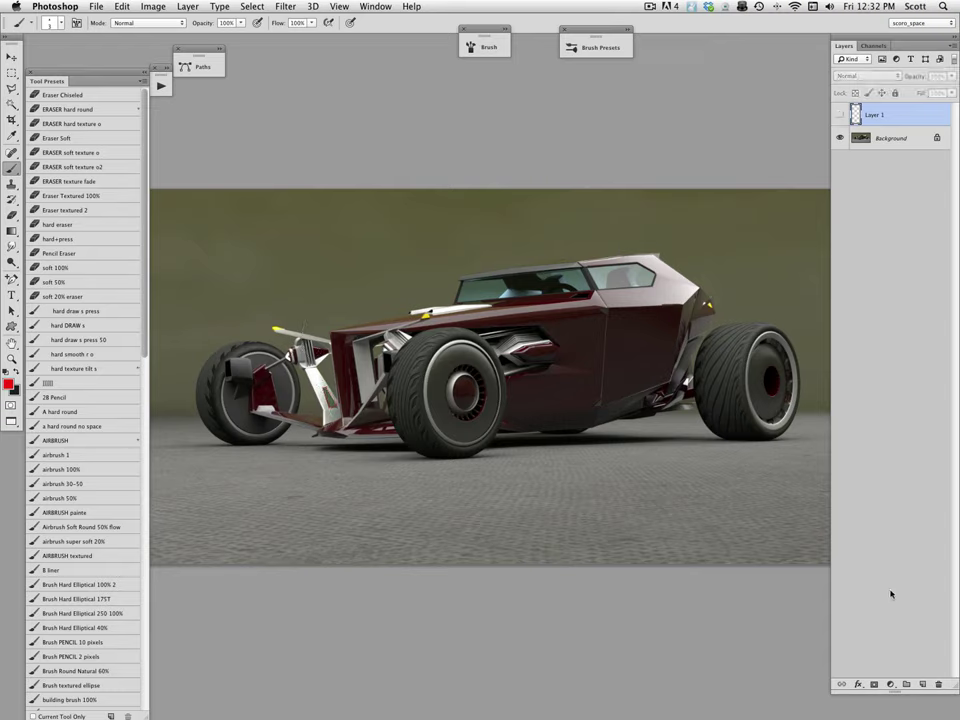
pyautogui.click(922, 684)
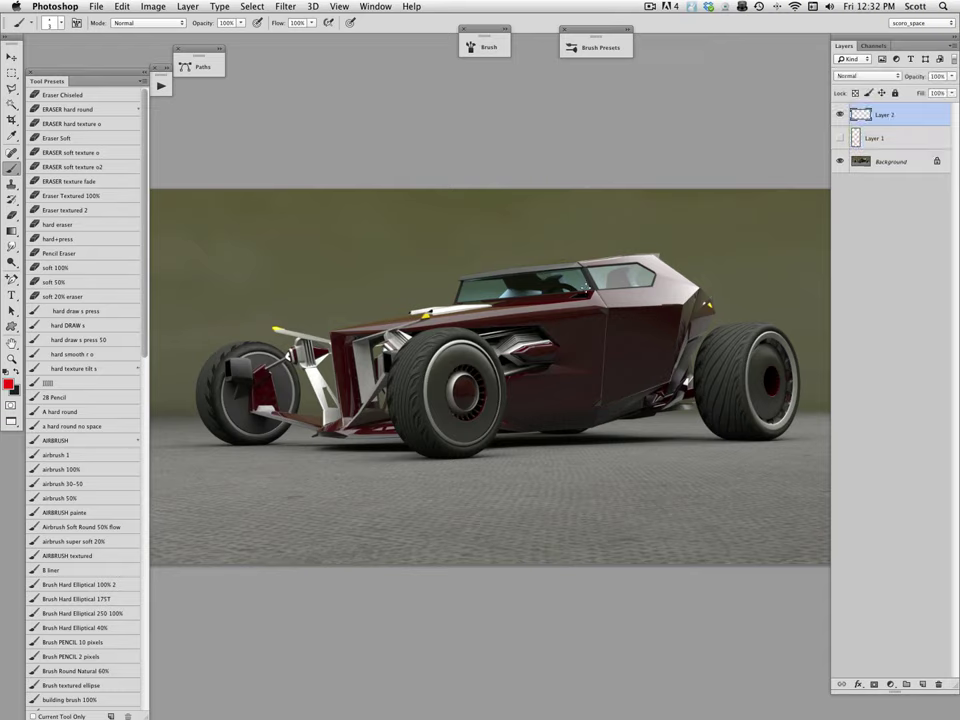
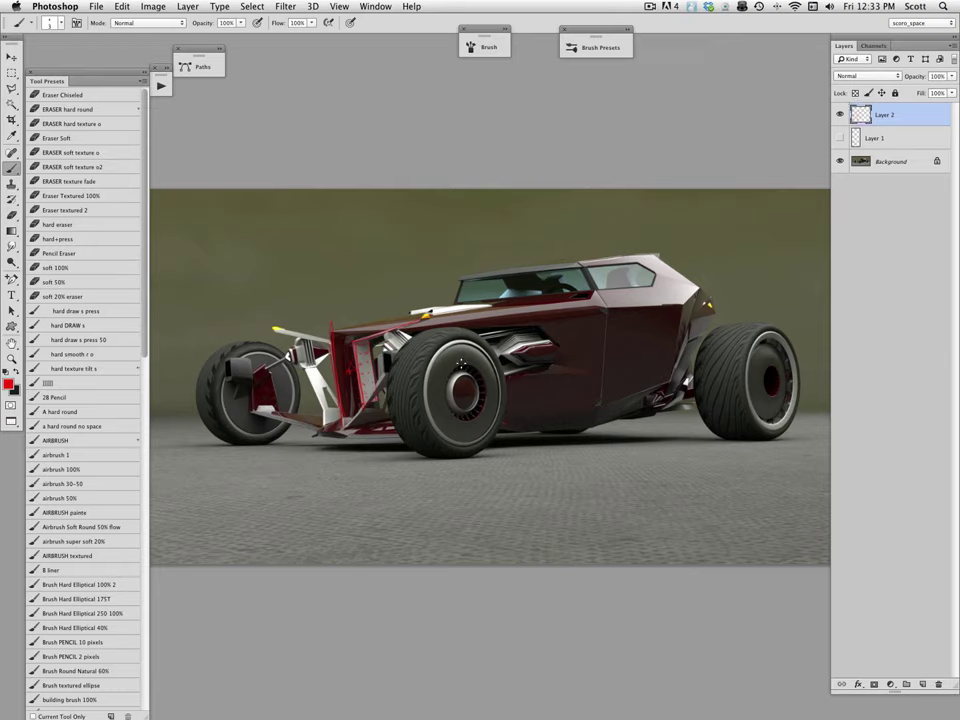
# Step: Hide Layer 2 and mark the tread widths of the near-side rear and front tires in sampled white on a new layer
pyautogui.keyDown('alt'); pyautogui.click(451, 310); pyautogui.keyUp('alt')
pyautogui.click(922, 688)
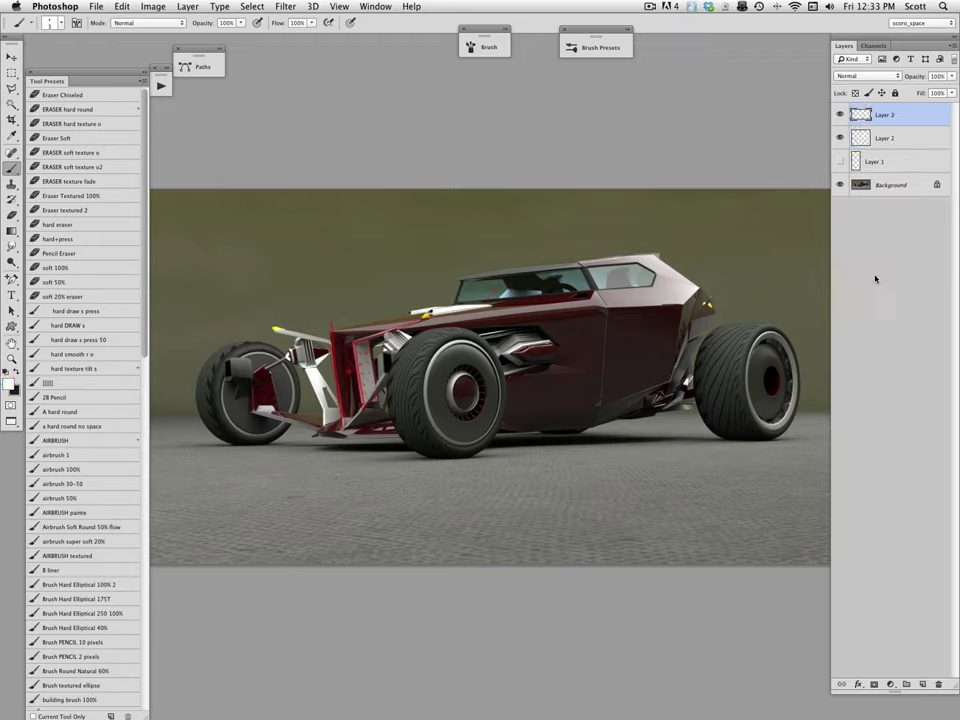
pyautogui.click(841, 138)
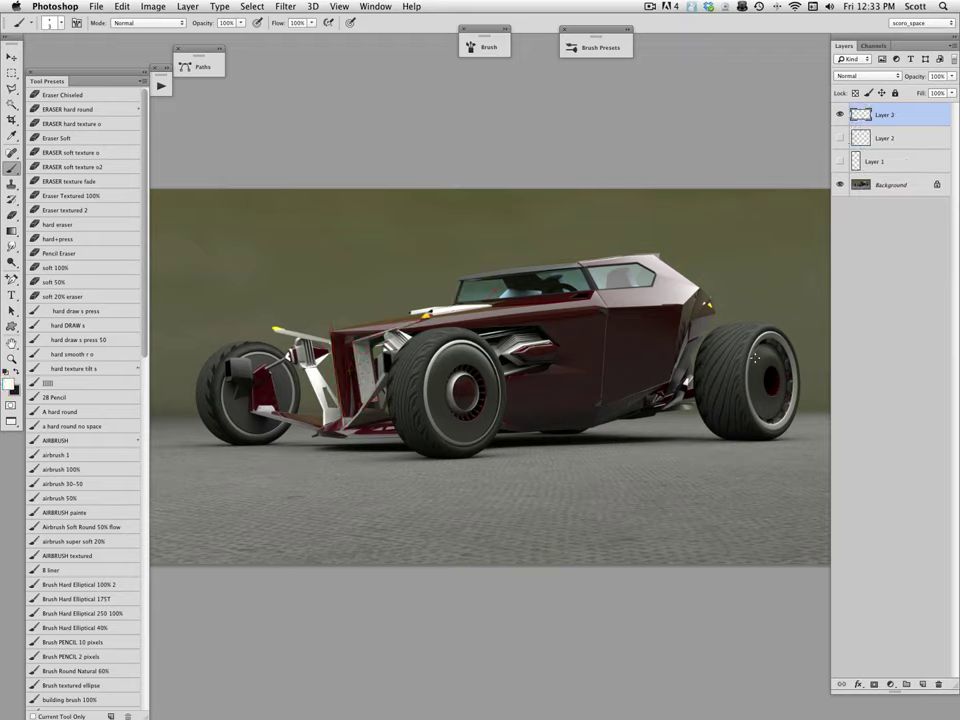
pyautogui.moveTo(695, 371); pyautogui.dragTo(741, 364)
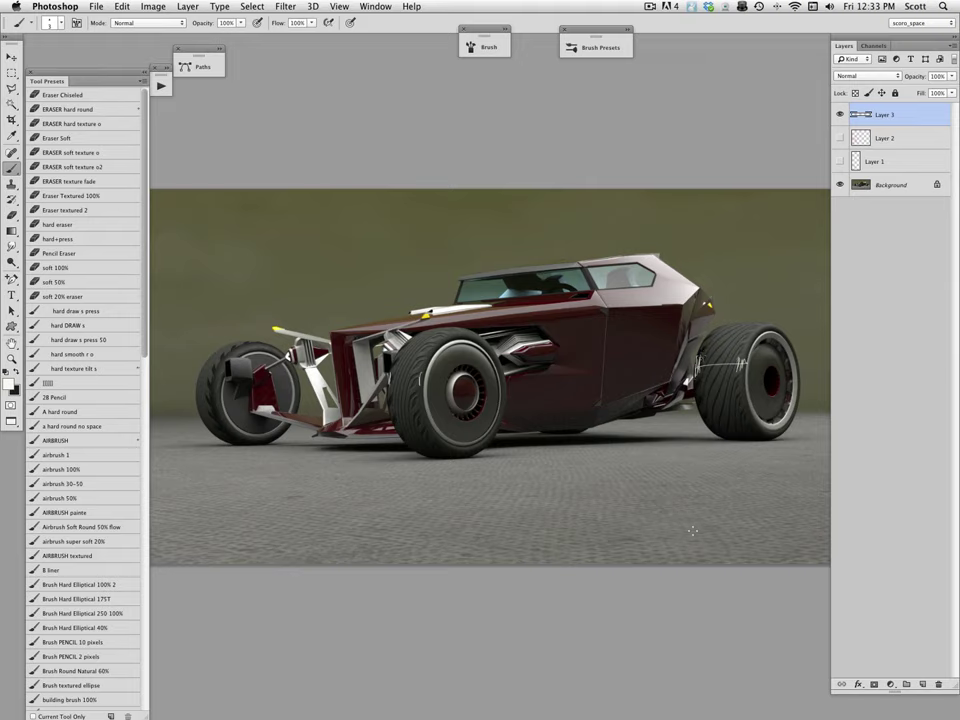
pyautogui.moveTo(700, 366)
pyautogui.mouseDown()
pyautogui.moveTo(748, 364)
pyautogui.moveTo(699, 366)
pyautogui.mouseUp()
pyautogui.moveTo(386, 389); pyautogui.dragTo(421, 382)
pyautogui.moveTo(697, 365)
pyautogui.mouseDown()
pyautogui.moveTo(750, 363)
pyautogui.moveTo(745, 374)
pyautogui.moveTo(690, 379)
pyautogui.mouseUp()
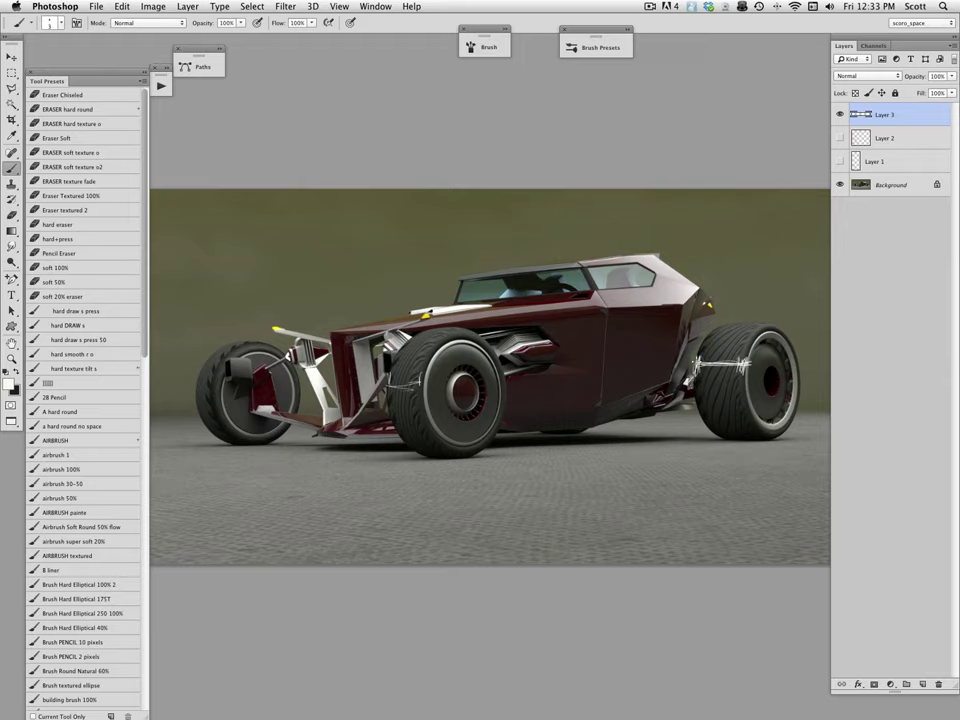
# Step: Reinforce the width marks at both edges of the rear tire tread and close the document without saving
pyautogui.moveTo(701, 344); pyautogui.dragTo(695, 387)
pyautogui.moveTo(745, 342); pyautogui.dragTo(738, 386)
pyautogui.moveTo(742, 341); pyautogui.dragTo(737, 386)
pyautogui.press('super+w')
pyautogui.press('super+d')
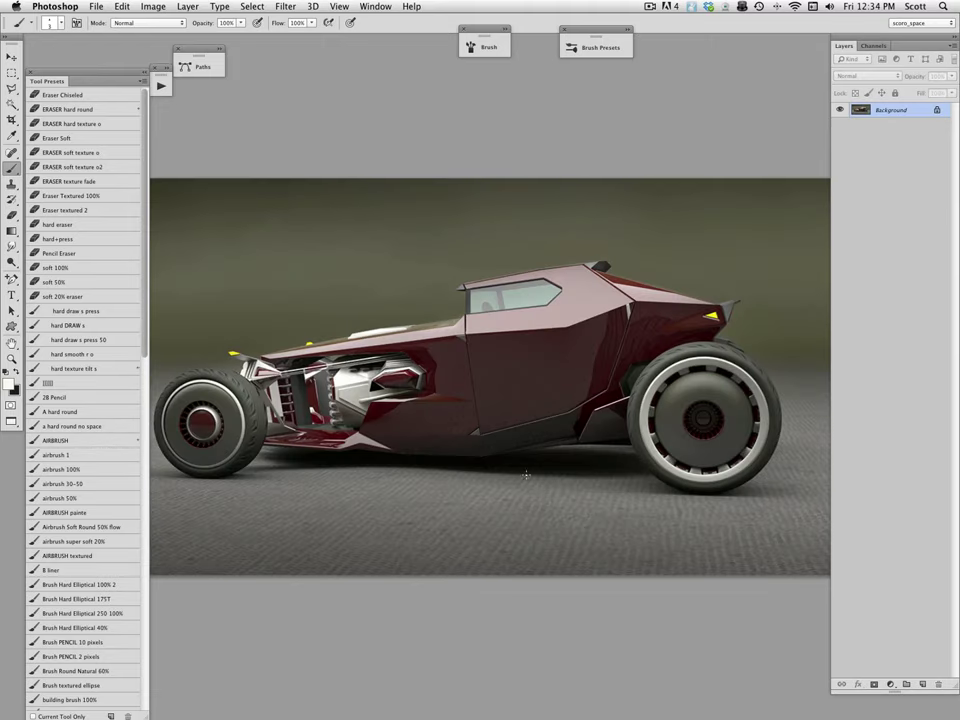
# Step: On a new layer over the maroon side view, annotate the wheels, hood scoop and exposed engine with white strokes
pyautogui.moveTo(531, 463); pyautogui.dragTo(557, 385)
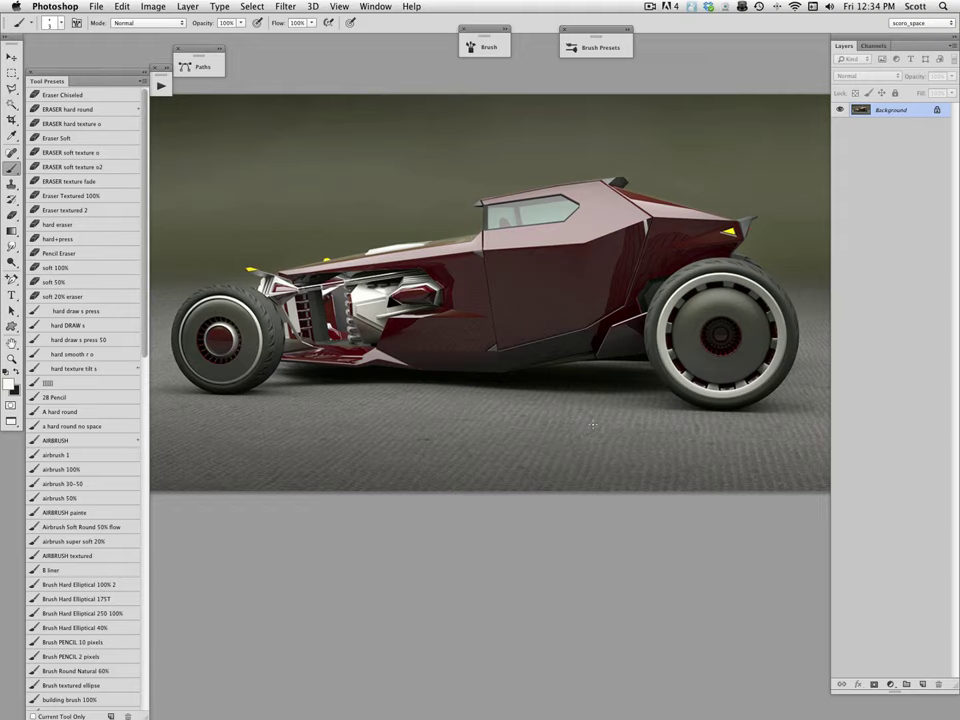
pyautogui.press('super+alt+shift+n')
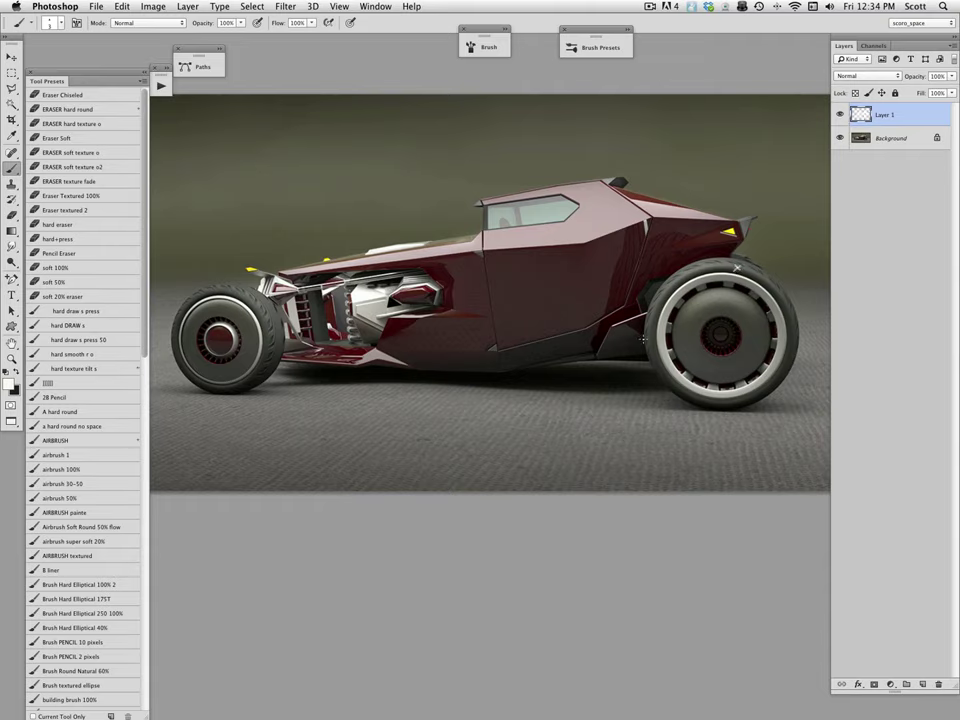
pyautogui.moveTo(237, 334); pyautogui.dragTo(241, 343)
pyautogui.moveTo(680, 343); pyautogui.dragTo(677, 350)
pyautogui.moveTo(360, 250)
pyautogui.mouseDown()
pyautogui.moveTo(371, 226)
pyautogui.moveTo(344, 248)
pyautogui.moveTo(412, 235)
pyautogui.moveTo(425, 246)
pyautogui.moveTo(394, 239)
pyautogui.moveTo(418, 239)
pyautogui.moveTo(361, 254)
pyautogui.moveTo(407, 237)
pyautogui.moveTo(427, 252)
pyautogui.mouseUp()
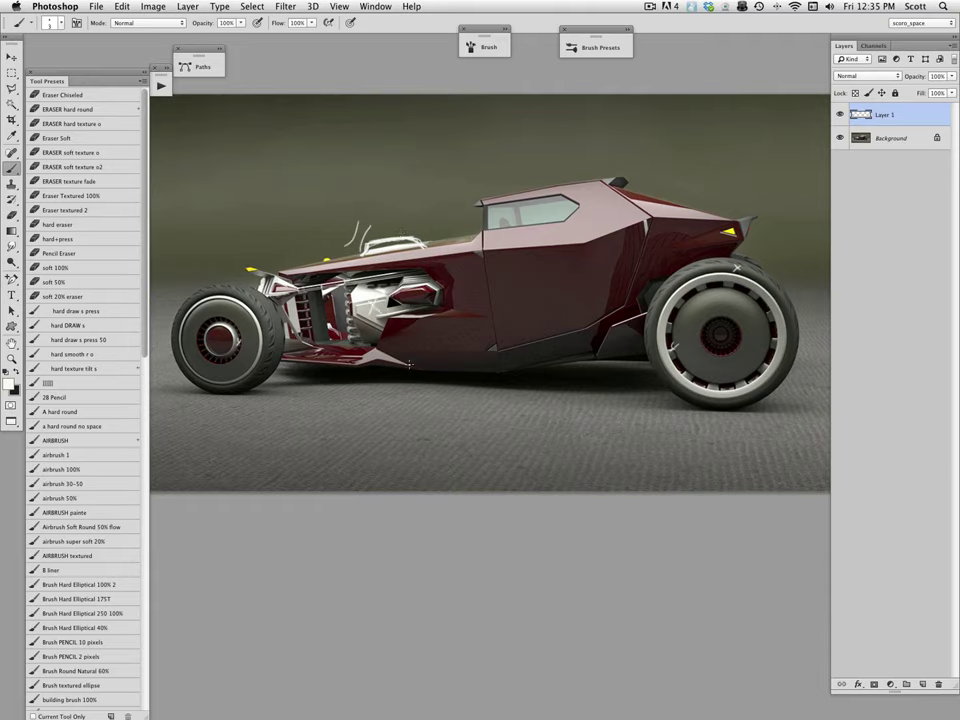
pyautogui.moveTo(404, 275)
pyautogui.mouseDown()
pyautogui.moveTo(362, 346)
pyautogui.moveTo(390, 281)
pyautogui.mouseUp()
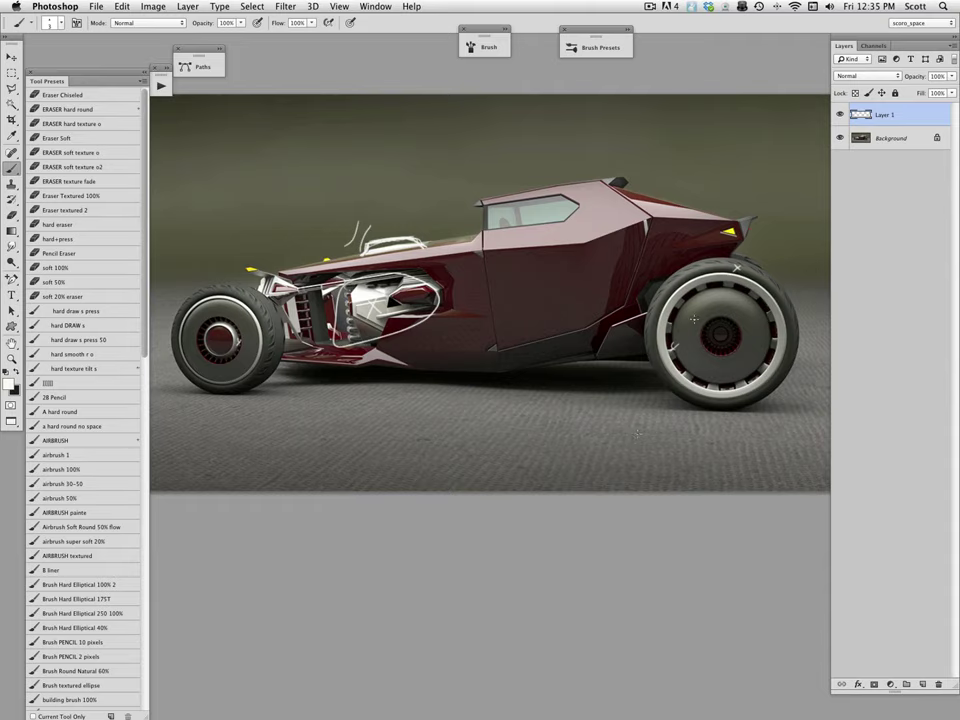
# Step: Sketch fender lines over the rear wheel up to the tail and close SR_hot_rod_maroon_1.jpg without saving
pyautogui.moveTo(642, 301)
pyautogui.mouseDown()
pyautogui.moveTo(651, 285)
pyautogui.moveTo(677, 281)
pyautogui.moveTo(636, 303)
pyautogui.mouseUp()
pyautogui.moveTo(711, 264); pyautogui.dragTo(622, 287)
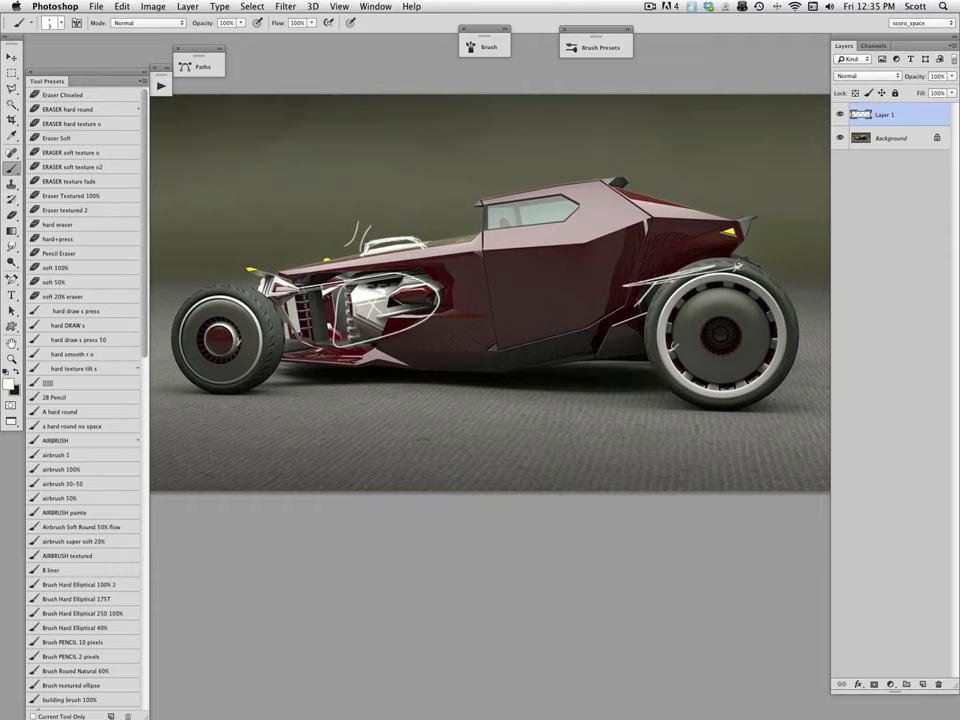
pyautogui.moveTo(645, 268)
pyautogui.mouseDown()
pyautogui.moveTo(738, 266)
pyautogui.moveTo(645, 277)
pyautogui.moveTo(633, 303)
pyautogui.moveTo(652, 271)
pyautogui.moveTo(730, 267)
pyautogui.mouseUp()
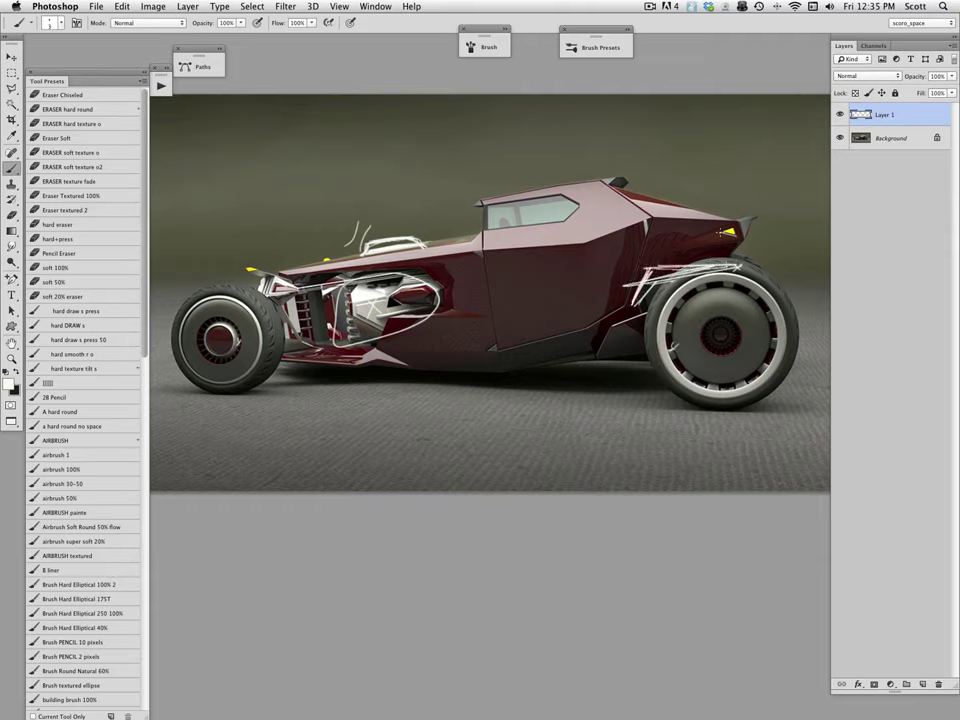
pyautogui.moveTo(648, 218); pyautogui.dragTo(744, 222)
pyautogui.moveTo(646, 278)
pyautogui.mouseDown()
pyautogui.moveTo(728, 261)
pyautogui.moveTo(638, 280)
pyautogui.mouseUp()
pyautogui.moveTo(638, 280)
pyautogui.mouseDown()
pyautogui.moveTo(742, 257)
pyautogui.moveTo(648, 279)
pyautogui.mouseUp()
pyautogui.moveTo(726, 261); pyautogui.dragTo(746, 237)
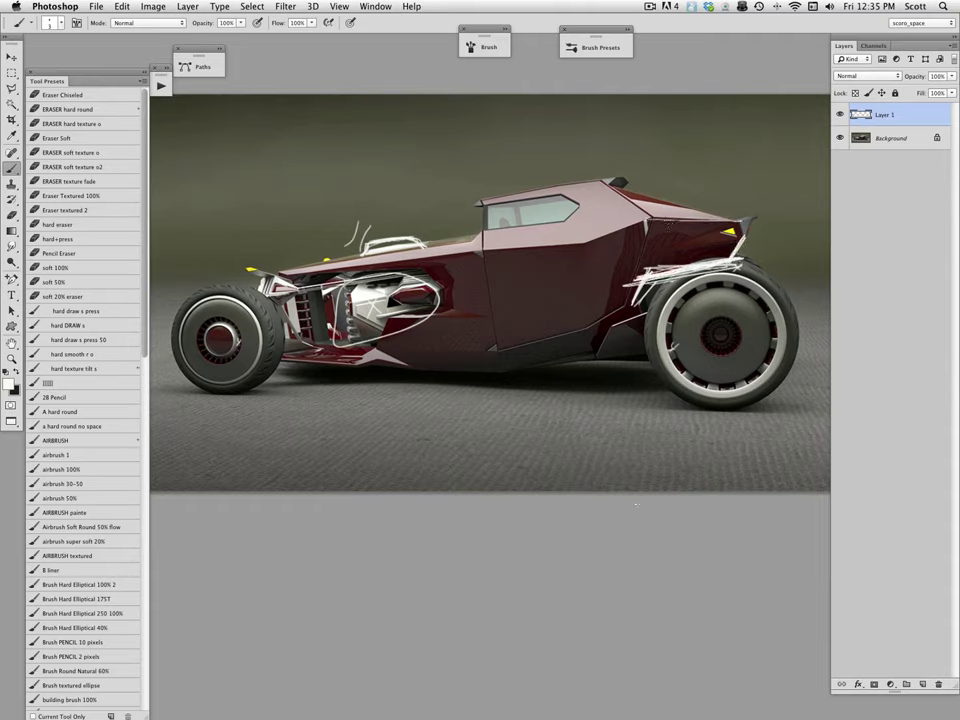
pyautogui.press('super+w')
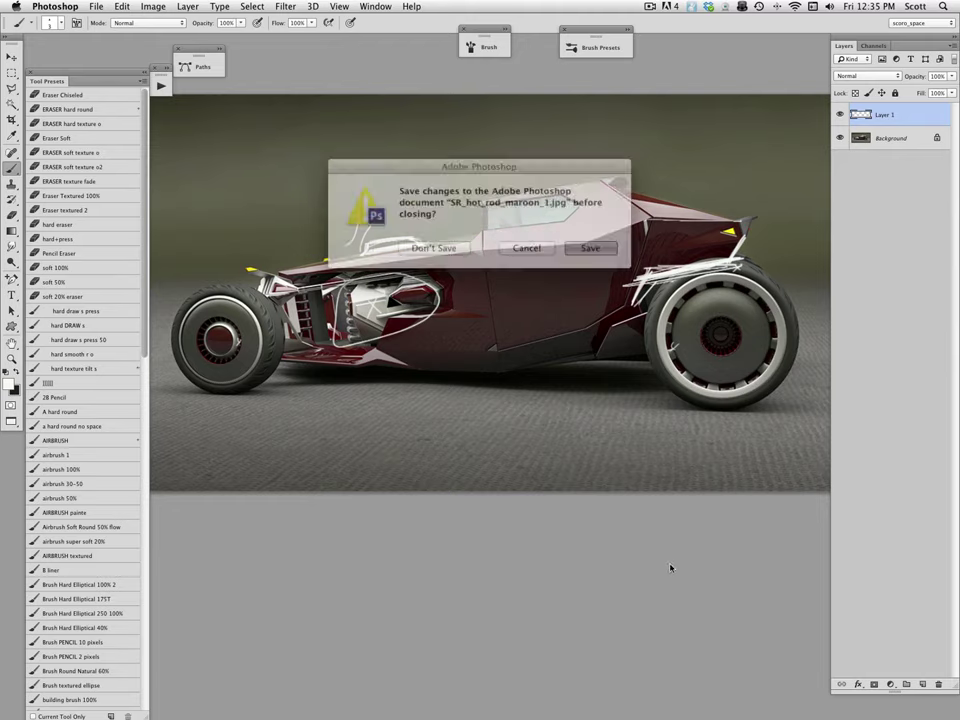
pyautogui.click(455, 245)
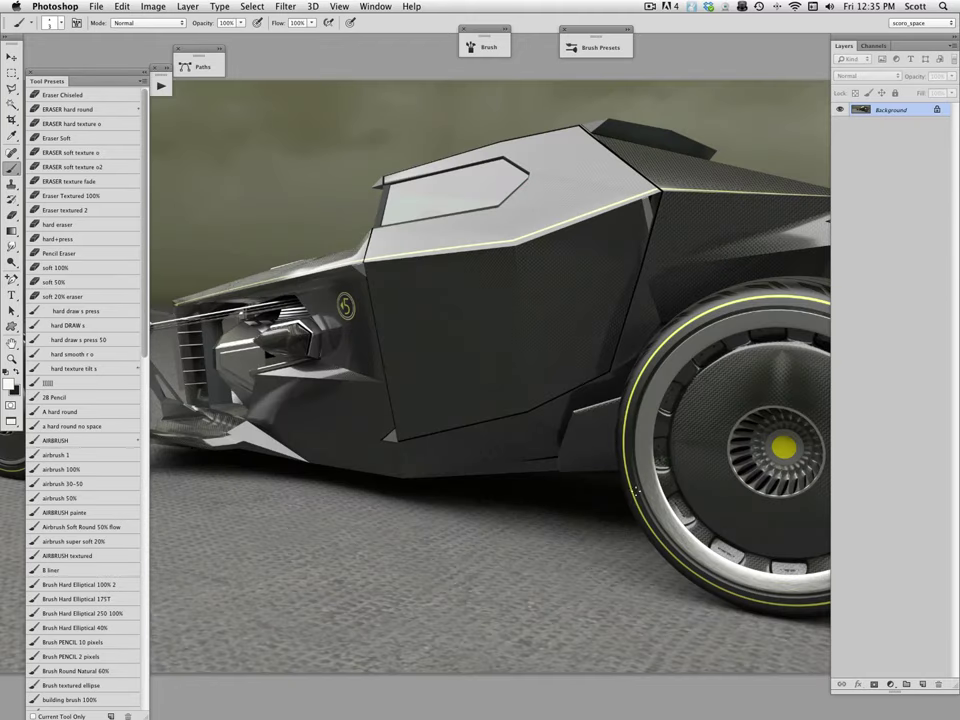
# Step: Check the image size of the black hot rod render without changing it
pyautogui.click(153, 7)
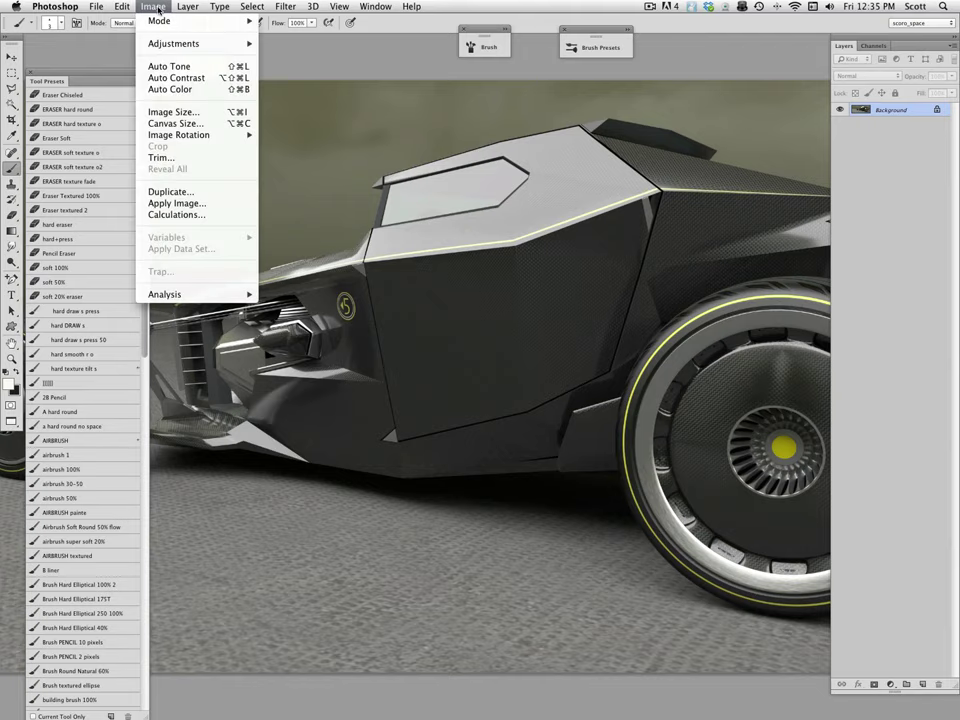
pyautogui.click(190, 118)
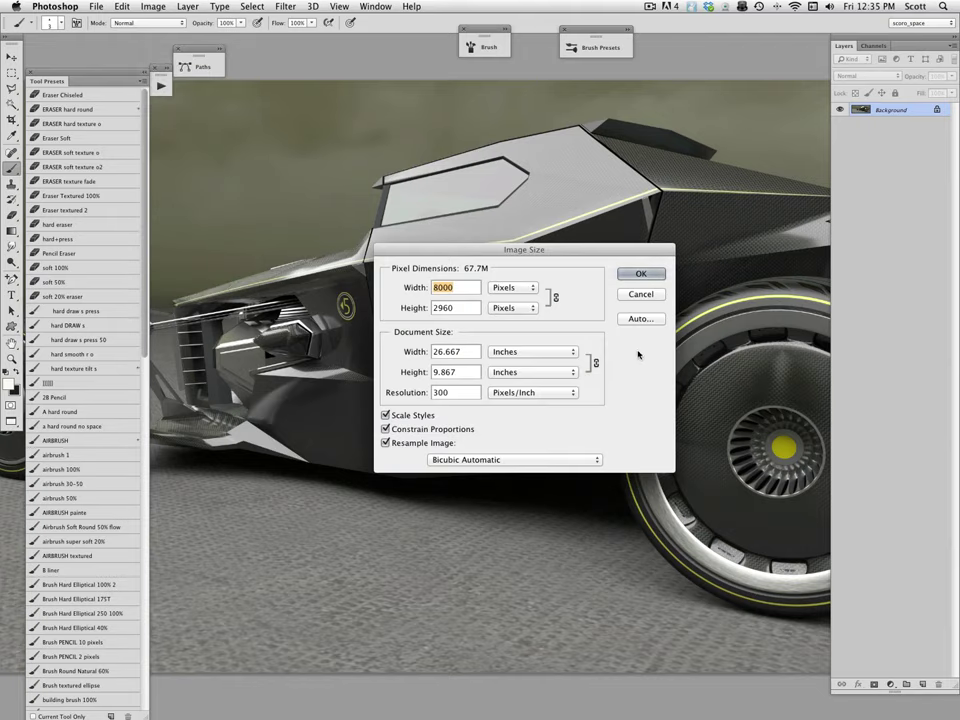
pyautogui.click(637, 295)
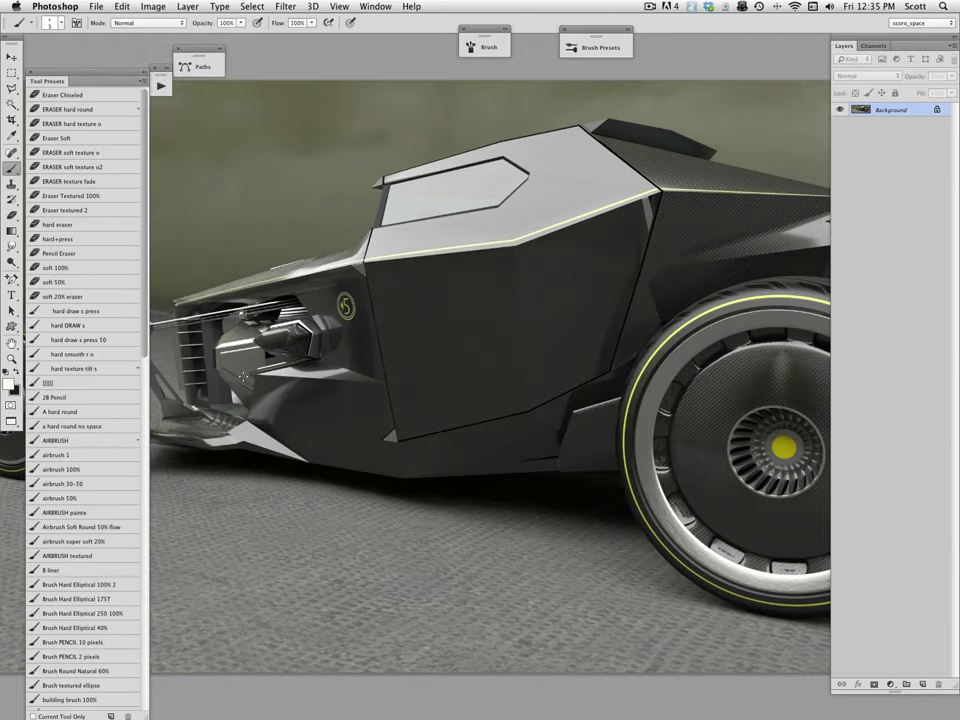
# Step: Examine the whole black hot rod render and the rear wheel's carbon-textured disc, hub and tire lettering up close
pyautogui.click(12, 359)
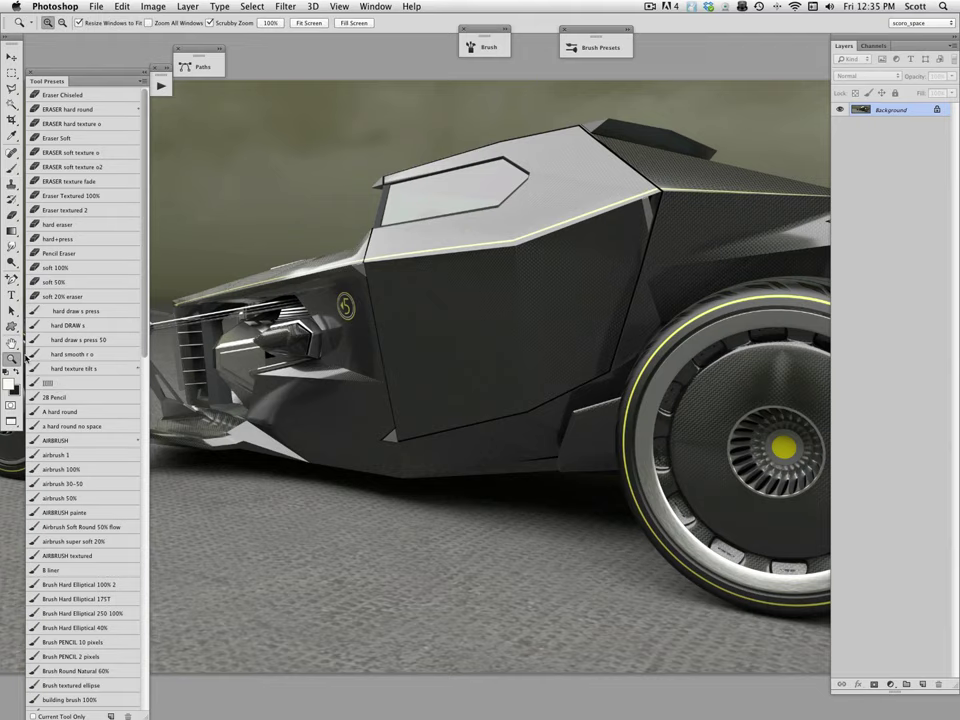
pyautogui.click(590, 418)
pyautogui.click(607, 477)
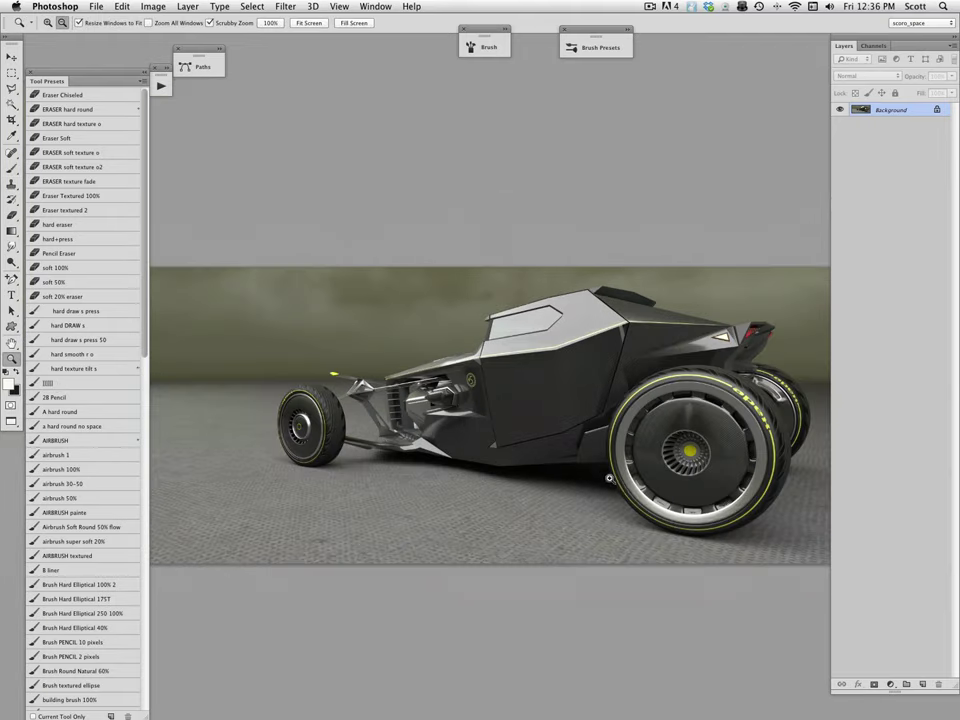
pyautogui.moveTo(597, 484); pyautogui.dragTo(510, 470)
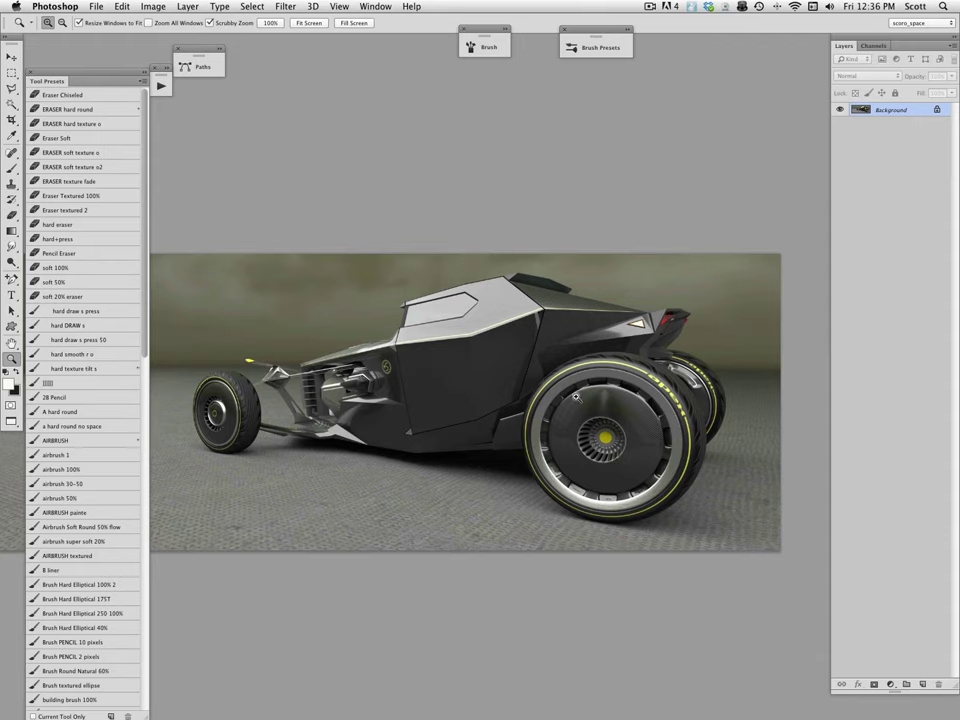
pyautogui.click(617, 444)
pyautogui.click(619, 438)
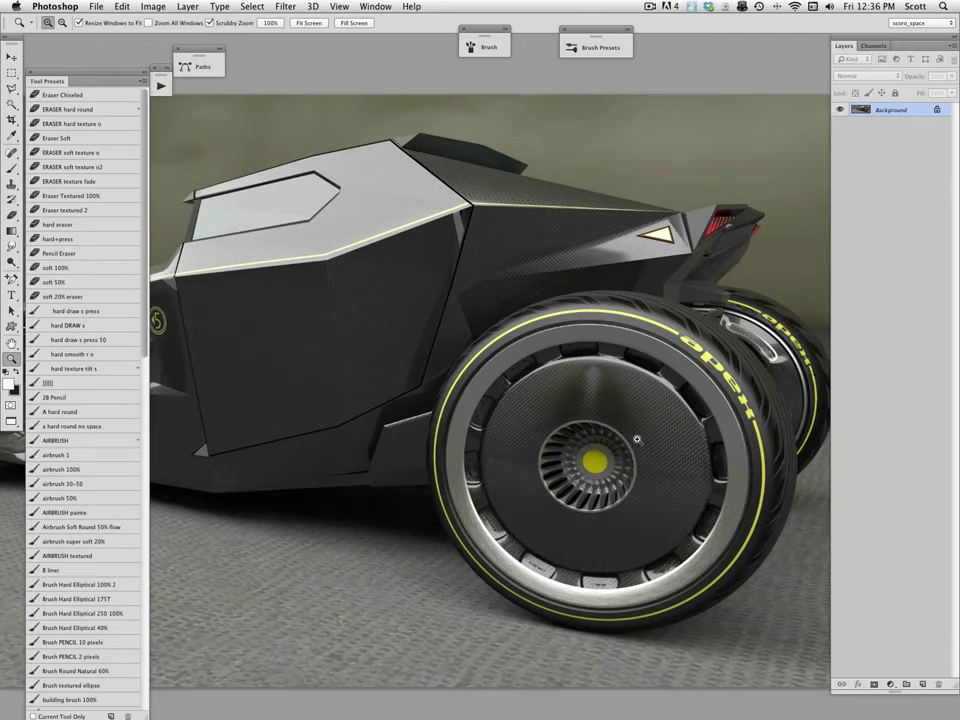
pyautogui.click(637, 440)
pyautogui.moveTo(662, 463); pyautogui.dragTo(574, 439)
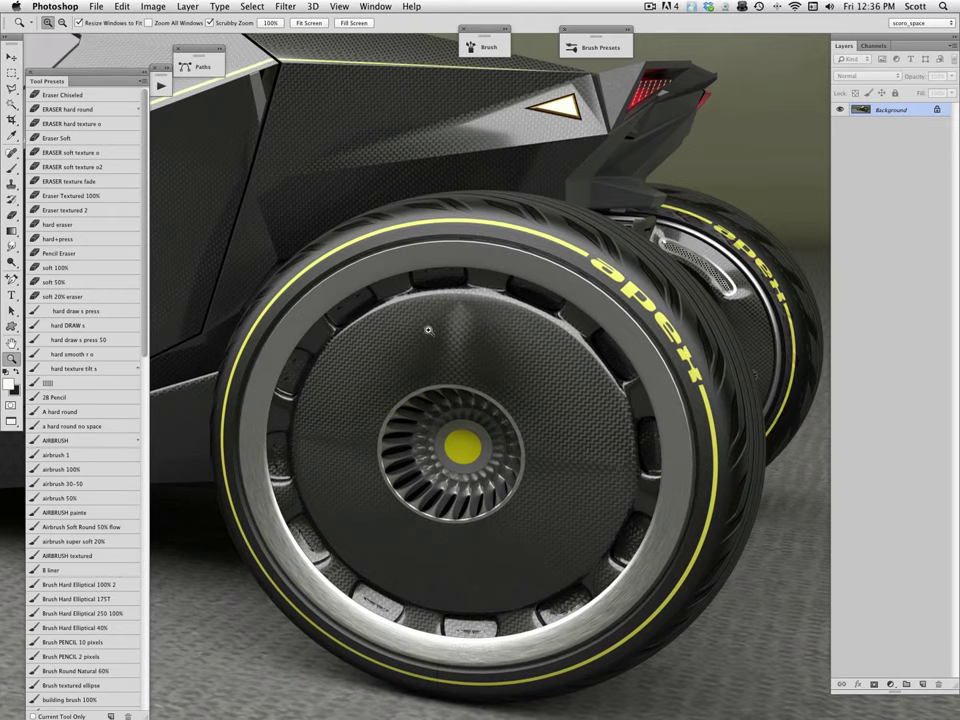
pyautogui.moveTo(596, 505); pyautogui.dragTo(611, 481)
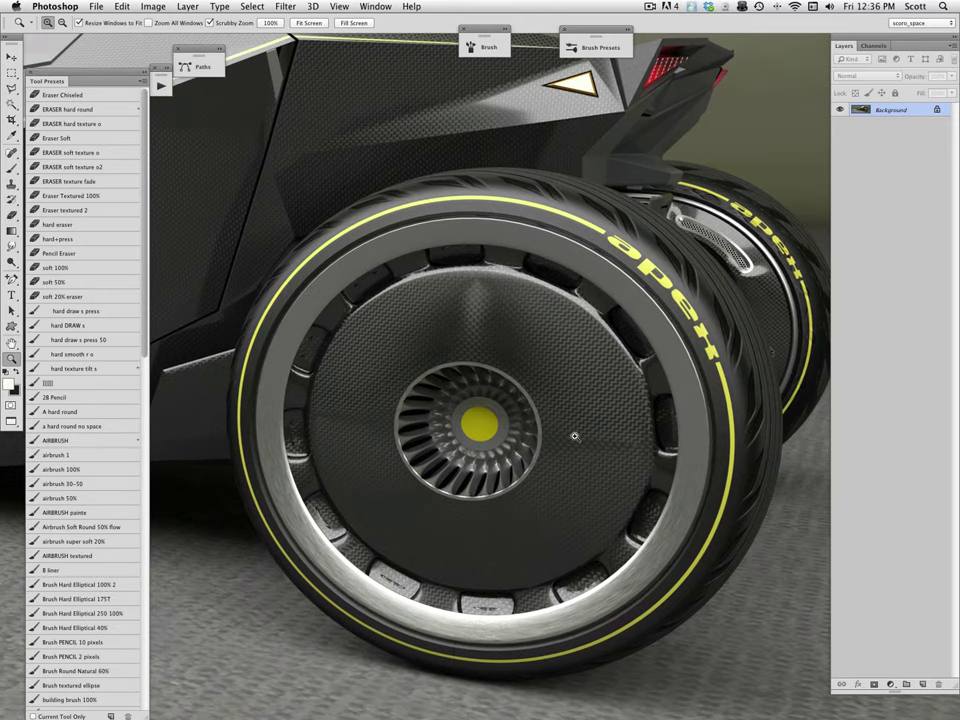
pyautogui.moveTo(548, 446); pyautogui.dragTo(575, 433)
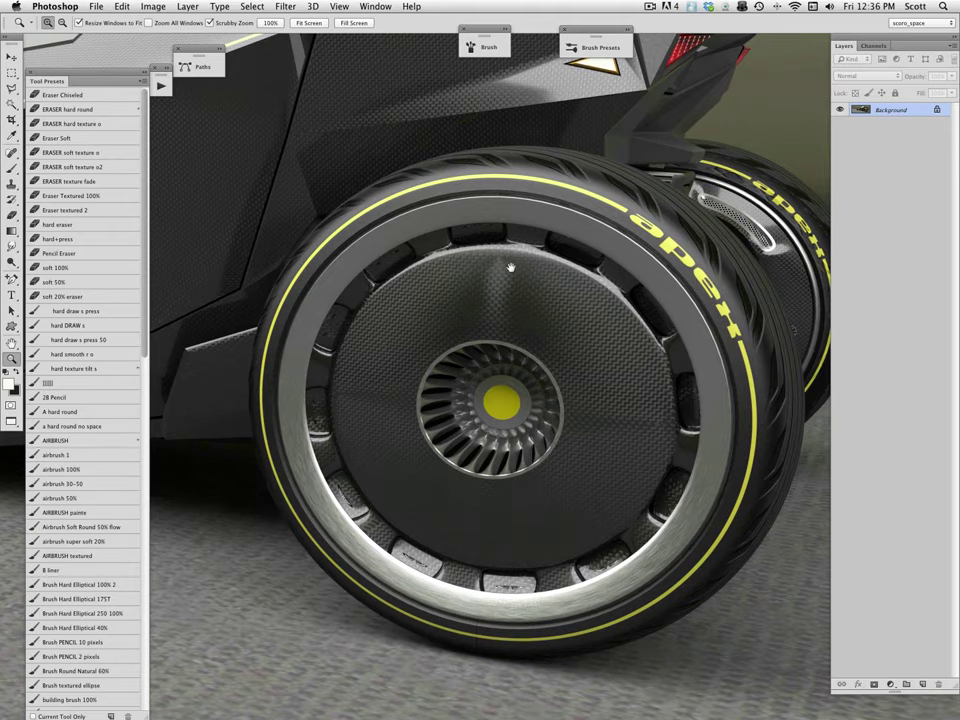
pyautogui.moveTo(621, 446); pyautogui.dragTo(550, 479)
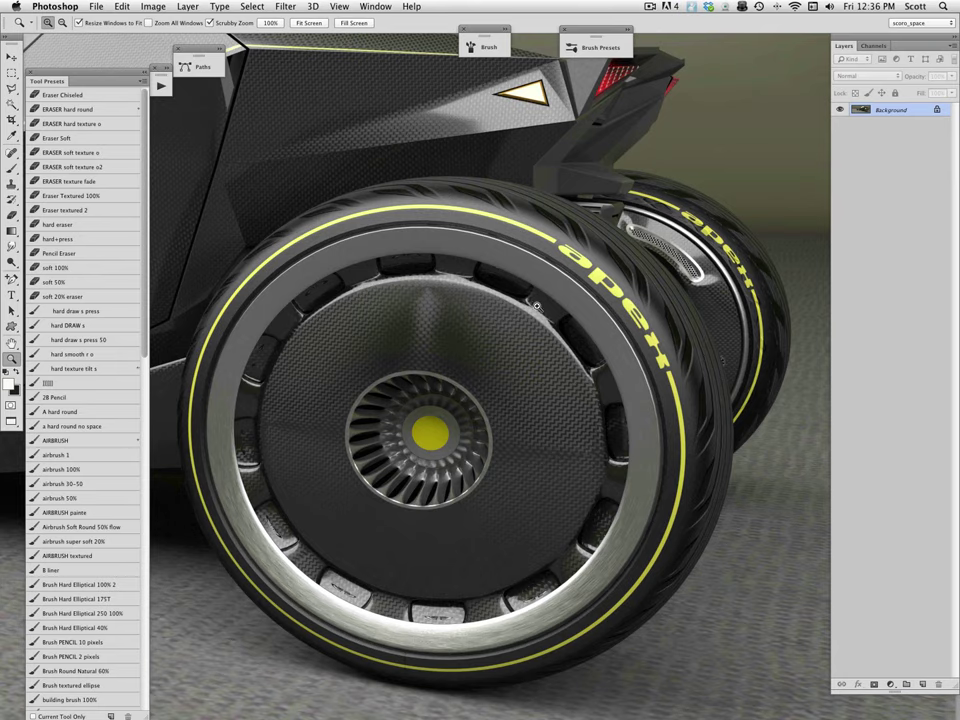
pyautogui.scroll(3, 515, 355)
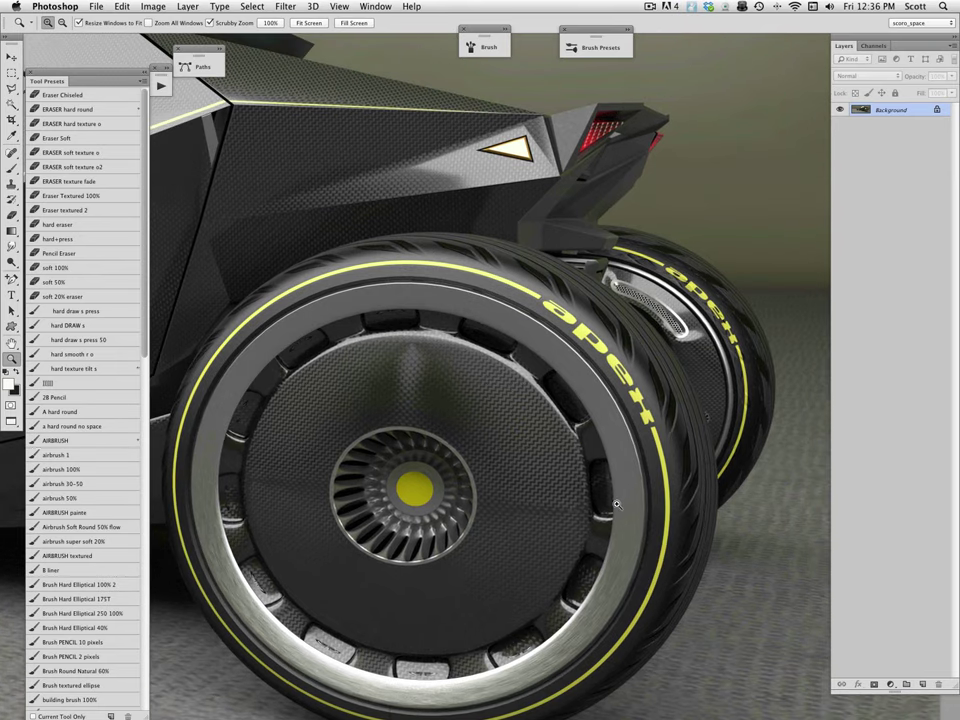
# Step: Examine the rear wheels of the black render up close, including the carbon disc texture, rim, and yellow tire lettering
pyautogui.moveTo(581, 484); pyautogui.dragTo(620, 377)
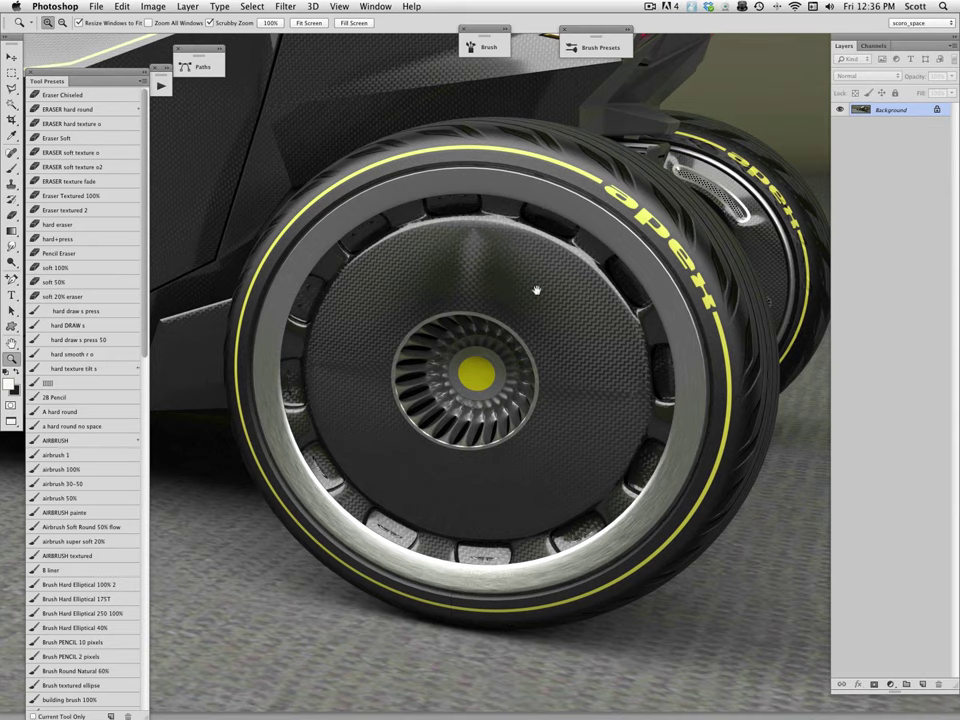
pyautogui.moveTo(536, 296); pyautogui.dragTo(662, 454)
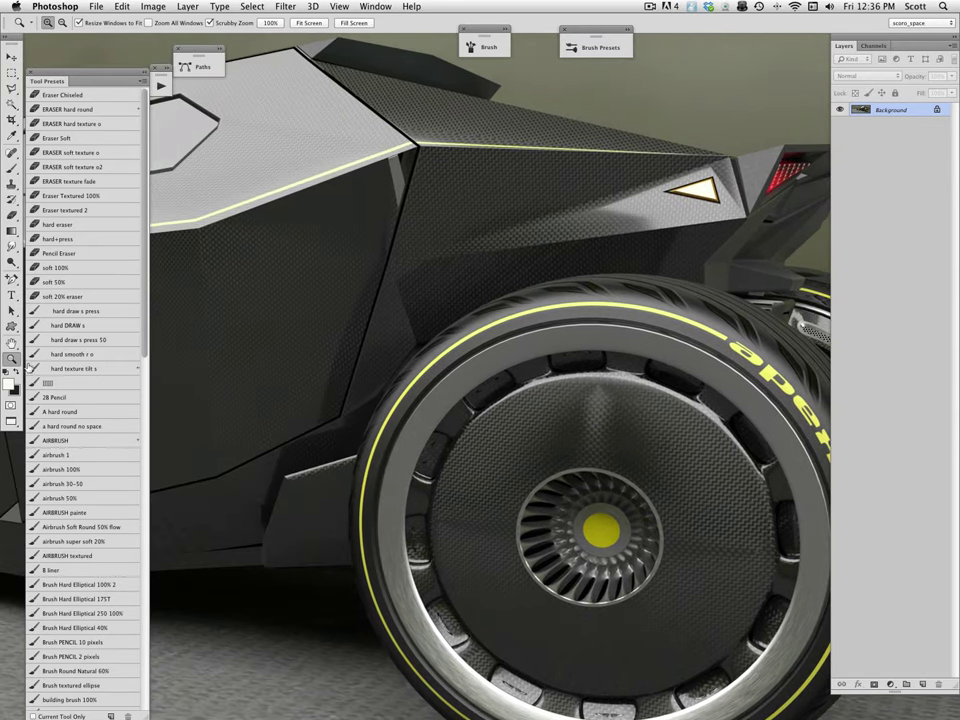
pyautogui.doubleClick(12, 360)
pyautogui.moveTo(645, 428); pyautogui.dragTo(302, 366)
pyautogui.moveTo(669, 497); pyautogui.dragTo(496, 525)
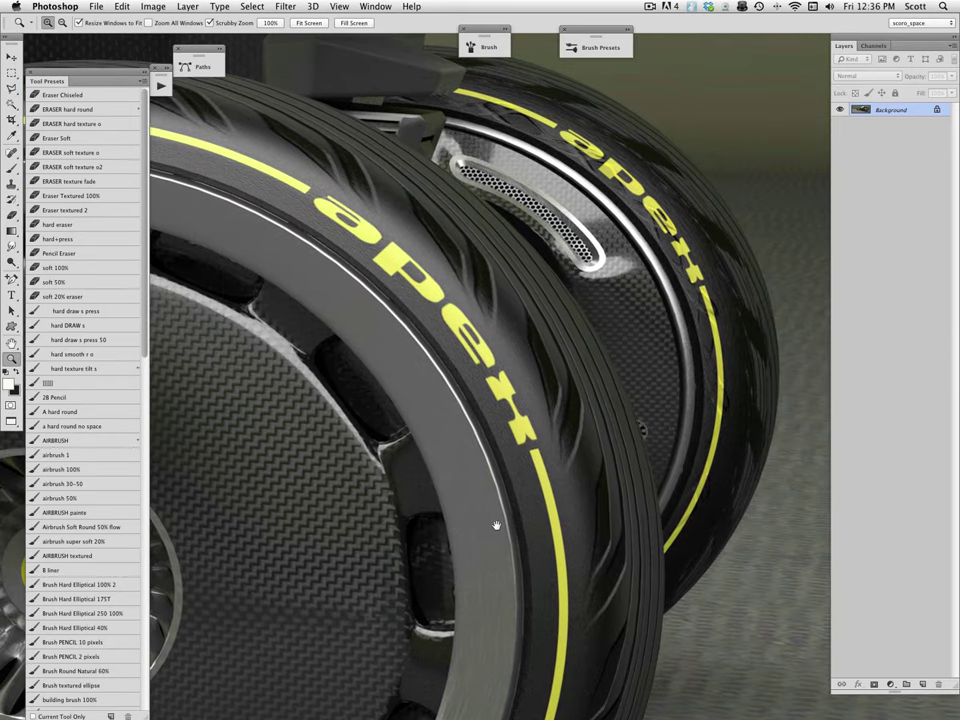
pyautogui.press('alt')
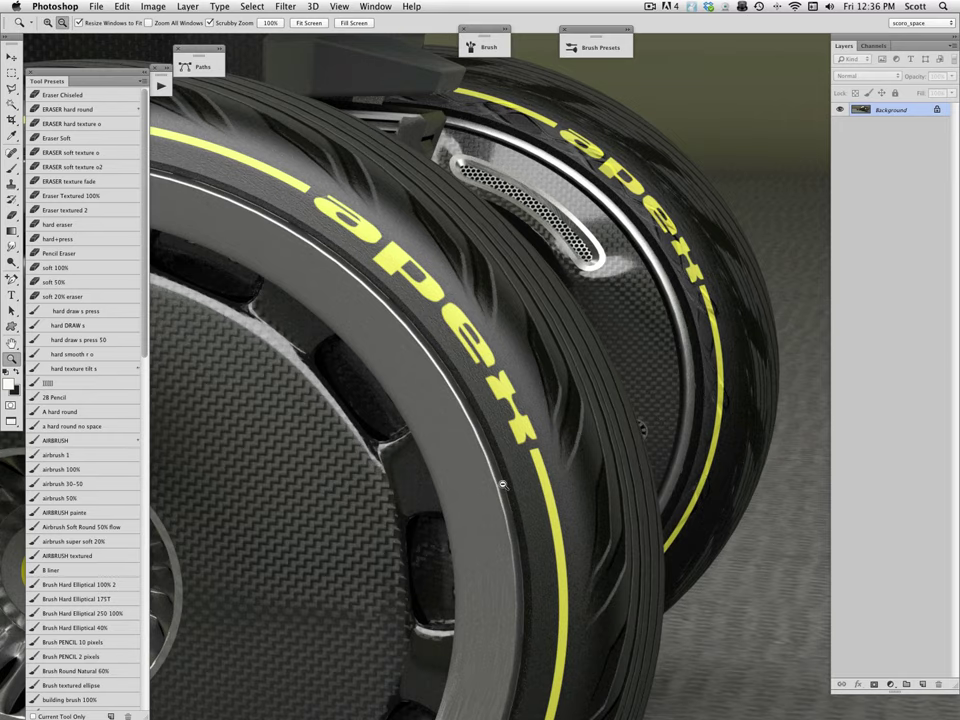
pyautogui.keyDown('alt'); pyautogui.click(503, 484); pyautogui.keyUp('alt')
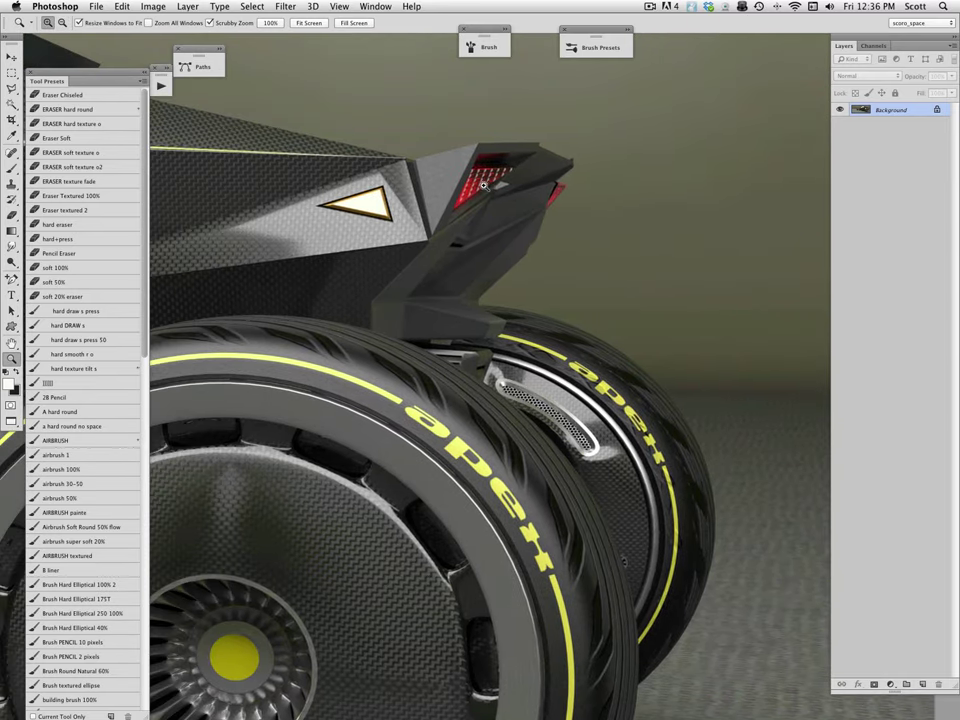
# Step: Examine the red tail light, rear wing structure and triangular side marker at the tail of the black hot rod
pyautogui.click(483, 186)
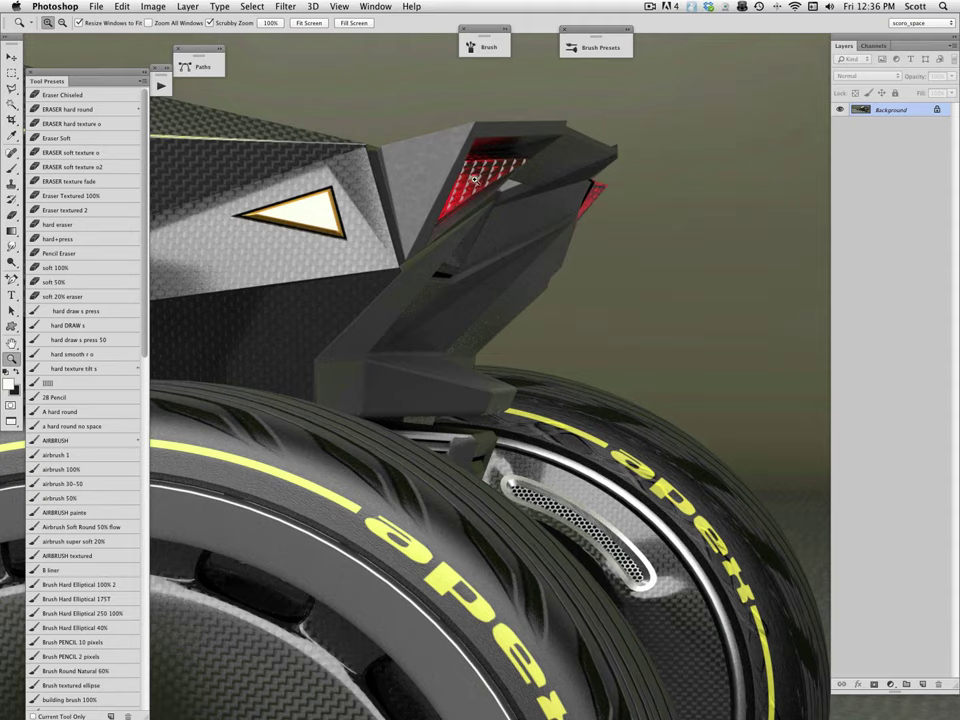
pyautogui.moveTo(455, 402); pyautogui.dragTo(400, 414)
pyautogui.moveTo(338, 417); pyautogui.dragTo(404, 409)
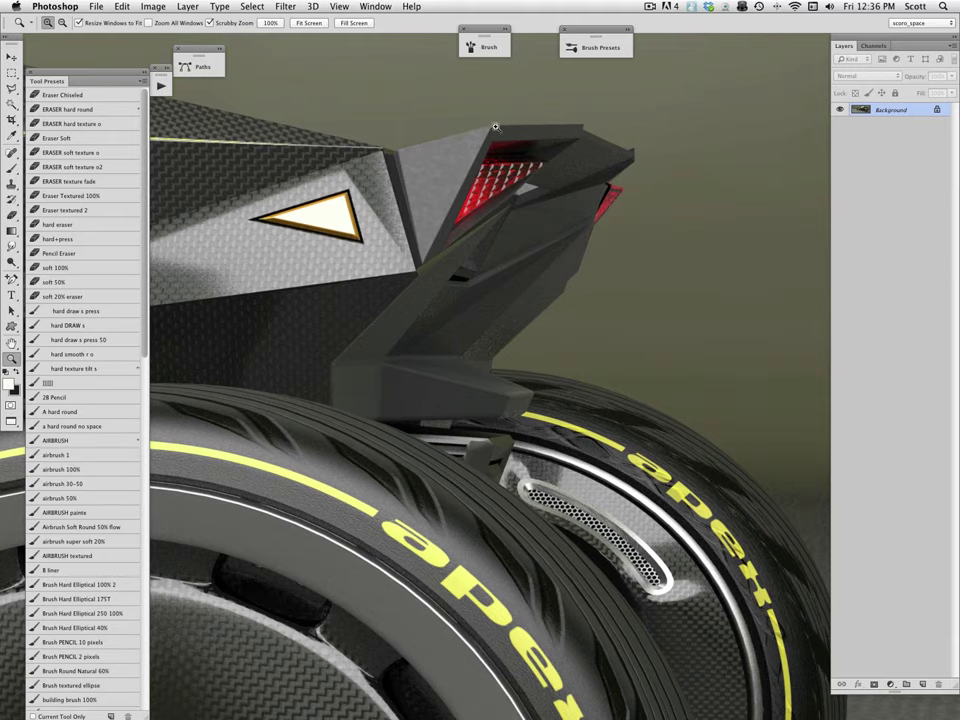
pyautogui.keyDown('alt'); pyautogui.click(437, 247); pyautogui.keyUp('alt')
pyautogui.keyDown('alt'); pyautogui.click(437, 247); pyautogui.keyUp('alt')
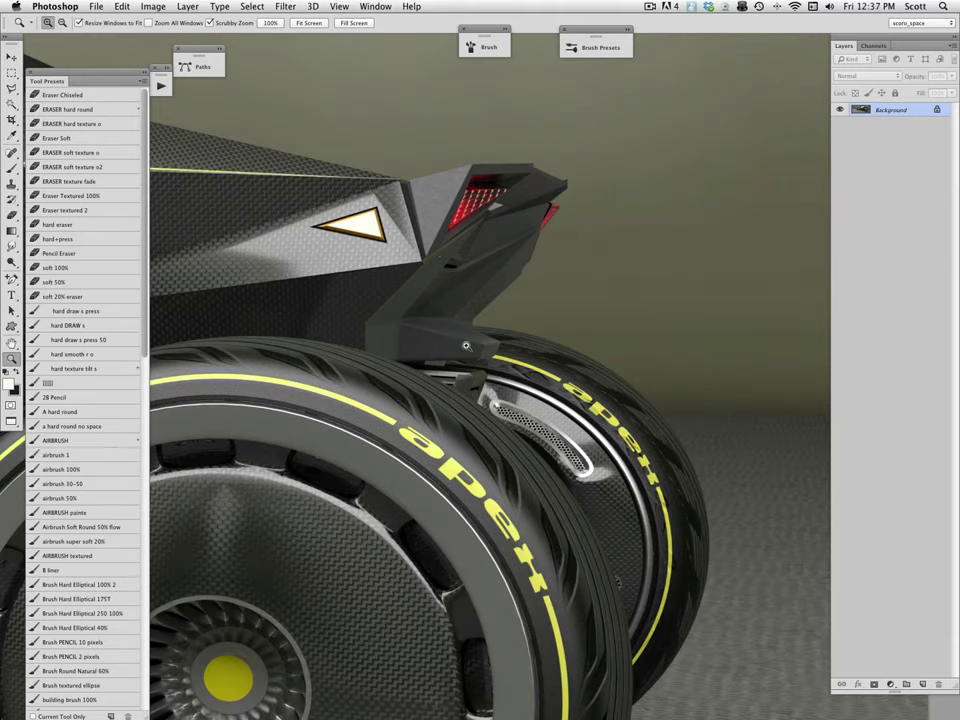
pyautogui.keyDown('alt'); pyautogui.click(360, 332); pyautogui.keyUp('alt')
# Step: Examine the carbon body side from the rear wheel across the door and cabin to the exposed engine bay
pyautogui.moveTo(351, 551); pyautogui.dragTo(667, 373)
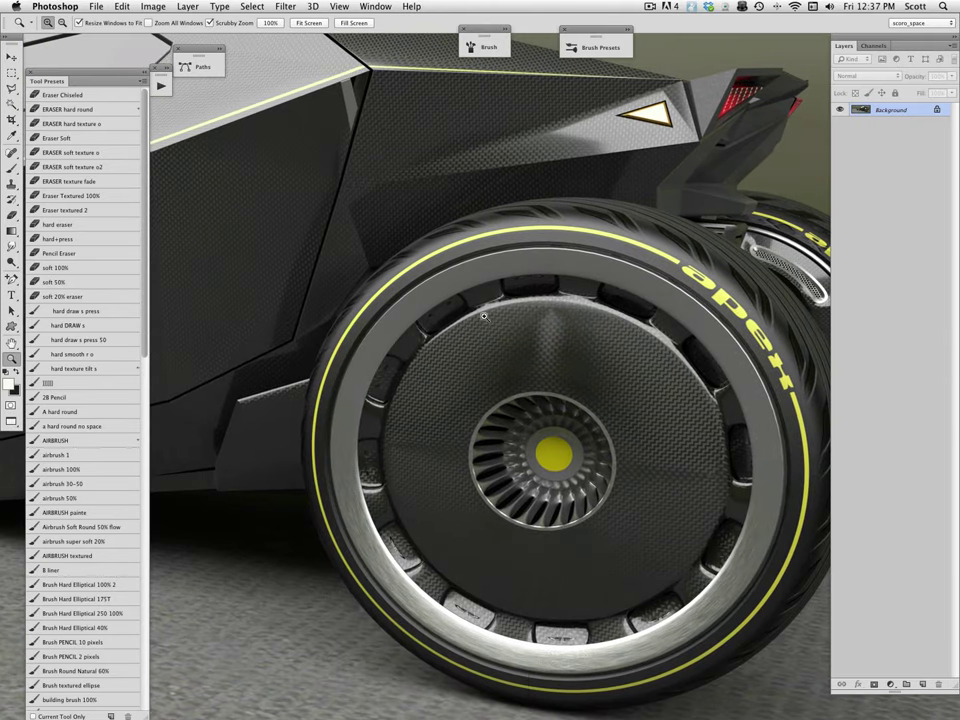
pyautogui.moveTo(346, 348); pyautogui.dragTo(730, 495)
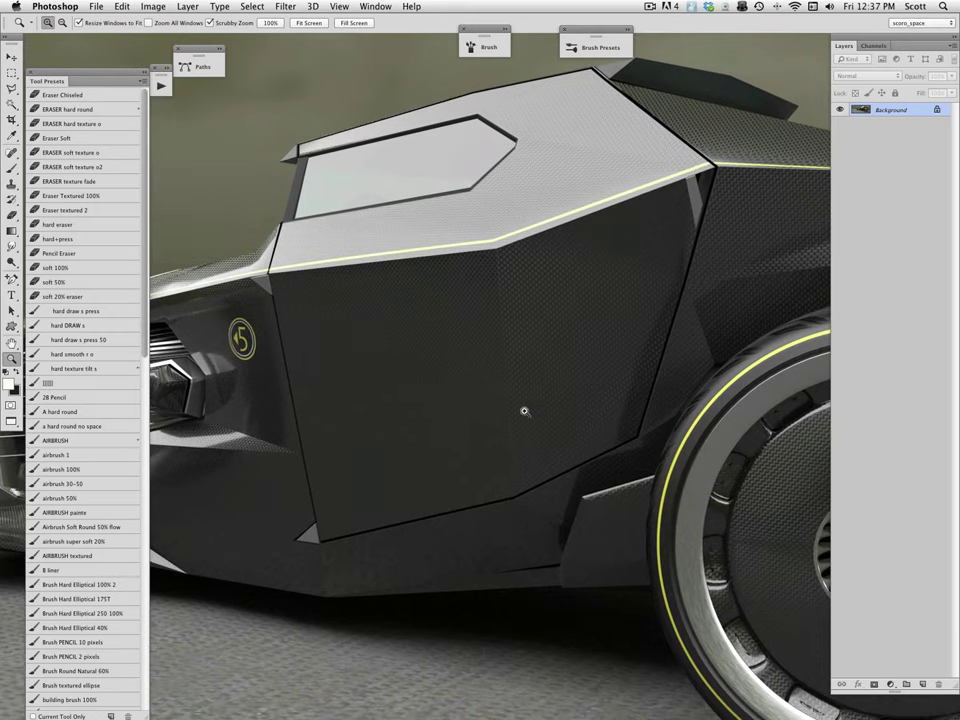
pyautogui.keyDown('alt'); pyautogui.click(439, 403); pyautogui.keyUp('alt')
pyautogui.moveTo(458, 463); pyautogui.dragTo(674, 441)
pyautogui.moveTo(606, 512); pyautogui.dragTo(618, 502)
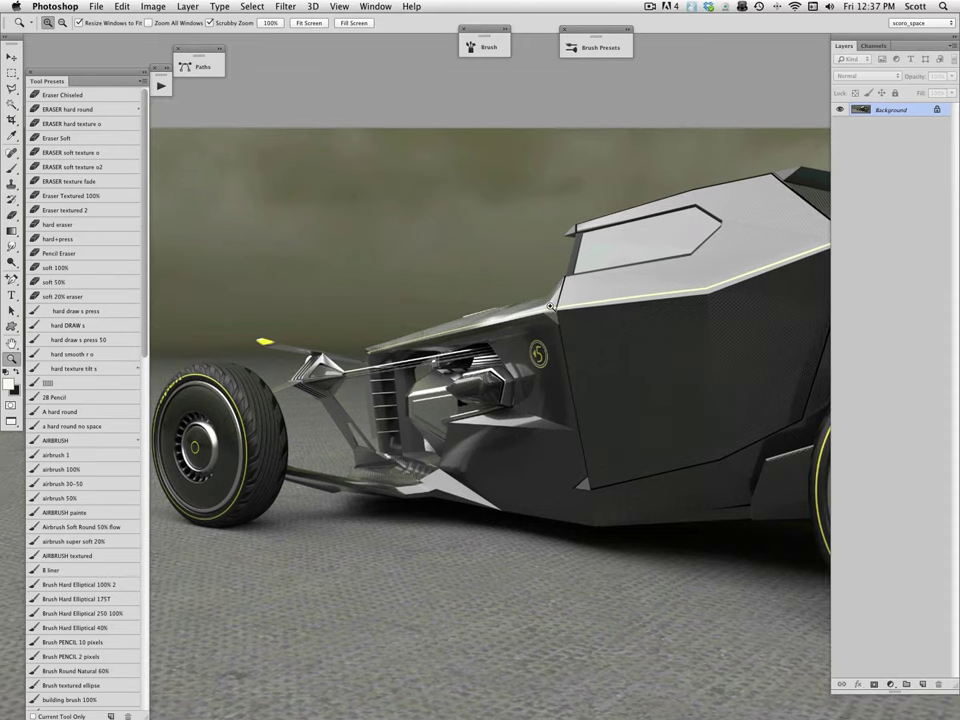
pyautogui.click(530, 335)
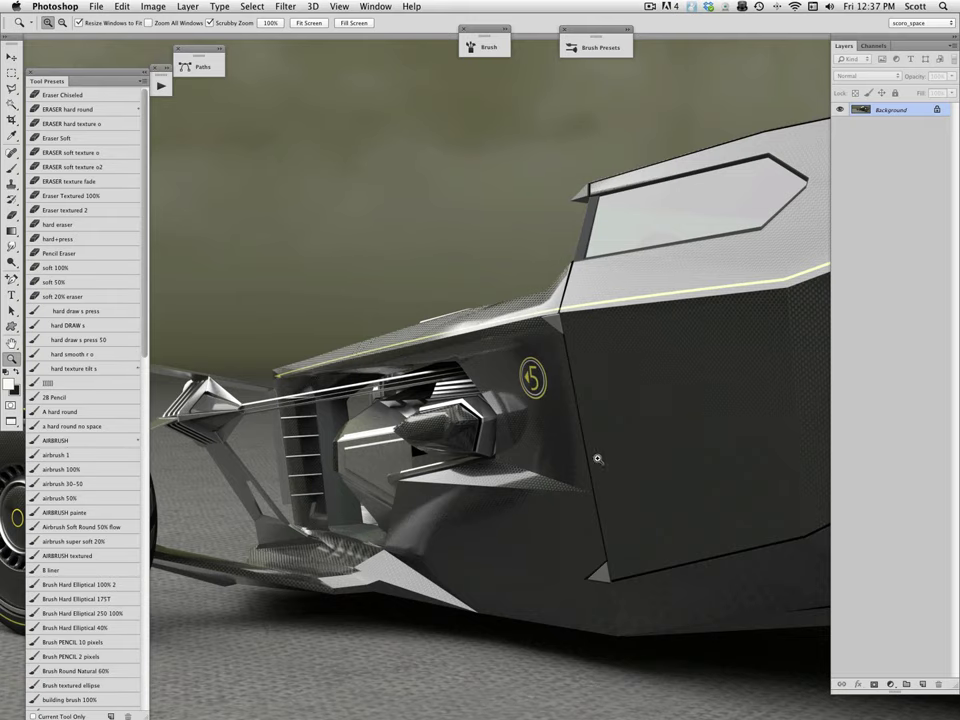
pyautogui.moveTo(624, 514); pyautogui.dragTo(658, 455)
pyautogui.moveTo(587, 521); pyautogui.dragTo(591, 453)
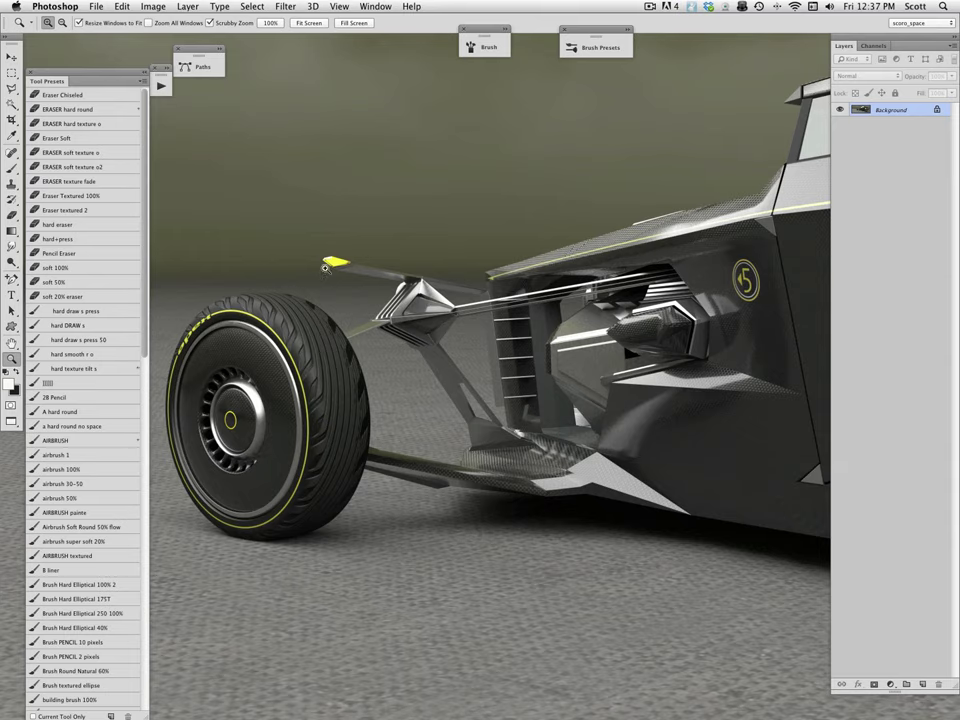
# Step: Examine the yellow front marker light, suspension arms and front wheel with its carbon disc and tire tread
pyautogui.click(340, 262)
pyautogui.moveTo(334, 263); pyautogui.dragTo(346, 259)
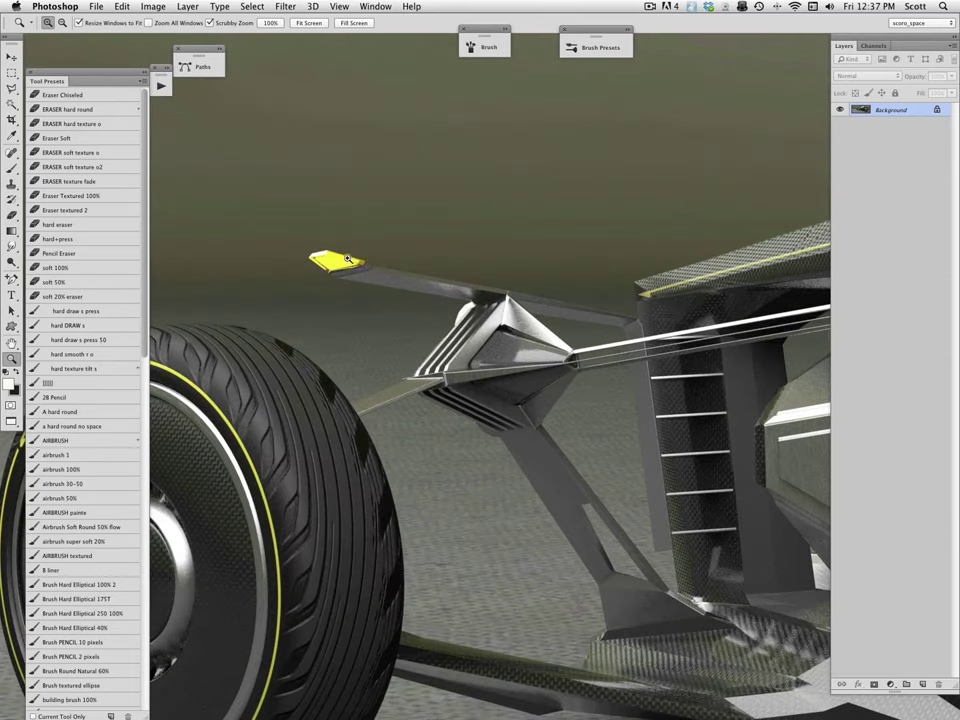
pyautogui.moveTo(447, 444); pyautogui.dragTo(608, 353)
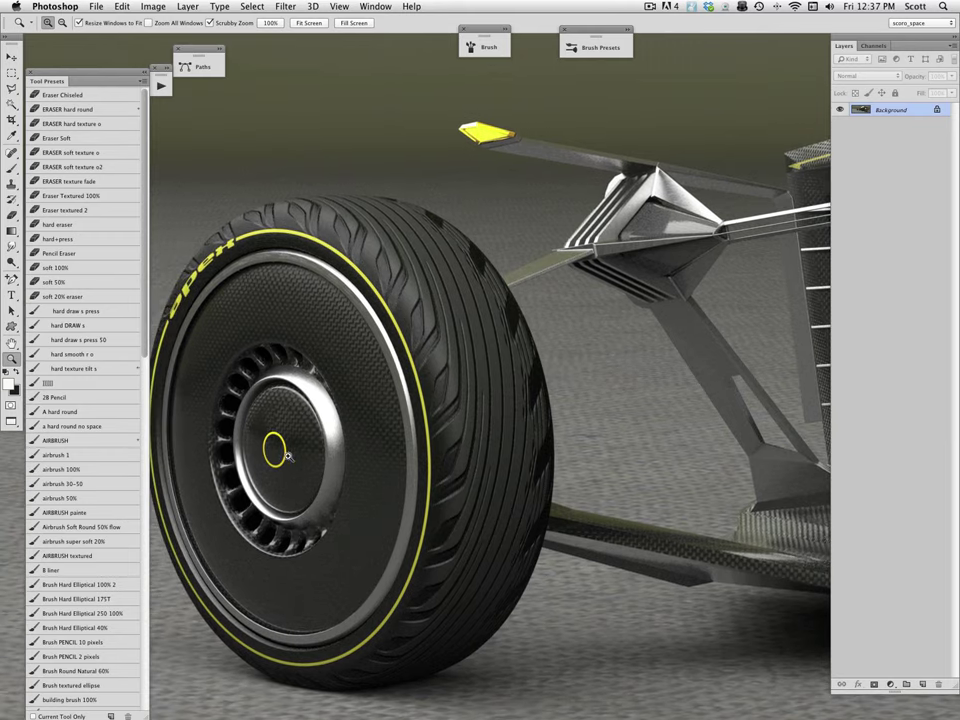
pyautogui.press('alt')
pyautogui.keyDown('alt'); pyautogui.click(627, 474); pyautogui.keyUp('alt')
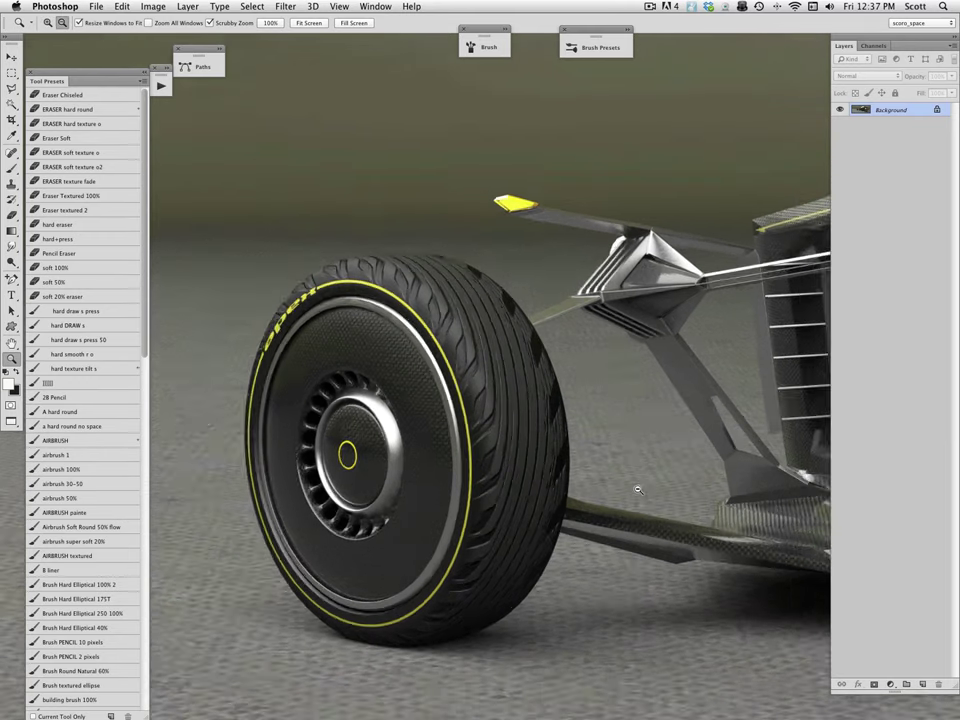
pyautogui.moveTo(659, 498); pyautogui.dragTo(587, 474)
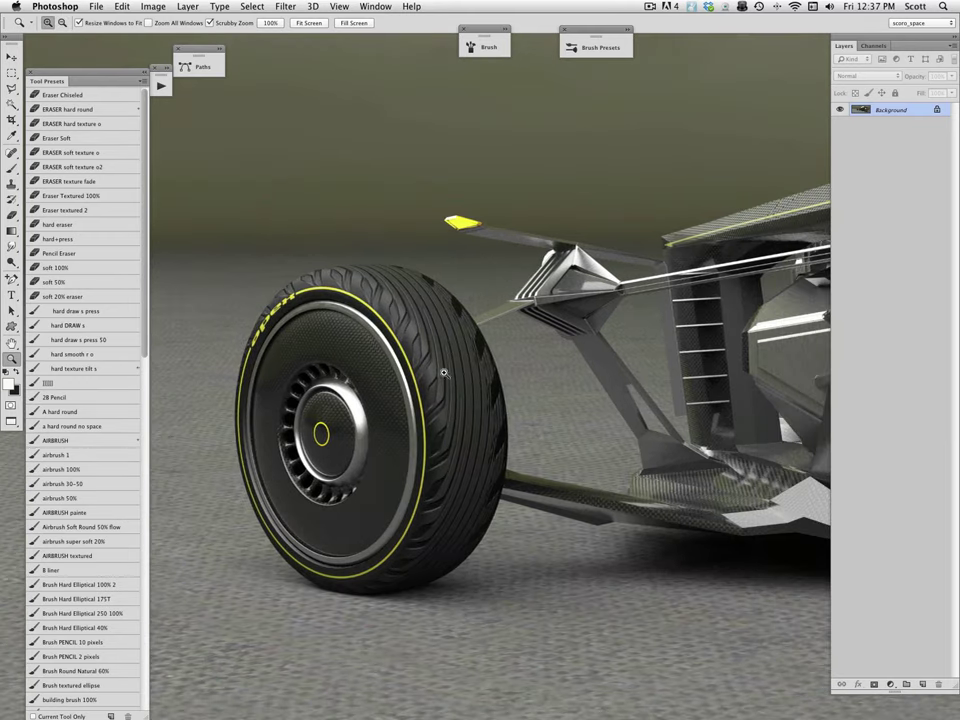
# Step: Compare the exposed engine and hood area with the door panel and rear wheel of the black render
pyautogui.press('alt')
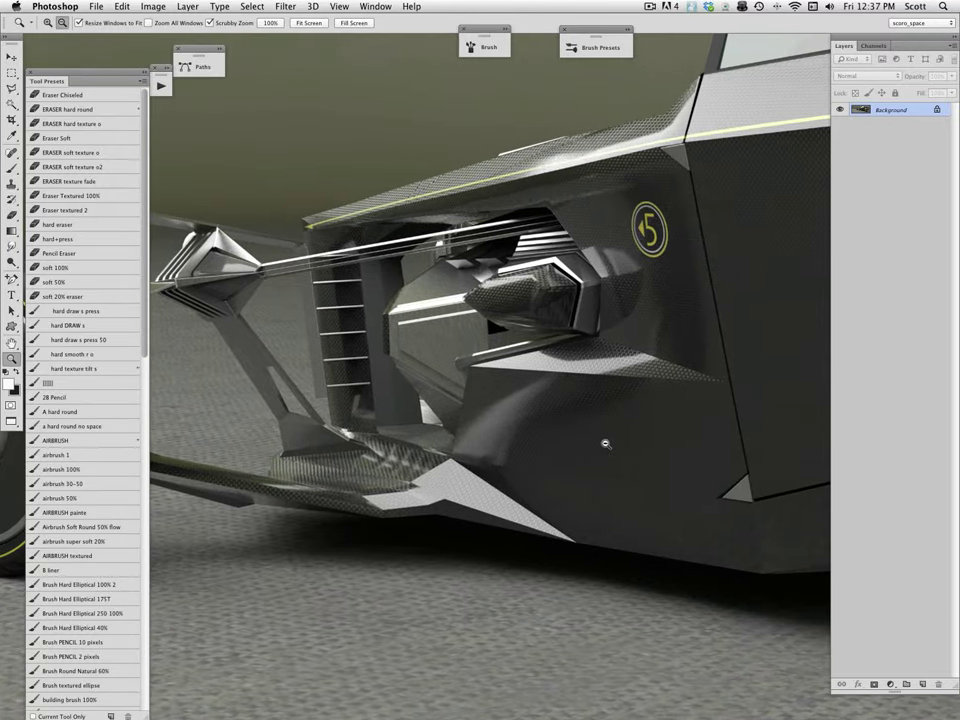
pyautogui.keyDown('alt'); pyautogui.click(612, 446); pyautogui.keyUp('alt')
pyautogui.moveTo(683, 454); pyautogui.dragTo(440, 459)
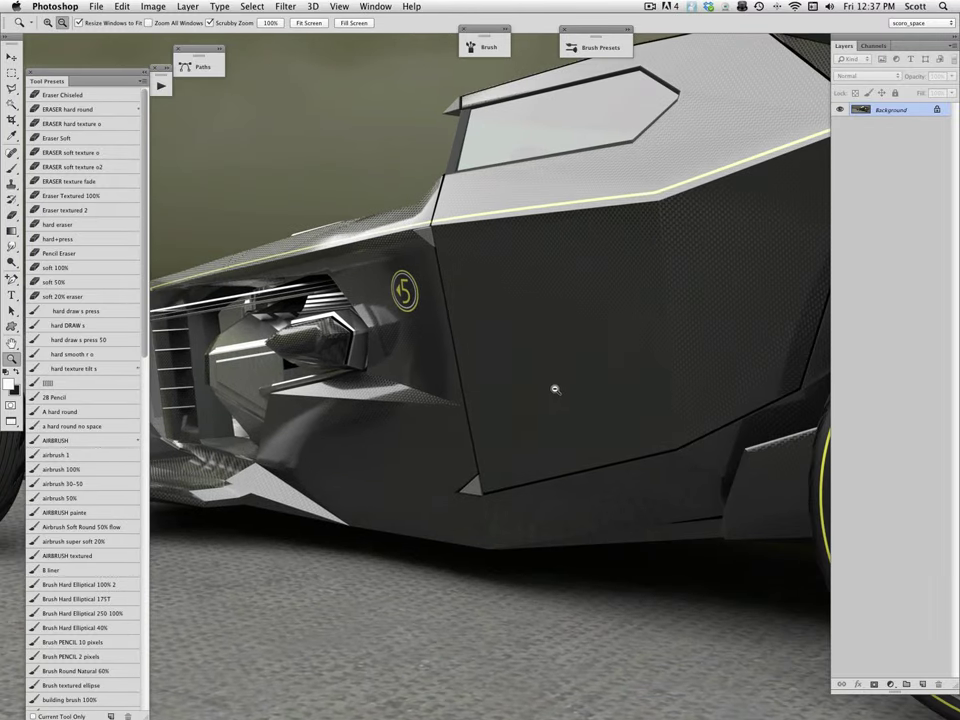
pyautogui.keyDown('alt'); pyautogui.click(572, 408); pyautogui.keyUp('alt')
pyautogui.moveTo(573, 410); pyautogui.dragTo(525, 417)
pyautogui.keyDown('alt'); pyautogui.click(552, 399); pyautogui.keyUp('alt')
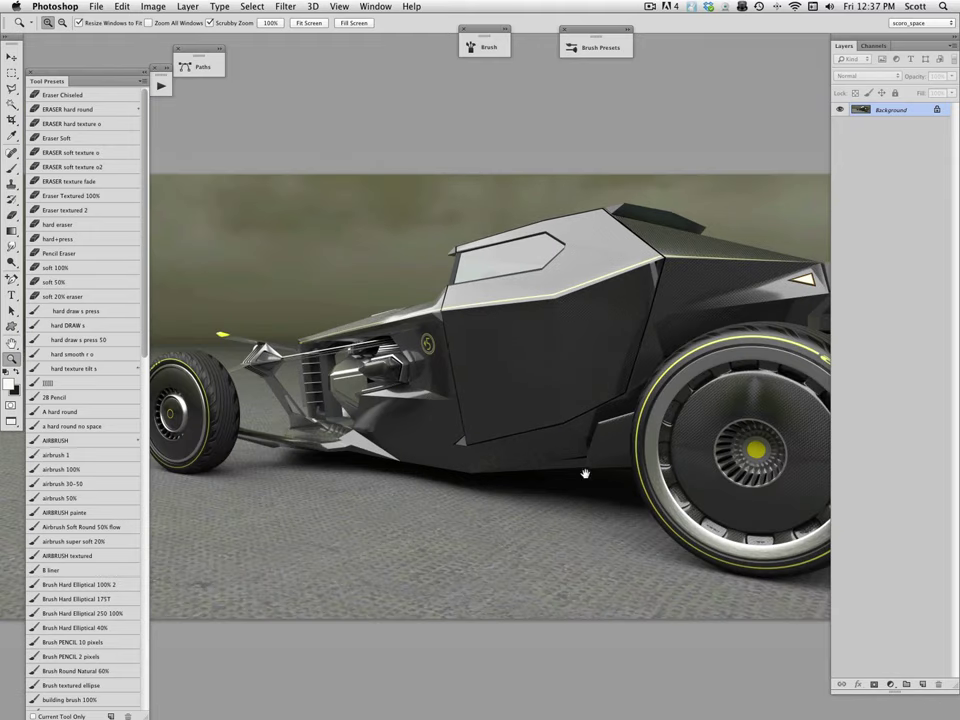
pyautogui.moveTo(534, 519); pyautogui.dragTo(475, 476)
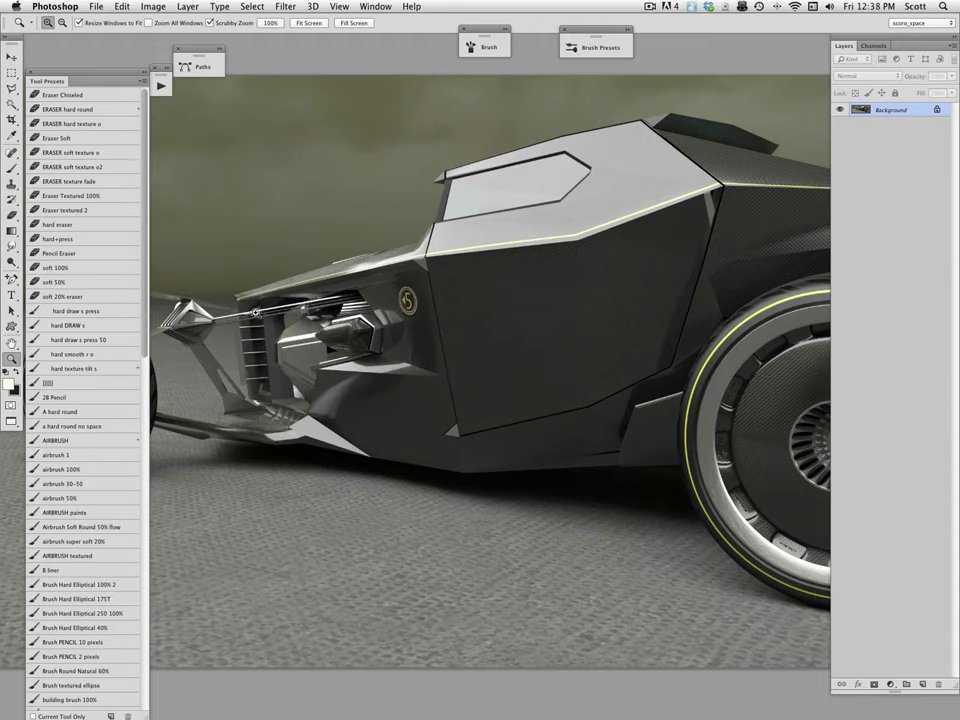
pyautogui.moveTo(185, 226); pyautogui.dragTo(319, 371)
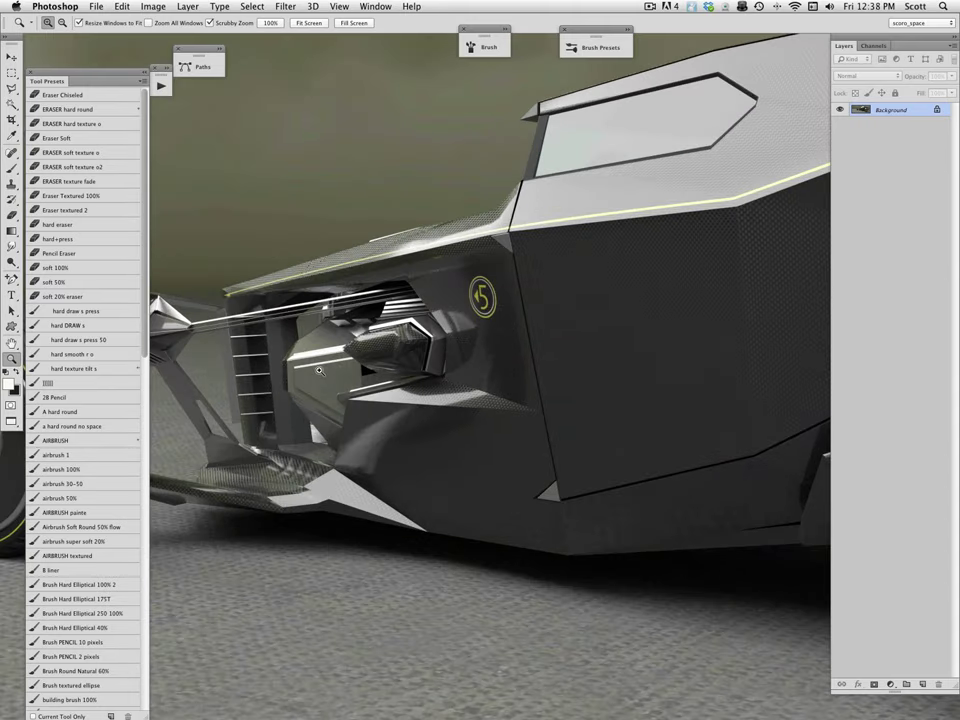
pyautogui.moveTo(551, 497); pyautogui.dragTo(218, 427)
pyautogui.keyDown('alt'); pyautogui.click(533, 448); pyautogui.keyUp('alt')
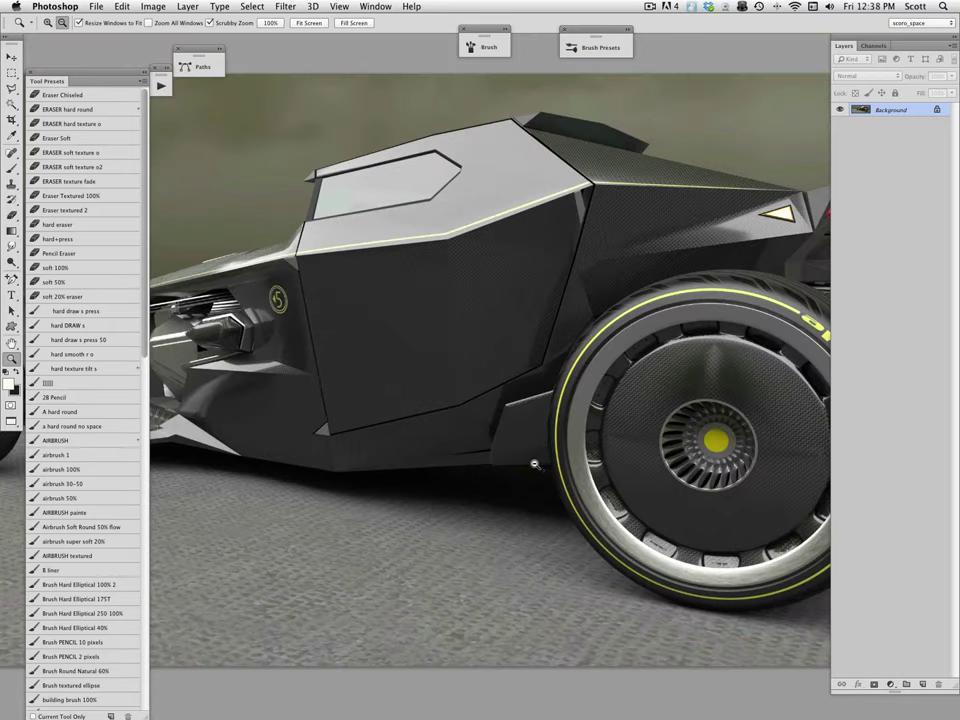
# Step: Review the whole rear three-quarter view of the black hot rod and close that image
pyautogui.keyDown('alt'); pyautogui.click(539, 465); pyautogui.keyUp('alt')
pyautogui.keyDown('alt'); pyautogui.click(539, 524); pyautogui.keyUp('alt')
pyautogui.scroll(-3, 523, 470)
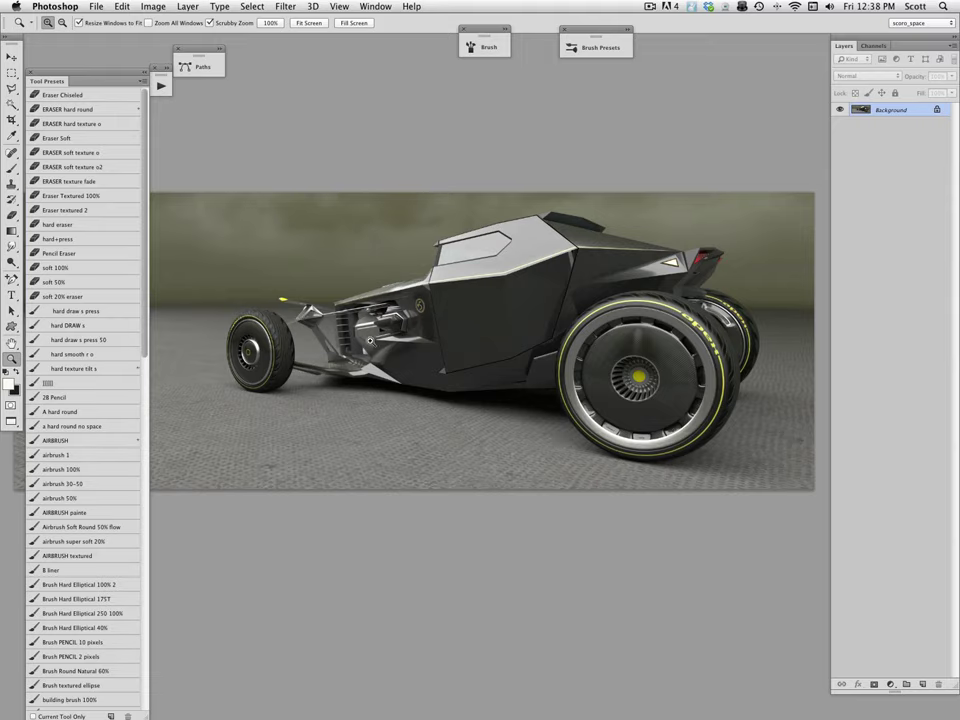
pyautogui.moveTo(384, 337); pyautogui.dragTo(380, 349)
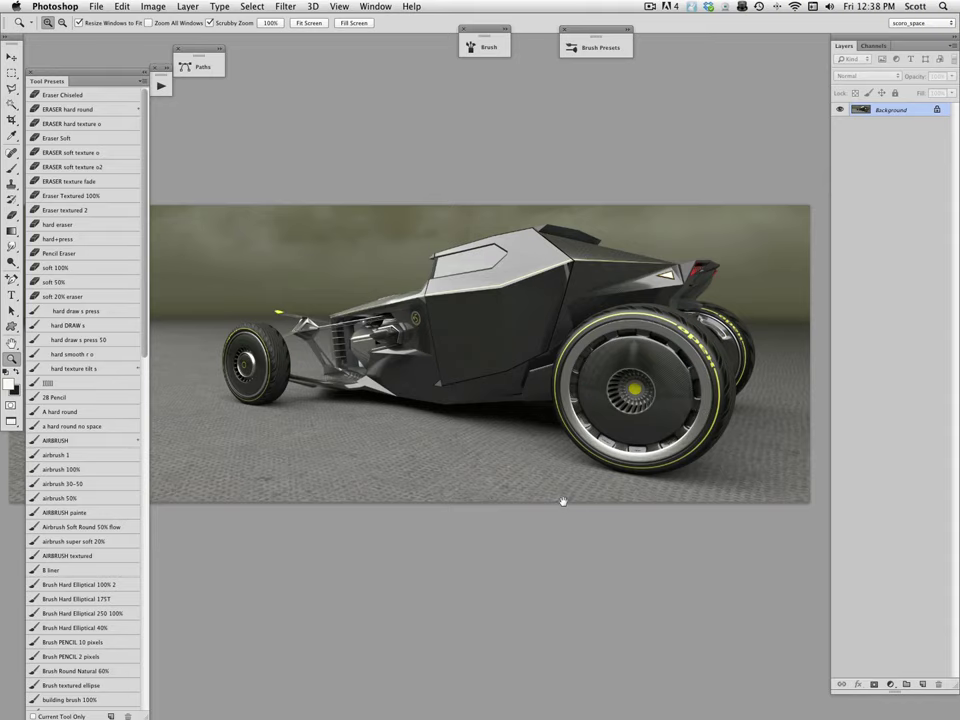
pyautogui.moveTo(560, 495); pyautogui.dragTo(556, 506)
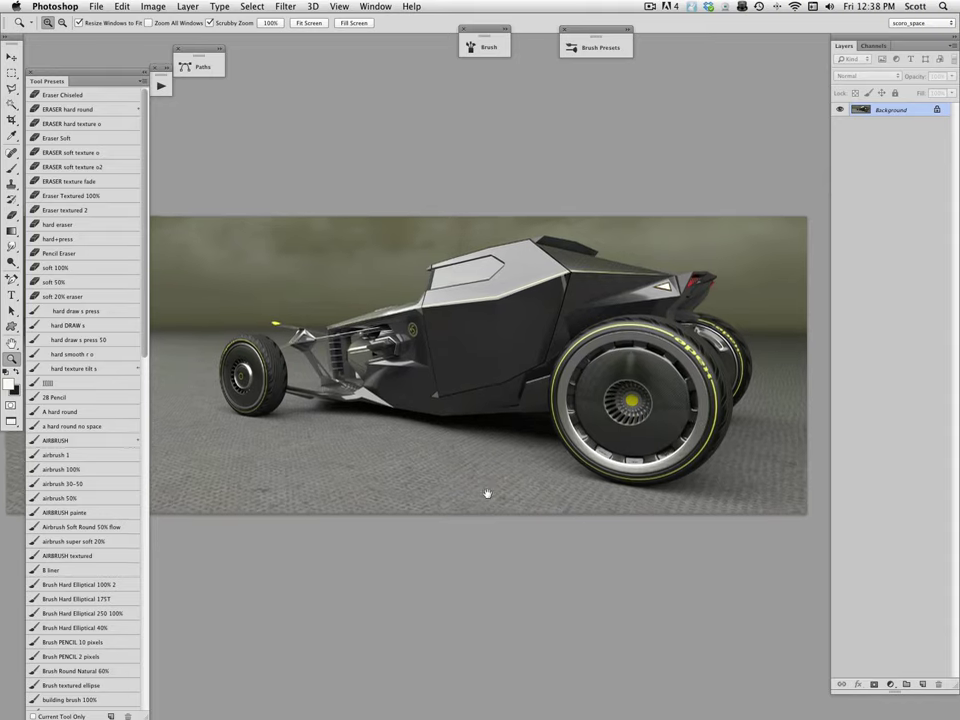
pyautogui.moveTo(487, 493); pyautogui.dragTo(486, 500)
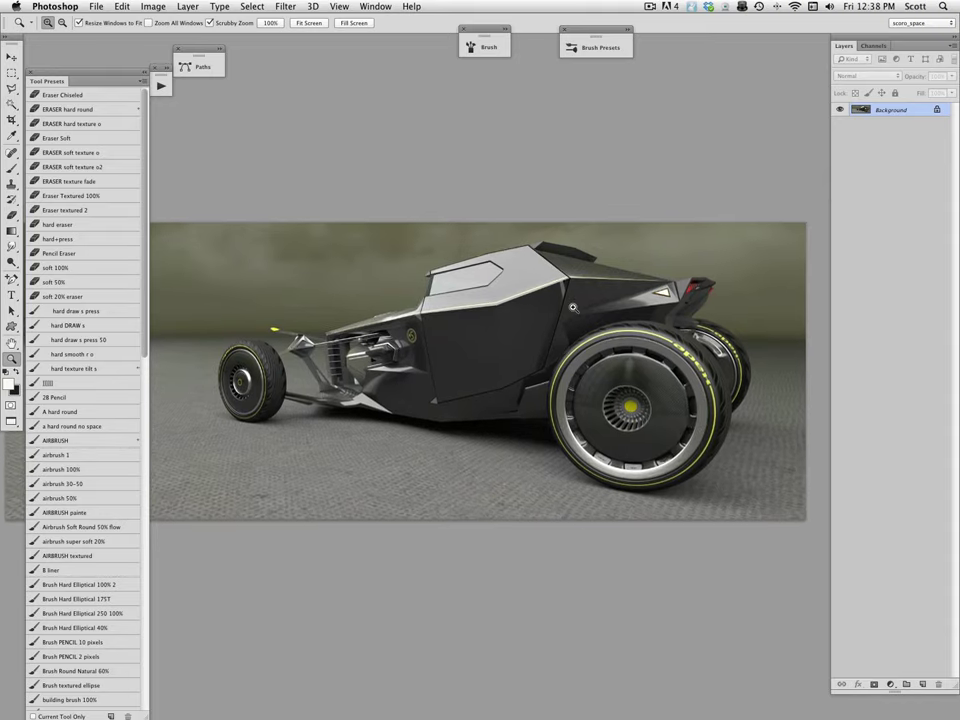
pyautogui.moveTo(527, 497); pyautogui.dragTo(537, 484)
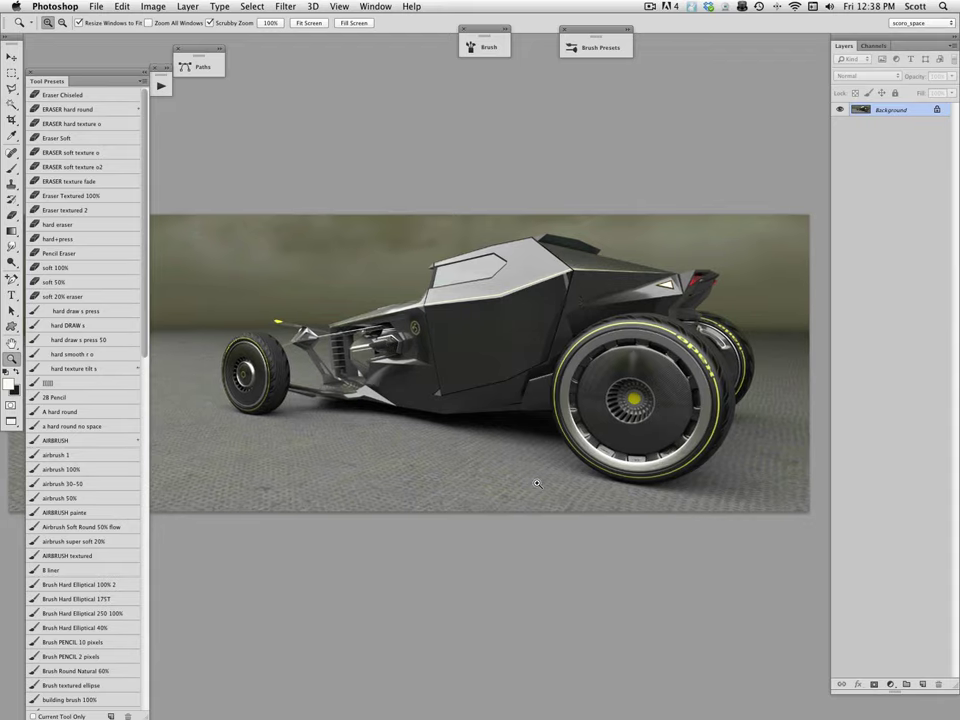
pyautogui.press('super+w')
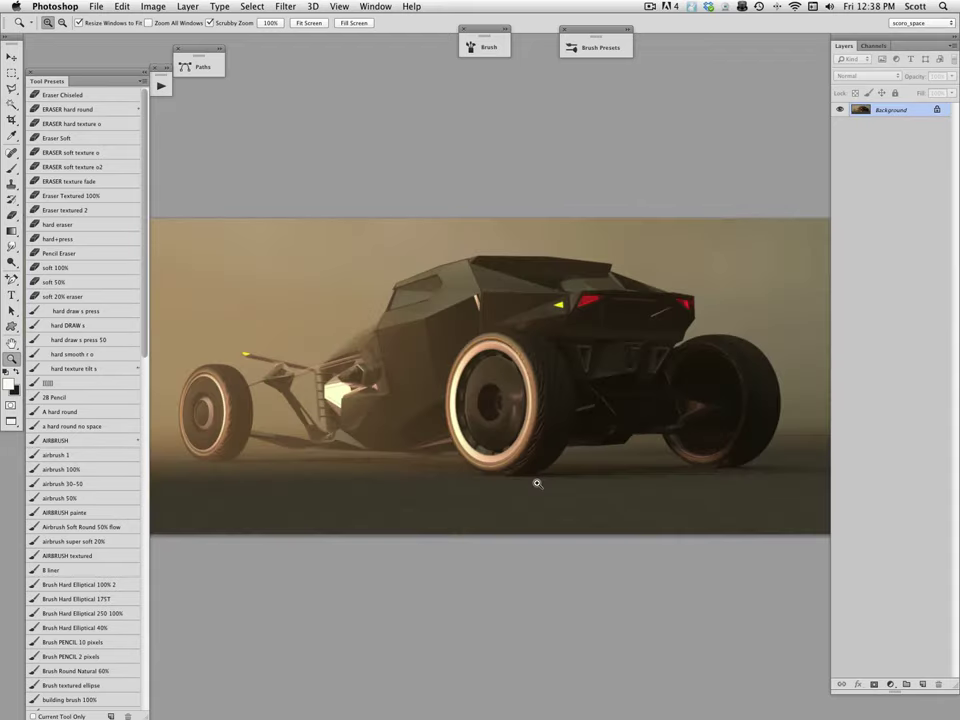
# Step: Look over the hazy, warm-lit rear three-quarter render of the hot rod and close that image
pyautogui.moveTo(551, 417); pyautogui.dragTo(557, 379)
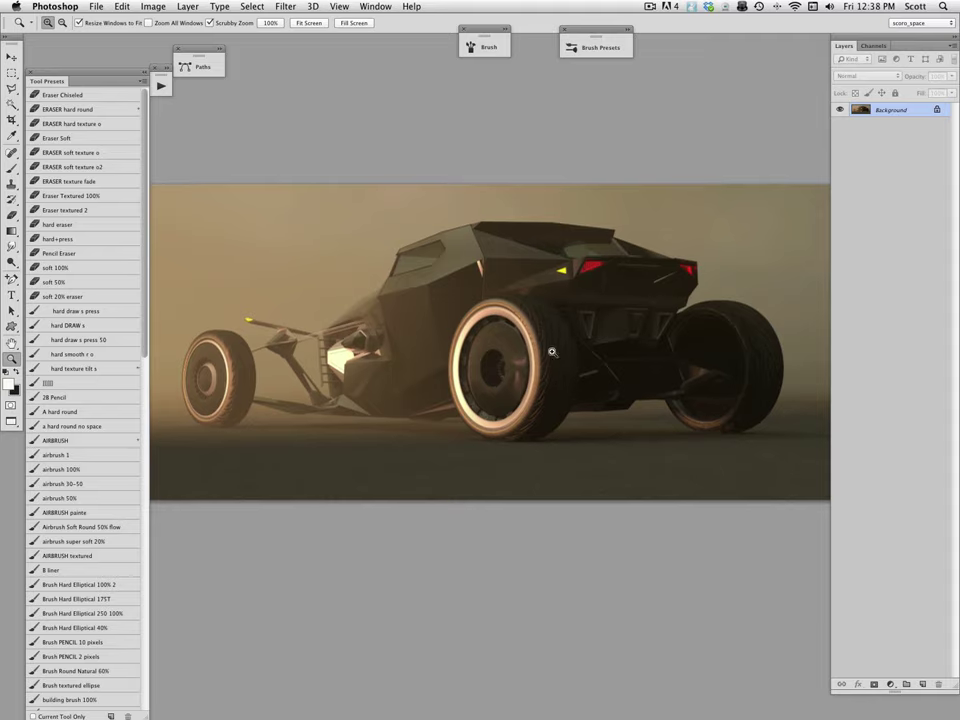
pyautogui.moveTo(522, 454); pyautogui.dragTo(526, 446)
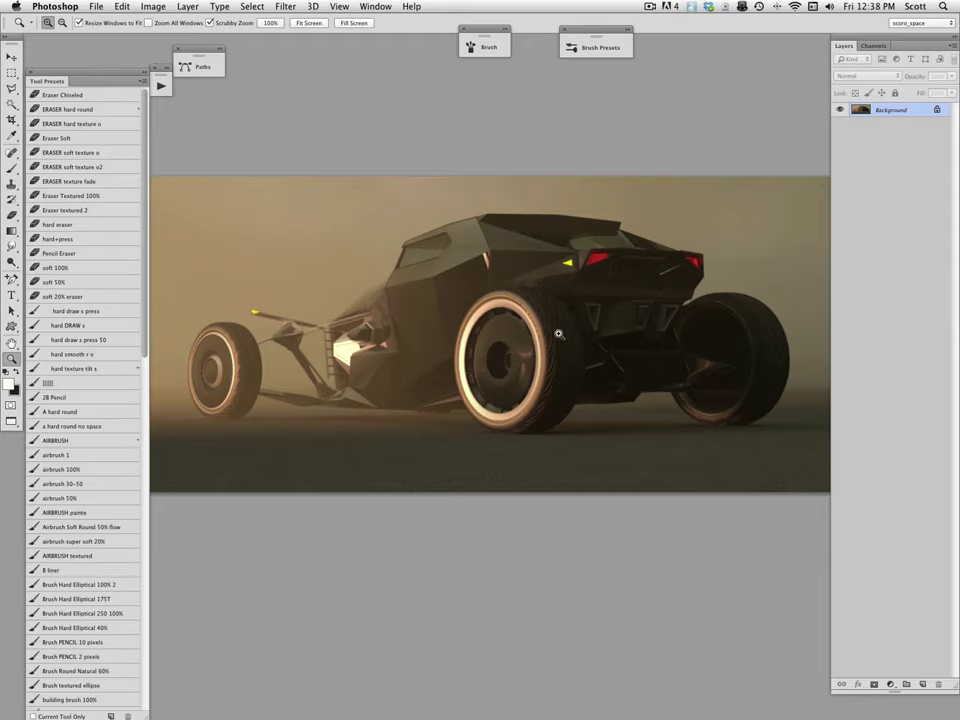
pyautogui.press('super+w')
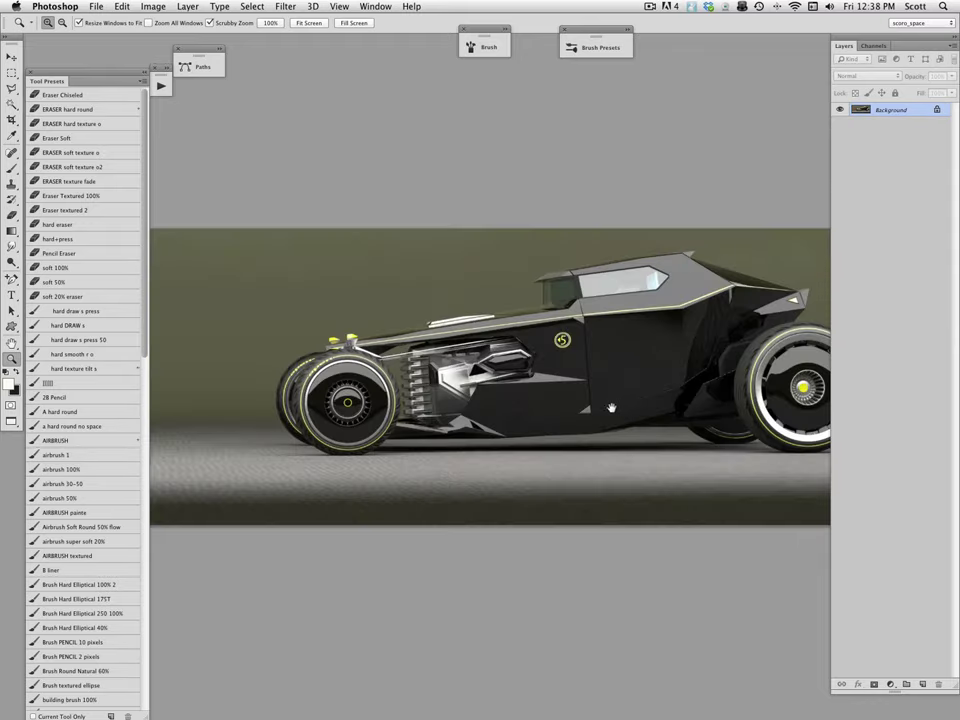
# Step: Look over the side view of the glossy black hot rod from the front wheel and engine to the cab and rear wheel
pyautogui.moveTo(609, 406); pyautogui.dragTo(541, 370)
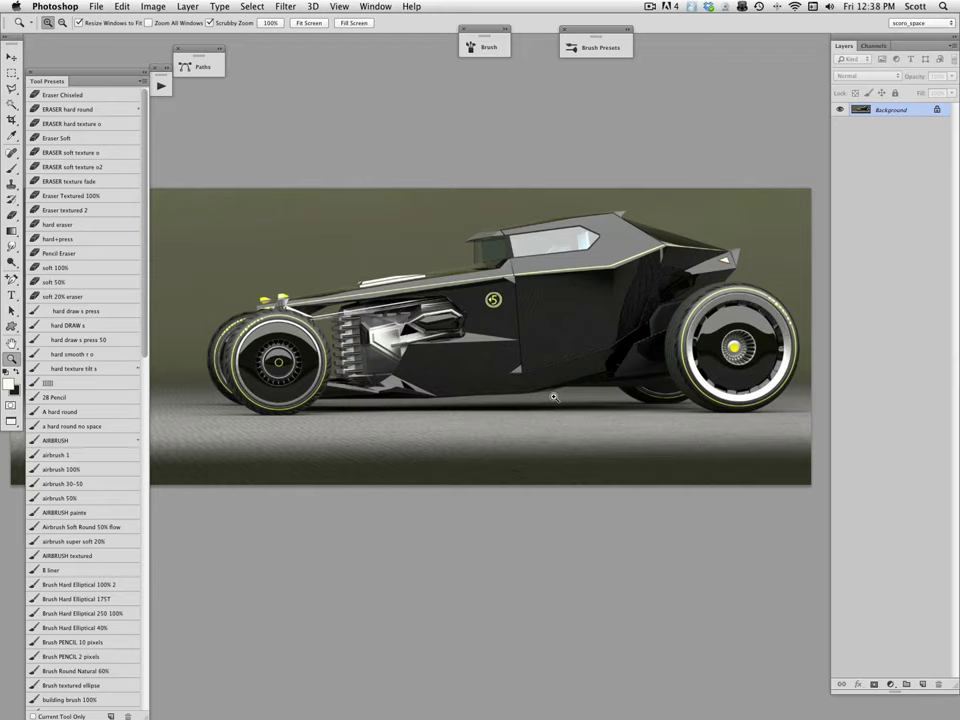
pyautogui.moveTo(595, 438); pyautogui.dragTo(593, 431)
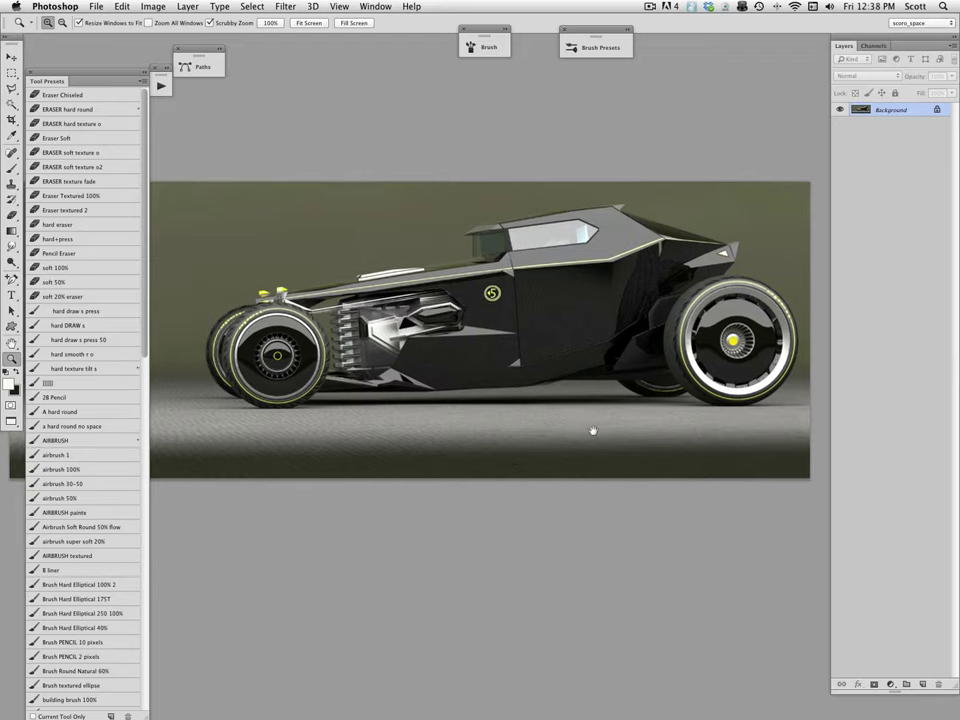
pyautogui.click(613, 393)
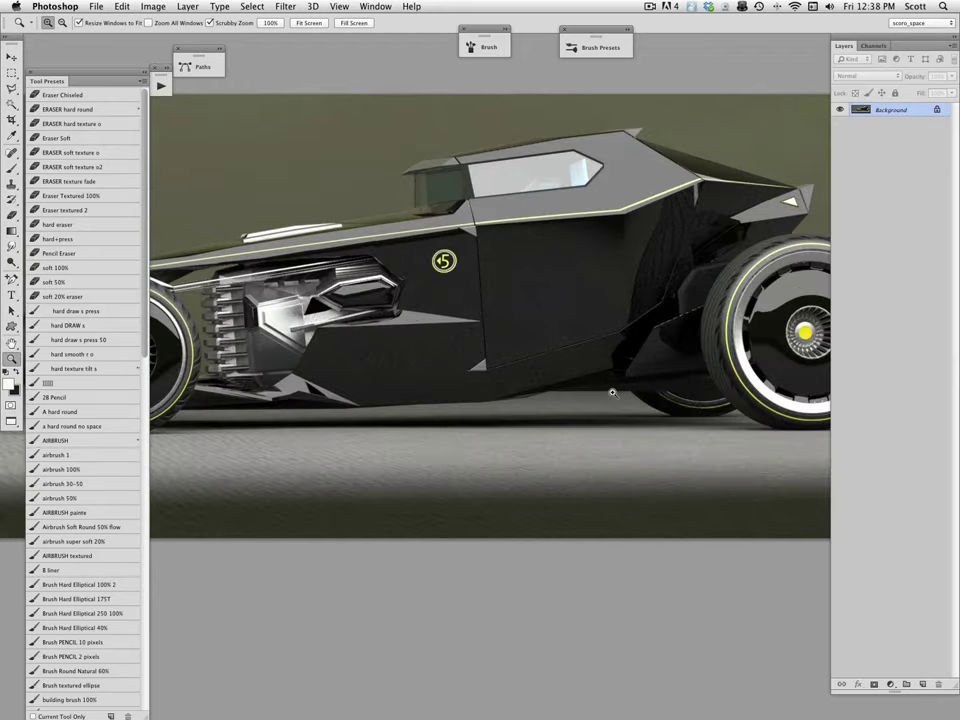
pyautogui.moveTo(617, 391)
pyautogui.mouseDown()
pyautogui.moveTo(606, 398)
pyautogui.moveTo(613, 403)
pyautogui.moveTo(601, 392)
pyautogui.mouseUp()
pyautogui.keyDown('alt'); pyautogui.click(636, 400); pyautogui.keyUp('alt')
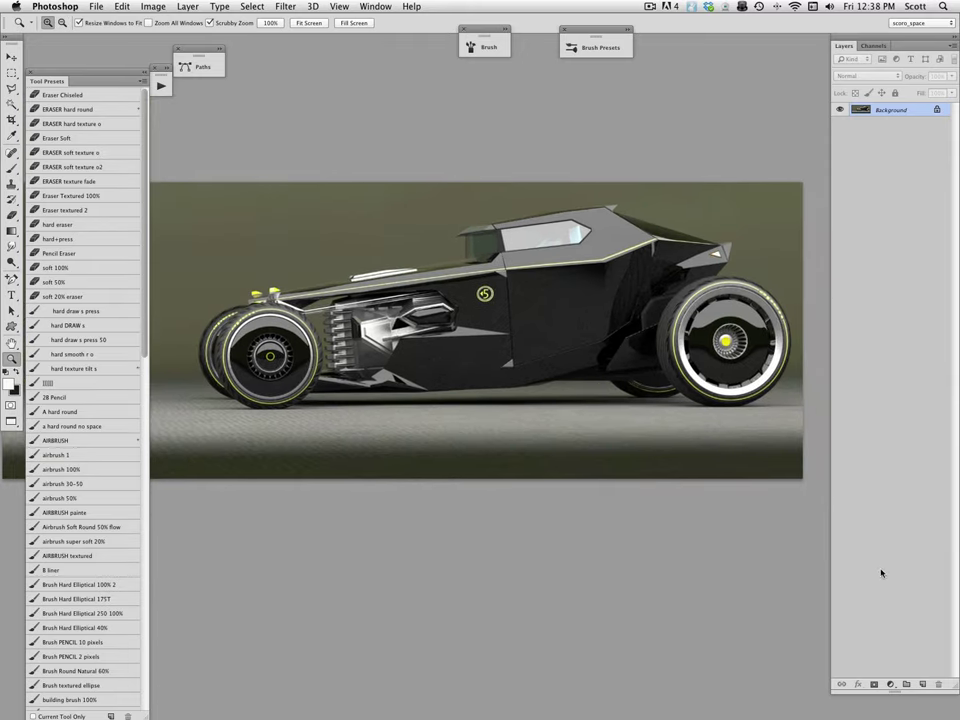
# Step: Add a new layer and trace the rims and hubs of the front and rear wheels in white with the hard DRAW s brush
pyautogui.click(920, 683)
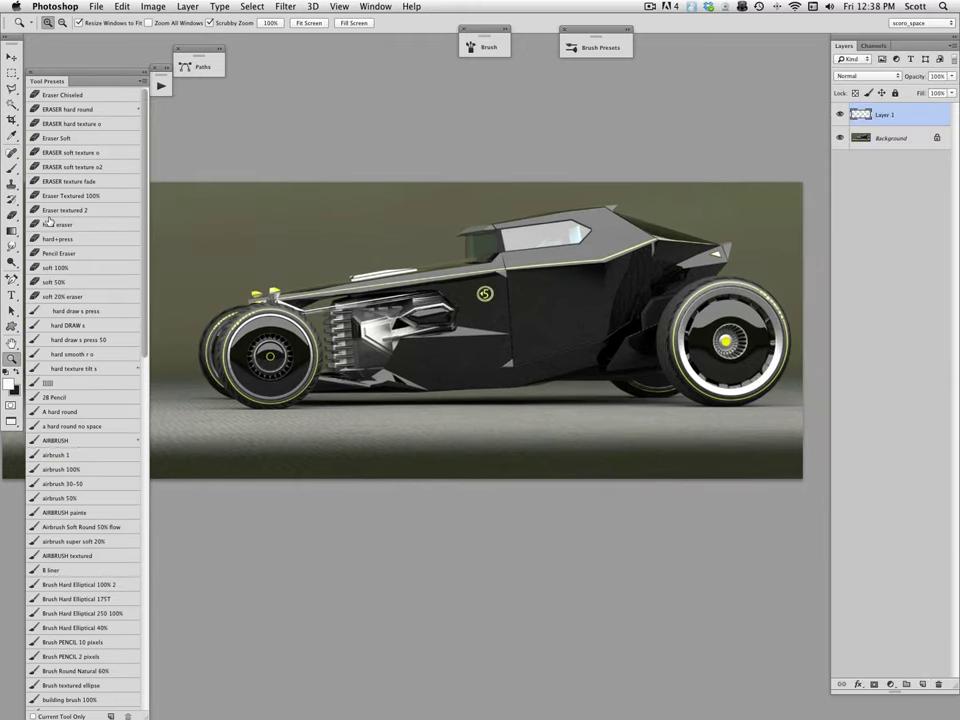
pyautogui.click(90, 325)
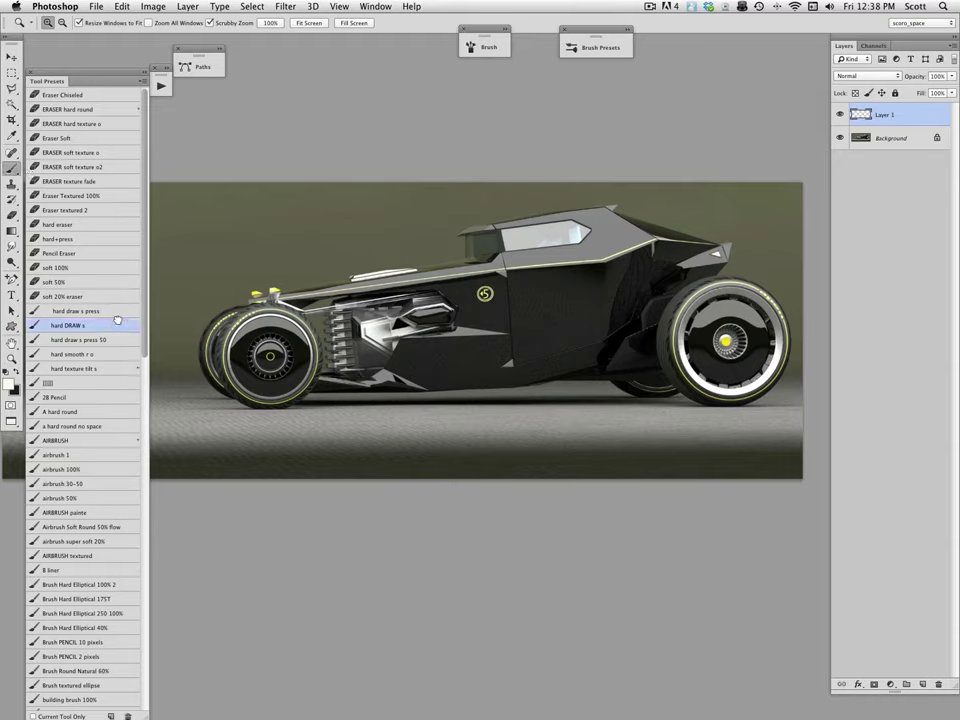
pyautogui.keyDown('alt'); pyautogui.click(375, 332); pyautogui.keyUp('alt')
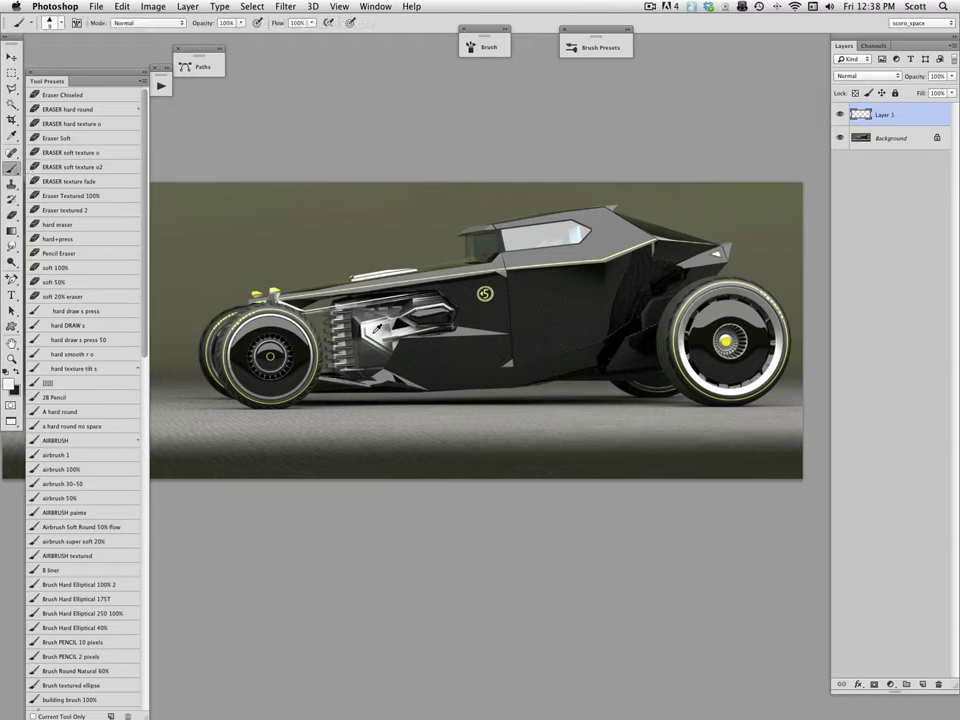
pyautogui.moveTo(299, 331)
pyautogui.mouseDown()
pyautogui.moveTo(313, 346)
pyautogui.moveTo(240, 335)
pyautogui.mouseUp()
pyautogui.moveTo(286, 343)
pyautogui.mouseDown()
pyautogui.moveTo(274, 338)
pyautogui.moveTo(258, 374)
pyautogui.moveTo(262, 344)
pyautogui.mouseUp()
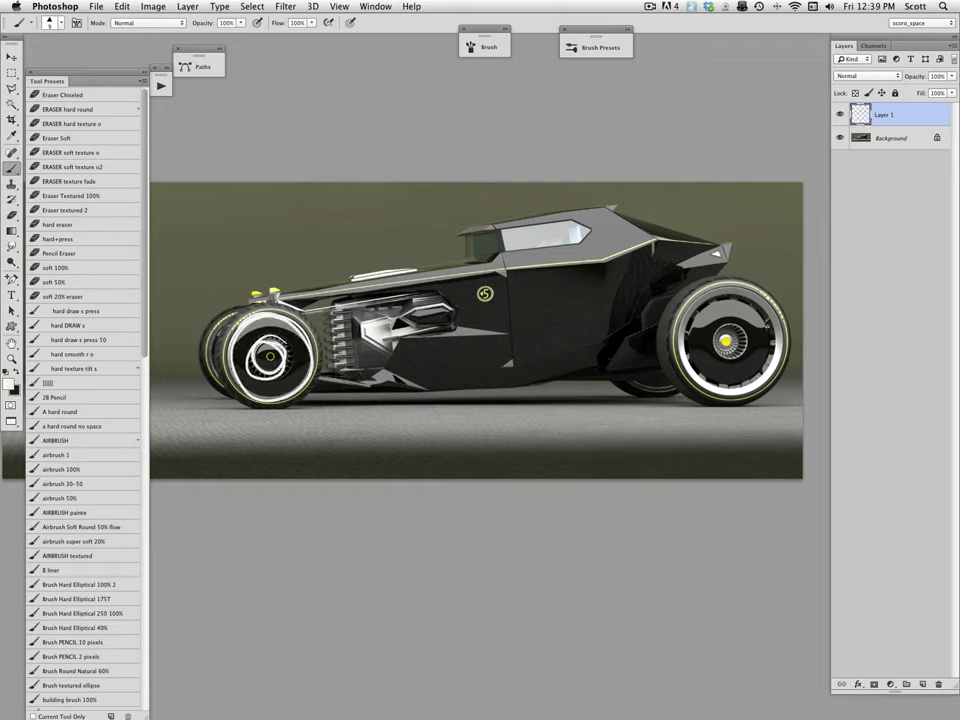
pyautogui.moveTo(767, 307)
pyautogui.mouseDown()
pyautogui.moveTo(737, 404)
pyautogui.moveTo(776, 367)
pyautogui.mouseUp()
pyautogui.moveTo(746, 311)
pyautogui.mouseDown()
pyautogui.moveTo(725, 304)
pyautogui.moveTo(757, 319)
pyautogui.moveTo(745, 336)
pyautogui.mouseUp()
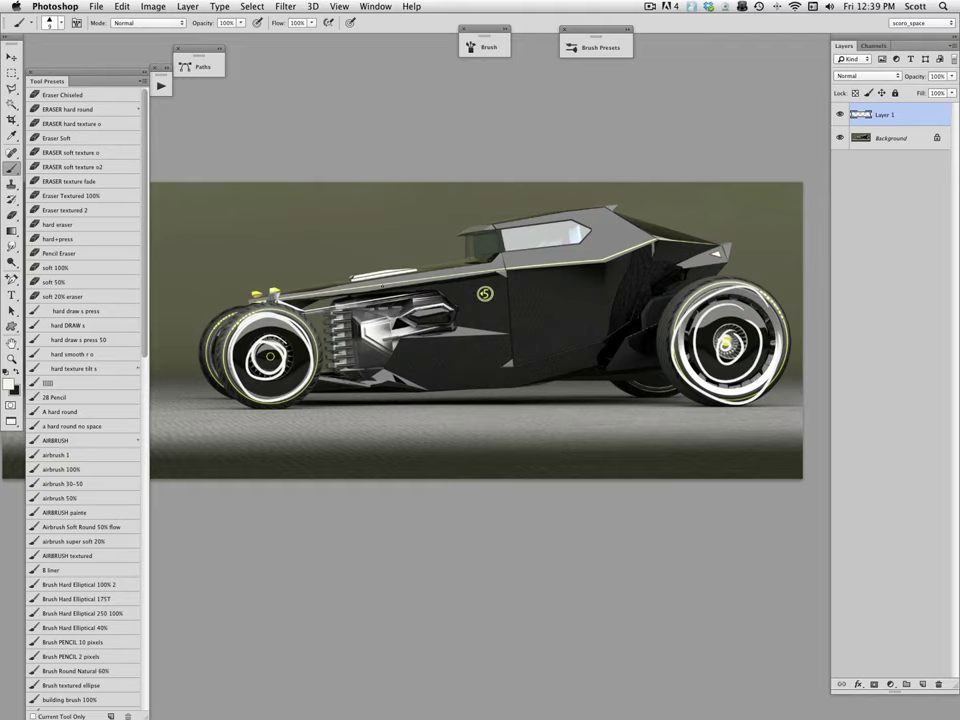
# Step: Trace the hood, windshield, roofline, tail, door edges and engine contours in white over the side view
pyautogui.moveTo(274, 300); pyautogui.dragTo(500, 262)
pyautogui.moveTo(509, 234); pyautogui.dragTo(490, 273)
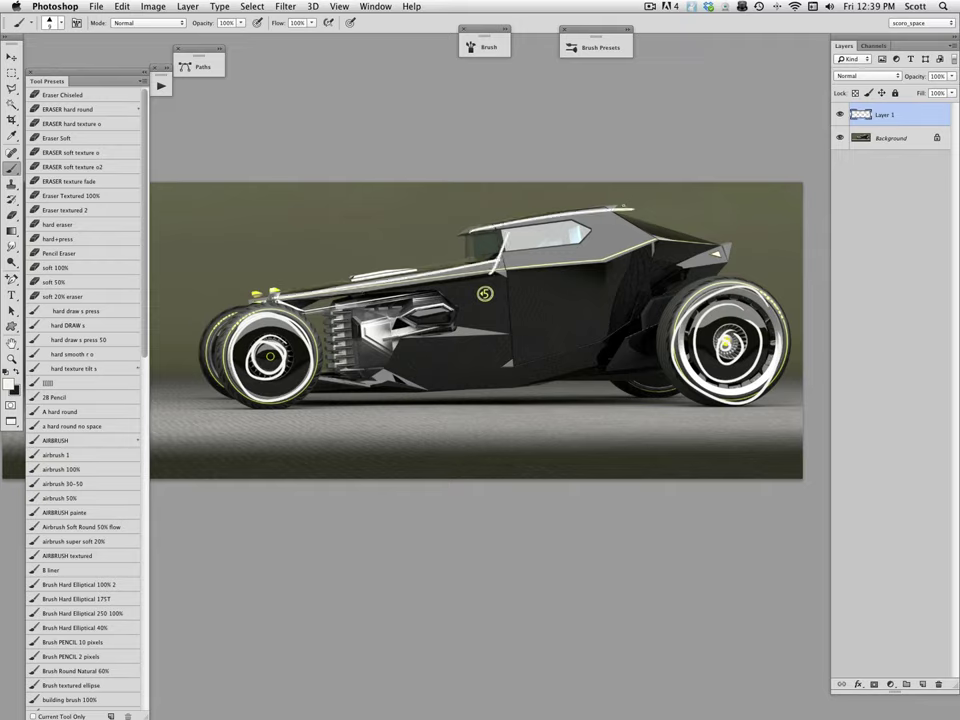
pyautogui.moveTo(468, 231)
pyautogui.mouseDown()
pyautogui.moveTo(625, 206)
pyautogui.moveTo(737, 243)
pyautogui.moveTo(726, 273)
pyautogui.moveTo(654, 271)
pyautogui.mouseUp()
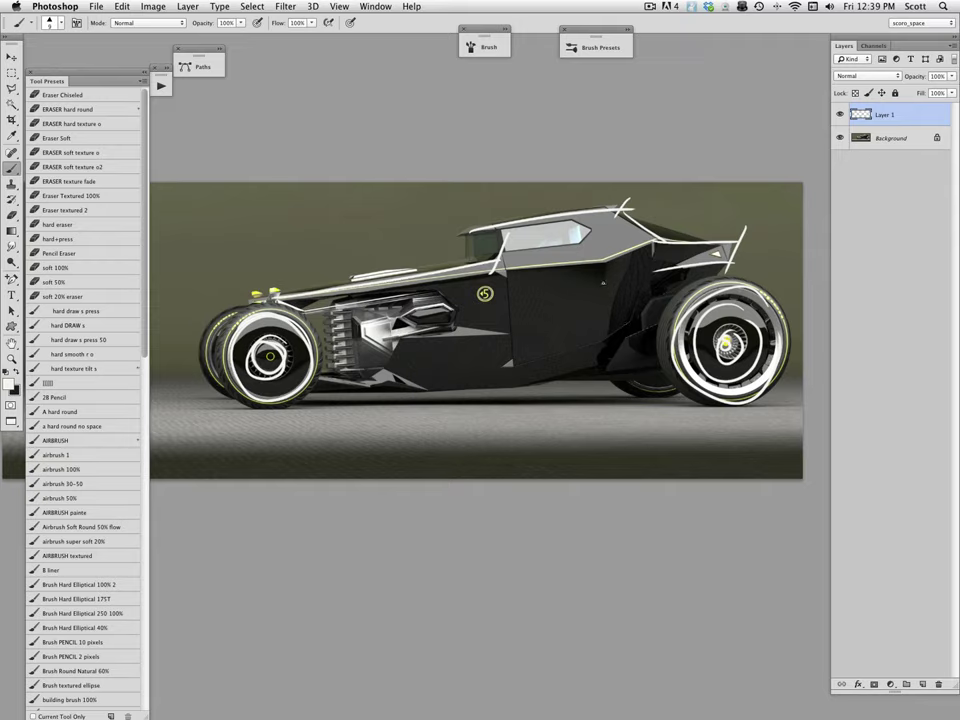
pyautogui.moveTo(506, 260); pyautogui.dragTo(510, 376)
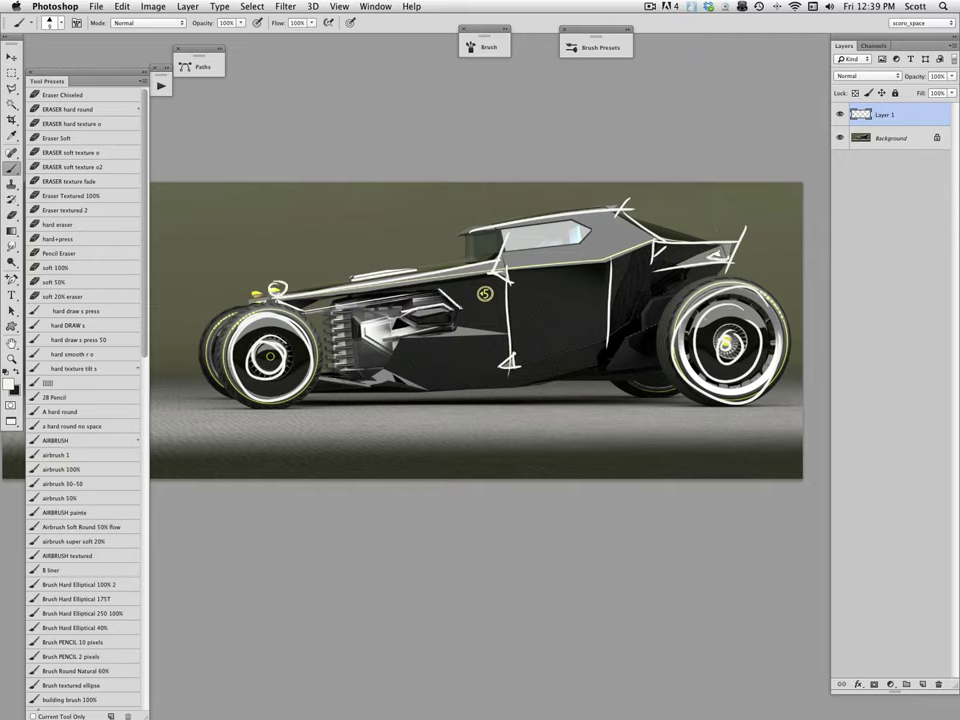
pyautogui.moveTo(462, 305)
pyautogui.mouseDown()
pyautogui.moveTo(454, 335)
pyautogui.moveTo(390, 338)
pyautogui.mouseUp()
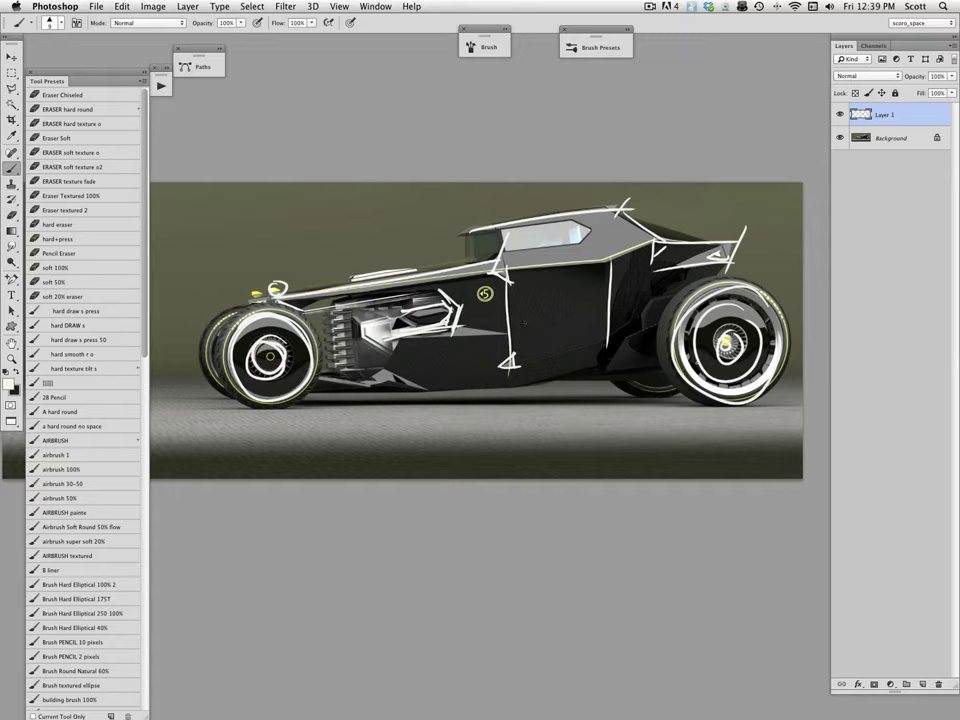
# Step: Hide Layer 1 and, on a new layer, sketch branching spokes inside the front wheel and a rounded loop around the cab
pyautogui.click(840, 114)
pyautogui.click(922, 684)
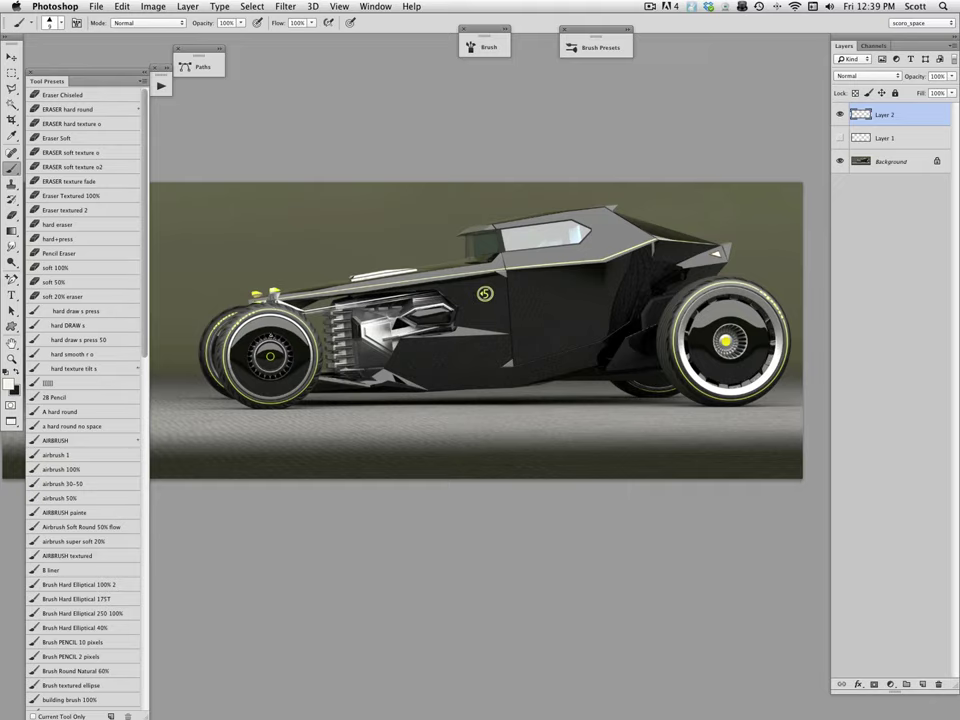
pyautogui.moveTo(260, 320)
pyautogui.mouseDown()
pyautogui.moveTo(278, 352)
pyautogui.moveTo(276, 317)
pyautogui.mouseUp()
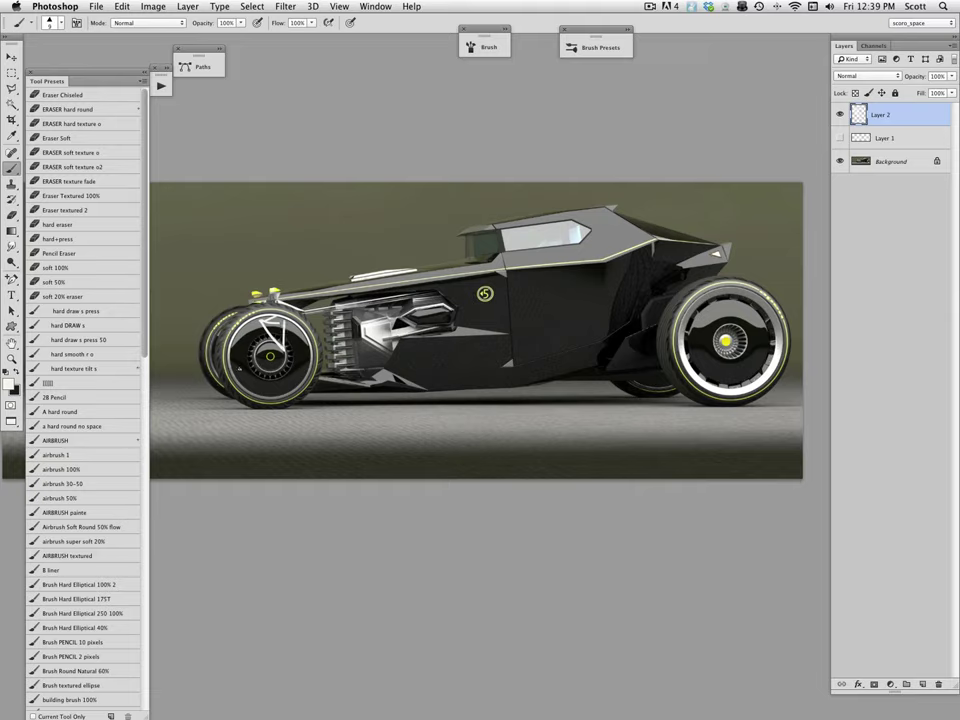
pyautogui.moveTo(302, 366); pyautogui.dragTo(287, 397)
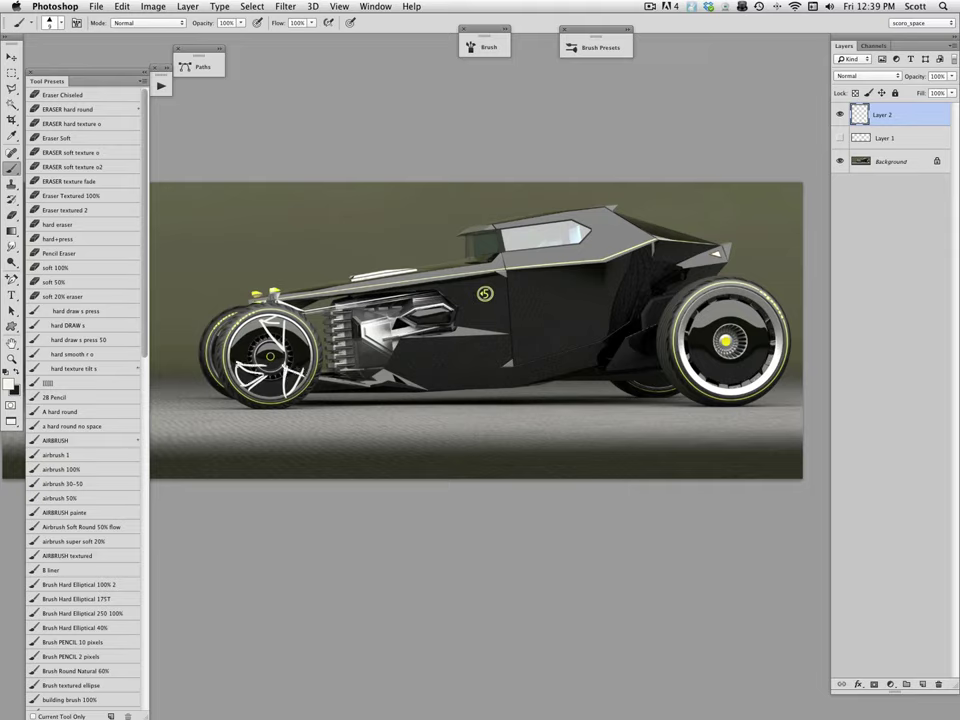
pyautogui.moveTo(285, 366); pyautogui.dragTo(309, 376)
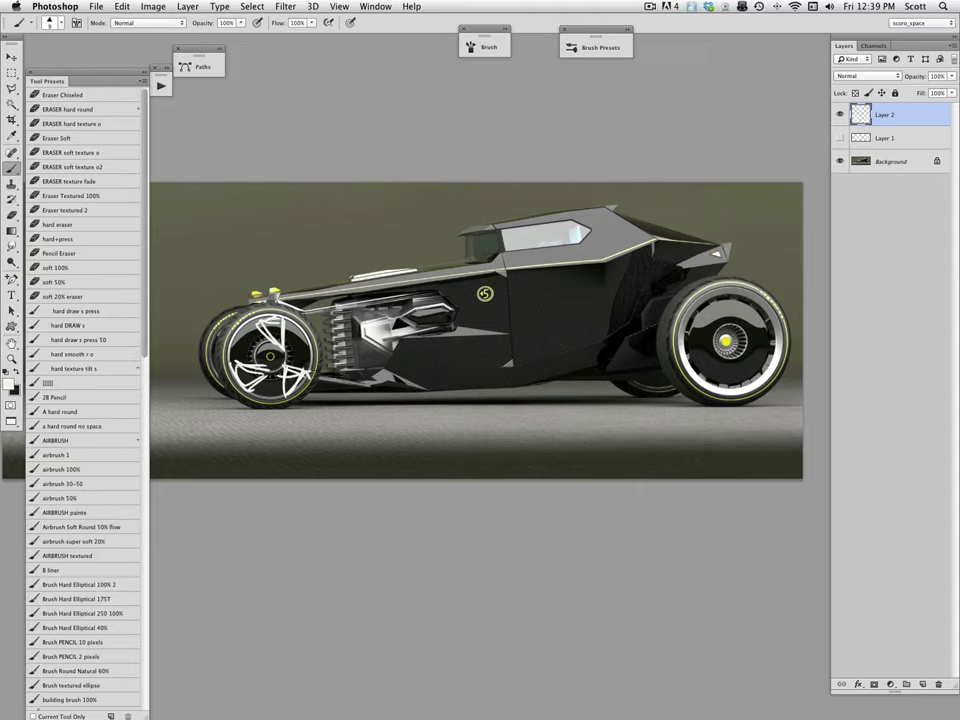
pyautogui.moveTo(314, 352)
pyautogui.mouseDown()
pyautogui.moveTo(305, 377)
pyautogui.moveTo(313, 352)
pyautogui.mouseUp()
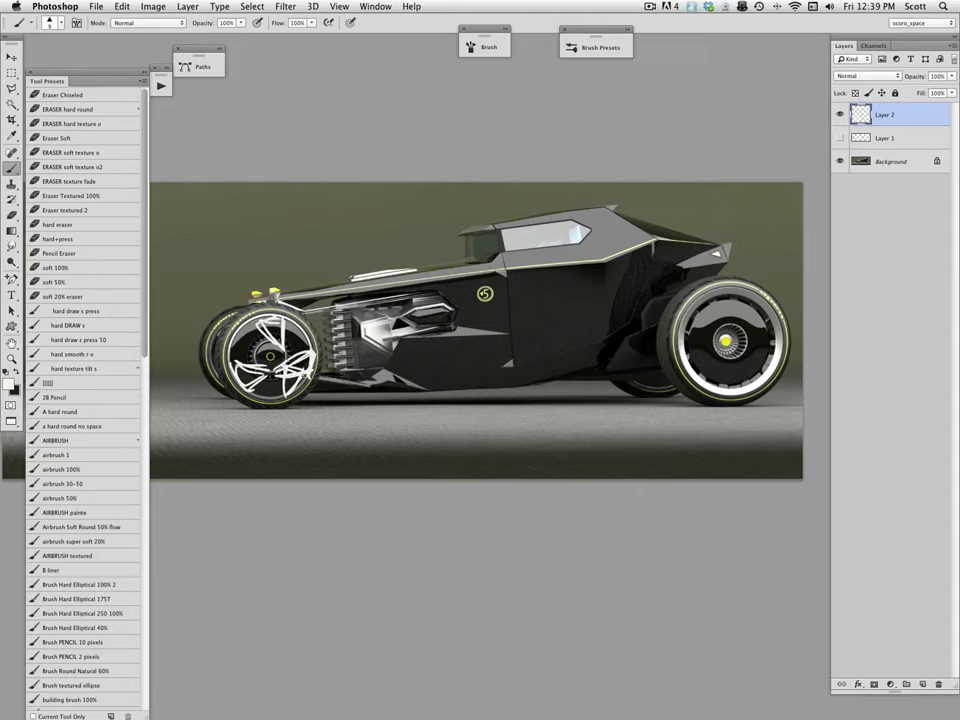
pyautogui.moveTo(257, 328)
pyautogui.mouseDown()
pyautogui.moveTo(245, 362)
pyautogui.moveTo(290, 384)
pyautogui.mouseUp()
pyautogui.moveTo(297, 354); pyautogui.dragTo(270, 324)
pyautogui.moveTo(502, 230)
pyautogui.mouseDown()
pyautogui.moveTo(490, 266)
pyautogui.moveTo(602, 206)
pyautogui.moveTo(535, 257)
pyautogui.mouseUp()
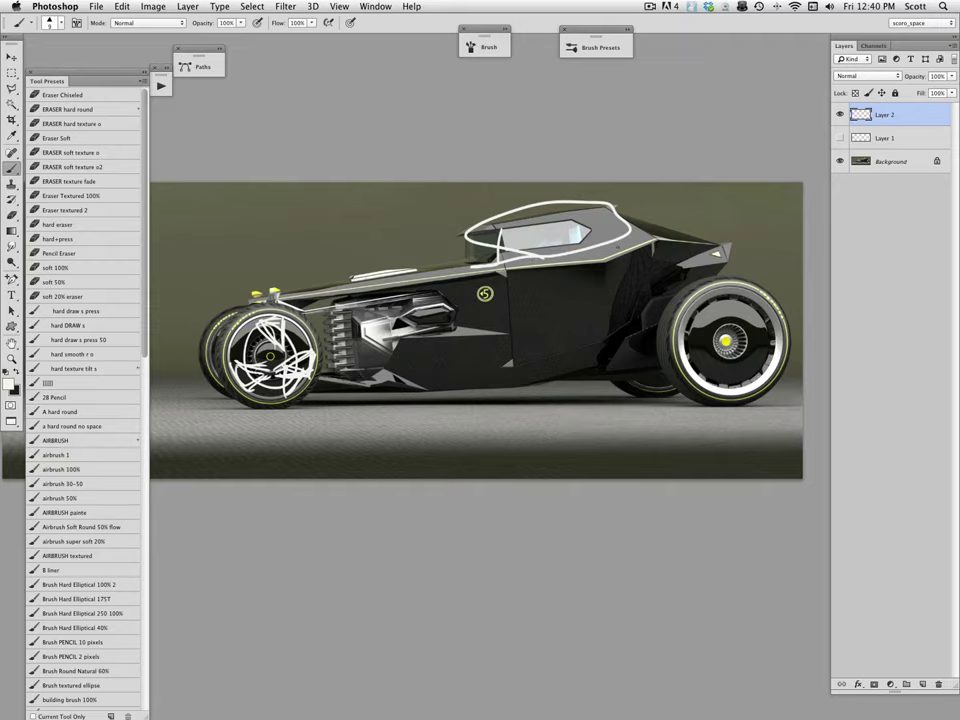
# Step: Hide Layer 2 and draw the hood, windshield, roof and sloping tail lines in white on a new layer
pyautogui.click(922, 685)
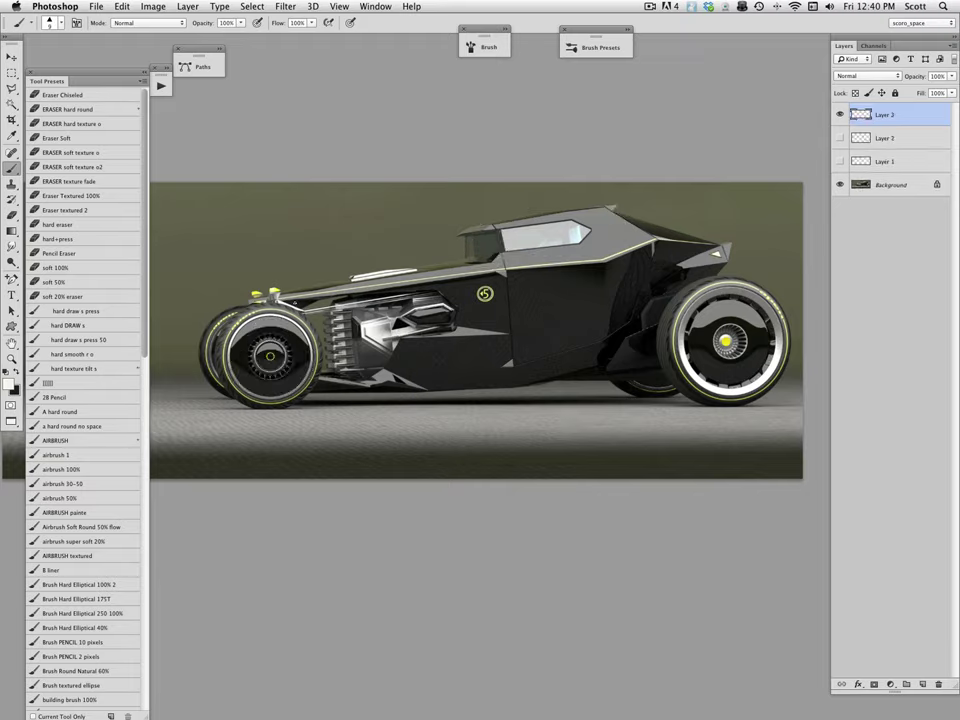
pyautogui.moveTo(252, 299); pyautogui.dragTo(479, 258)
pyautogui.moveTo(470, 220); pyautogui.dragTo(468, 261)
pyautogui.moveTo(450, 233); pyautogui.dragTo(614, 205)
pyautogui.moveTo(604, 204); pyautogui.dragTo(727, 258)
# Step: Circle the exposed engine and both near-side wheels in white, and close glossy_black_2032_rod.JPG without saving
pyautogui.moveTo(434, 284)
pyautogui.mouseDown()
pyautogui.moveTo(320, 315)
pyautogui.moveTo(372, 285)
pyautogui.moveTo(453, 340)
pyautogui.mouseUp()
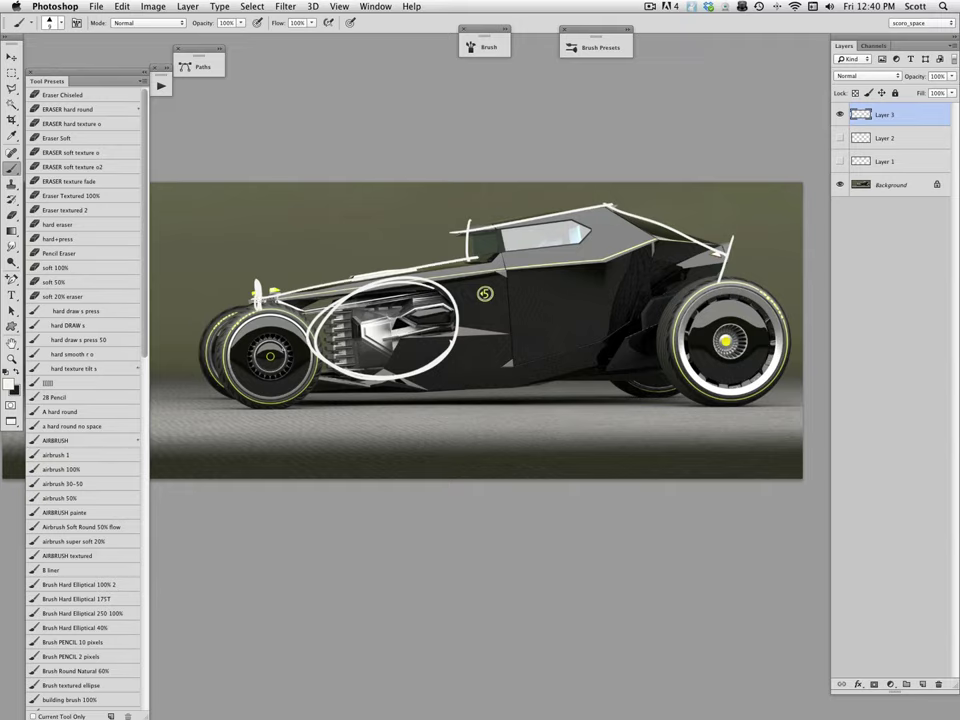
pyautogui.moveTo(266, 326)
pyautogui.mouseDown()
pyautogui.moveTo(247, 380)
pyautogui.moveTo(278, 390)
pyautogui.mouseUp()
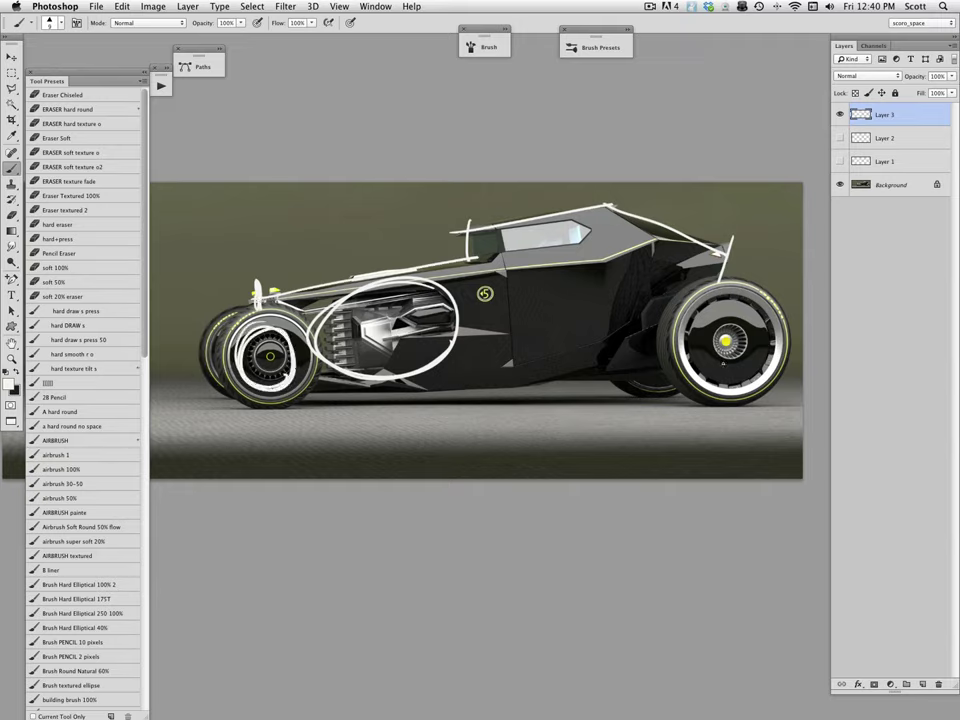
pyautogui.moveTo(716, 366); pyautogui.dragTo(764, 348)
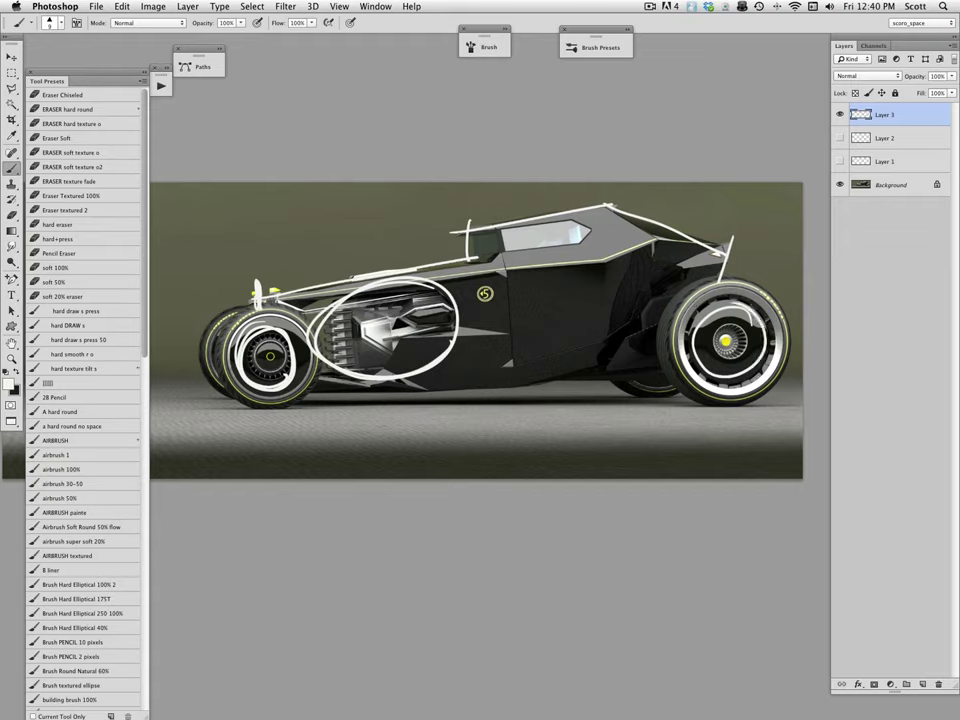
pyautogui.press('super+w')
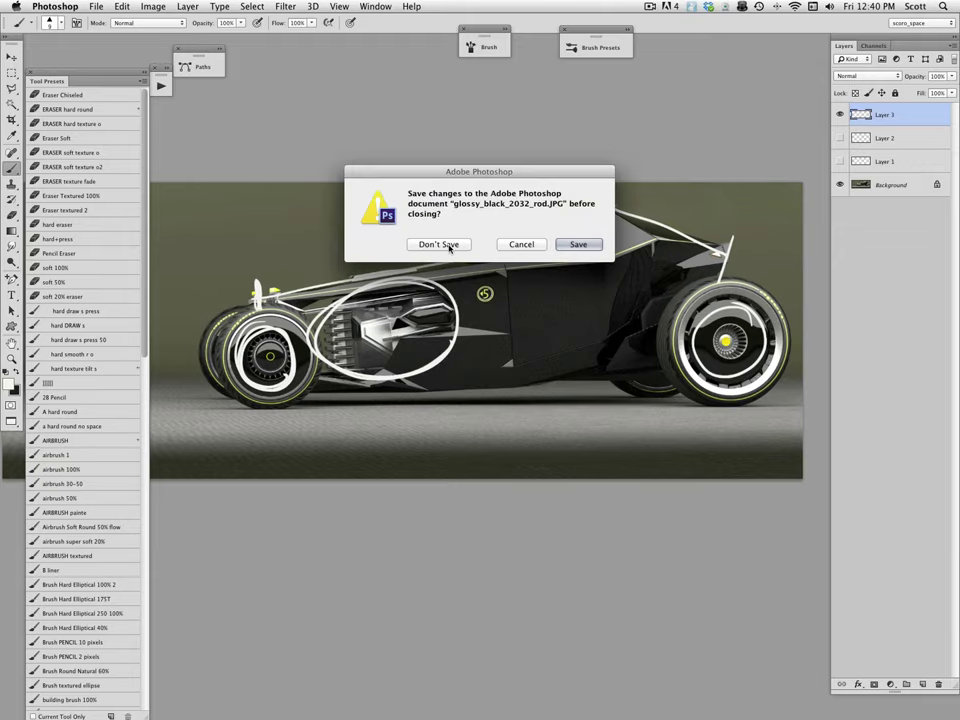
pyautogui.click(440, 243)
# Step: Examine the rear three-quarter view of the black hot rod, including the rear wheels, diffuser, taillights and front suspension
pyautogui.moveTo(624, 496); pyautogui.dragTo(541, 446)
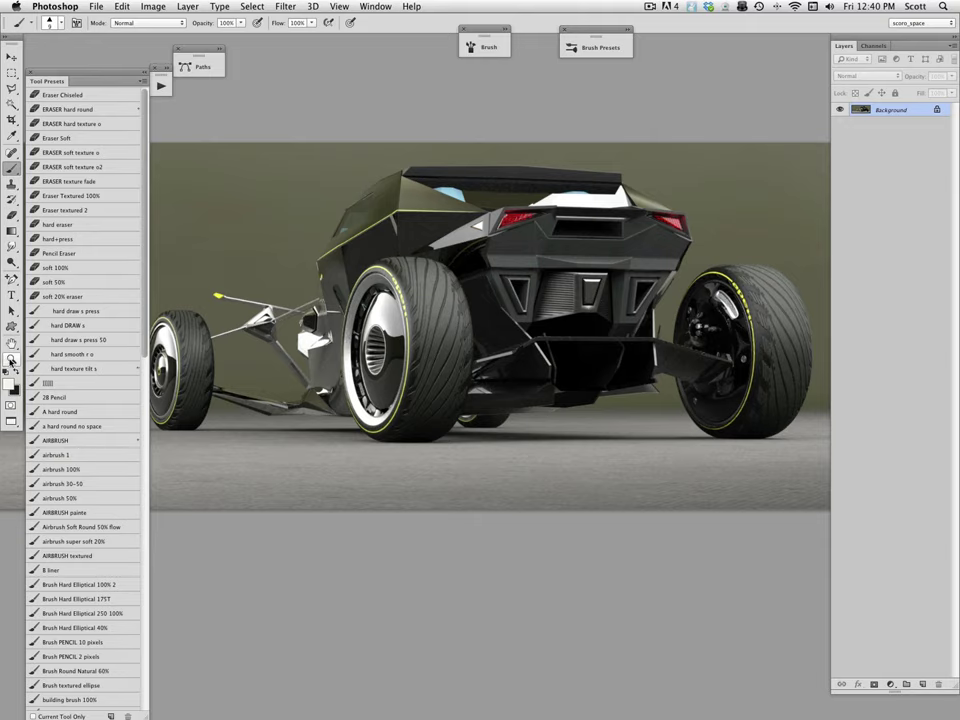
pyautogui.doubleClick(11, 360)
pyautogui.moveTo(724, 419); pyautogui.dragTo(613, 431)
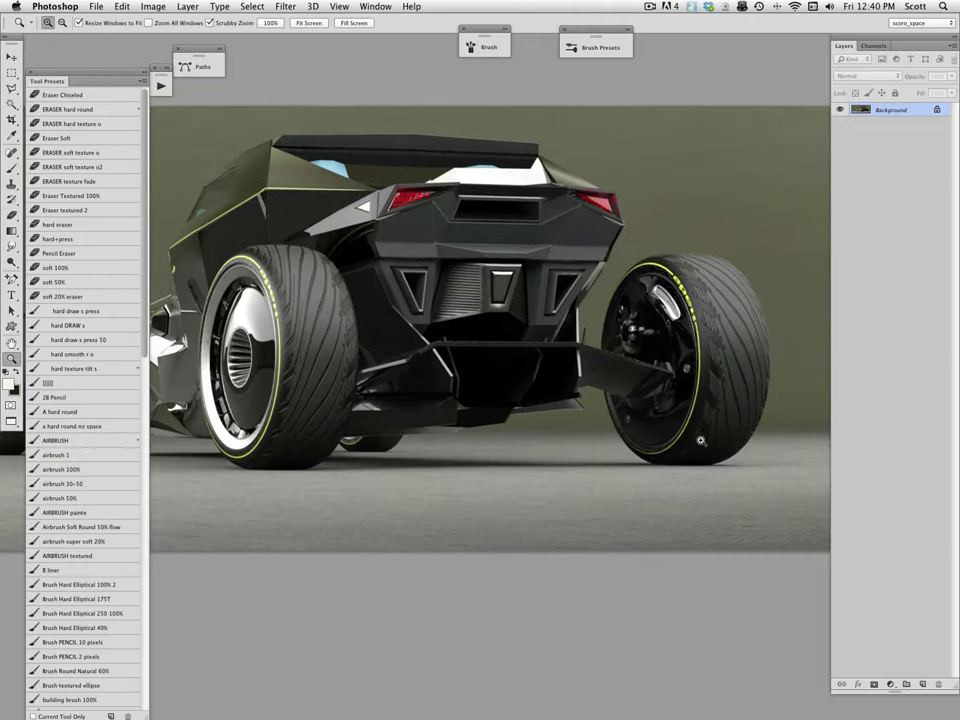
pyautogui.moveTo(682, 400); pyautogui.dragTo(700, 390)
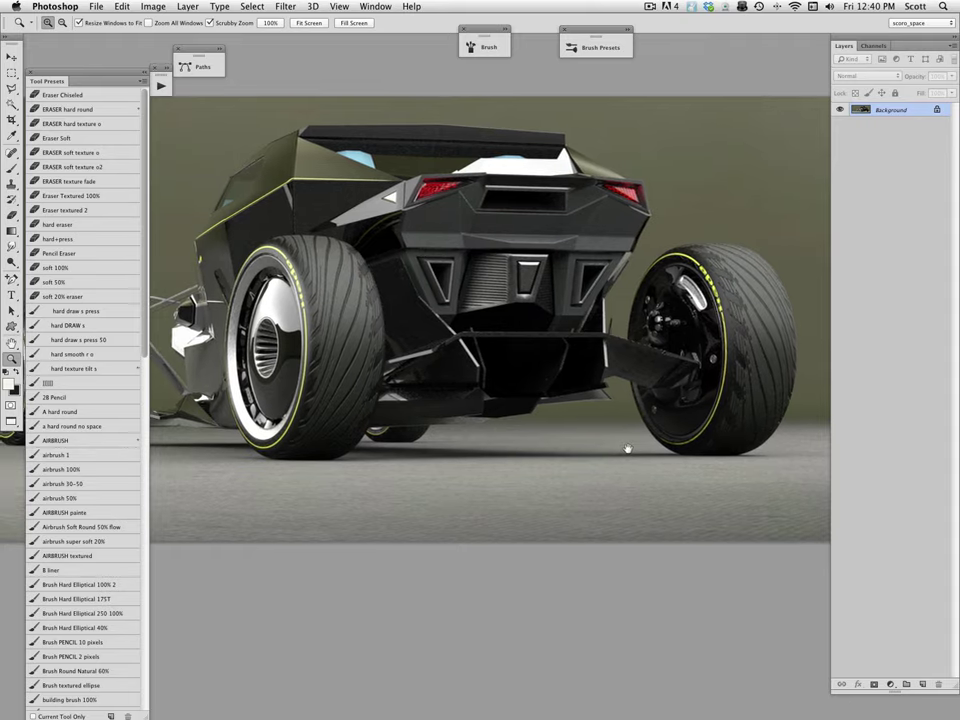
pyautogui.moveTo(626, 450); pyautogui.dragTo(654, 445)
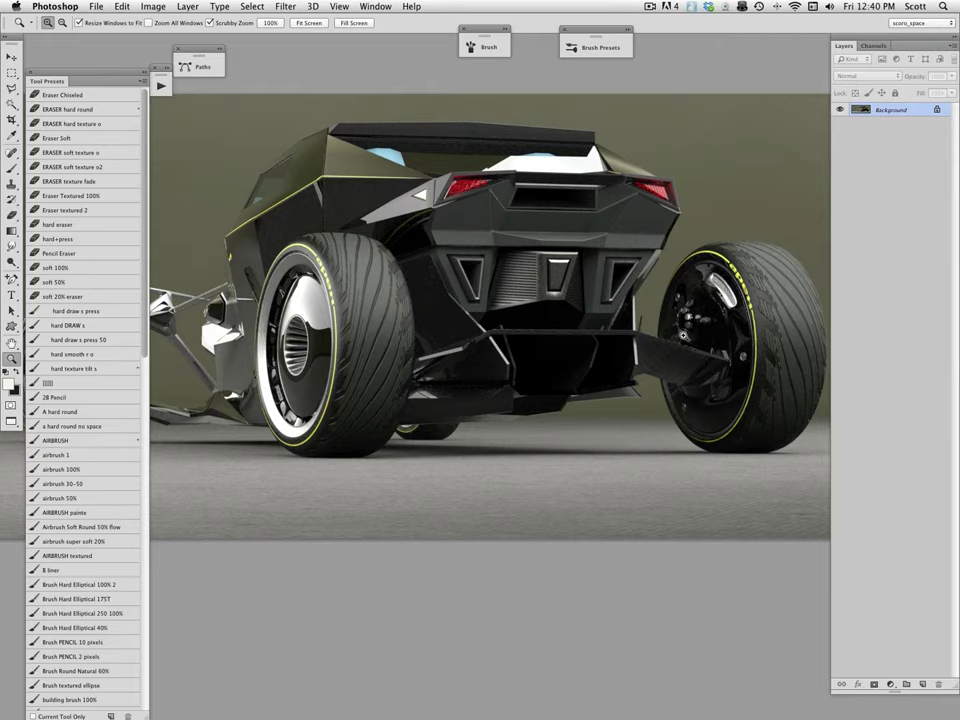
pyautogui.moveTo(536, 489); pyautogui.dragTo(552, 478)
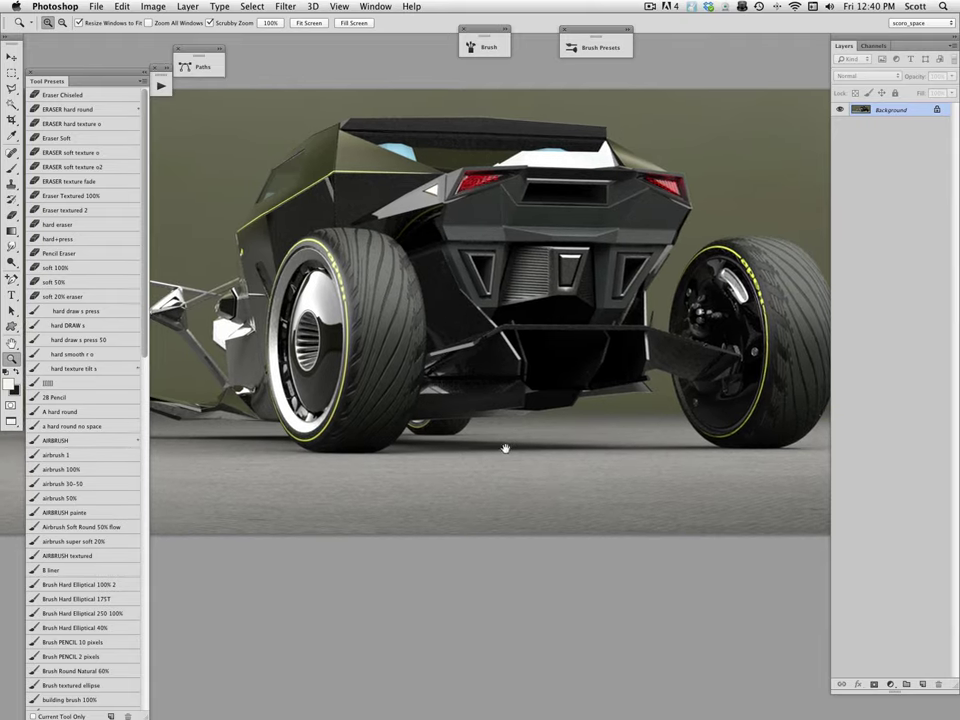
pyautogui.moveTo(506, 448); pyautogui.dragTo(690, 455)
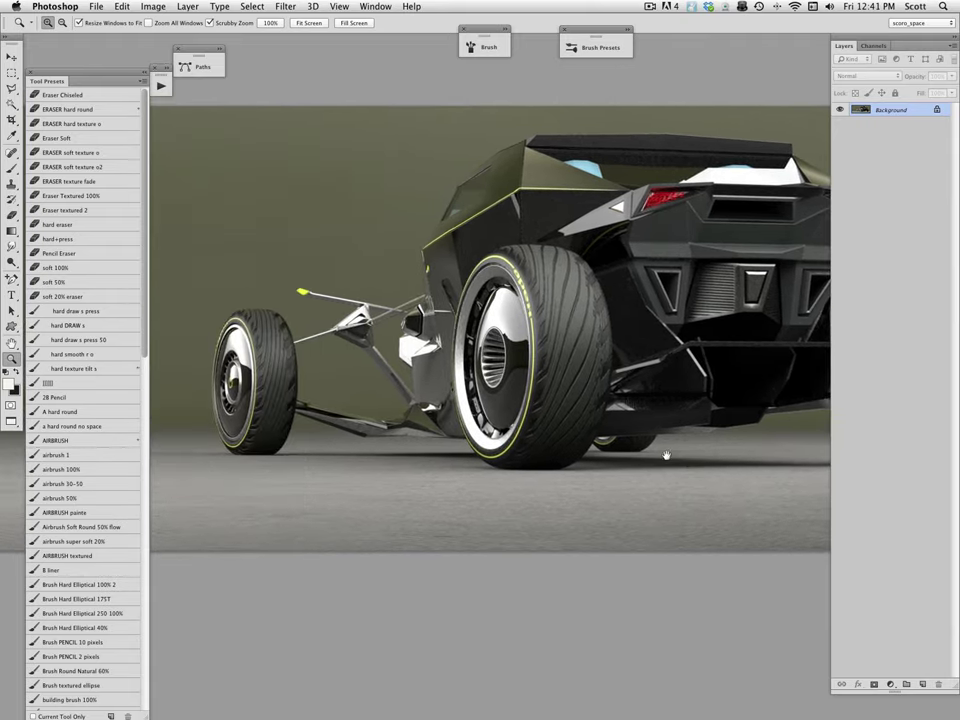
pyautogui.moveTo(585, 450); pyautogui.dragTo(543, 450)
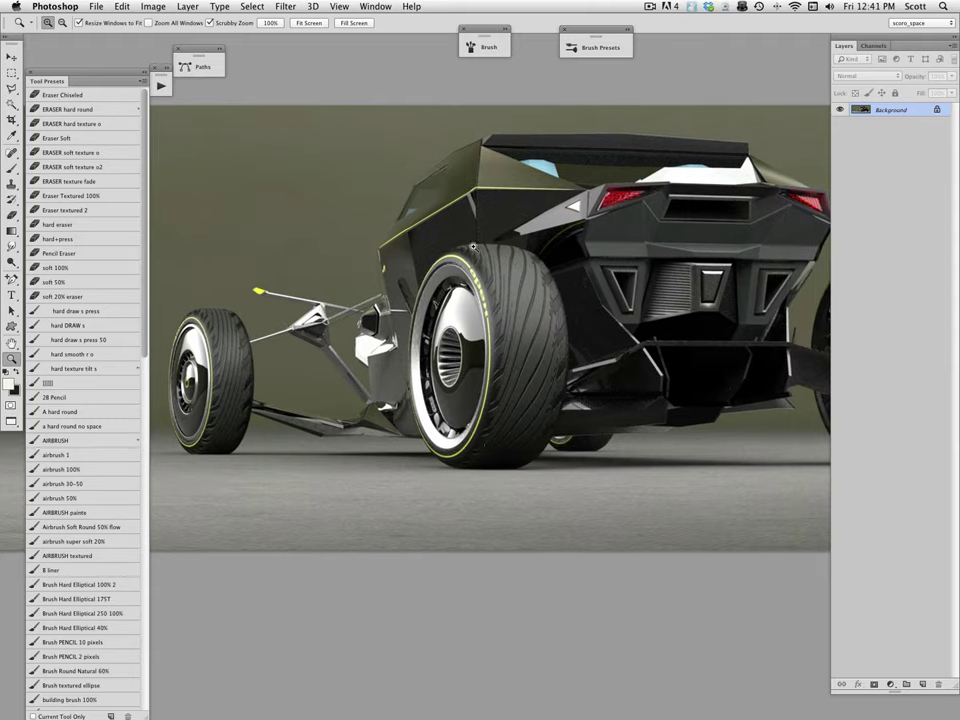
# Step: On a new layer, draw a vertical line and a tilted line in white over the front wheel to show its camber
pyautogui.click(922, 684)
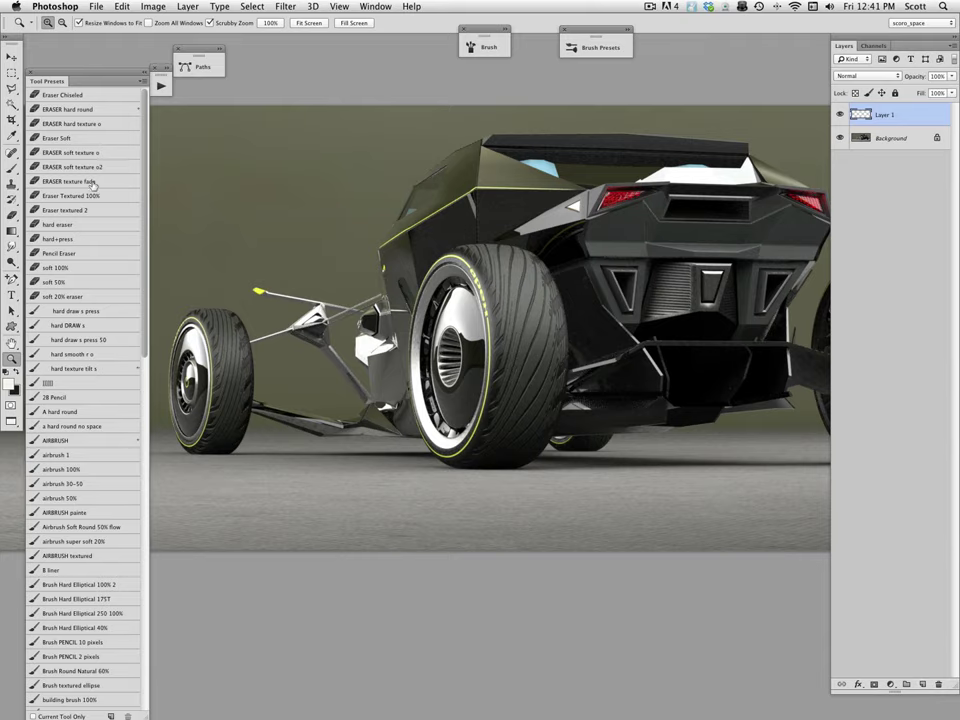
pyautogui.click(80, 325)
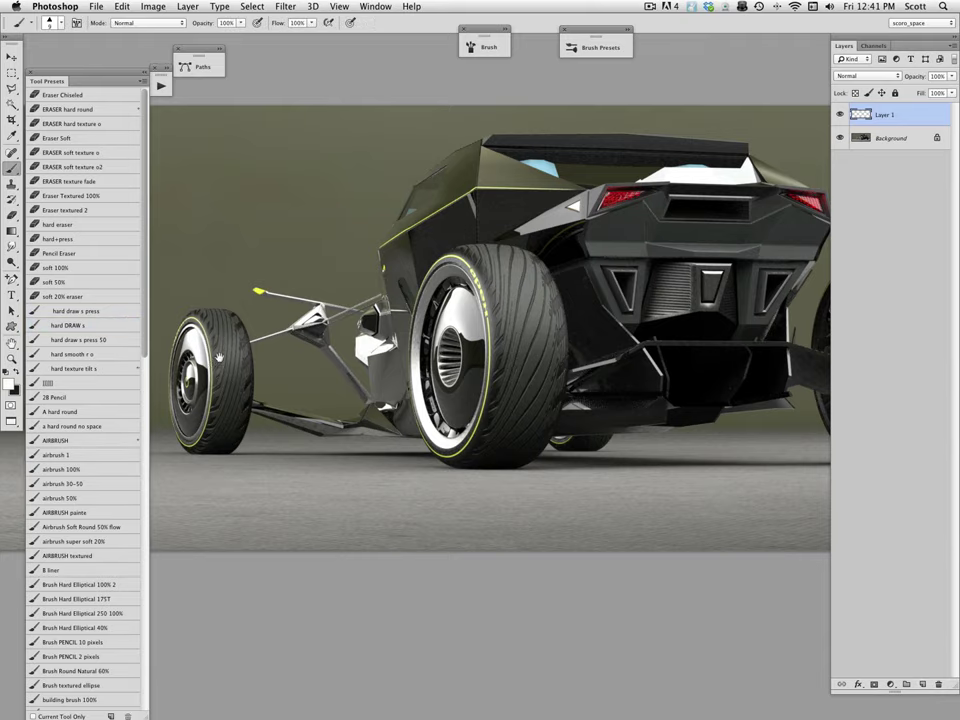
pyautogui.hscroll(-3, 218, 357)
pyautogui.scroll(-1, 218, 357)
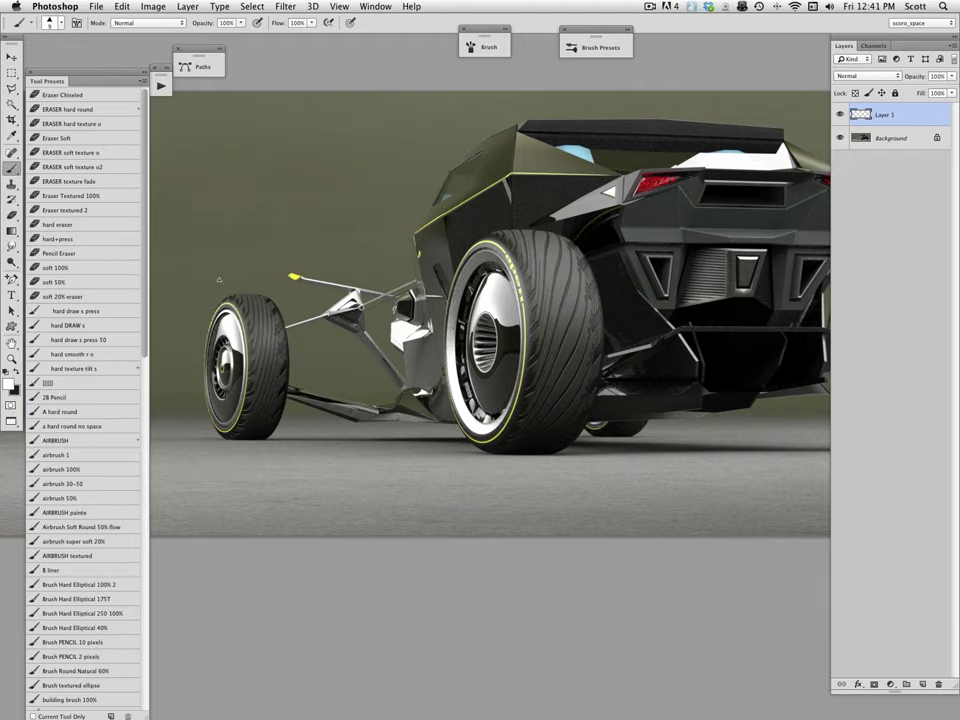
pyautogui.moveTo(219, 270); pyautogui.dragTo(219, 448)
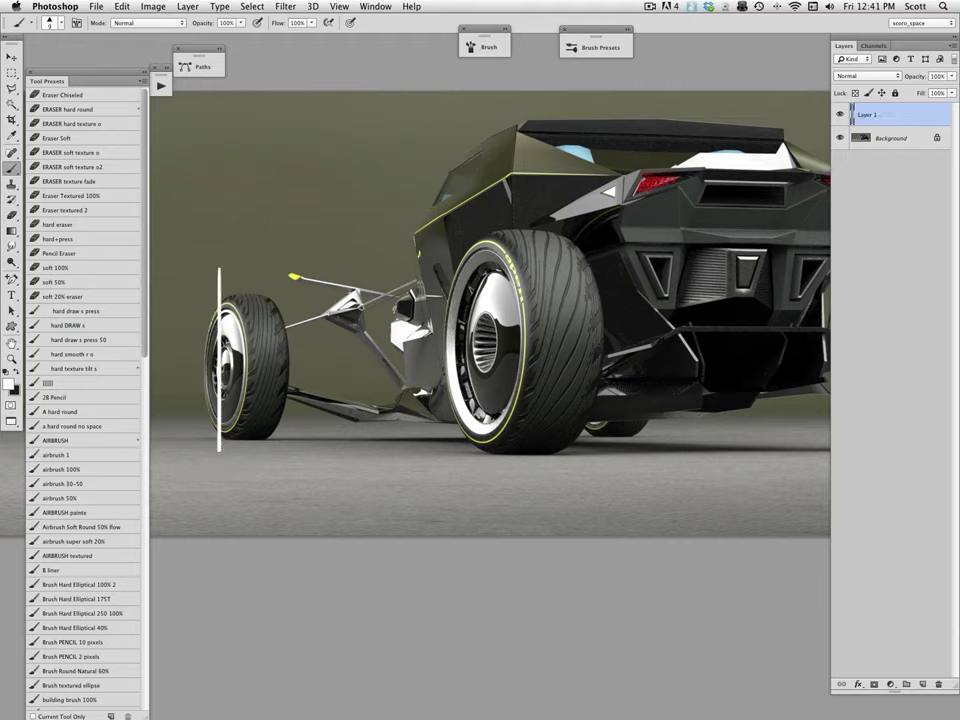
pyautogui.moveTo(226, 285); pyautogui.dragTo(220, 412)
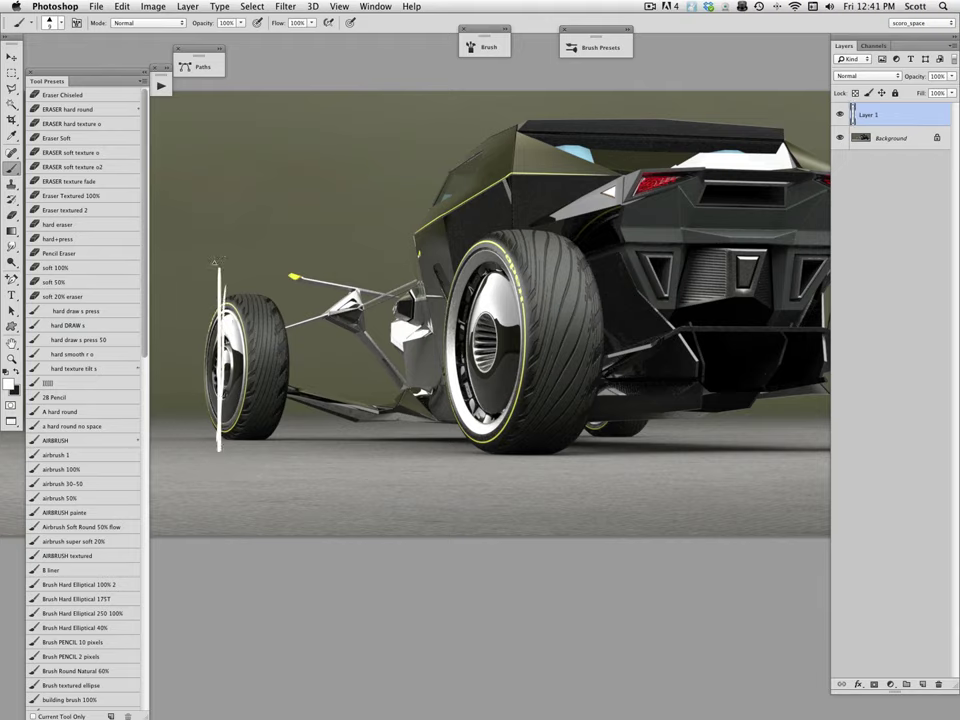
pyautogui.moveTo(218, 268); pyautogui.dragTo(218, 197)
pyautogui.moveTo(239, 190); pyautogui.dragTo(223, 320)
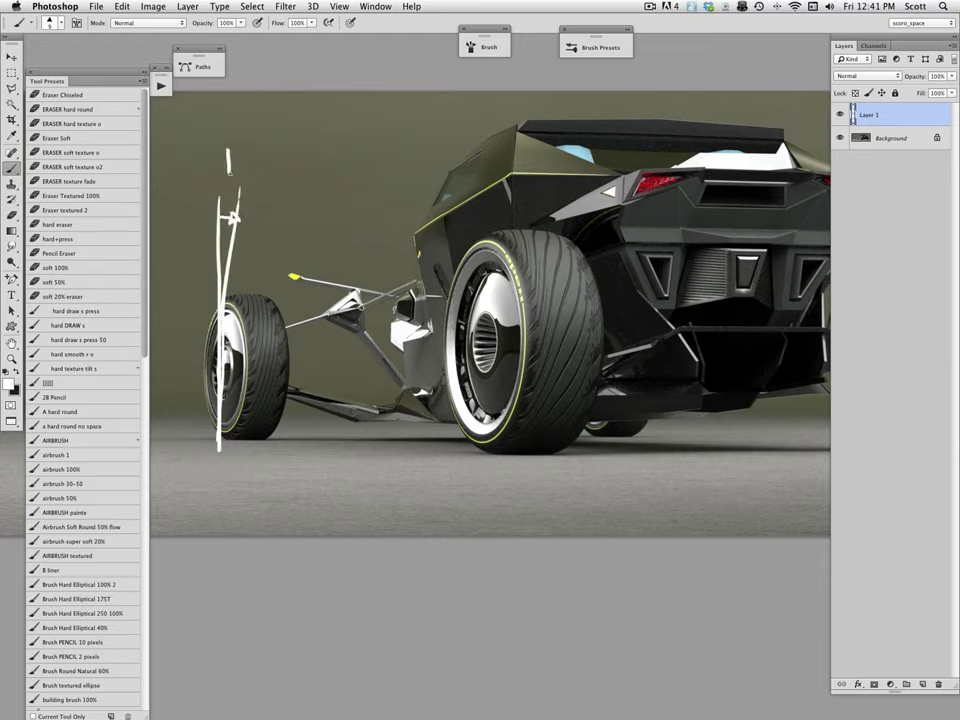
pyautogui.click(240, 147)
# Step: Draw a white downward arrow from the rear vent over the diffuser and a slanted line across each rear wheel
pyautogui.moveTo(648, 438); pyautogui.dragTo(542, 428)
pyautogui.moveTo(633, 260); pyautogui.dragTo(630, 358)
pyautogui.moveTo(617, 354)
pyautogui.mouseDown()
pyautogui.moveTo(632, 377)
pyautogui.moveTo(619, 355)
pyautogui.mouseUp()
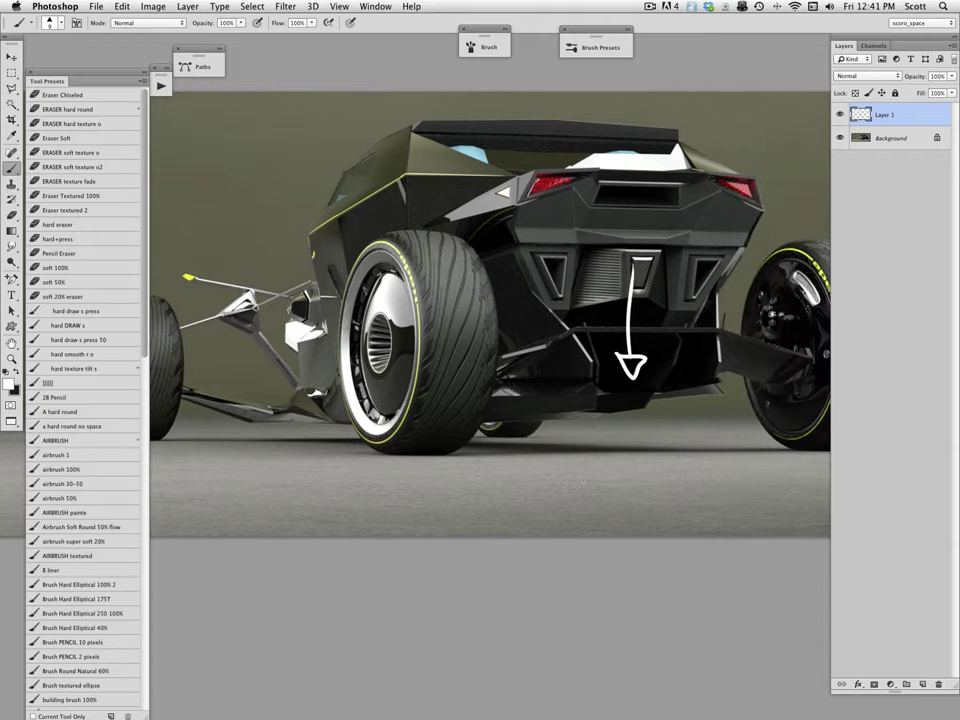
pyautogui.moveTo(582, 481)
pyautogui.mouseDown()
pyautogui.moveTo(549, 499)
pyautogui.moveTo(510, 499)
pyautogui.mouseUp()
pyautogui.moveTo(384, 231); pyautogui.dragTo(369, 462)
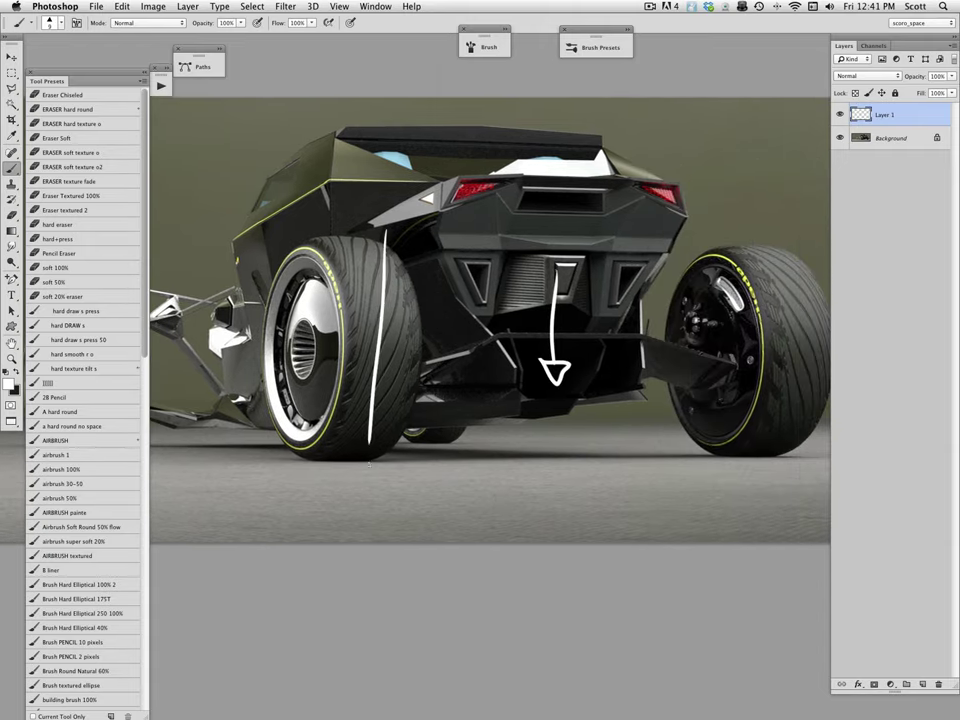
pyautogui.moveTo(722, 199); pyautogui.dragTo(802, 490)
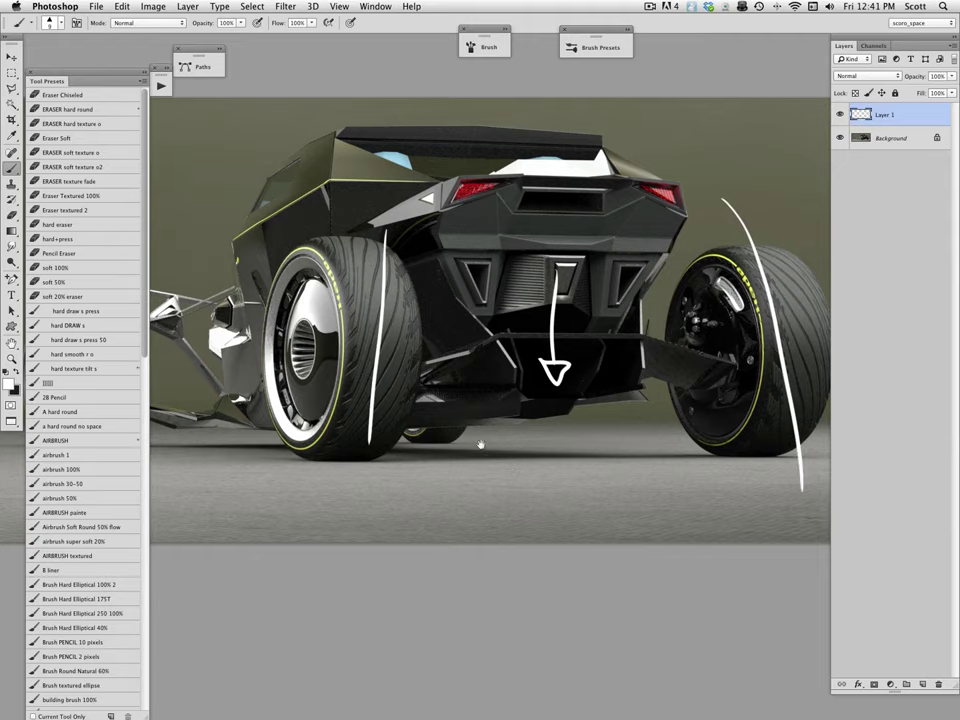
# Step: Trace the horizontal crease above the rear vents in white and draw a sagging curve between the two taillights
pyautogui.moveTo(480, 444)
pyautogui.mouseDown()
pyautogui.moveTo(608, 469)
pyautogui.moveTo(476, 461)
pyautogui.mouseUp()
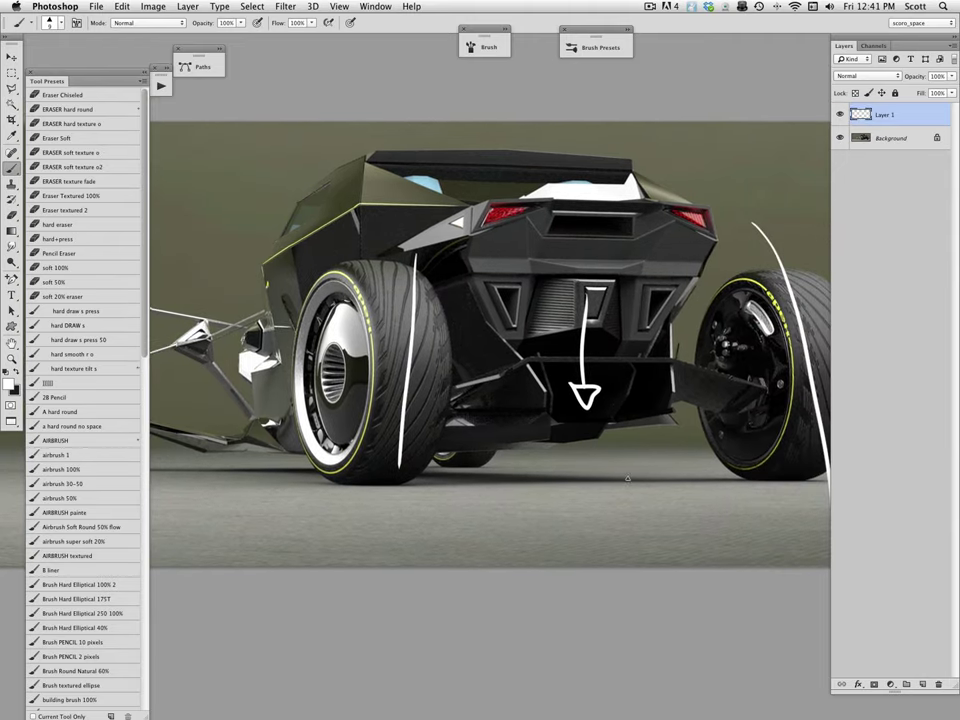
pyautogui.moveTo(462, 262)
pyautogui.mouseDown()
pyautogui.moveTo(614, 269)
pyautogui.moveTo(688, 262)
pyautogui.mouseUp()
pyautogui.moveTo(522, 218)
pyautogui.mouseDown()
pyautogui.moveTo(573, 241)
pyautogui.moveTo(684, 213)
pyautogui.mouseUp()
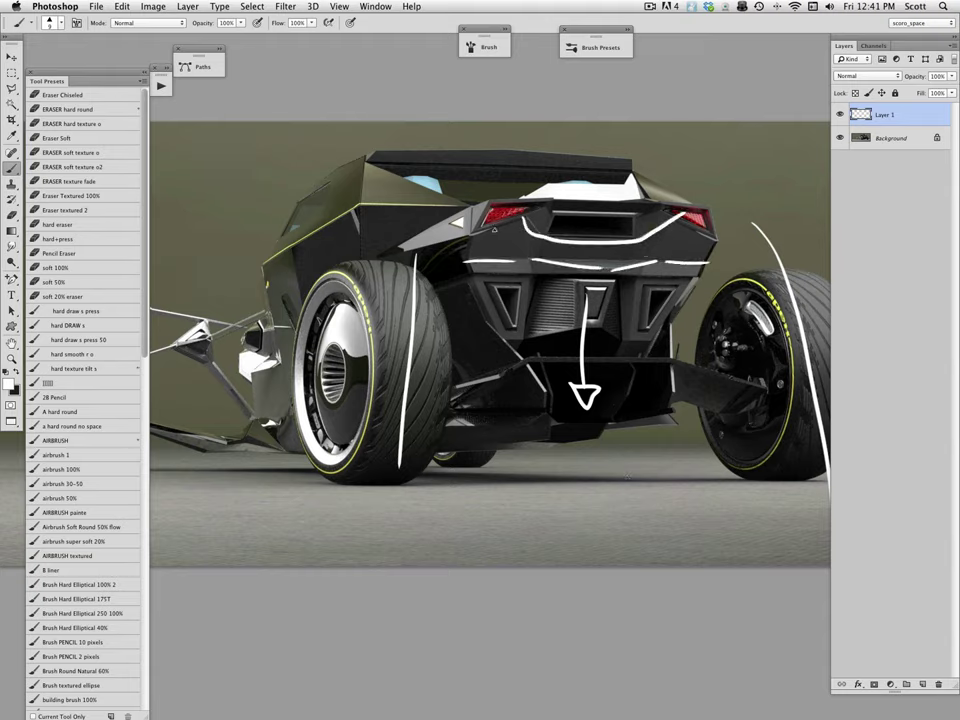
# Step: Hide Layer 1 and outline the near-side taillight in white on a new layer
pyautogui.click(840, 115)
pyautogui.click(923, 685)
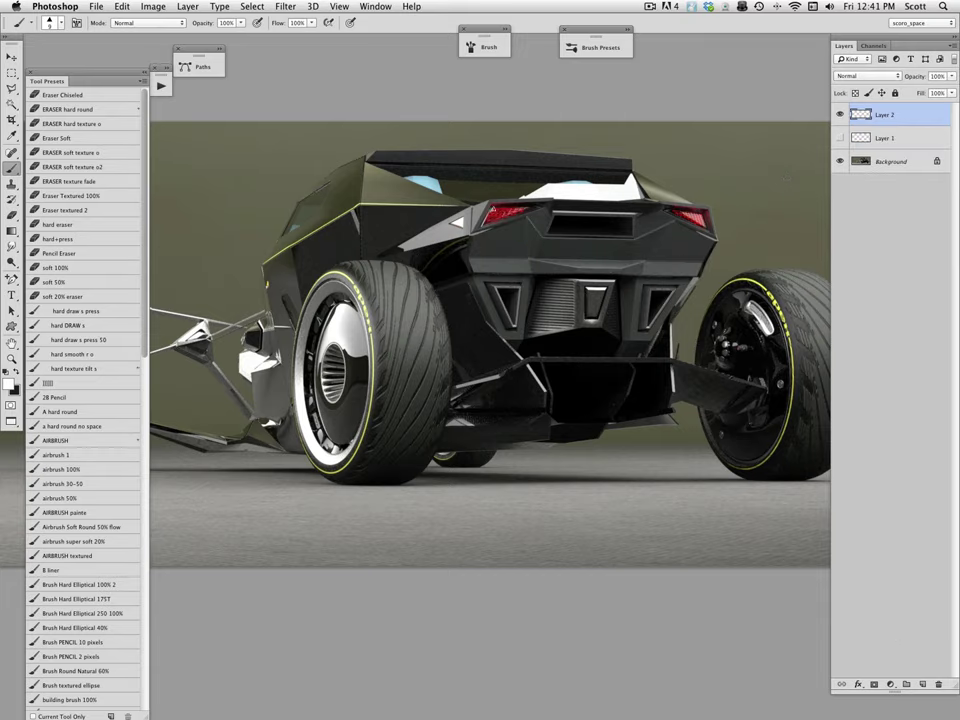
pyautogui.moveTo(491, 207); pyautogui.dragTo(475, 232)
pyautogui.moveTo(476, 231)
pyautogui.mouseDown()
pyautogui.moveTo(542, 212)
pyautogui.moveTo(511, 225)
pyautogui.mouseUp()
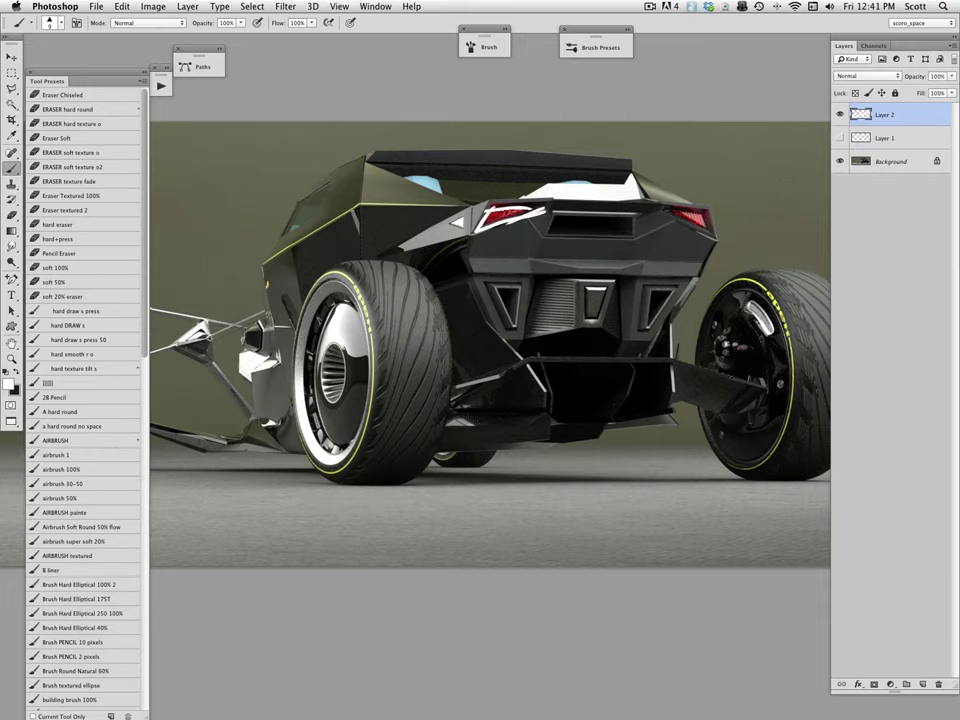
# Step: Close glossy_black_2032_rod_2.JPG without saving the annotations
pyautogui.moveTo(343, 347); pyautogui.dragTo(384, 369)
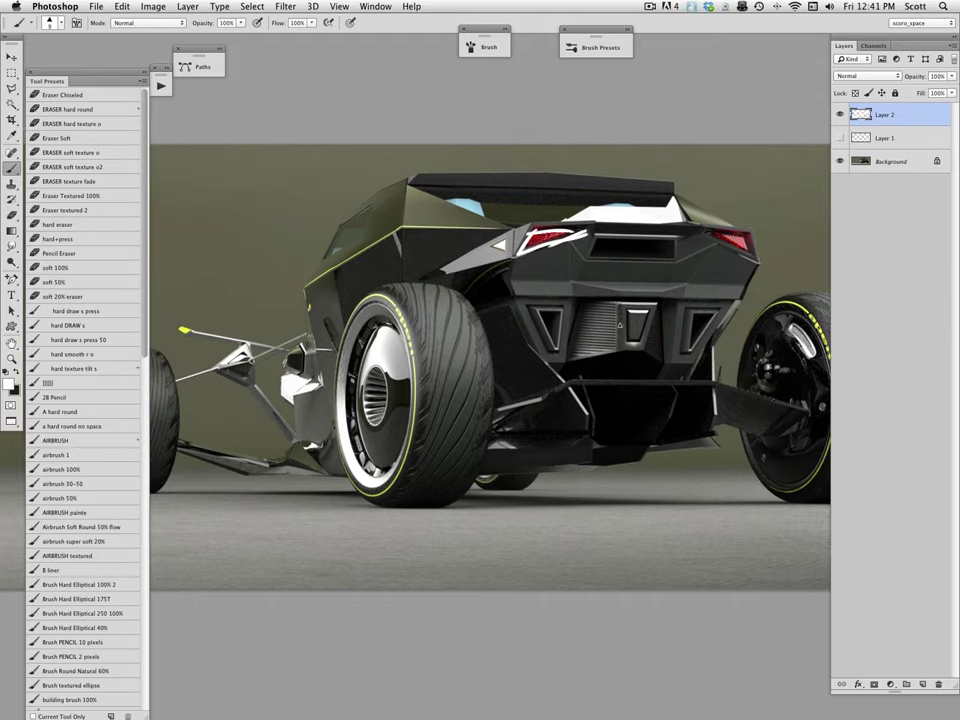
pyautogui.moveTo(554, 464); pyautogui.dragTo(578, 460)
pyautogui.press('super+w')
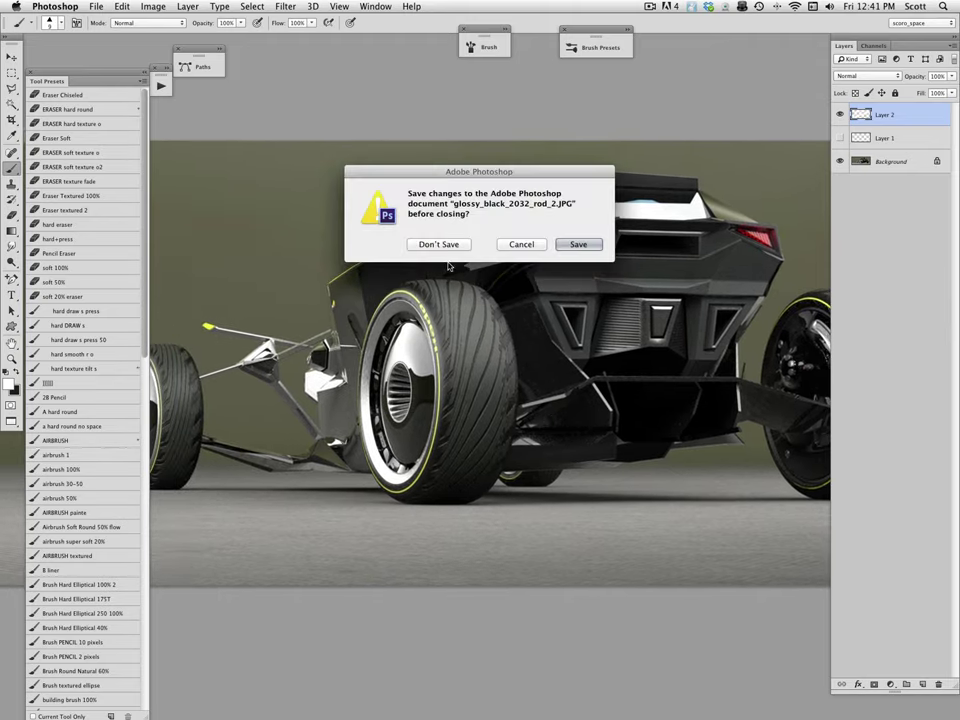
pyautogui.press('super+d')
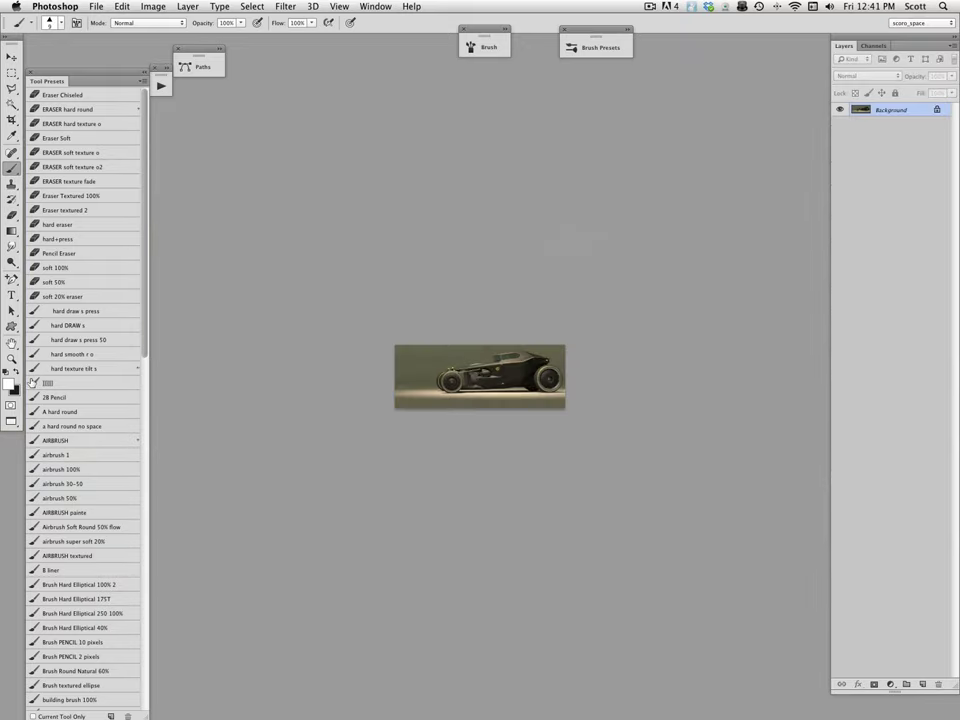
# Step: Enlarge the side-view render of the dark hot rod to examine its profile, and close the image
pyautogui.doubleClick(12, 358)
pyautogui.moveTo(555, 431); pyautogui.dragTo(544, 399)
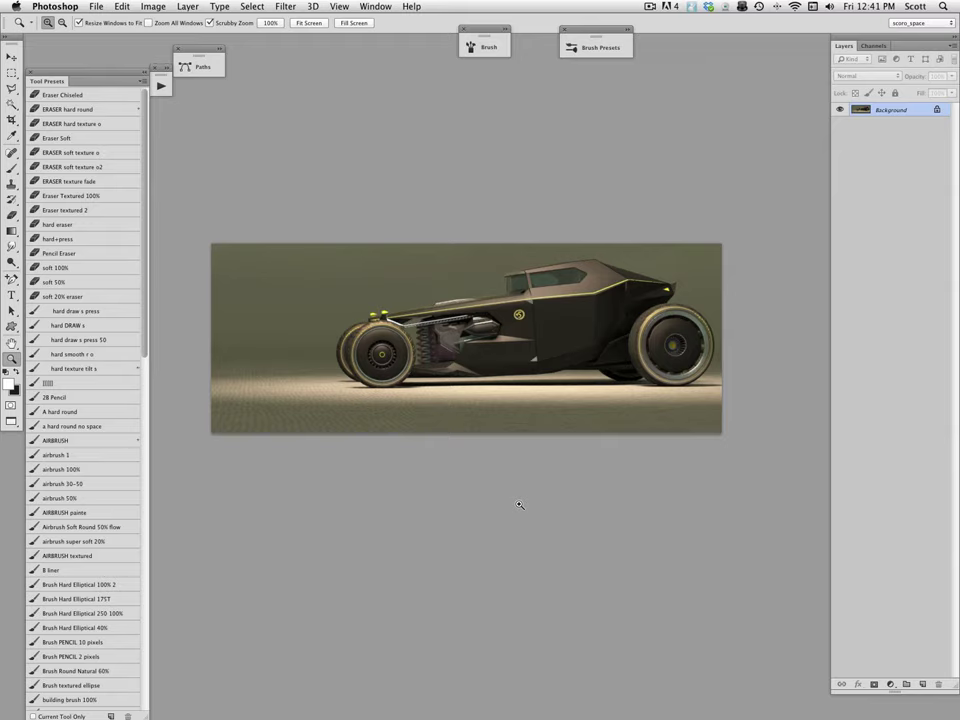
pyautogui.press('super+w')
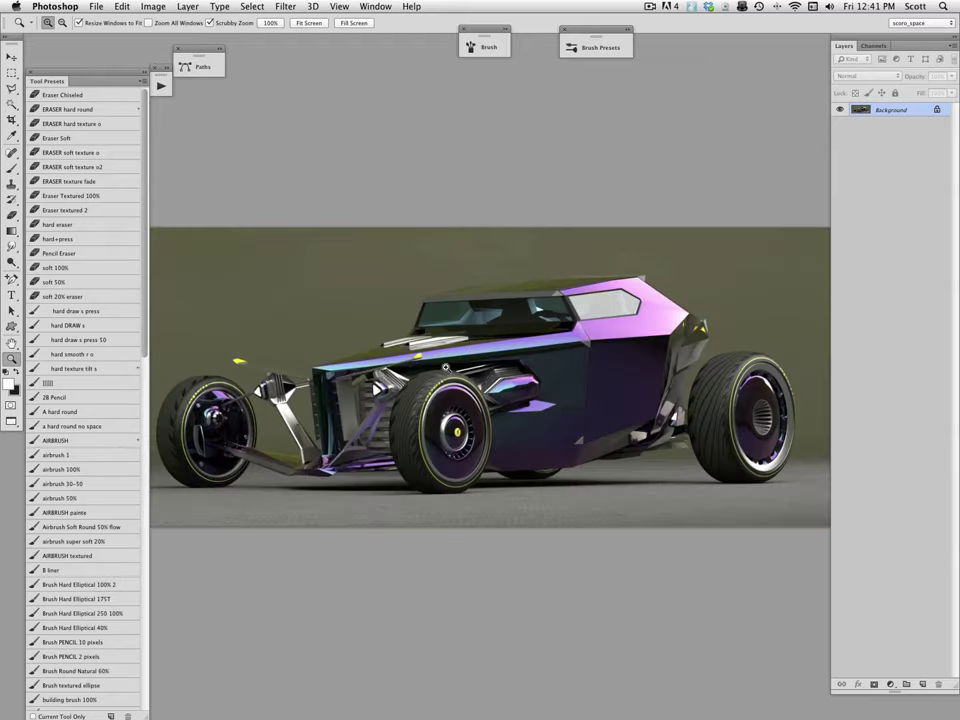
# Step: On a new layer over the iridescent purple render, circle the faceted side housing behind the front wheel in white
pyautogui.moveTo(562, 455); pyautogui.dragTo(559, 371)
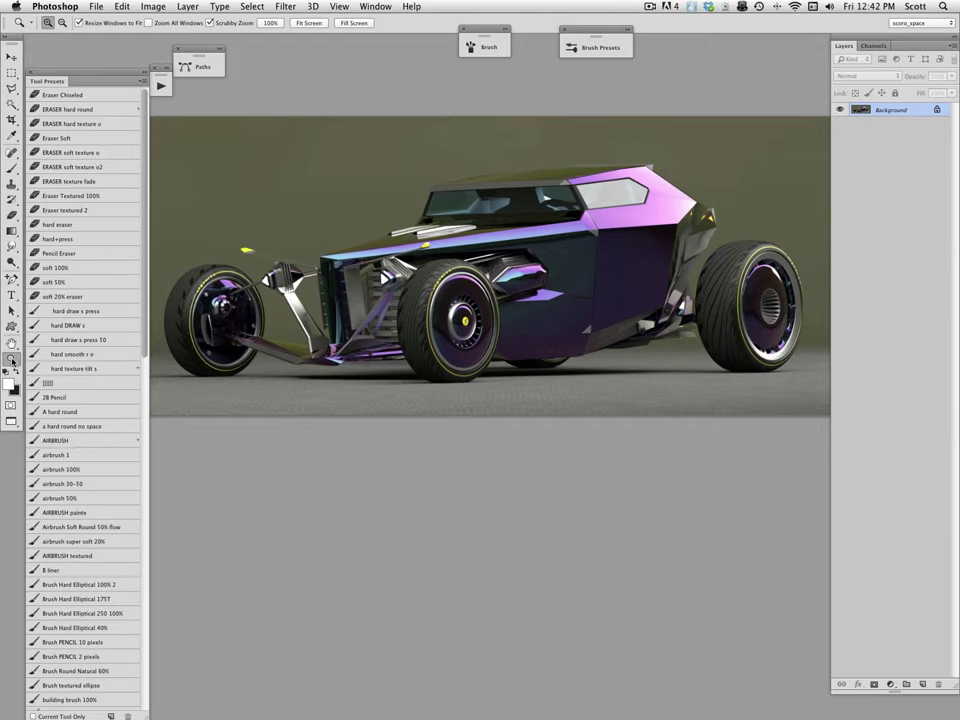
pyautogui.press('super+equal')
pyautogui.press('super+equal')
pyautogui.moveTo(359, 364); pyautogui.dragTo(302, 499)
pyautogui.press('super+alt+shift+n')
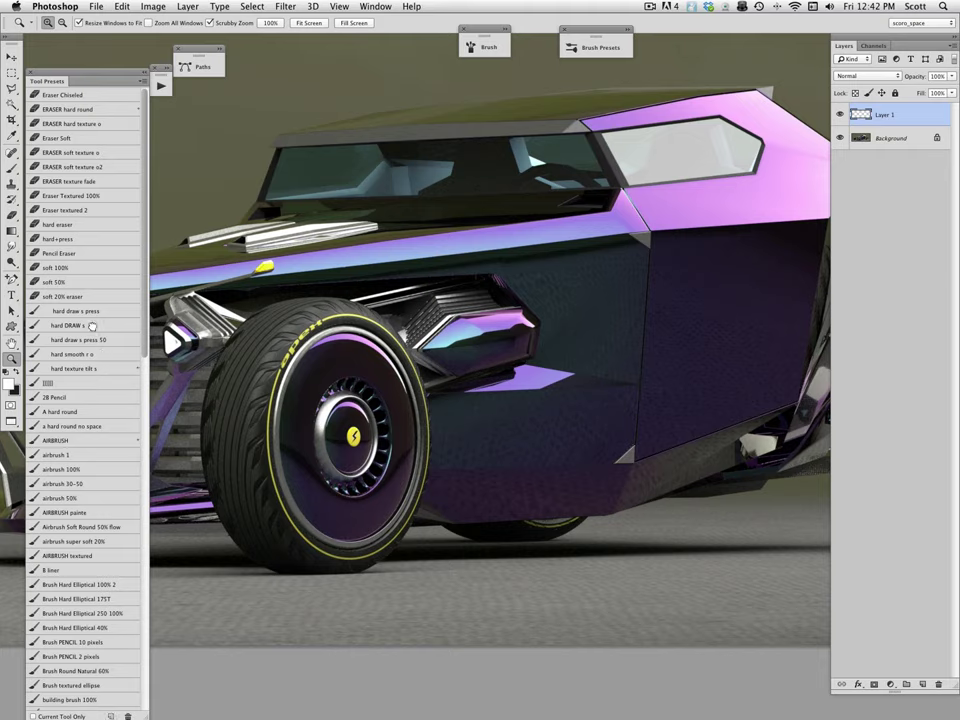
pyautogui.click(70, 325)
pyautogui.moveTo(528, 311)
pyautogui.mouseDown()
pyautogui.moveTo(474, 377)
pyautogui.moveTo(520, 310)
pyautogui.mouseUp()
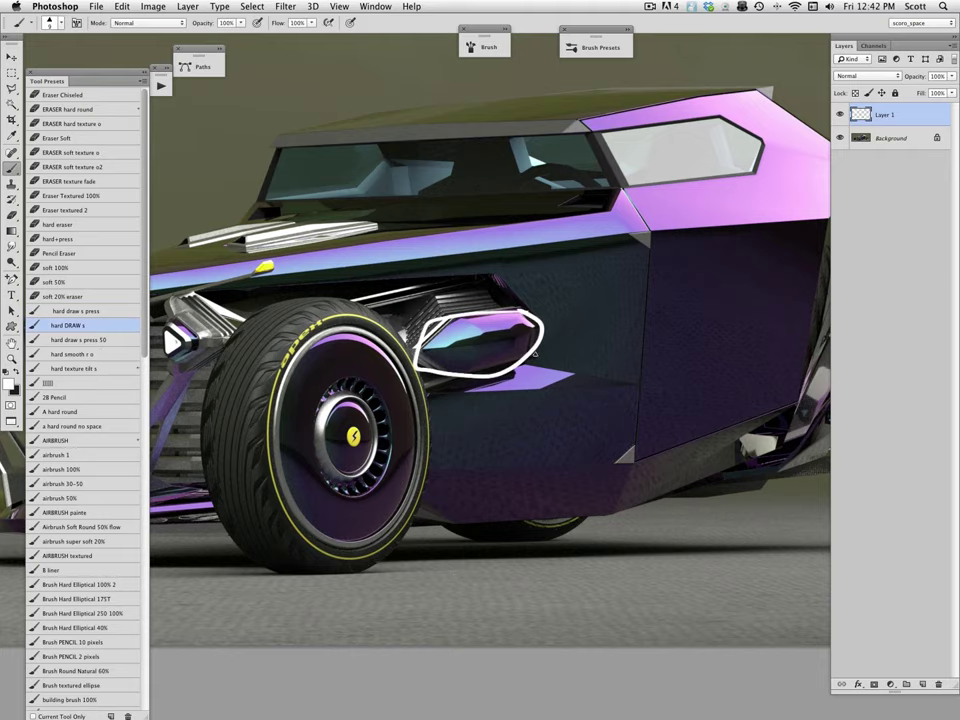
# Step: Trace the door's front and lower edges and the body edge ahead of the rear wheel in white
pyautogui.moveTo(480, 399)
pyautogui.mouseDown()
pyautogui.moveTo(586, 397)
pyautogui.moveTo(454, 391)
pyautogui.moveTo(378, 409)
pyautogui.mouseUp()
pyautogui.moveTo(563, 258)
pyautogui.mouseDown()
pyautogui.moveTo(520, 480)
pyautogui.moveTo(693, 412)
pyautogui.moveTo(769, 163)
pyautogui.mouseUp()
pyautogui.moveTo(418, 421)
pyautogui.mouseDown()
pyautogui.moveTo(486, 441)
pyautogui.moveTo(630, 385)
pyautogui.moveTo(765, 360)
pyautogui.moveTo(821, 381)
pyautogui.mouseUp()
pyautogui.moveTo(520, 415); pyautogui.dragTo(593, 409)
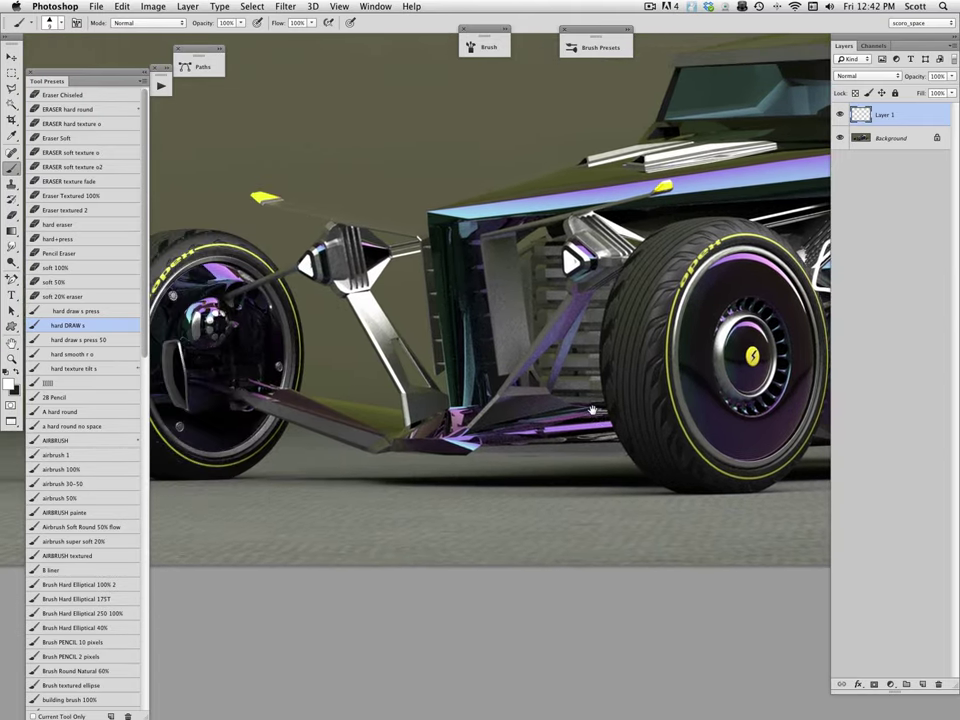
pyautogui.moveTo(680, 395); pyautogui.dragTo(264, 442)
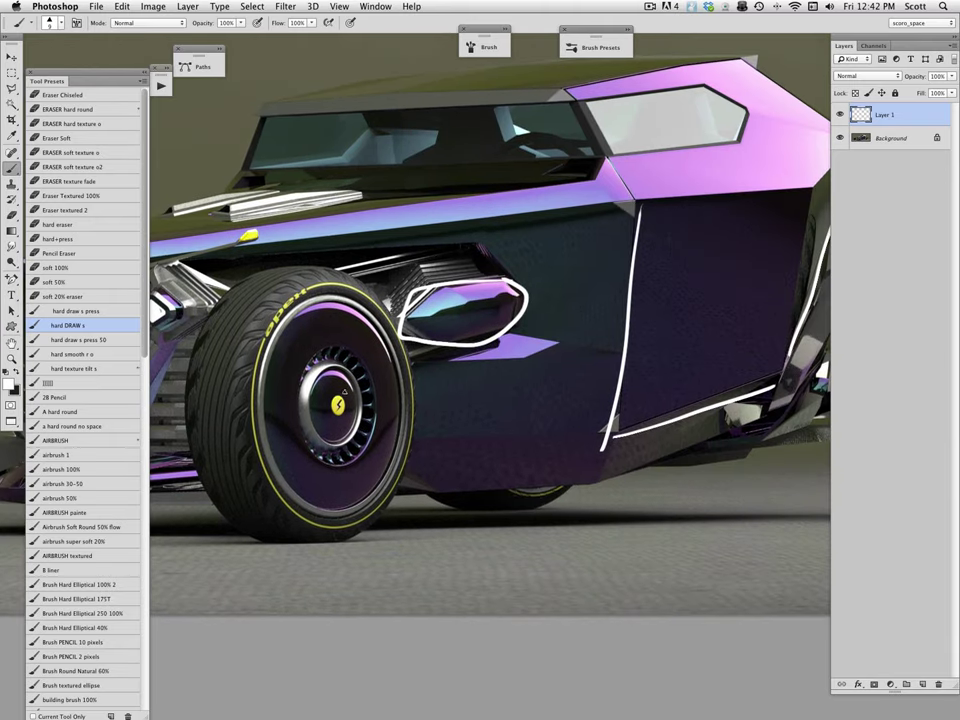
# Step: Circle the yellow hub badge on the near front wheel and mark a small ring on the exposed engine
pyautogui.moveTo(346, 390); pyautogui.dragTo(346, 387)
pyautogui.moveTo(601, 493)
pyautogui.mouseDown()
pyautogui.moveTo(313, 514)
pyautogui.moveTo(678, 442)
pyautogui.mouseUp()
pyautogui.moveTo(377, 408); pyautogui.dragTo(483, 391)
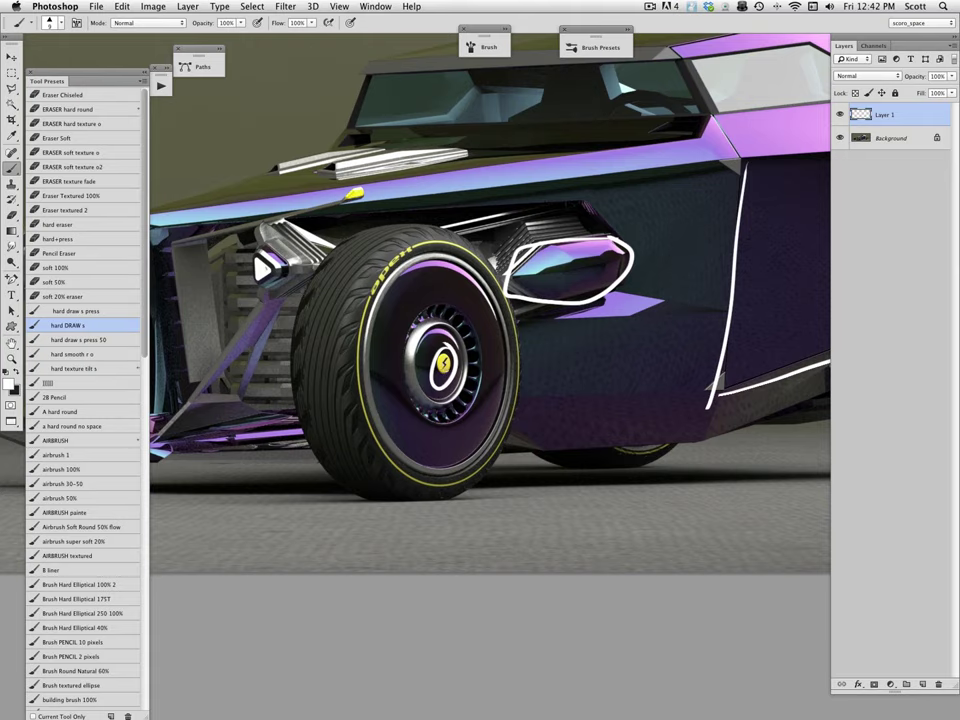
pyautogui.moveTo(150, 195); pyautogui.dragTo(404, 199)
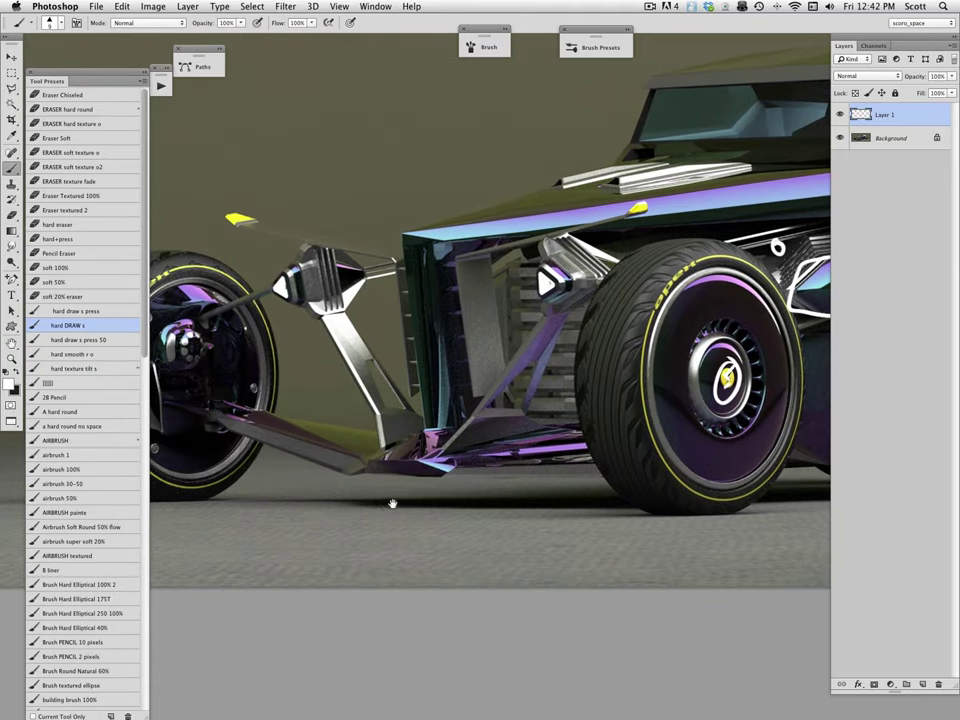
# Step: Circle the brake caliper and hub inside the far front wheel and draw an arc along its inner rim
pyautogui.moveTo(430, 512); pyautogui.dragTo(518, 499)
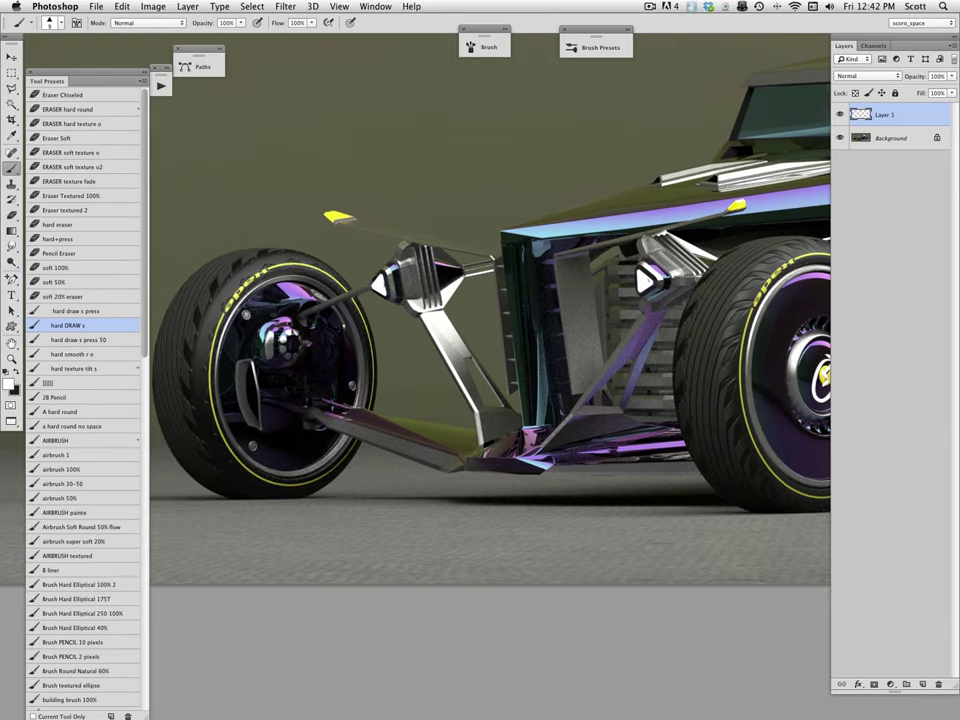
pyautogui.click(246, 315)
pyautogui.moveTo(242, 357); pyautogui.dragTo(244, 362)
pyautogui.moveTo(313, 290)
pyautogui.mouseDown()
pyautogui.moveTo(350, 335)
pyautogui.moveTo(302, 338)
pyautogui.mouseUp()
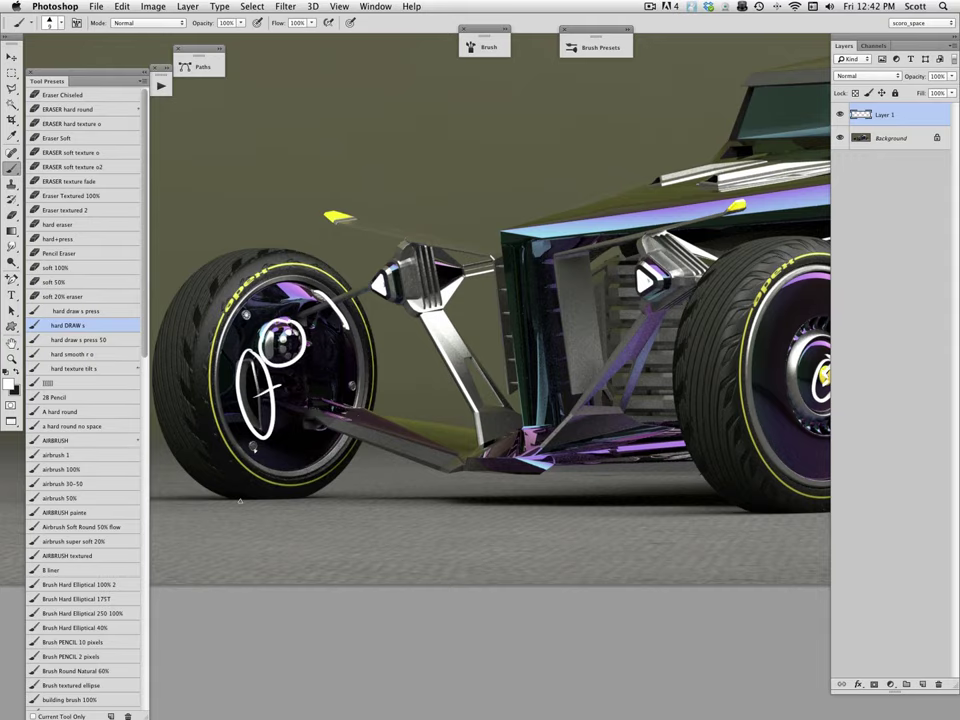
# Step: Close the iridescent purple render without saving the annotations
pyautogui.moveTo(583, 537); pyautogui.dragTo(575, 536)
pyautogui.press('super+w')
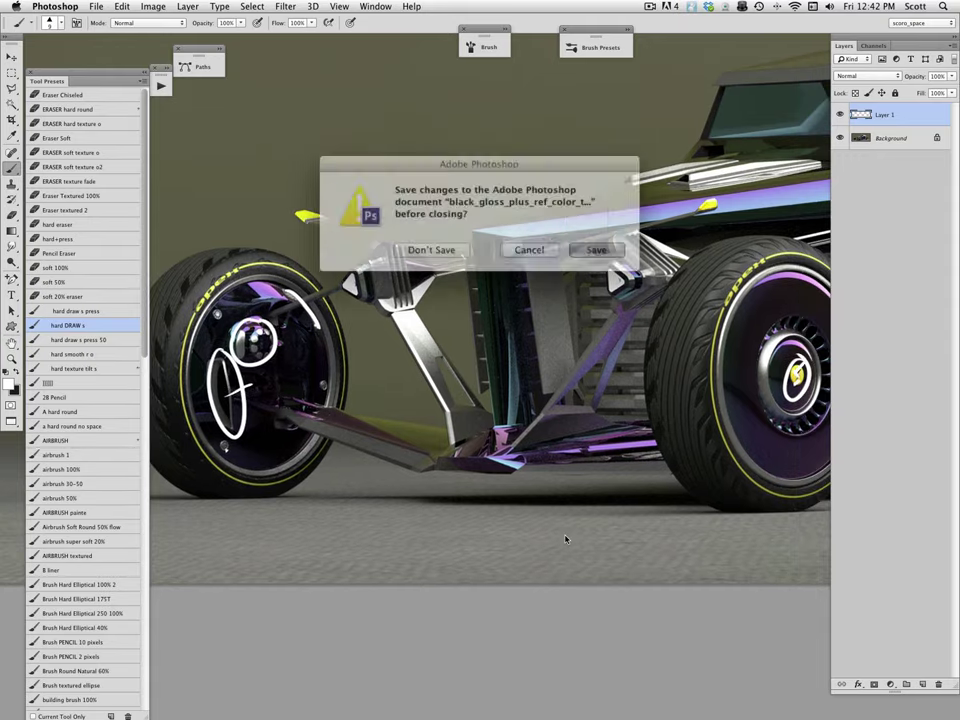
pyautogui.click(455, 247)
# Step: On a new layer over the matte black front three-quarter render, outline the narrow panel above the side window in white
pyautogui.scroll(-5, 528, 597)
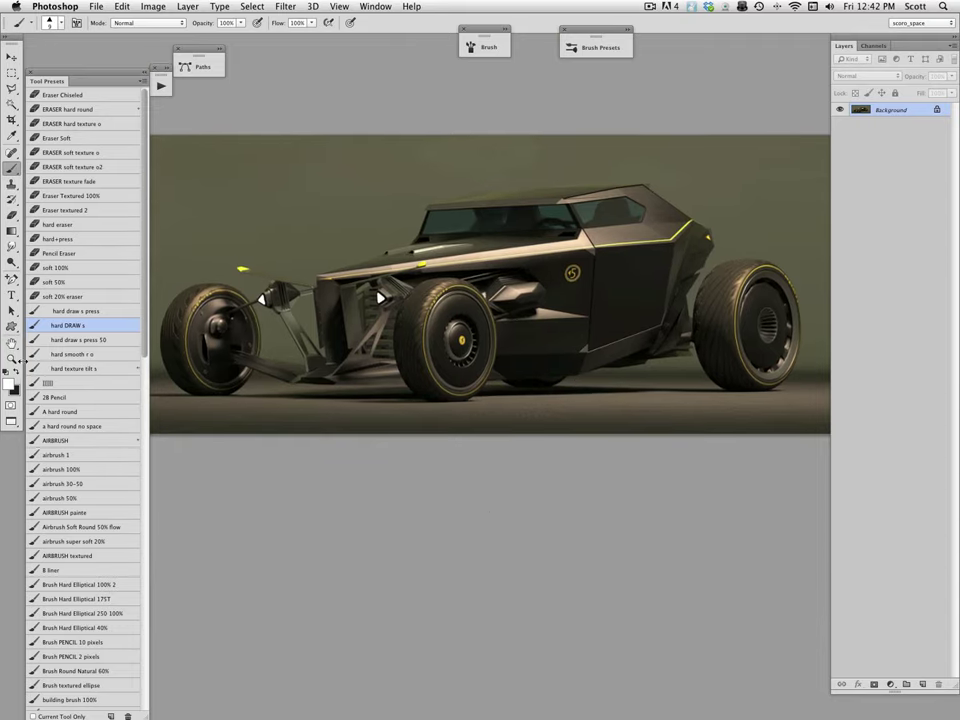
pyautogui.doubleClick(12, 359)
pyautogui.moveTo(553, 366); pyautogui.dragTo(302, 506)
pyautogui.moveTo(517, 298); pyautogui.dragTo(501, 339)
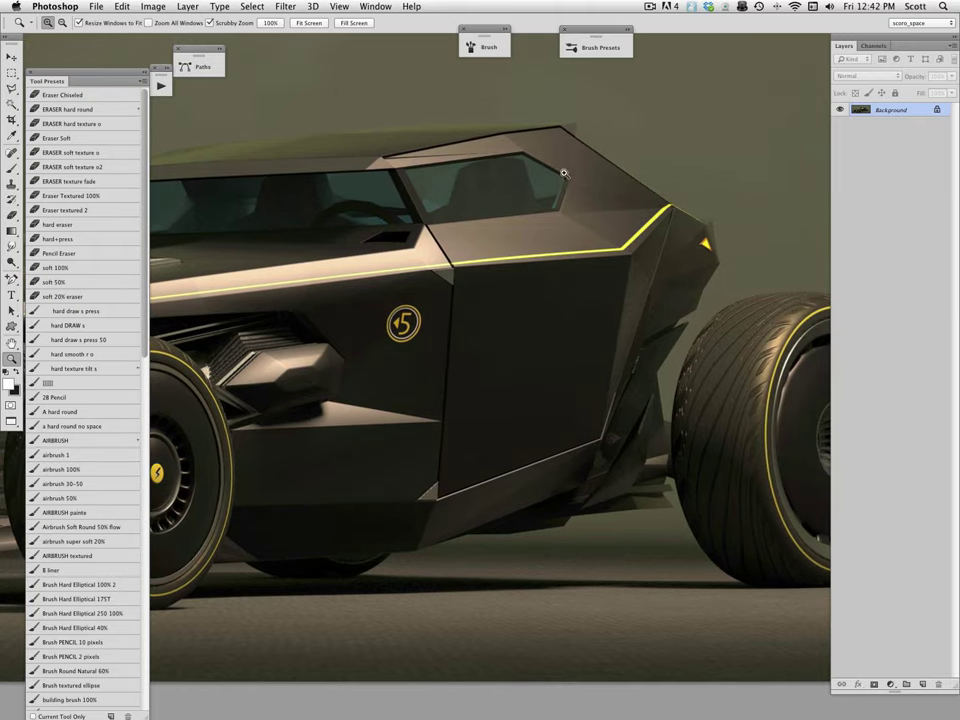
pyautogui.click(920, 683)
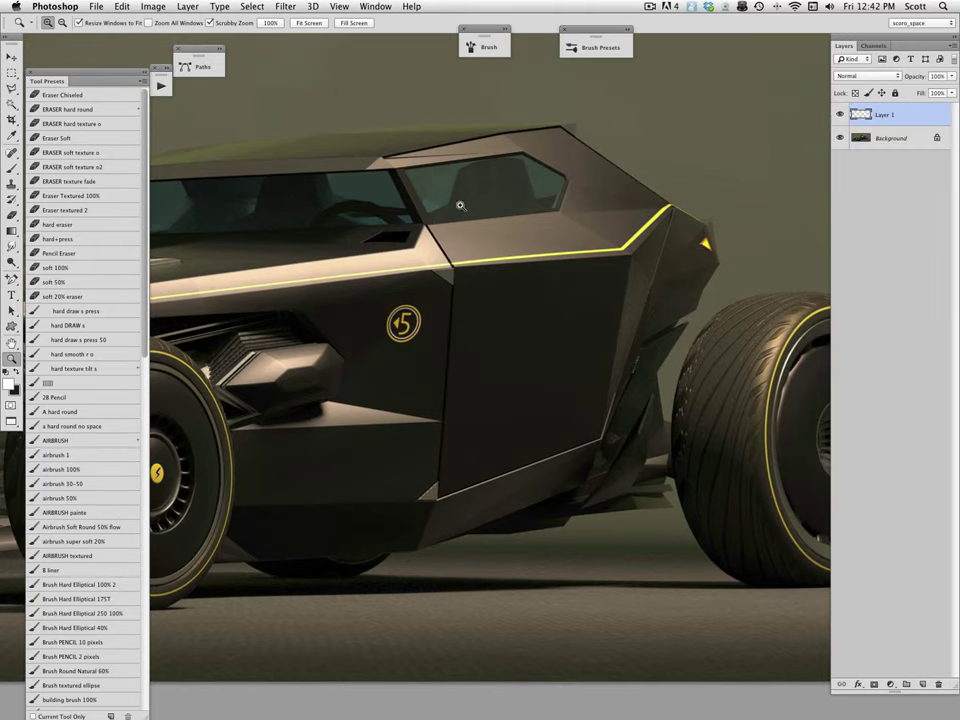
pyautogui.click(91, 324)
pyautogui.moveTo(383, 158); pyautogui.dragTo(507, 152)
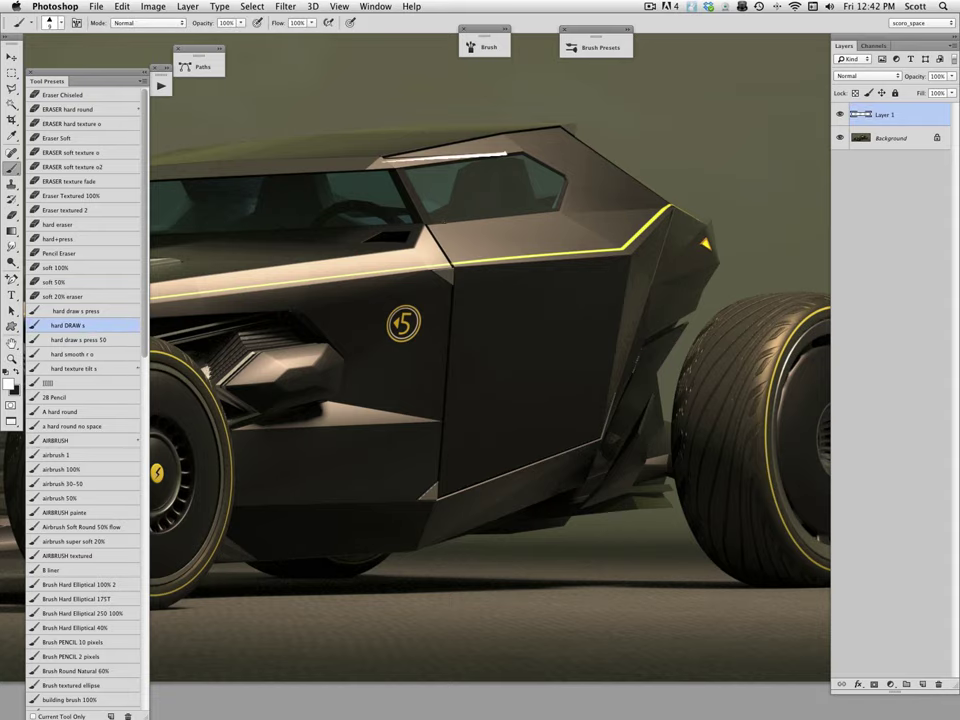
pyautogui.moveTo(388, 158)
pyautogui.mouseDown()
pyautogui.moveTo(522, 149)
pyautogui.moveTo(396, 167)
pyautogui.mouseUp()
# Step: Review the front end of the matte black render and close it without saving the annotations
pyautogui.moveTo(444, 533); pyautogui.dragTo(784, 499)
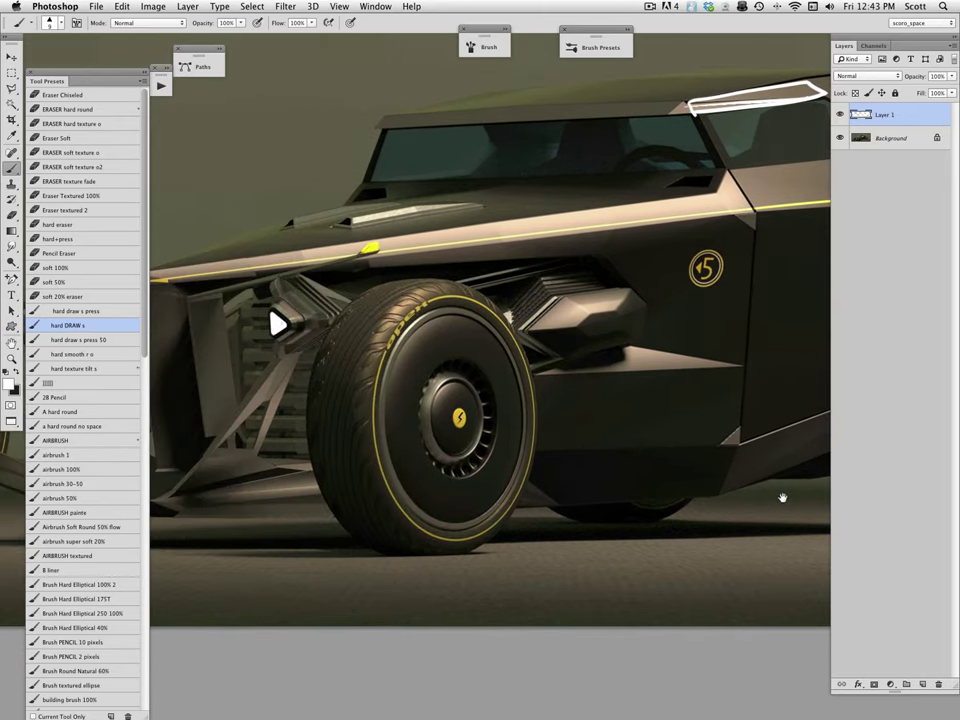
pyautogui.moveTo(619, 480); pyautogui.dragTo(712, 506)
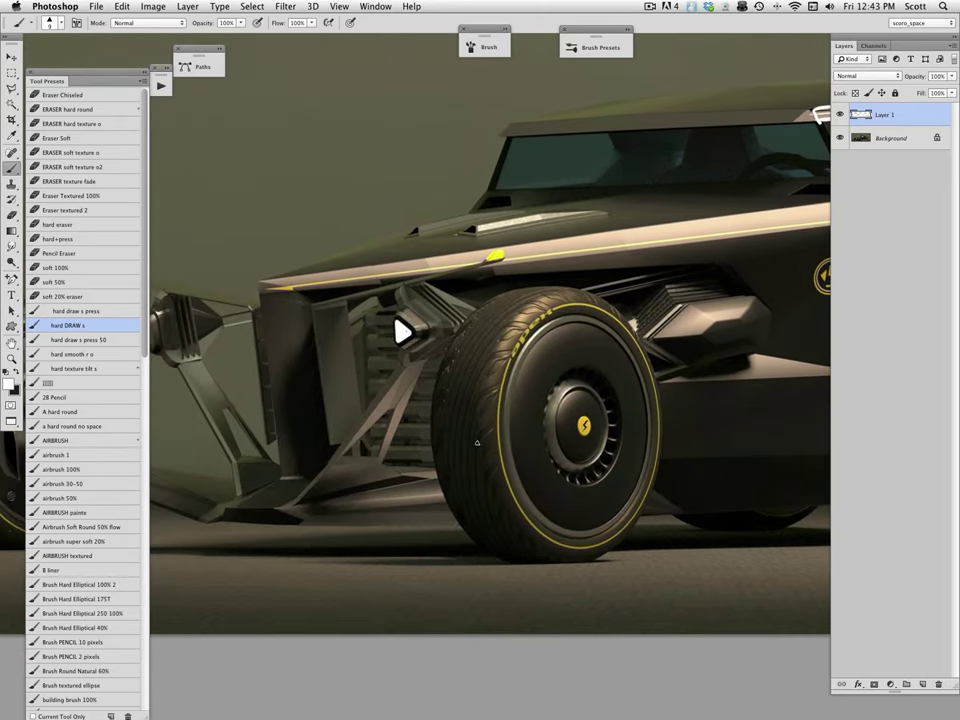
pyautogui.click(14, 359)
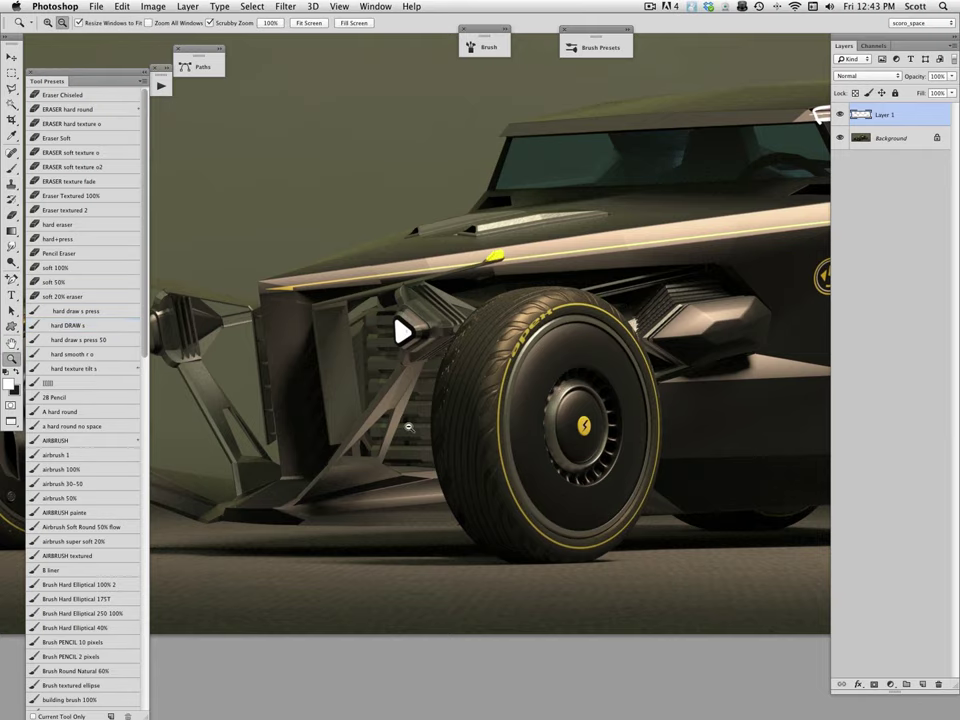
pyautogui.keyDown('alt'); pyautogui.click(409, 427); pyautogui.keyUp('alt')
pyautogui.moveTo(479, 507); pyautogui.dragTo(501, 471)
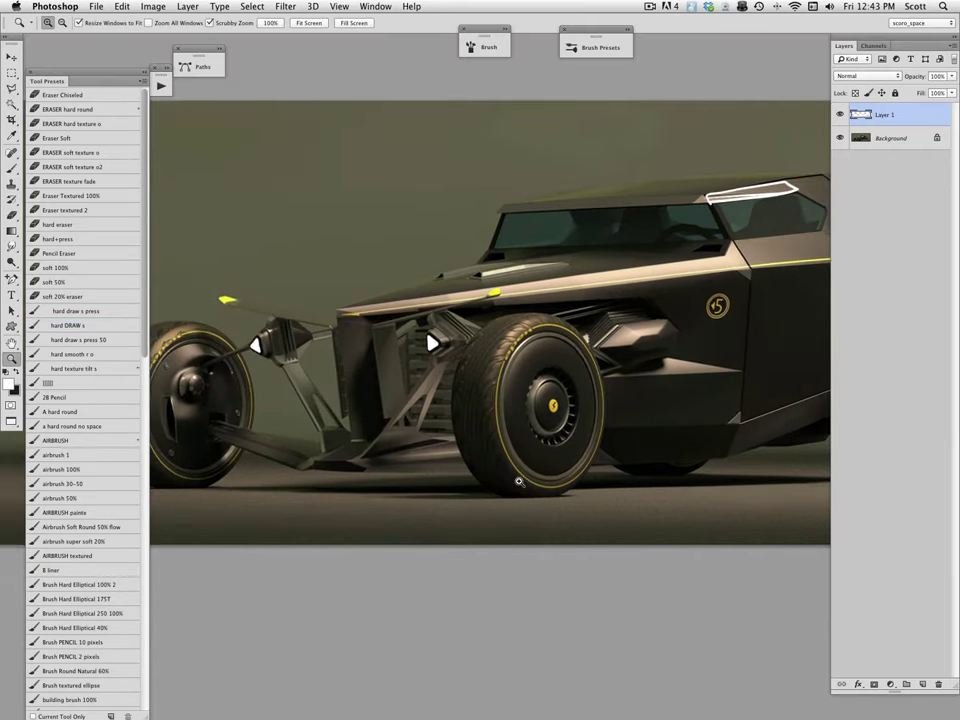
pyautogui.press('super+w')
pyautogui.press('super+d')
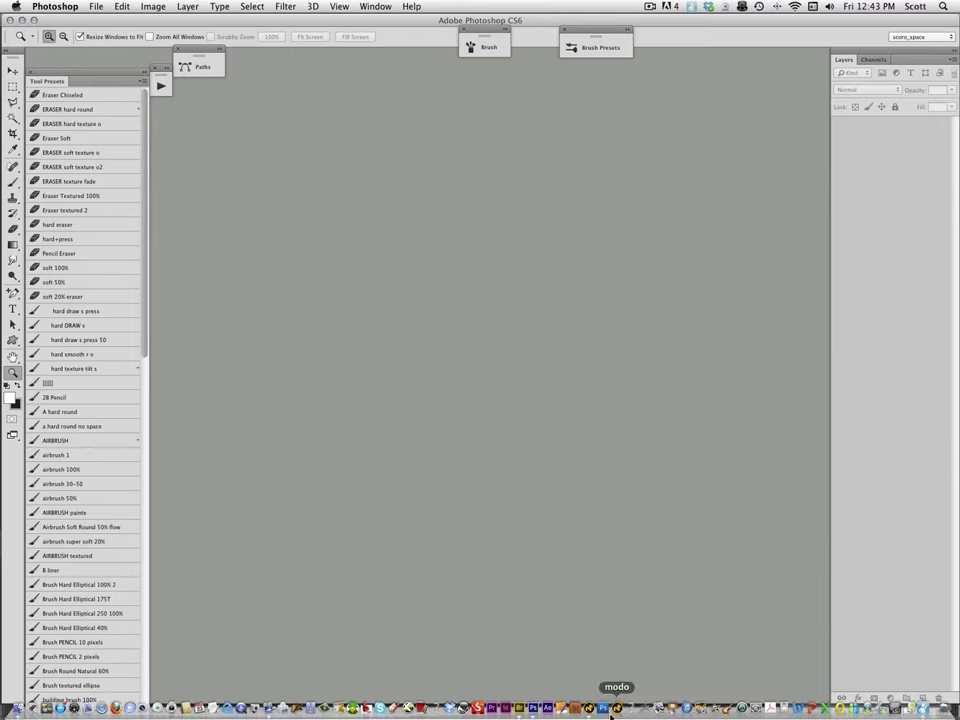
# Step: Switch to modo and compare the hot rod models in the HotRod_SR_8_23.lxo and BakingScene (2).lxo scenes
pyautogui.click(589, 708)
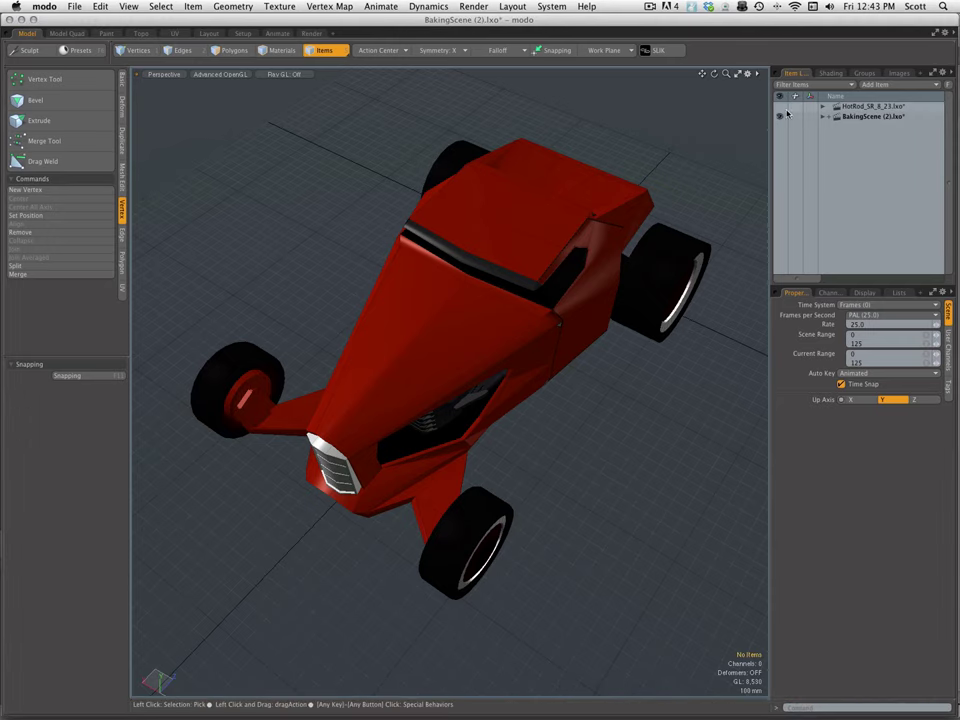
pyautogui.click(862, 108)
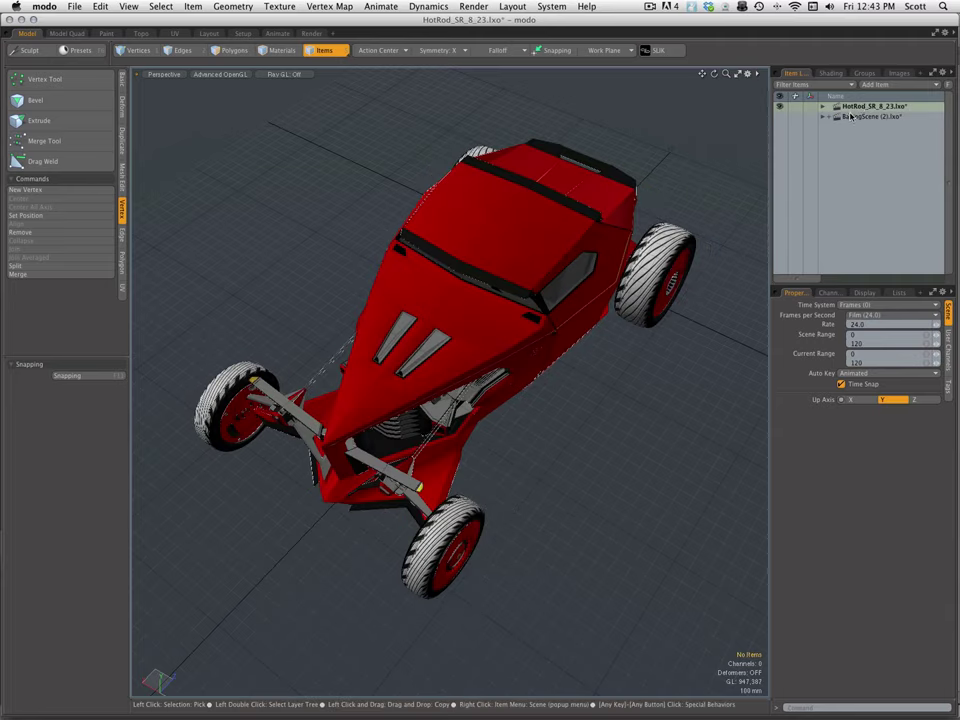
pyautogui.click(849, 117)
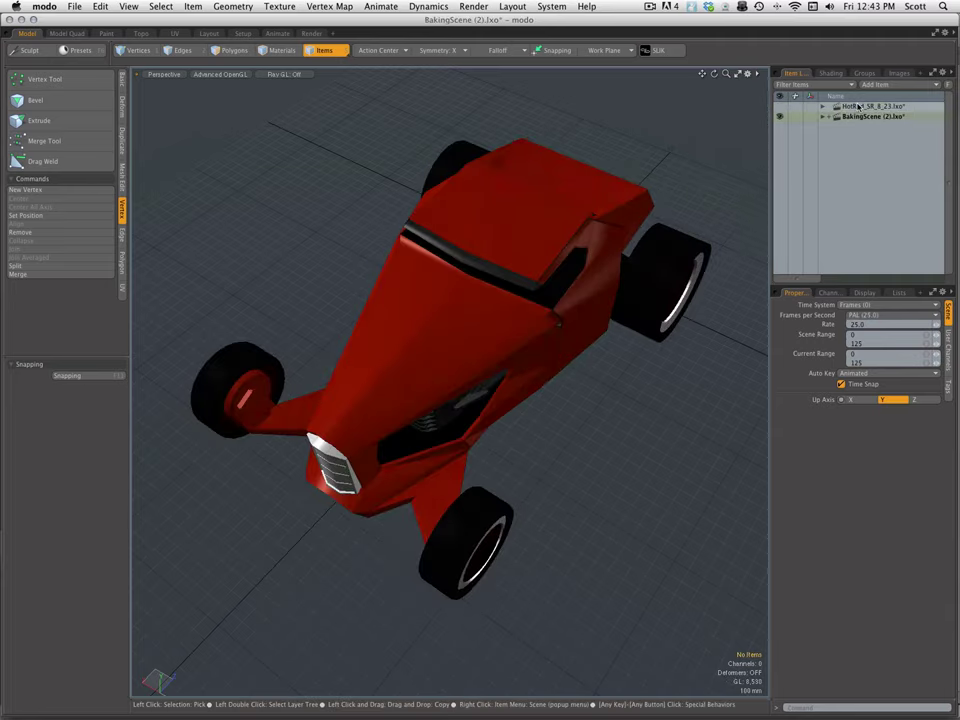
pyautogui.click(857, 106)
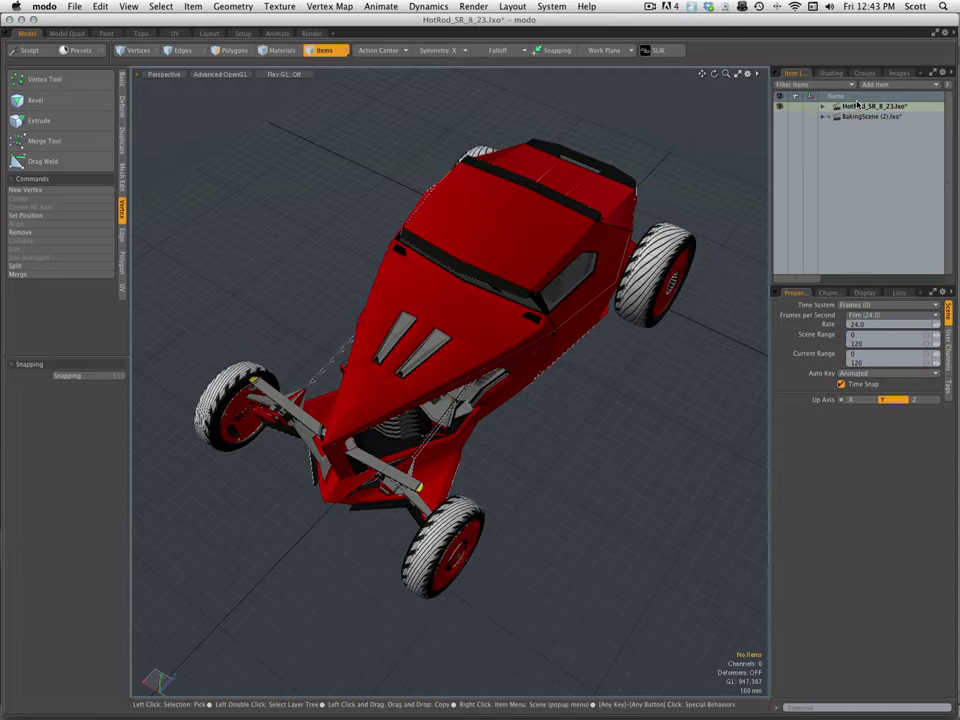
pyautogui.click(857, 117)
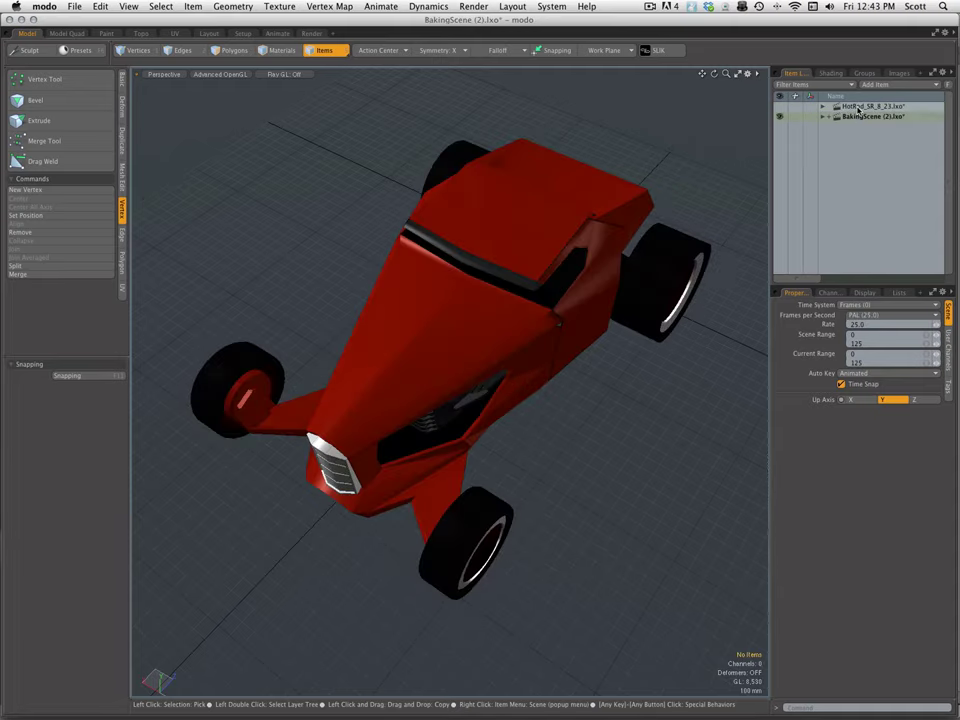
pyautogui.click(857, 107)
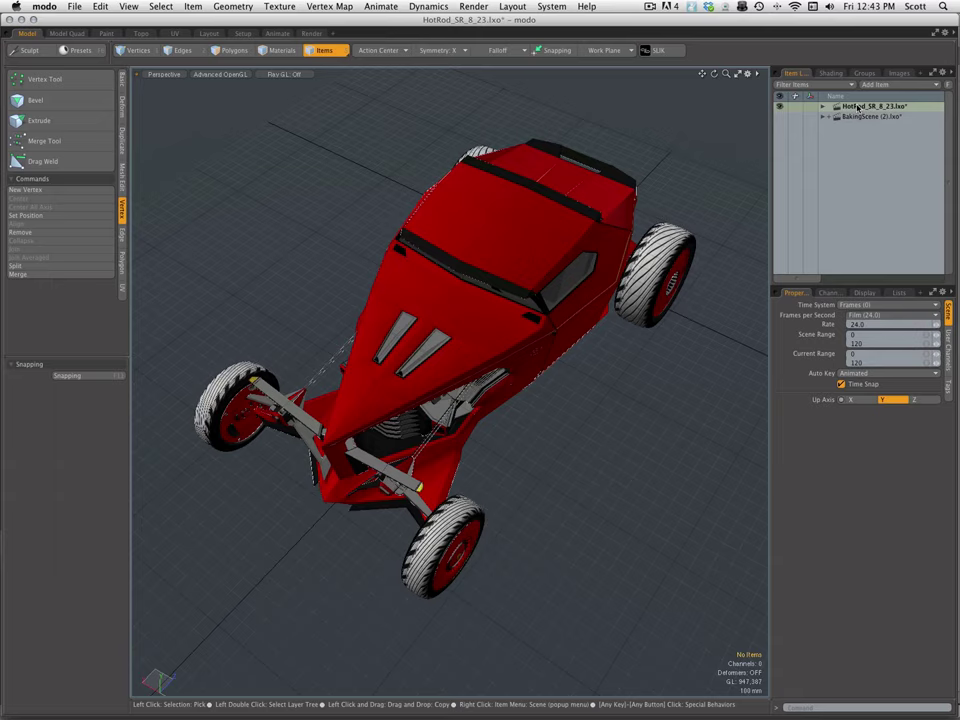
pyautogui.click(857, 117)
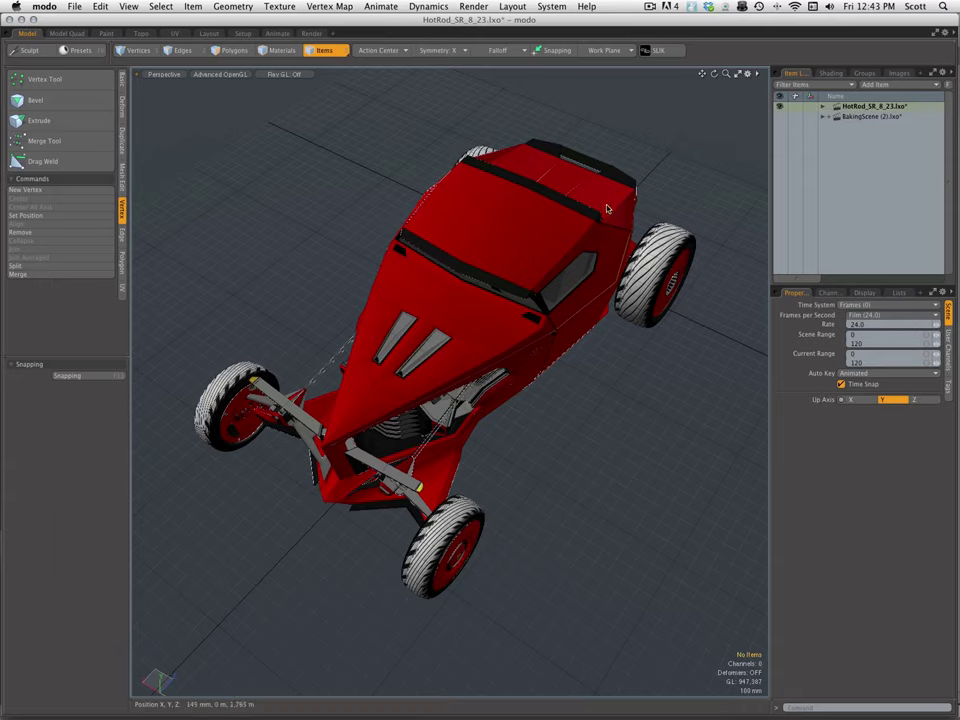
pyautogui.click(857, 106)
pyautogui.click(849, 118)
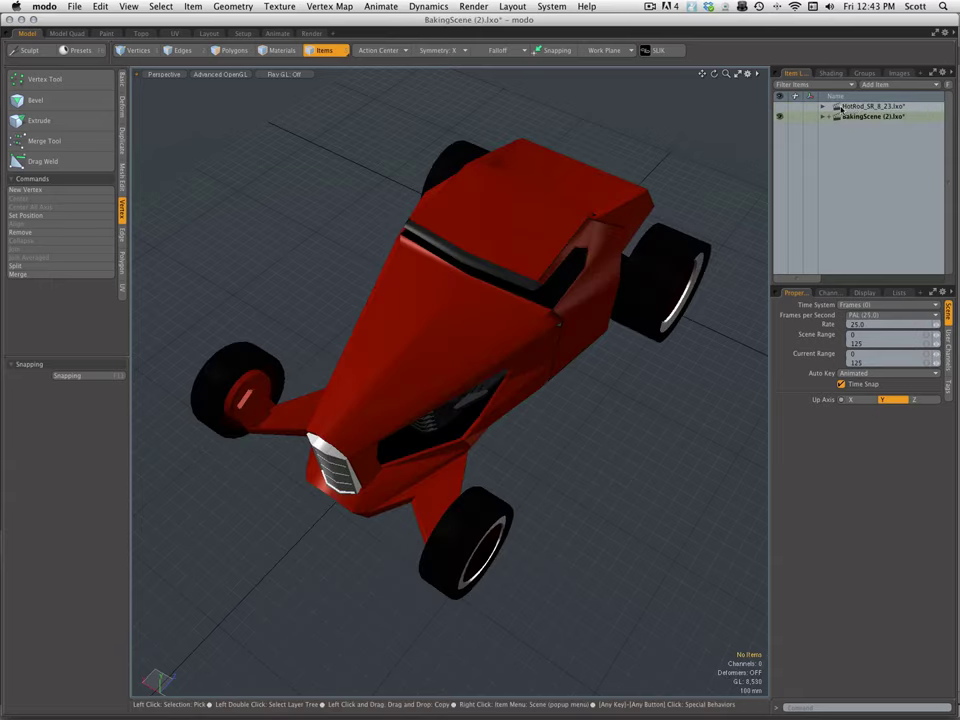
pyautogui.click(843, 107)
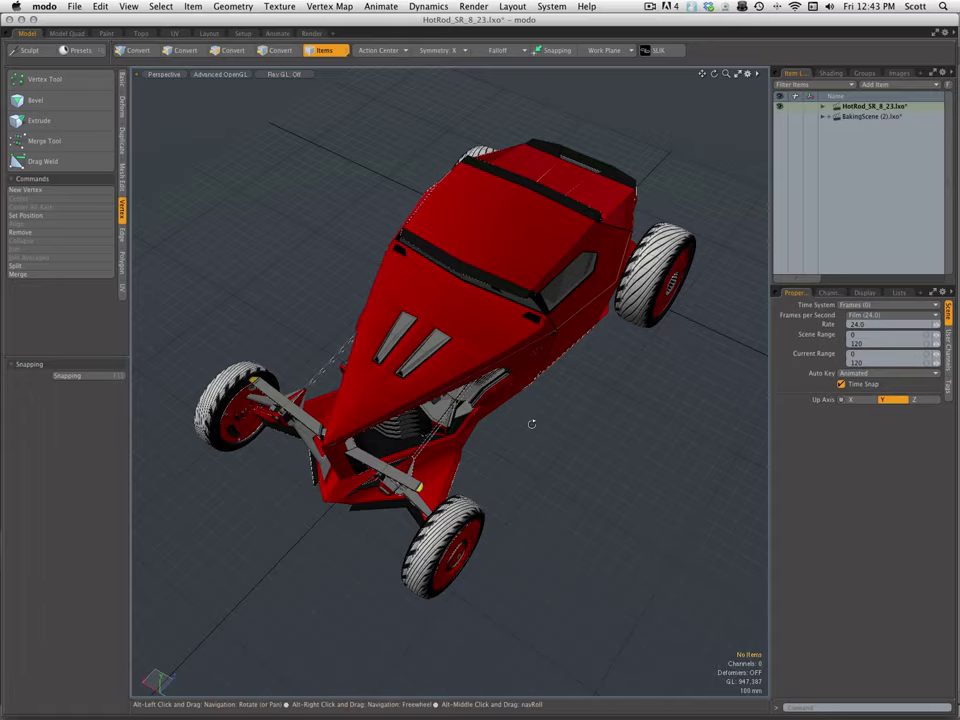
# Step: Examine the detailed HotRod_SR_8_23.lxo model from the side, above, the rear and both three-quarter angles
pyautogui.moveTo(531, 422); pyautogui.dragTo(387, 319)
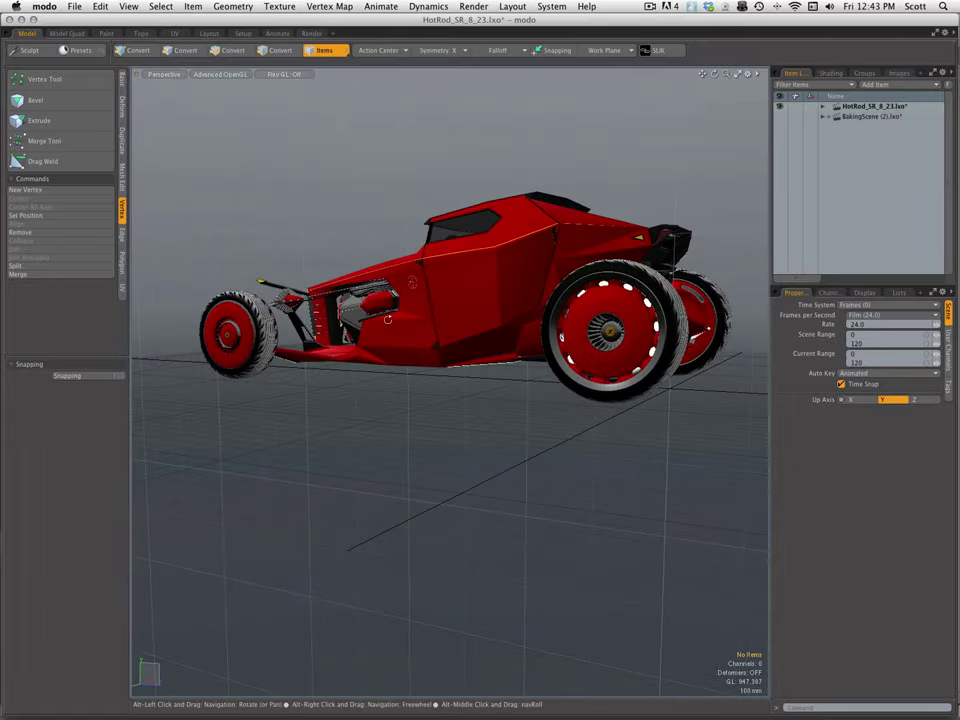
pyautogui.moveTo(596, 178); pyautogui.dragTo(514, 347)
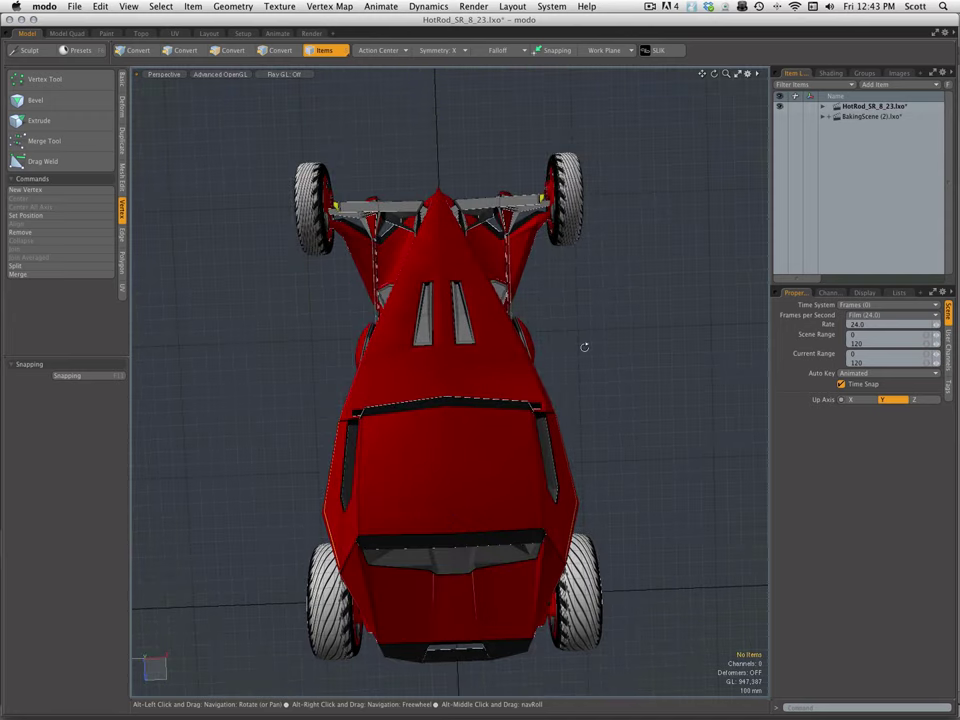
pyautogui.moveTo(585, 345); pyautogui.dragTo(423, 255)
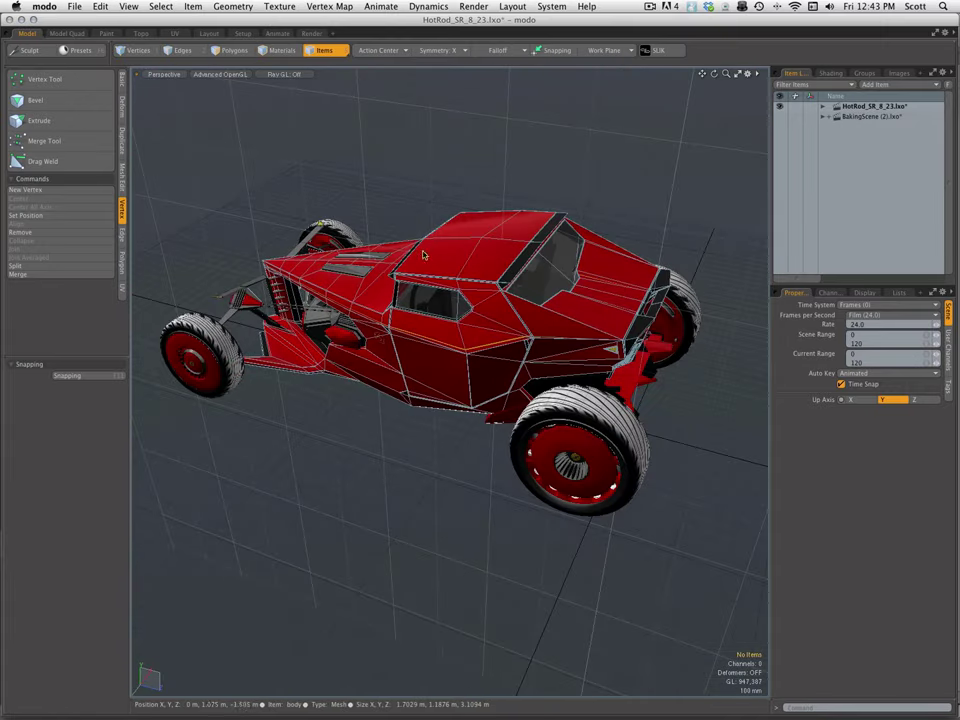
pyautogui.press('alt')
pyautogui.moveTo(644, 242); pyautogui.dragTo(337, 250)
pyautogui.moveTo(593, 447); pyautogui.dragTo(466, 325)
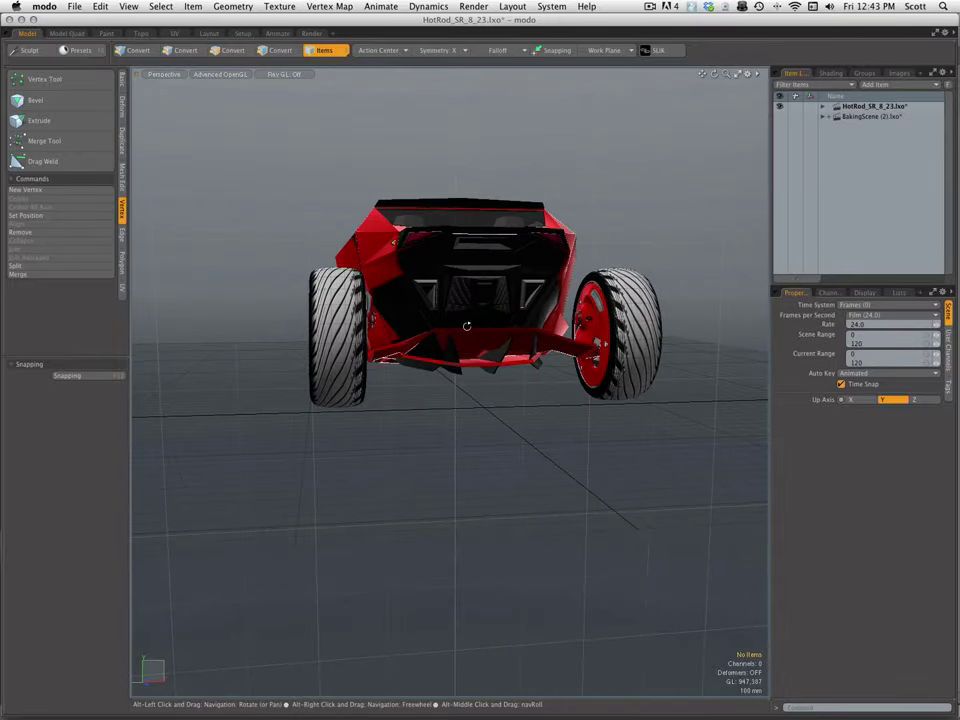
pyautogui.moveTo(610, 234); pyautogui.dragTo(577, 165)
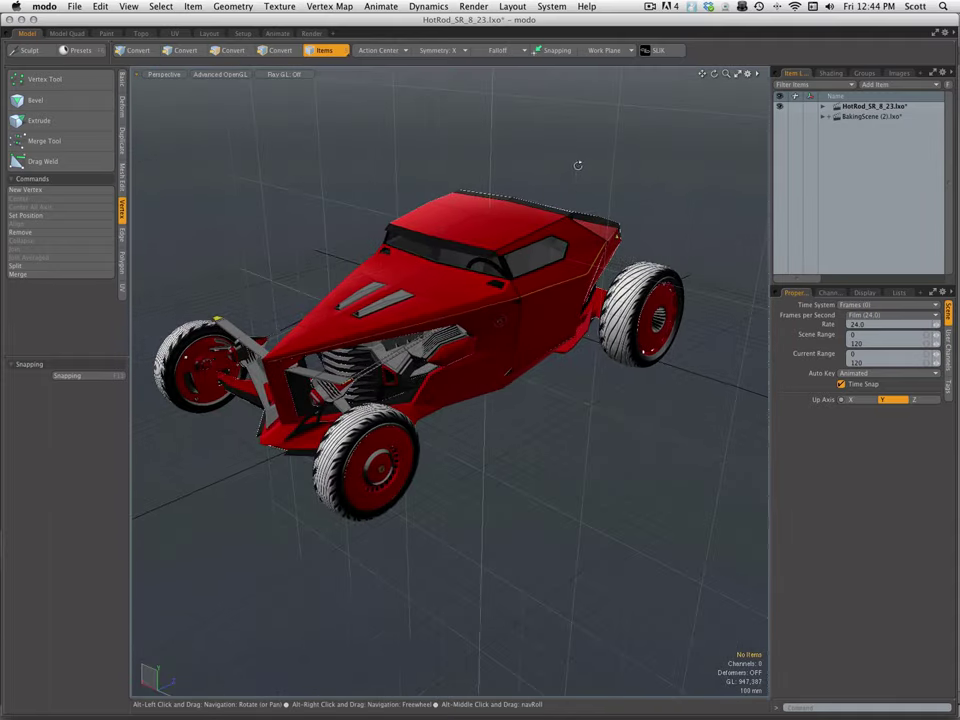
pyautogui.moveTo(560, 432); pyautogui.dragTo(453, 371)
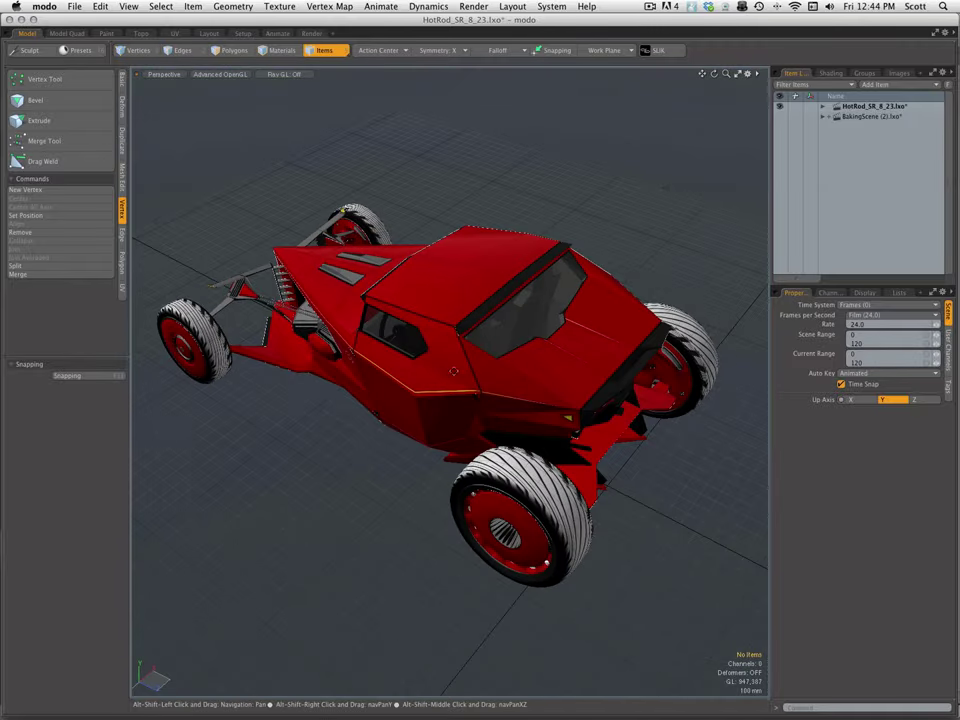
pyautogui.moveTo(511, 201); pyautogui.dragTo(563, 177)
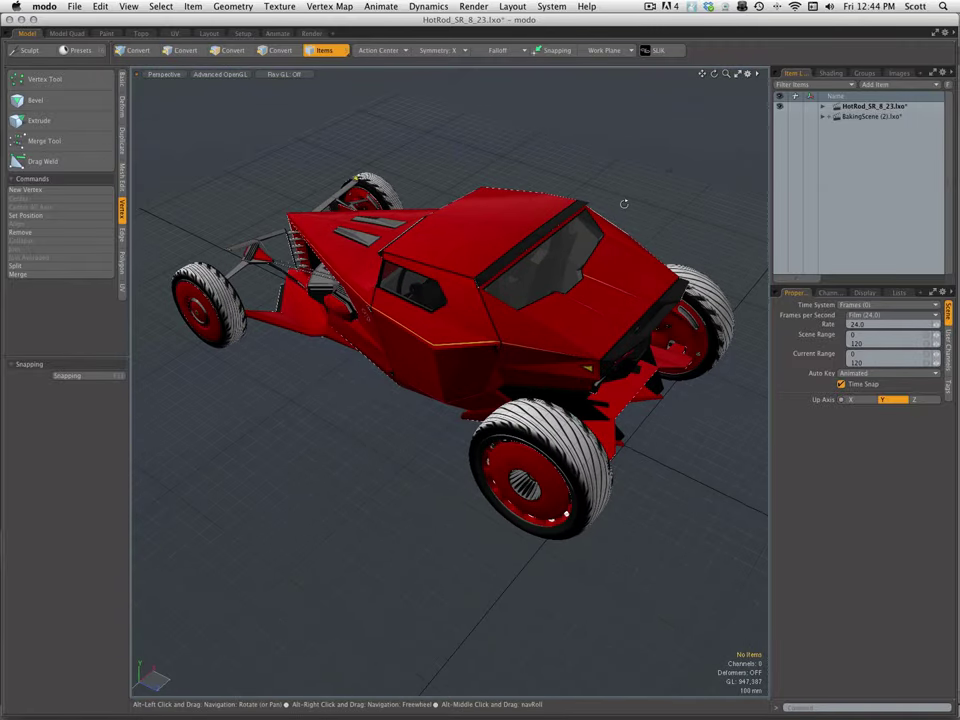
pyautogui.moveTo(624, 203); pyautogui.dragTo(602, 180)
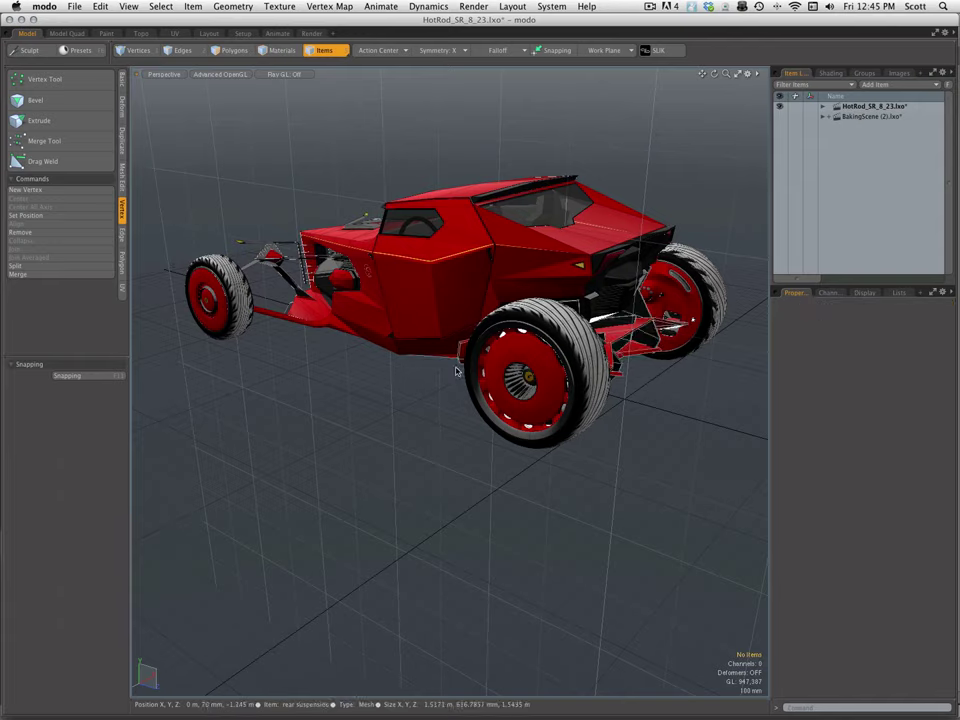
pyautogui.moveTo(390, 480); pyautogui.dragTo(525, 434)
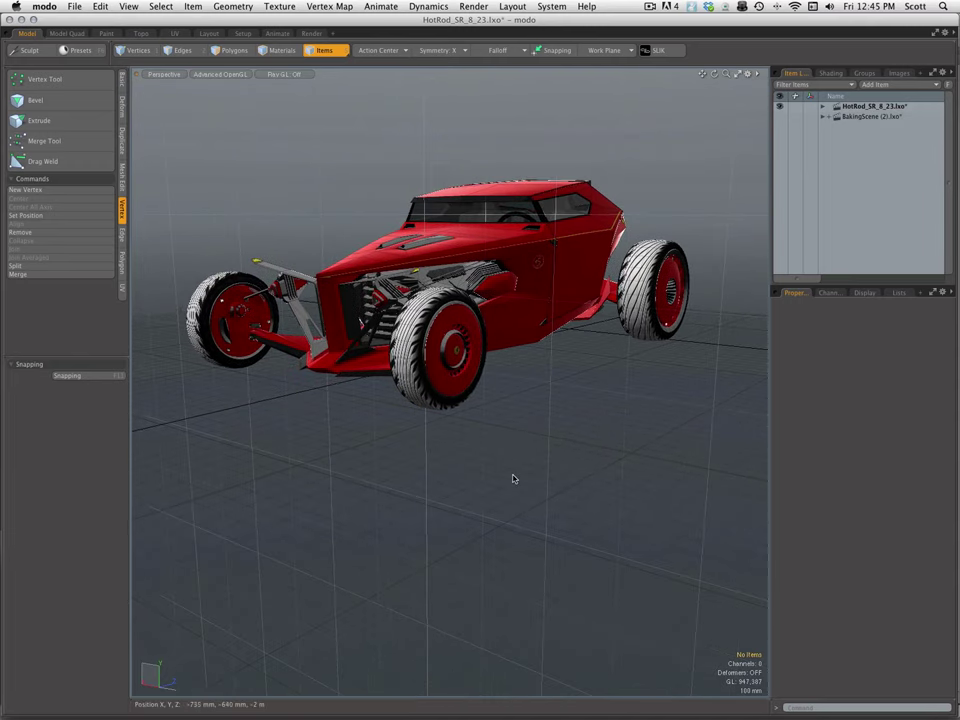